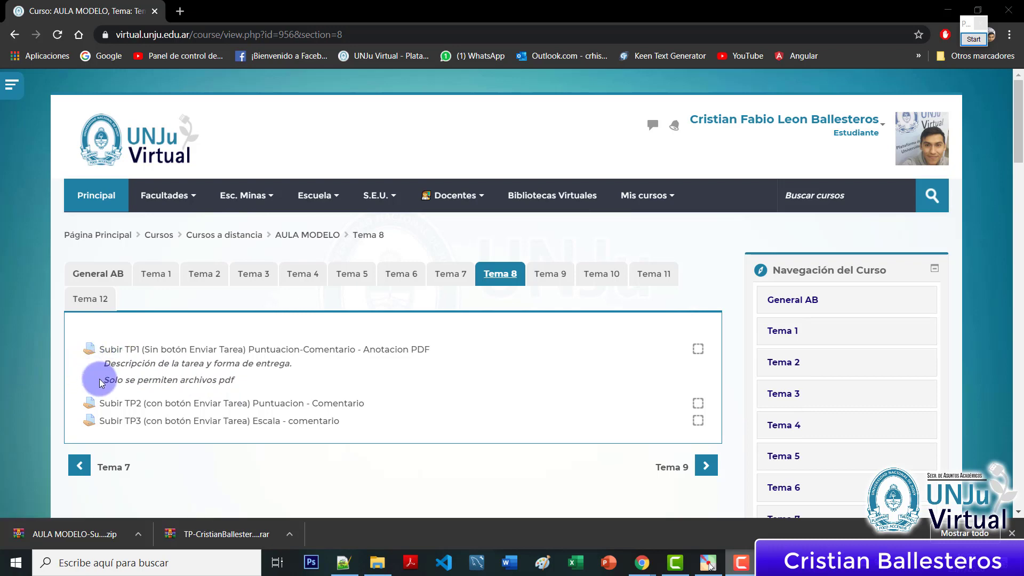
Turn on editing mode for the AULA MODELO course while viewing Tema 8
{"action": "scroll", "coordinate": [99, 380], "scroll_direction": "up", "scroll_amount": 4, "text": "ctrl"}
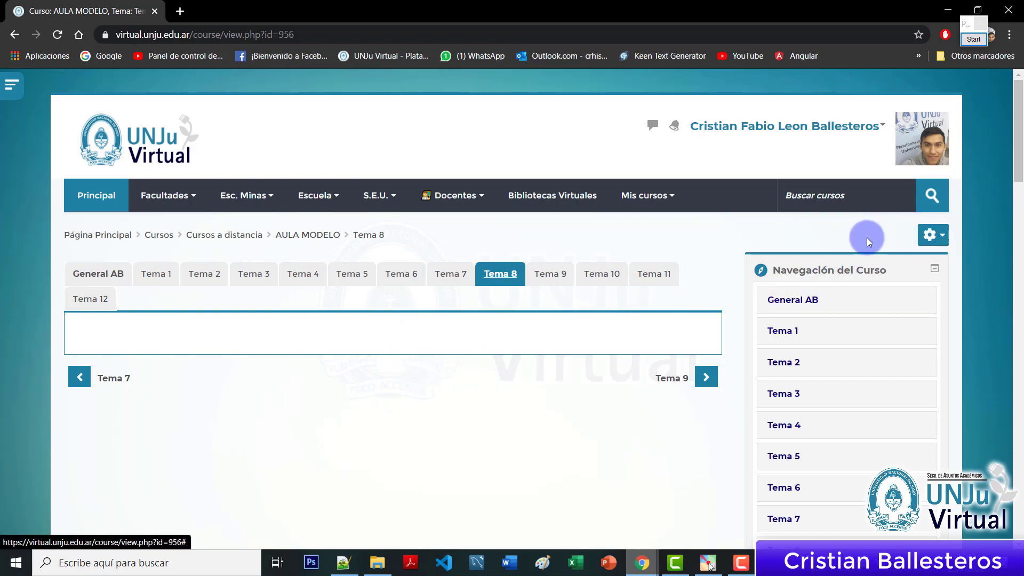
{"action": "left_click", "coordinate": [935, 240]}
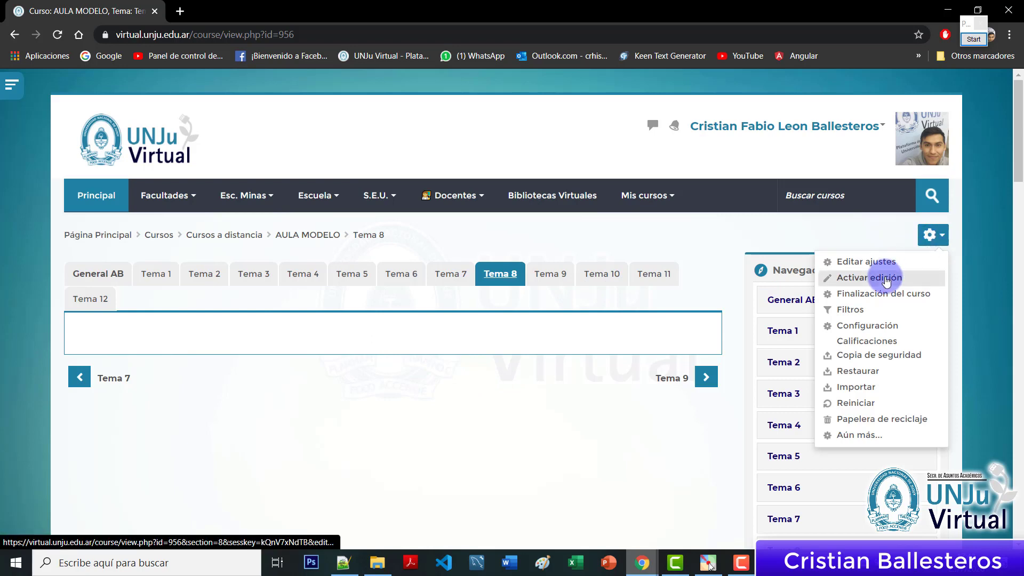
{"action": "left_click", "coordinate": [33, 133]}
{"action": "left_click", "coordinate": [11, 84]}
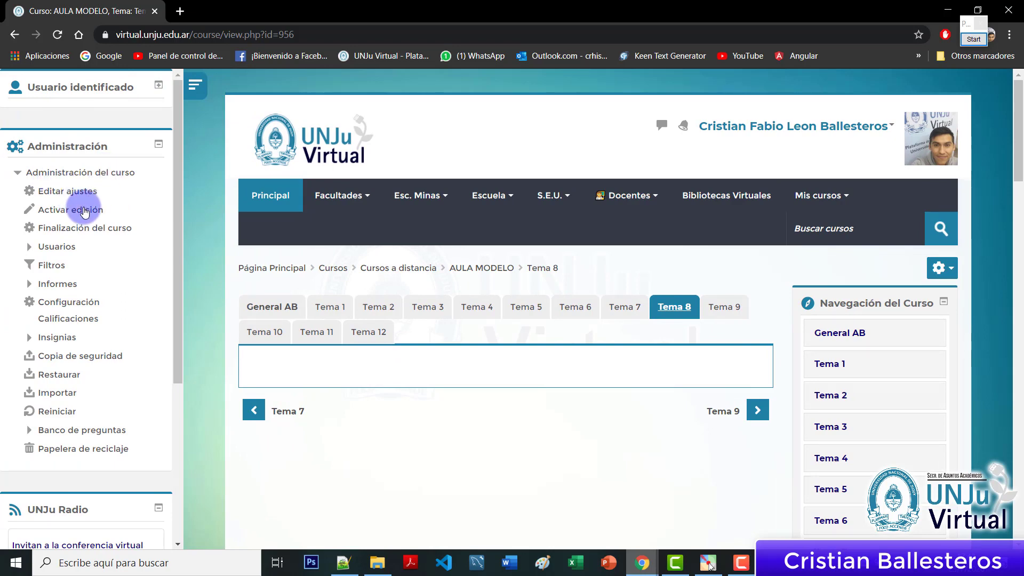
{"action": "left_click", "coordinate": [194, 85]}
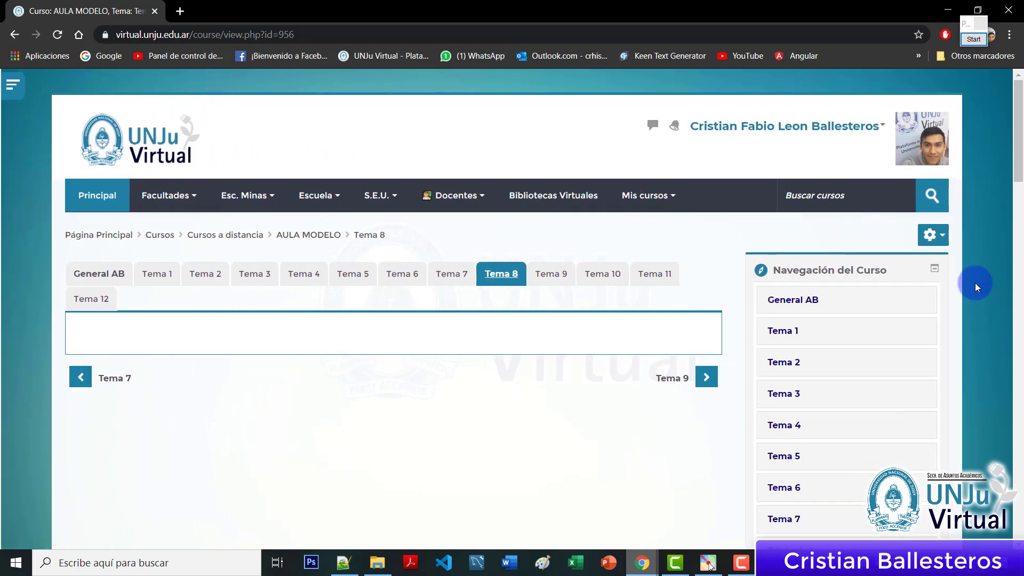
{"action": "left_click", "coordinate": [932, 235]}
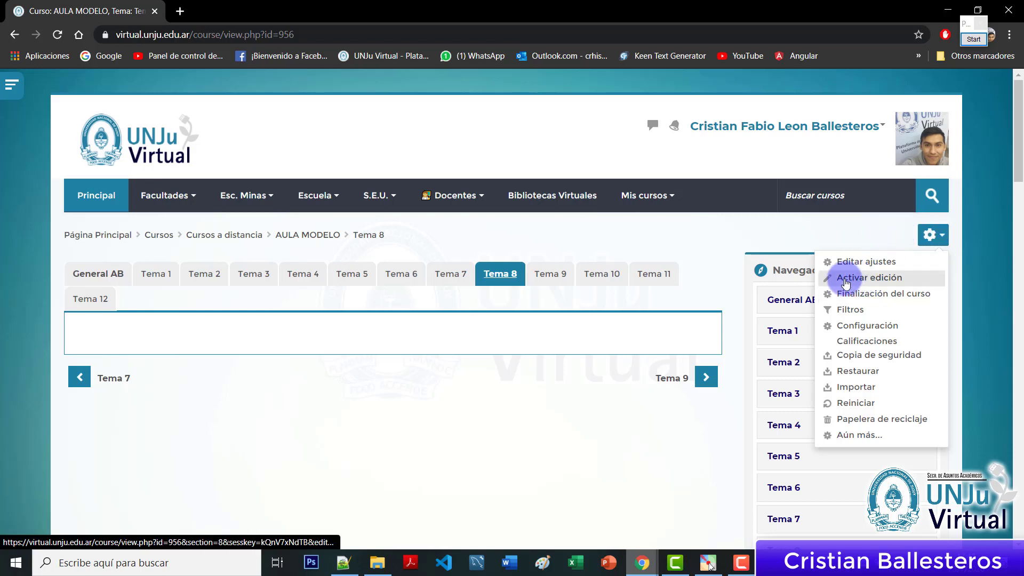
{"action": "left_click", "coordinate": [847, 279]}
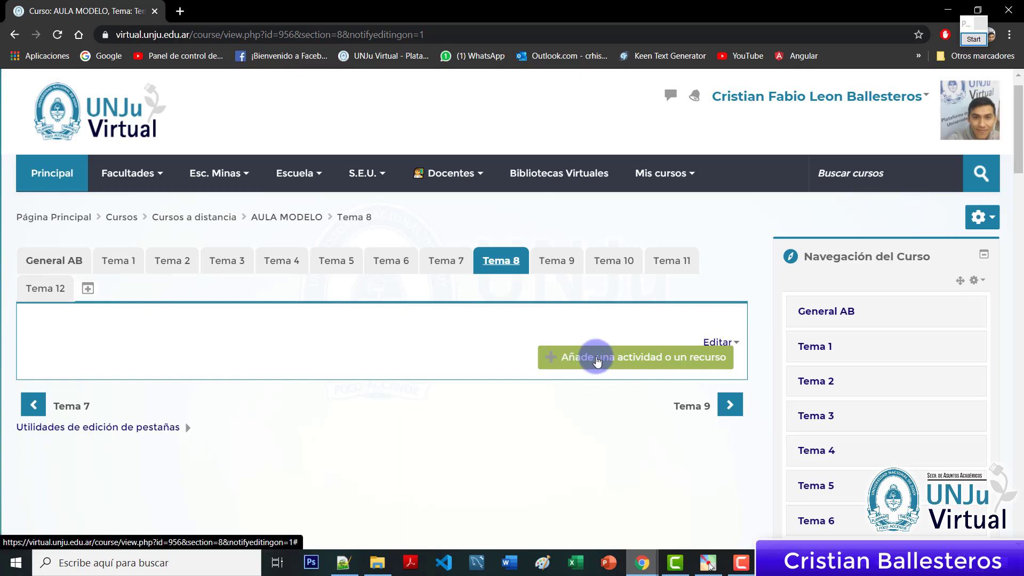
Add a new Tarea activity to the Tema 8 section
{"action": "left_click", "coordinate": [598, 362]}
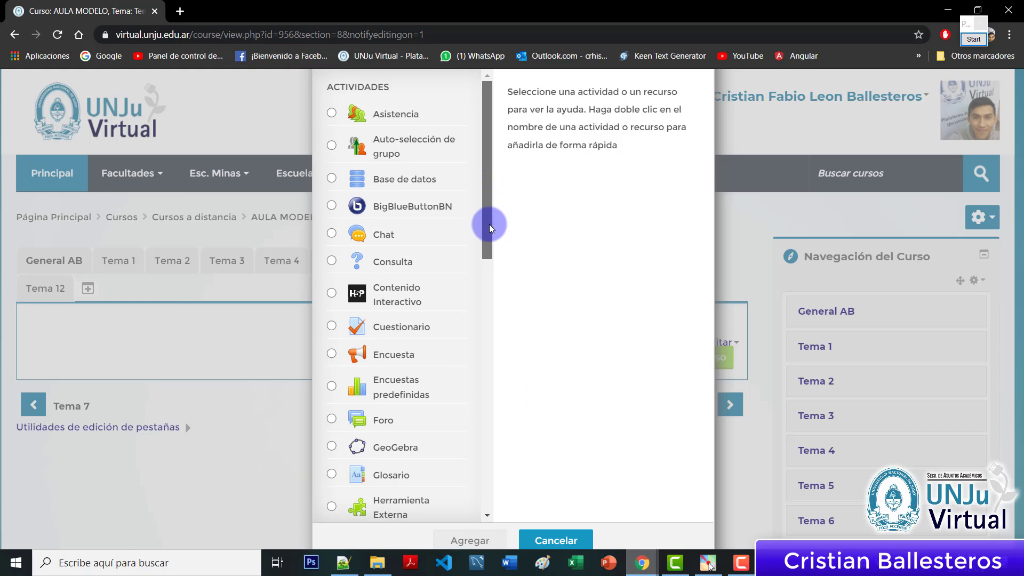
{"action": "left_click_drag", "start_coordinate": [489, 222], "coordinate": [331, 420]}
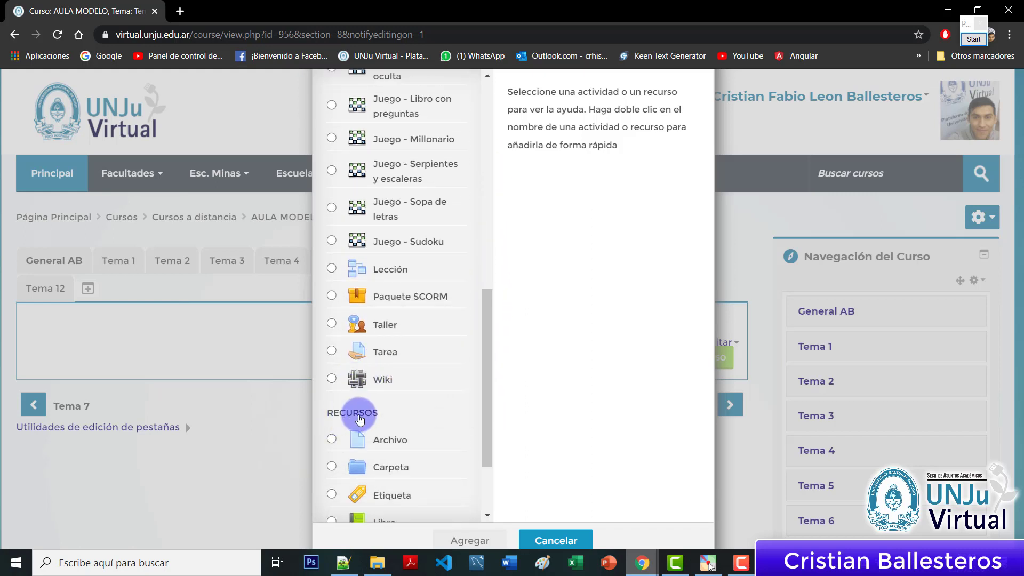
{"action": "scroll", "coordinate": [487, 167], "scroll_direction": "up", "scroll_amount": 15}
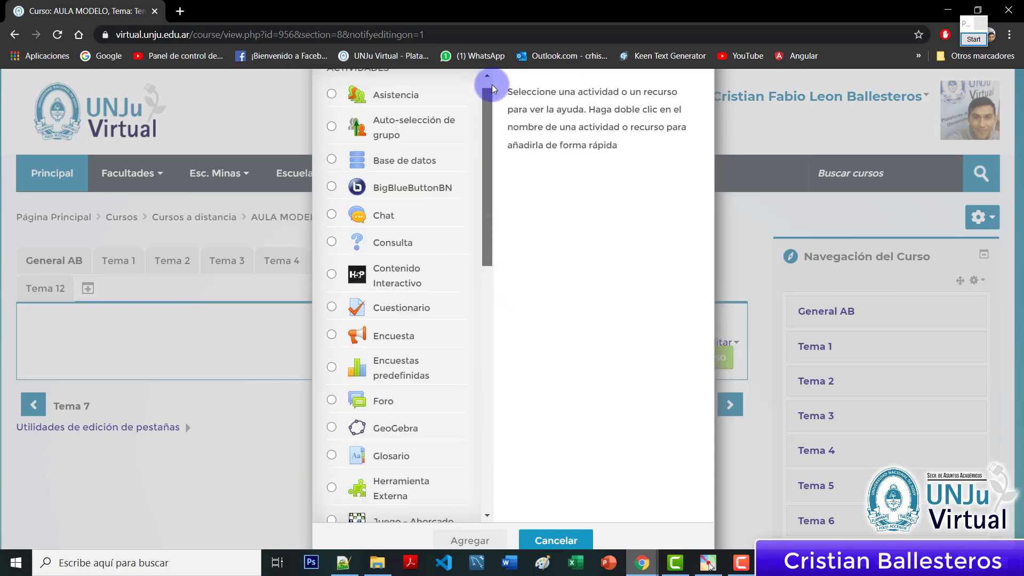
{"action": "left_click_drag", "start_coordinate": [487, 176], "coordinate": [400, 407]}
{"action": "left_click", "coordinate": [400, 406]}
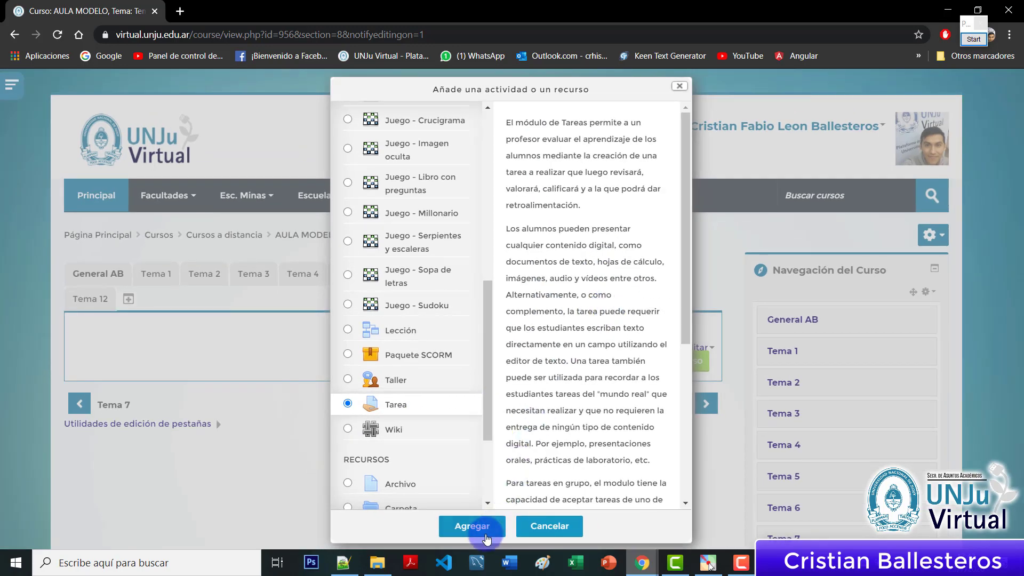
{"action": "left_click", "coordinate": [486, 528]}
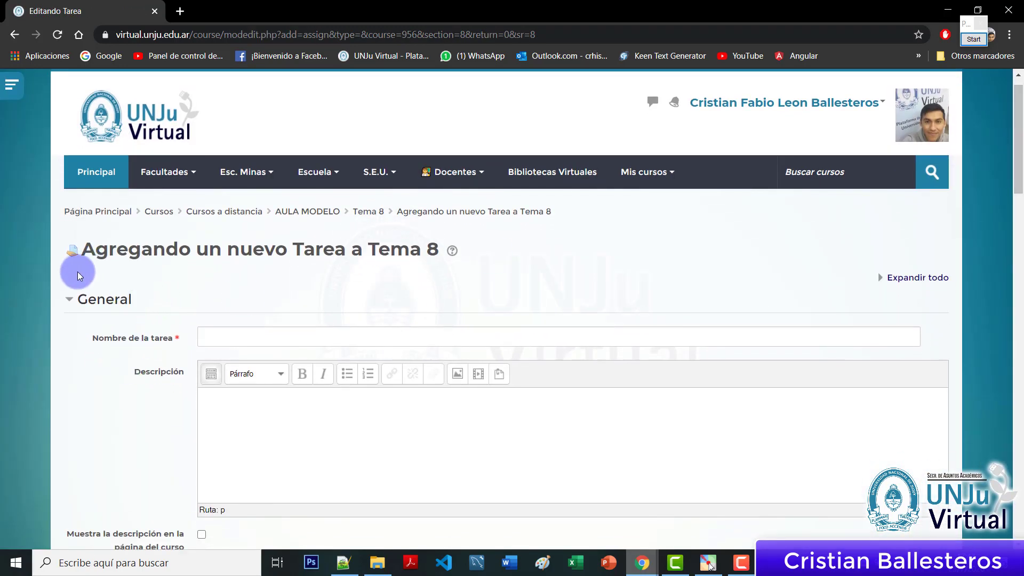
Name the new assignment "Subir TP1 (Sin botón Enviar Tarea)"
{"action": "scroll", "coordinate": [73, 273], "scroll_direction": "up", "scroll_amount": 5}
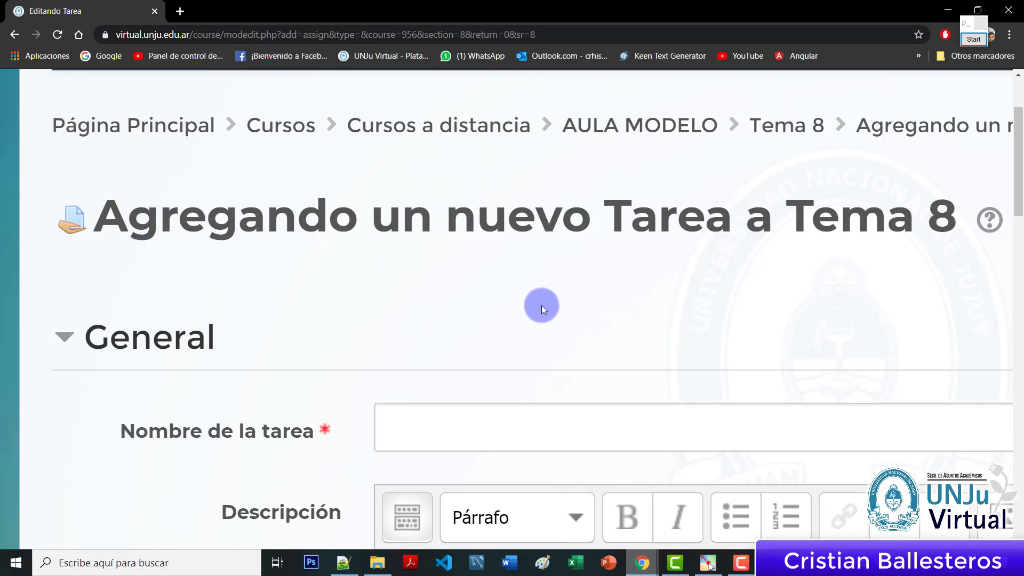
{"action": "scroll", "coordinate": [549, 309], "scroll_direction": "down", "scroll_amount": 4}
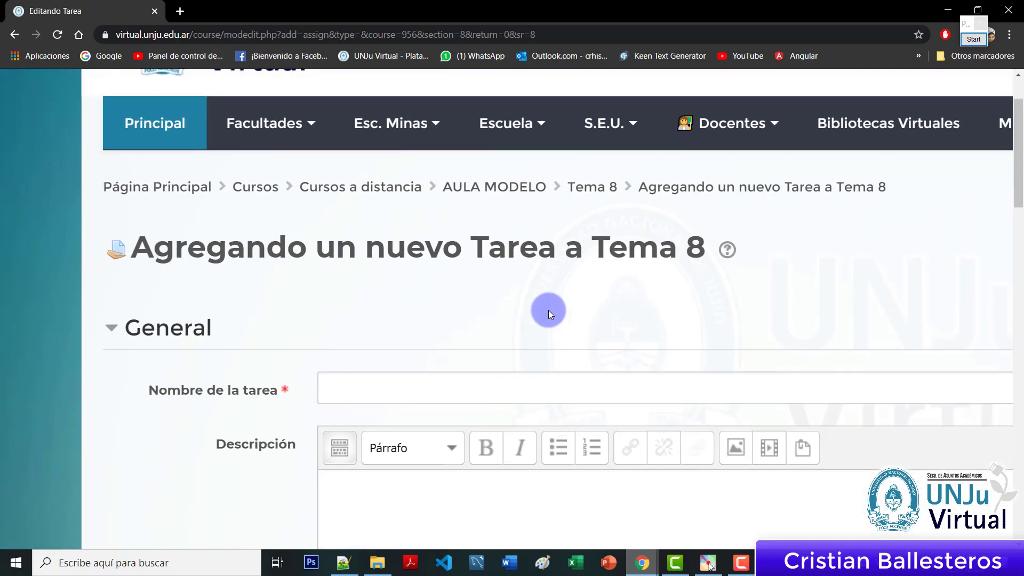
{"action": "scroll", "coordinate": [548, 310], "scroll_direction": "down", "scroll_amount": 3}
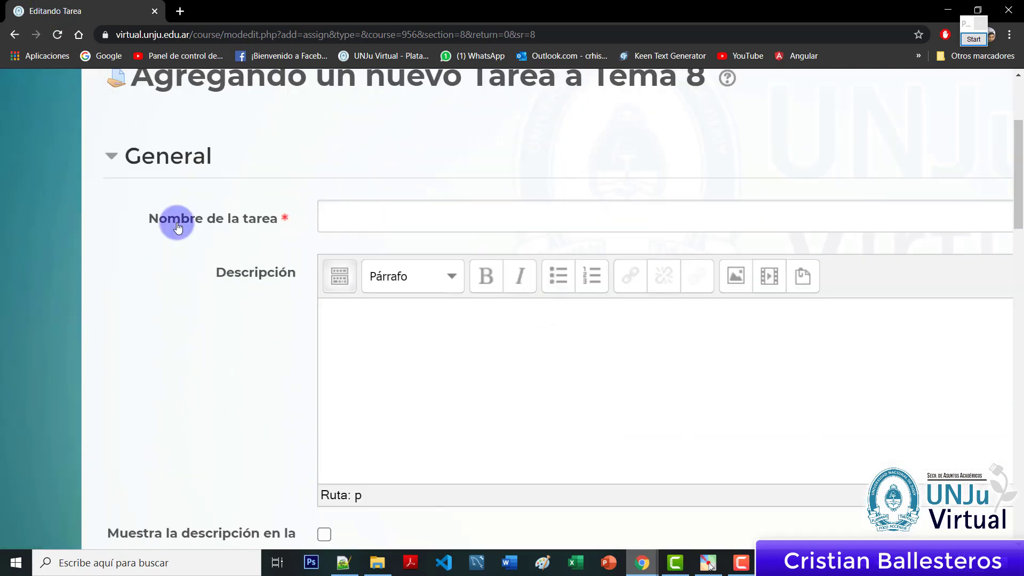
{"action": "scroll", "coordinate": [312, 155], "scroll_direction": "down", "scroll_amount": 3}
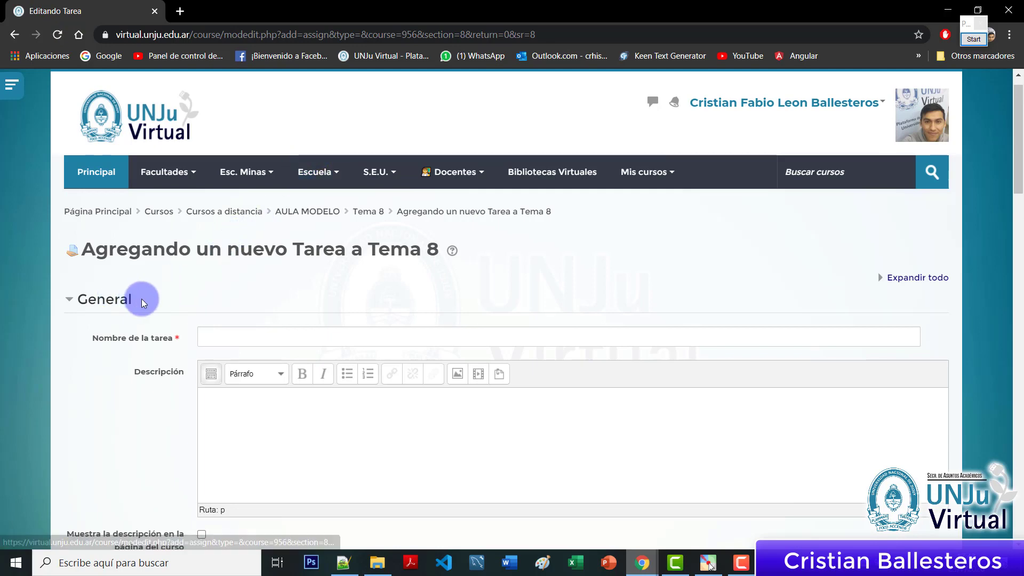
{"action": "scroll", "coordinate": [134, 294], "scroll_direction": "up", "scroll_amount": 3}
{"action": "scroll", "coordinate": [142, 298], "scroll_direction": "down", "scroll_amount": 2}
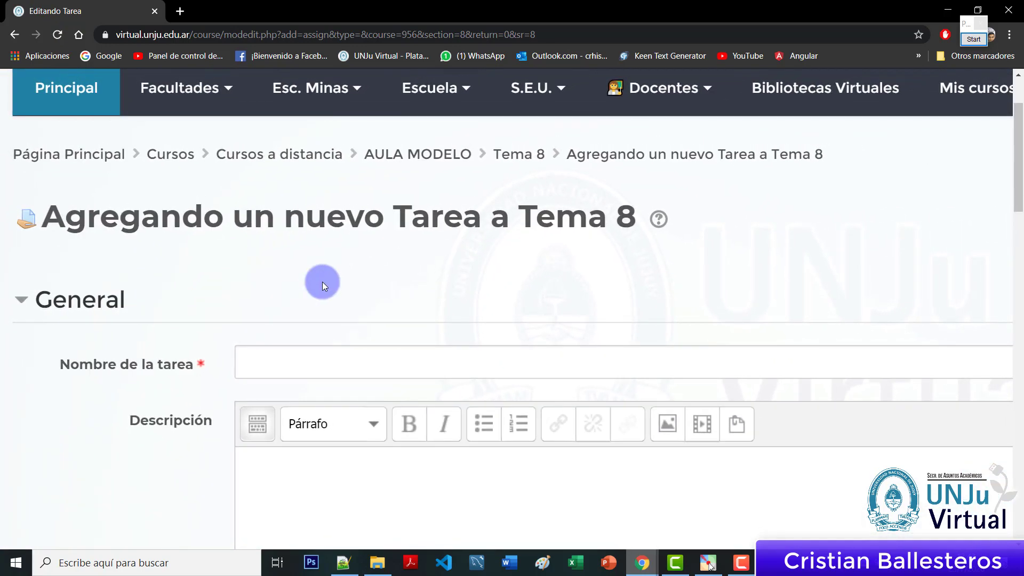
{"action": "scroll", "coordinate": [328, 284], "scroll_direction": "down", "scroll_amount": 2}
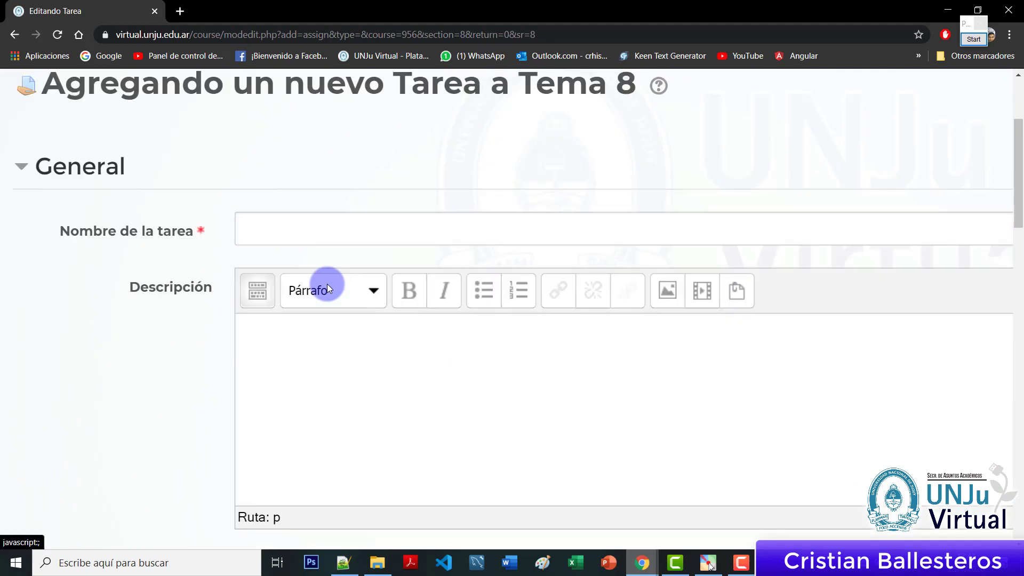
{"action": "scroll", "coordinate": [328, 288], "scroll_direction": "down", "scroll_amount": 2}
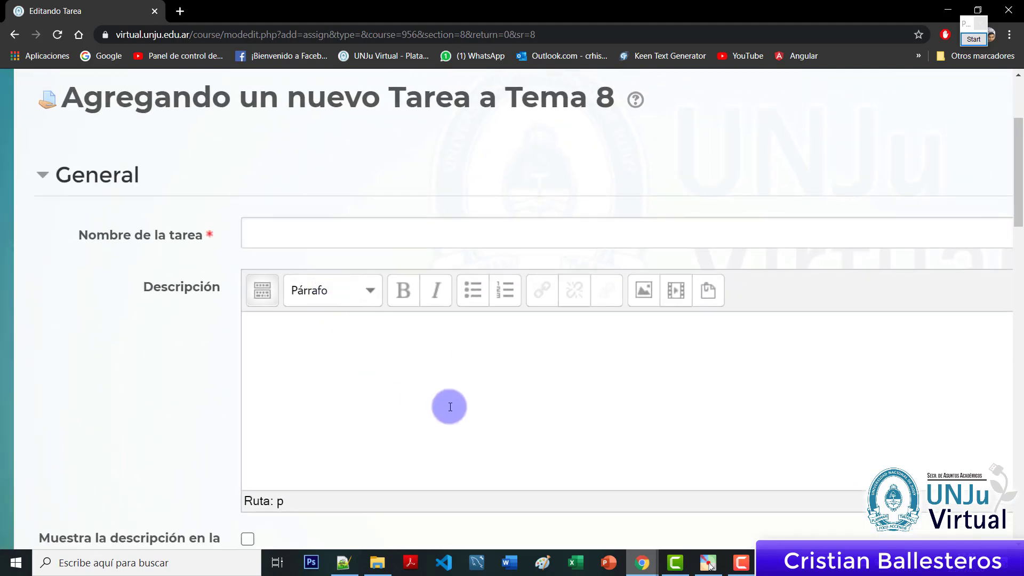
{"action": "left_click", "coordinate": [300, 236]}
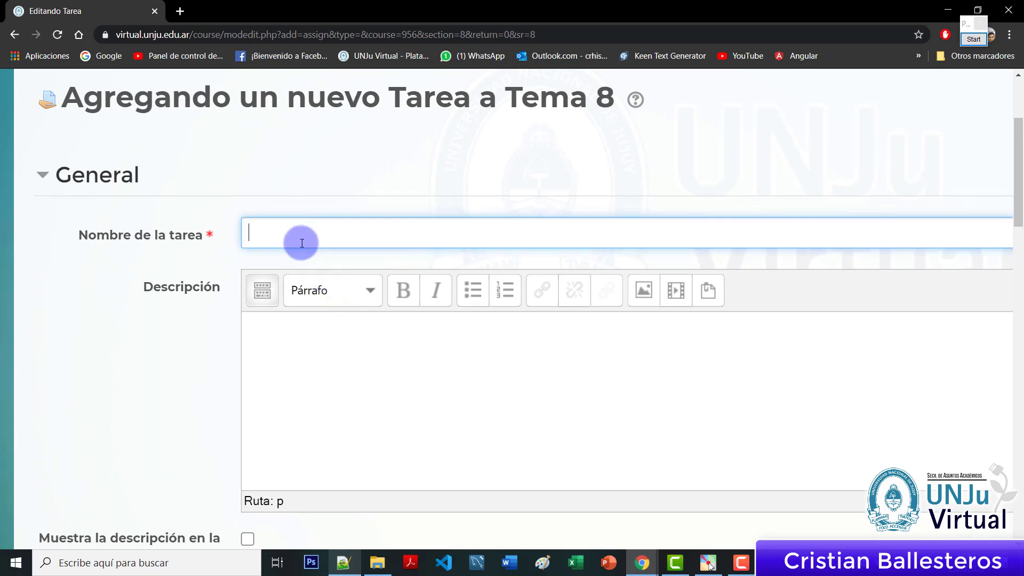
{"action": "type", "text": "Subir TP1 (Sin botón Enviar Tarea)"}
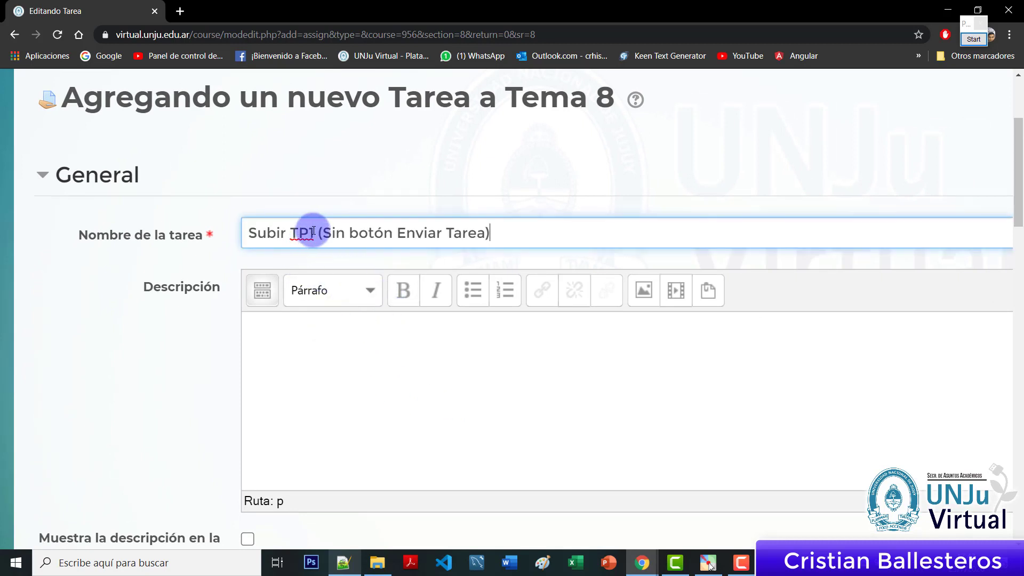
{"action": "left_click_drag", "start_coordinate": [315, 231], "coordinate": [521, 231]}
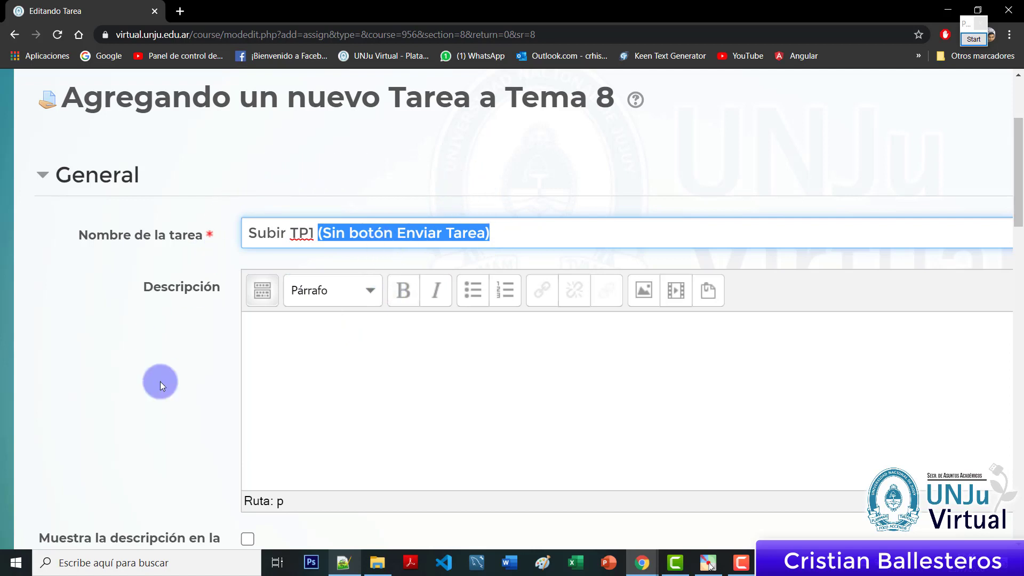
{"action": "left_click", "coordinate": [523, 188]}
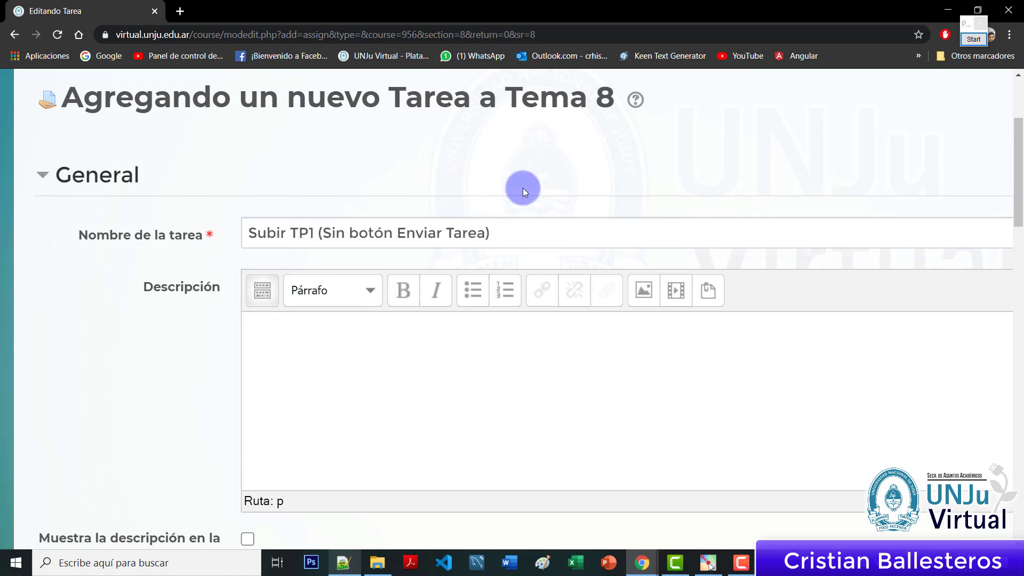
{"action": "left_click_drag", "start_coordinate": [322, 231], "coordinate": [165, 228]}
{"action": "left_click", "coordinate": [340, 235]}
{"action": "left_click", "coordinate": [294, 376]}
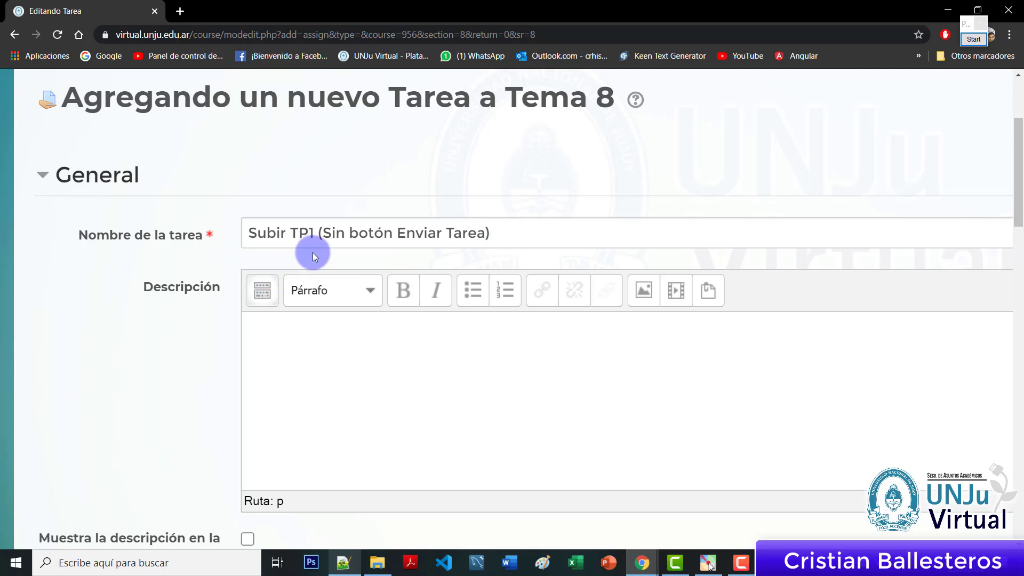
{"action": "triple_click", "coordinate": [288, 233]}
Write the assignment description in two paragraphs: "Descripción de la tarea y forma de entrega." and "Solo se permiten archivos pdf"
{"action": "left_click", "coordinate": [291, 359]}
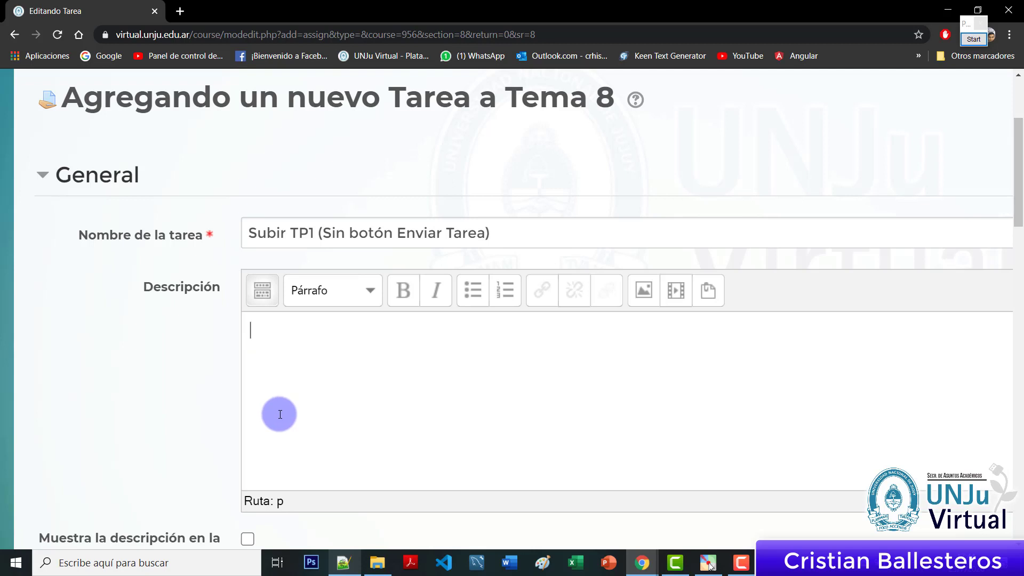
{"action": "left_click", "coordinate": [263, 293]}
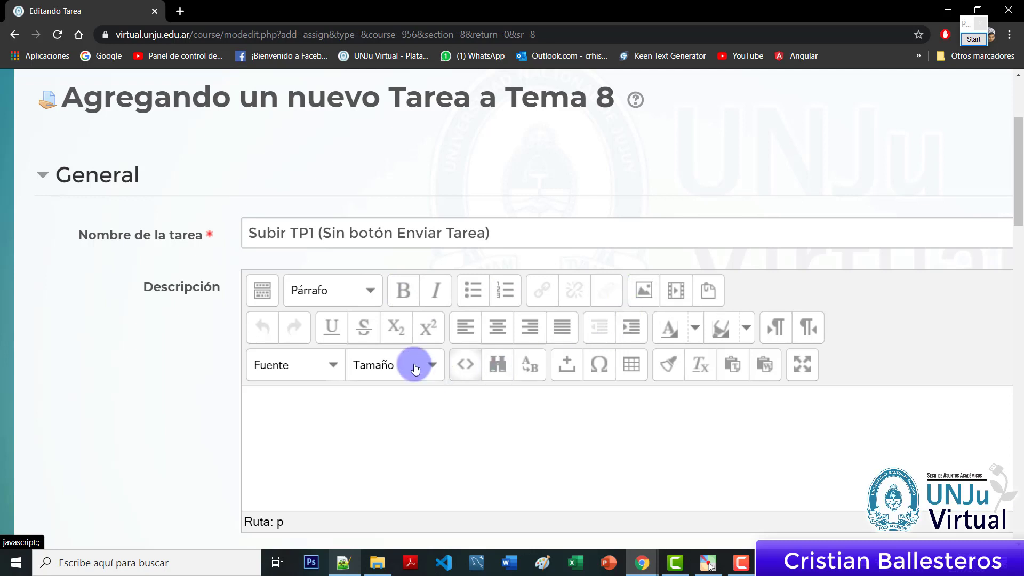
{"action": "left_click", "coordinate": [261, 288]}
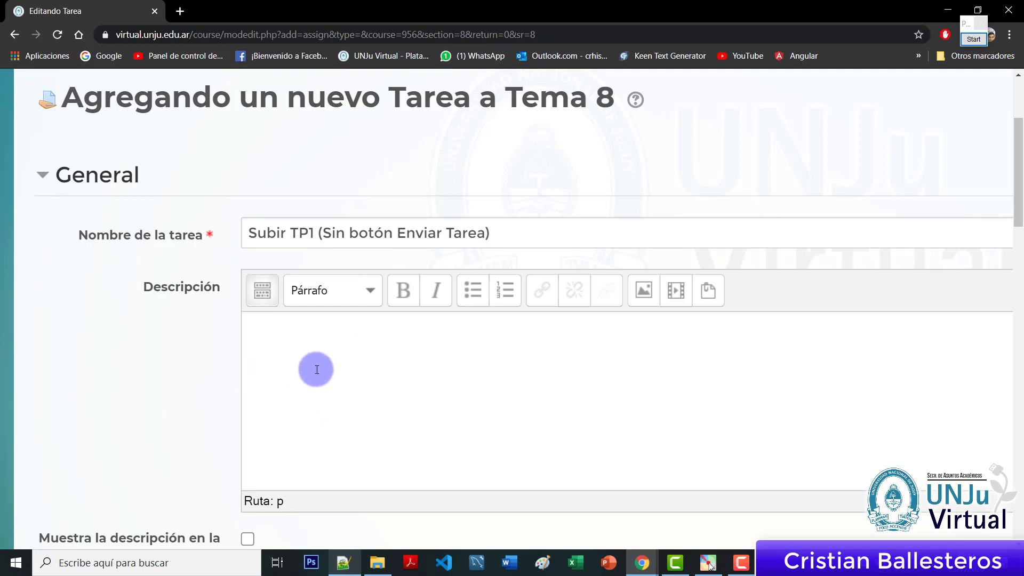
{"action": "left_click", "coordinate": [271, 327]}
{"action": "type", "text": "Descripción de la tarea y forma de entrega. Solo se permiten archivos pdf"}
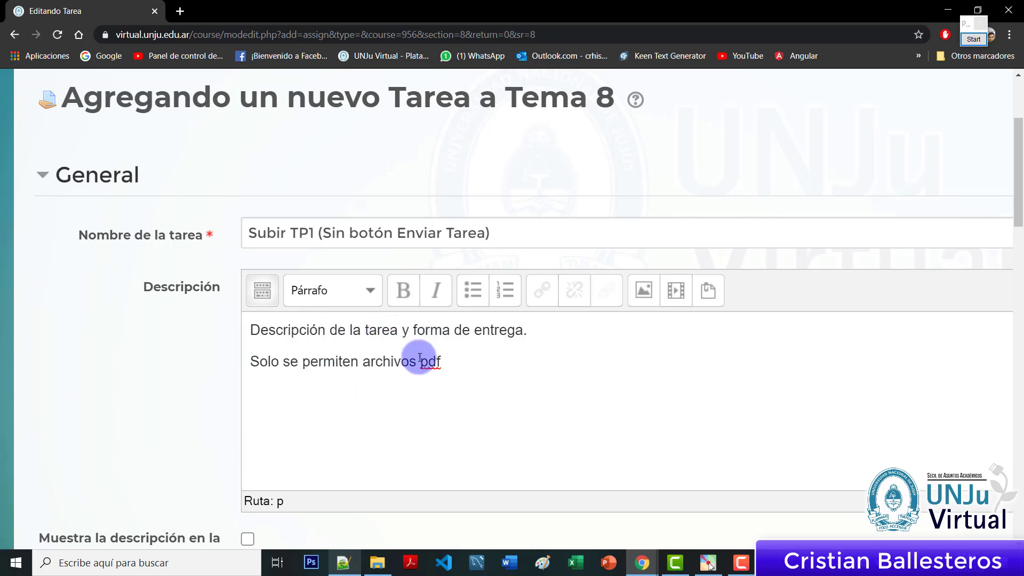
{"action": "left_click_drag", "start_coordinate": [547, 325], "coordinate": [190, 329]}
{"action": "left_click", "coordinate": [448, 384]}
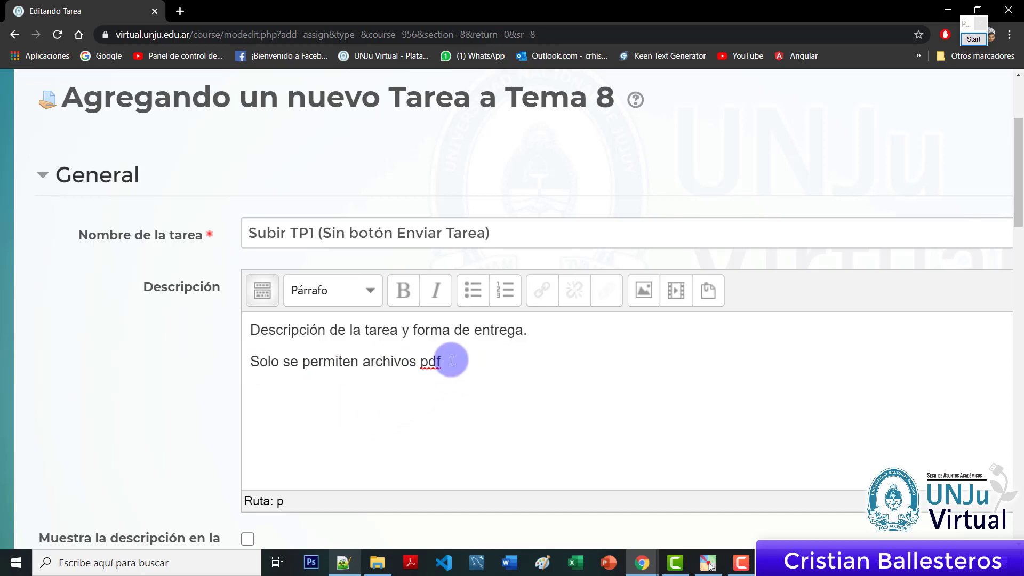
{"action": "left_click_drag", "start_coordinate": [452, 360], "coordinate": [210, 385]}
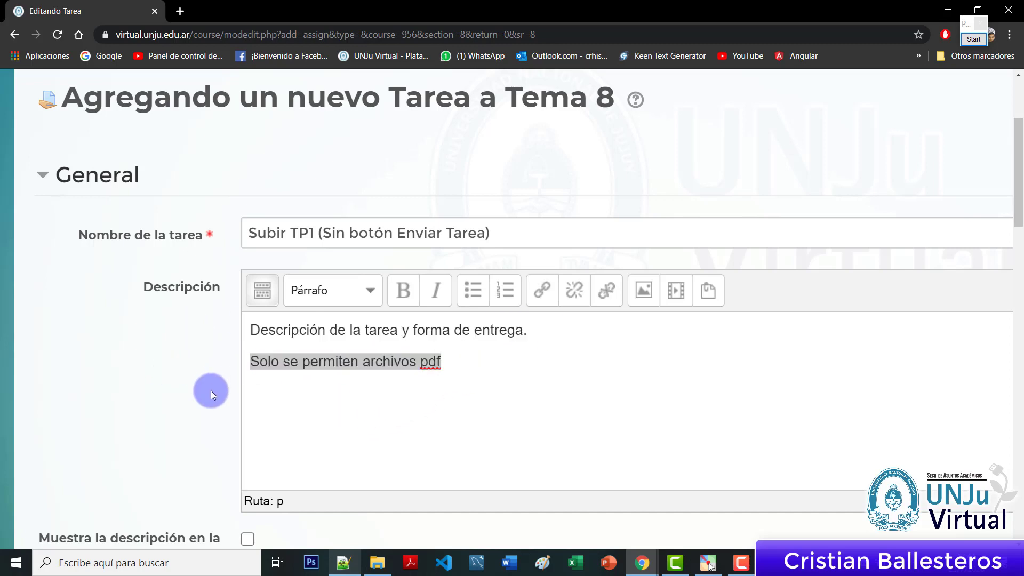
Enable showing the assignment's description on the course page
{"action": "scroll", "coordinate": [211, 394], "scroll_direction": "down", "scroll_amount": 3}
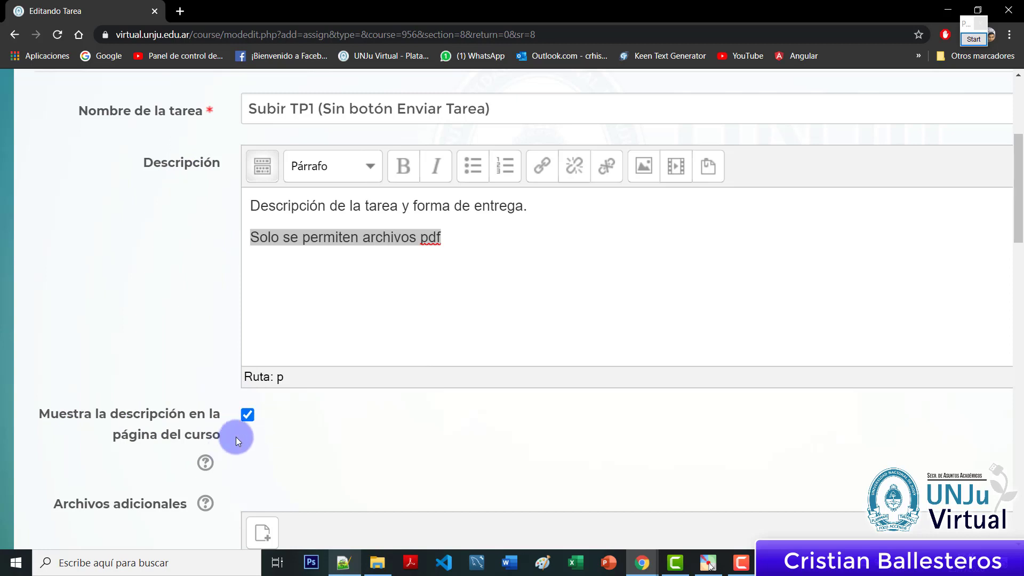
{"action": "left_click_drag", "start_coordinate": [441, 239], "coordinate": [496, 235]}
{"action": "key", "text": "ctrl+a"}
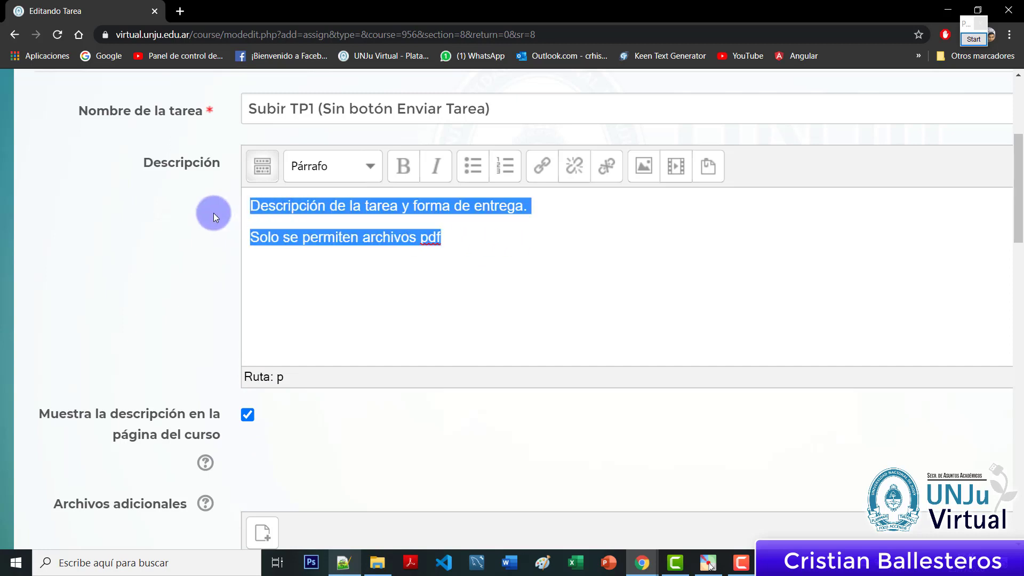
{"action": "left_click", "coordinate": [510, 303]}
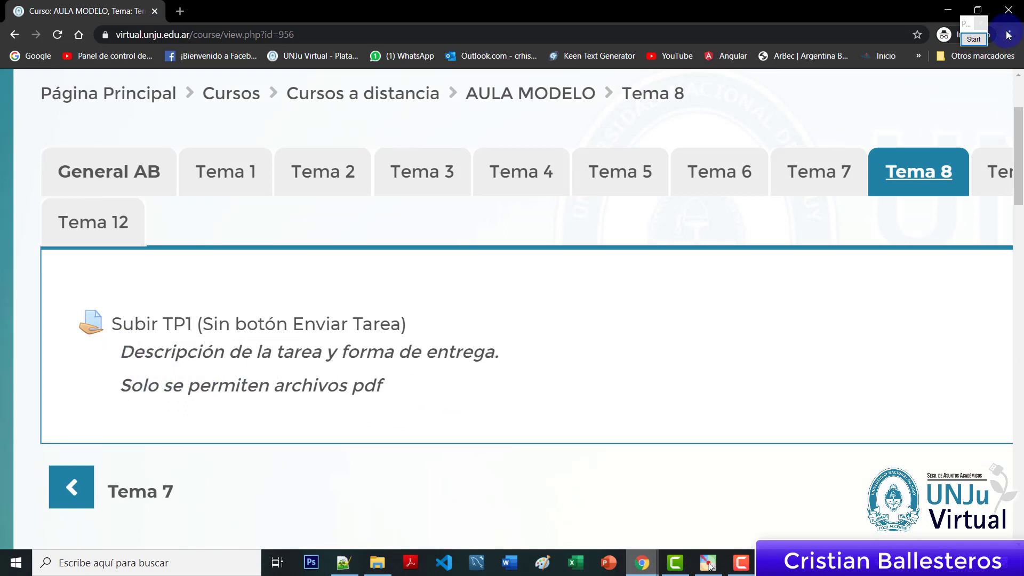
Outline the assignment's title and its description in Tema 8 with red annotation rectangles, and end the screen annotation
{"action": "left_click", "coordinate": [976, 39]}
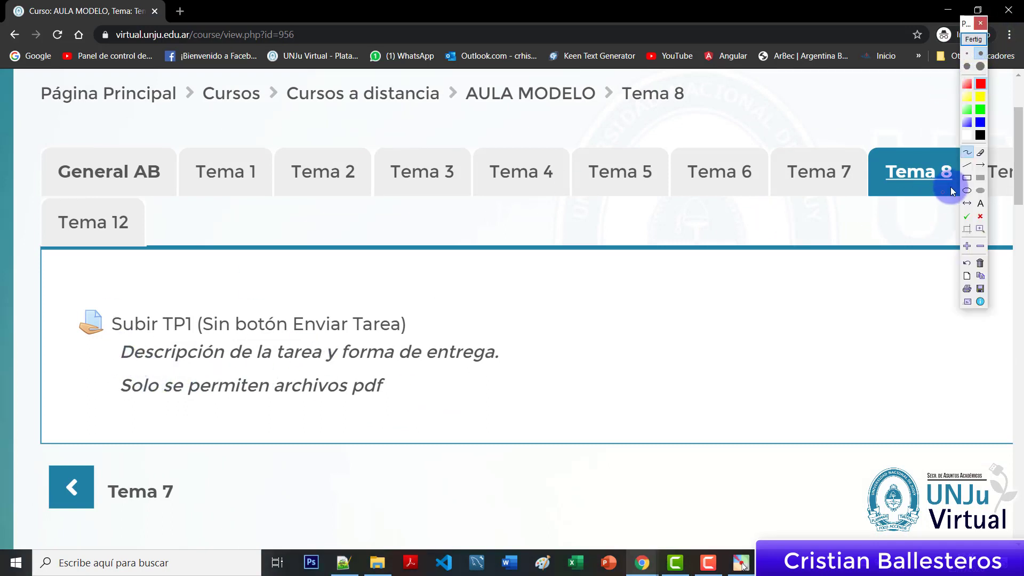
{"action": "left_click", "coordinate": [967, 178]}
{"action": "mouse_move", "coordinate": [113, 342]}
{"action": "left_mouse_down"}
{"action": "mouse_move", "coordinate": [555, 418]}
{"action": "mouse_move", "coordinate": [531, 418]}
{"action": "left_mouse_up"}
{"action": "left_click_drag", "start_coordinate": [66, 299], "coordinate": [424, 344]}
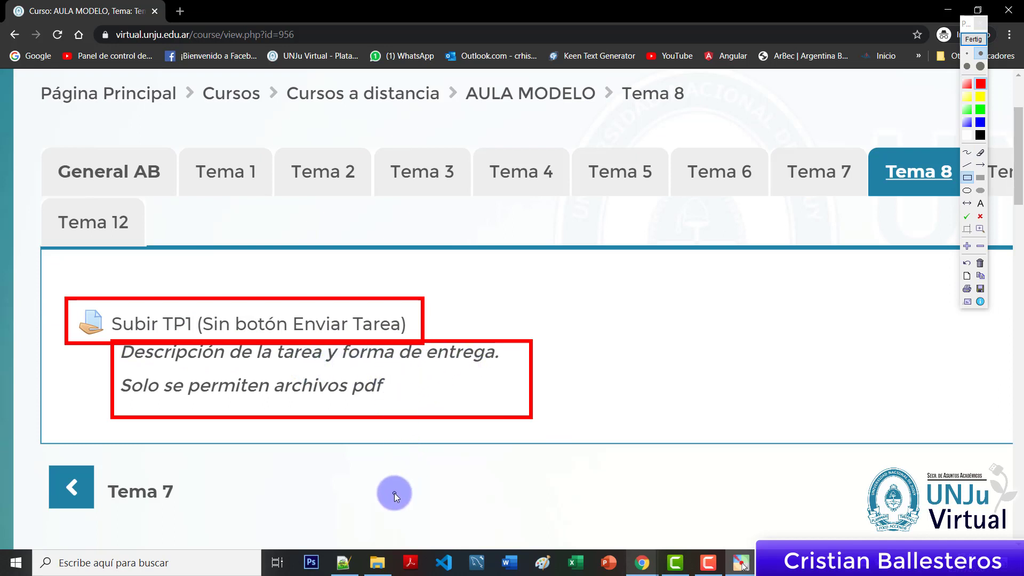
{"action": "left_click", "coordinate": [974, 39]}
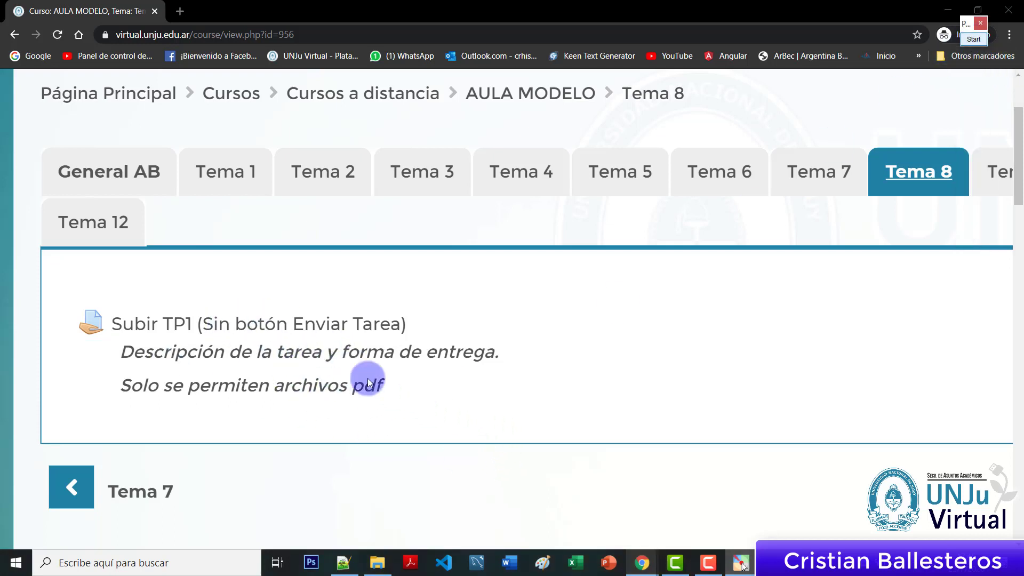
Switch back to the Editando Tarea browser window and review the assignment's description, selecting its whole text and clearing the selection
{"action": "mouse_move", "coordinate": [642, 563]}
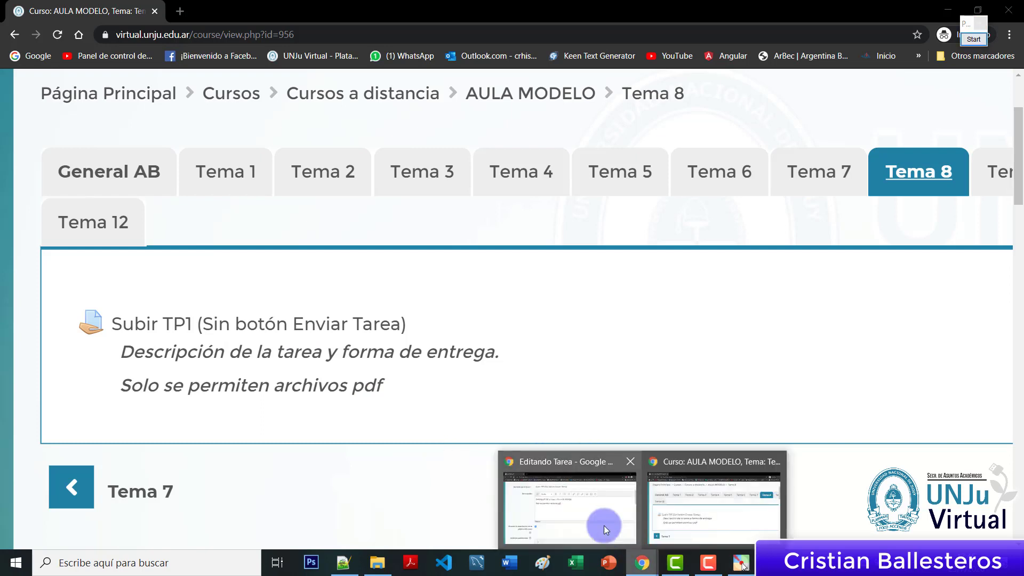
{"action": "left_click", "coordinate": [604, 526]}
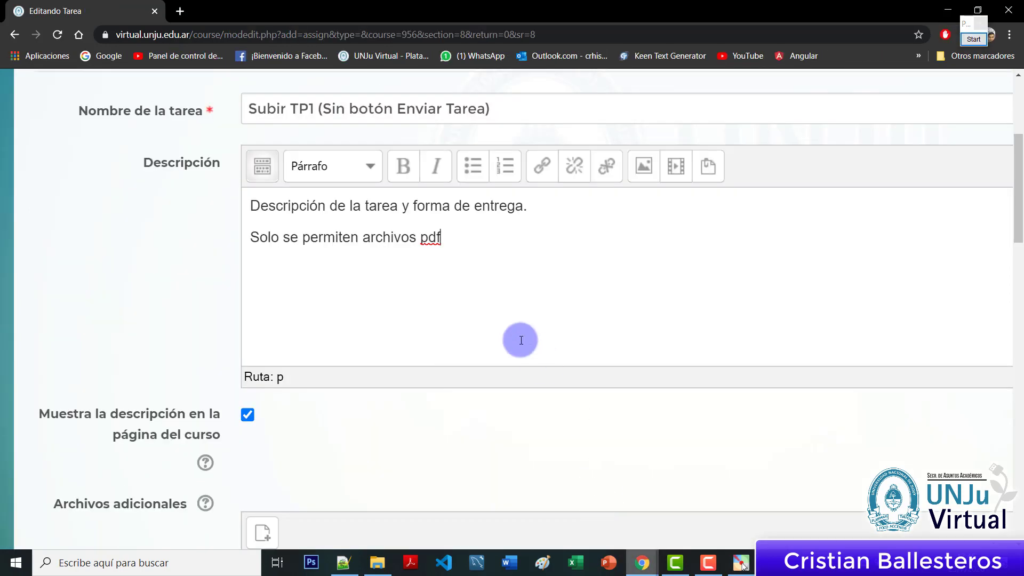
{"action": "left_click", "coordinate": [254, 425]}
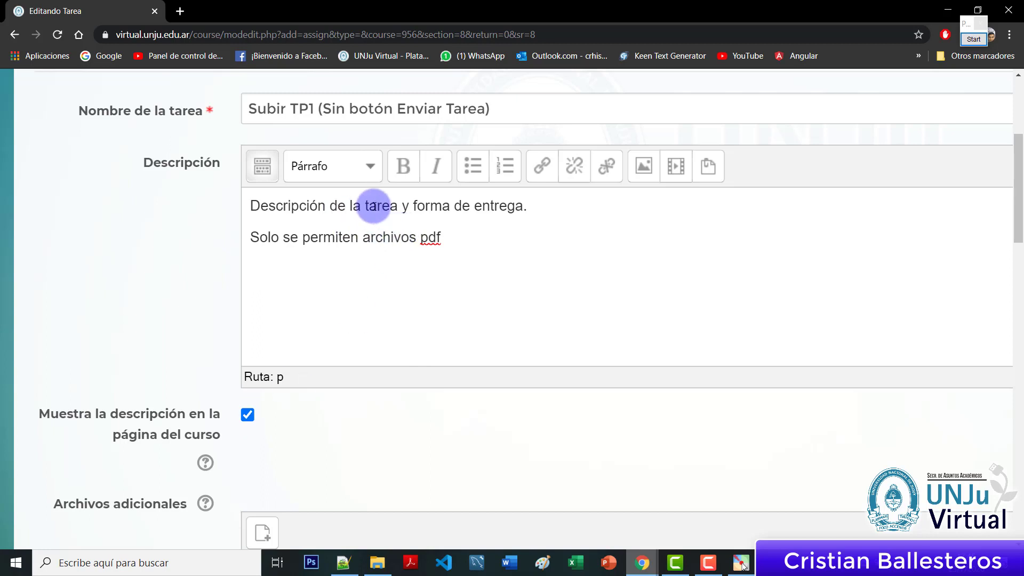
{"action": "left_click", "coordinate": [450, 241]}
{"action": "key", "text": "ctrl+a"}
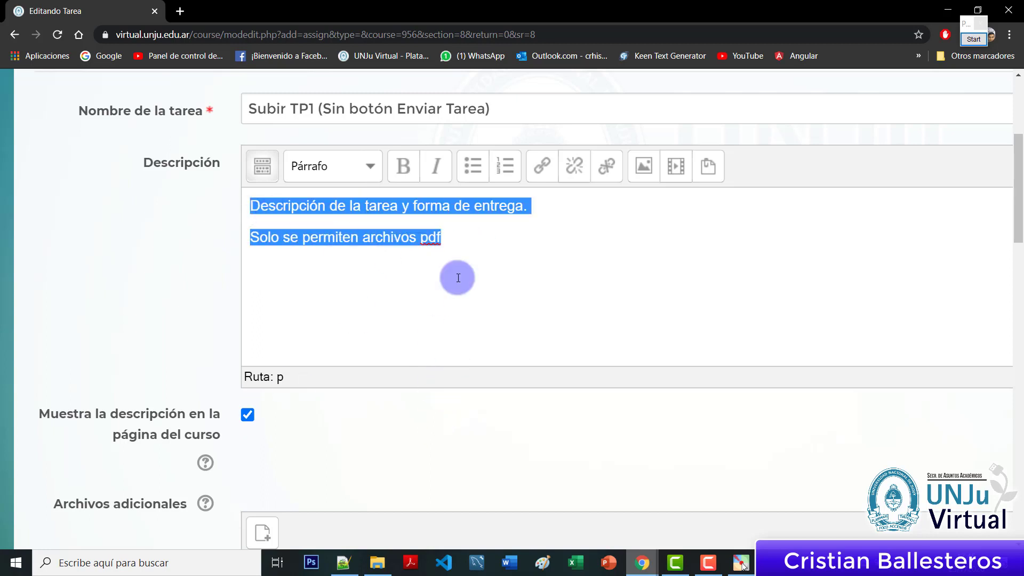
{"action": "left_click", "coordinate": [583, 339]}
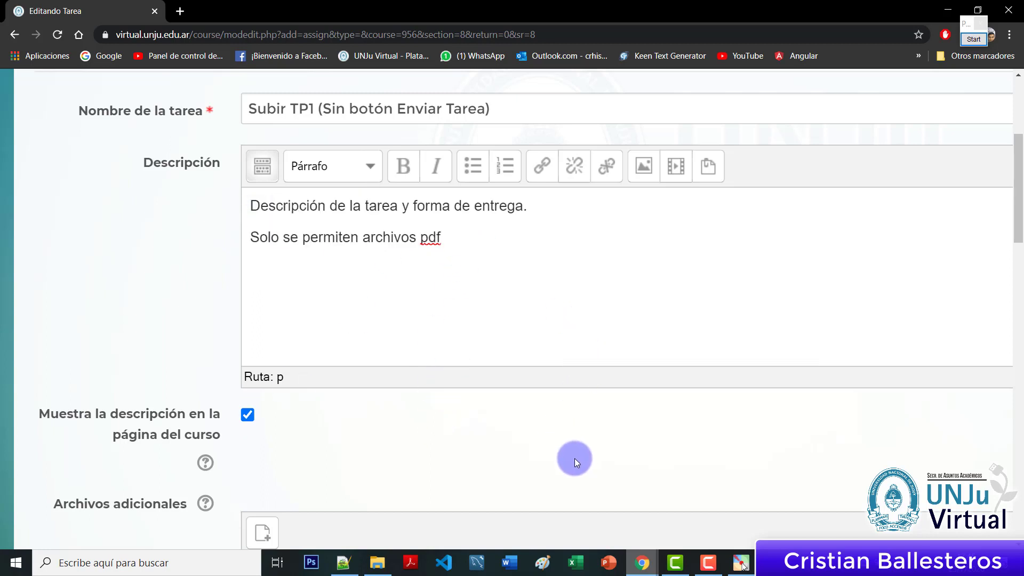
Examine the Archivos adicionales area and the date settings in the Disponibilidad section of the assignment form
{"action": "scroll", "coordinate": [575, 459], "scroll_direction": "down", "scroll_amount": 5}
{"action": "scroll", "coordinate": [575, 459], "scroll_direction": "down", "scroll_amount": 1}
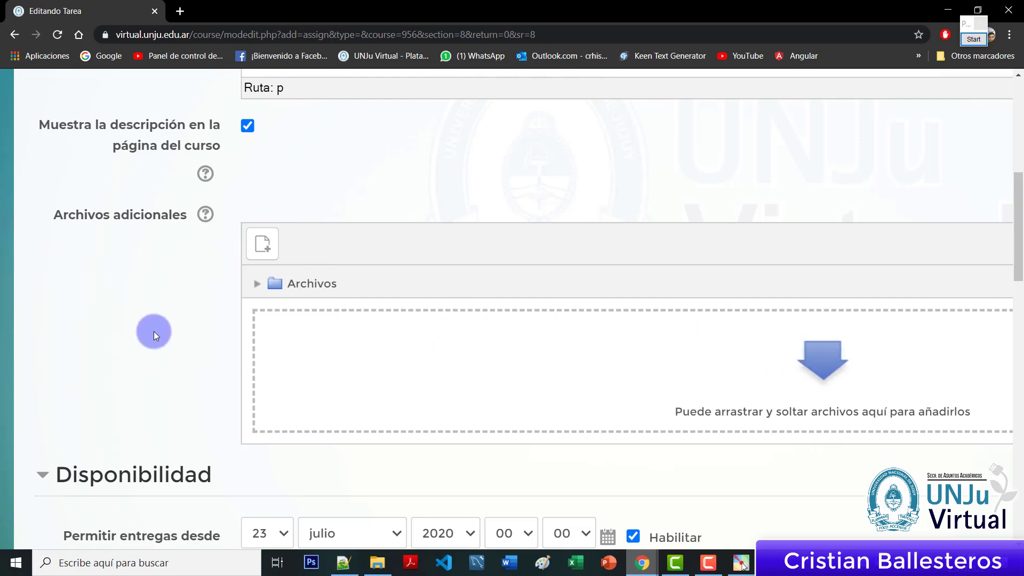
{"action": "scroll", "coordinate": [177, 306], "scroll_direction": "down", "scroll_amount": 2}
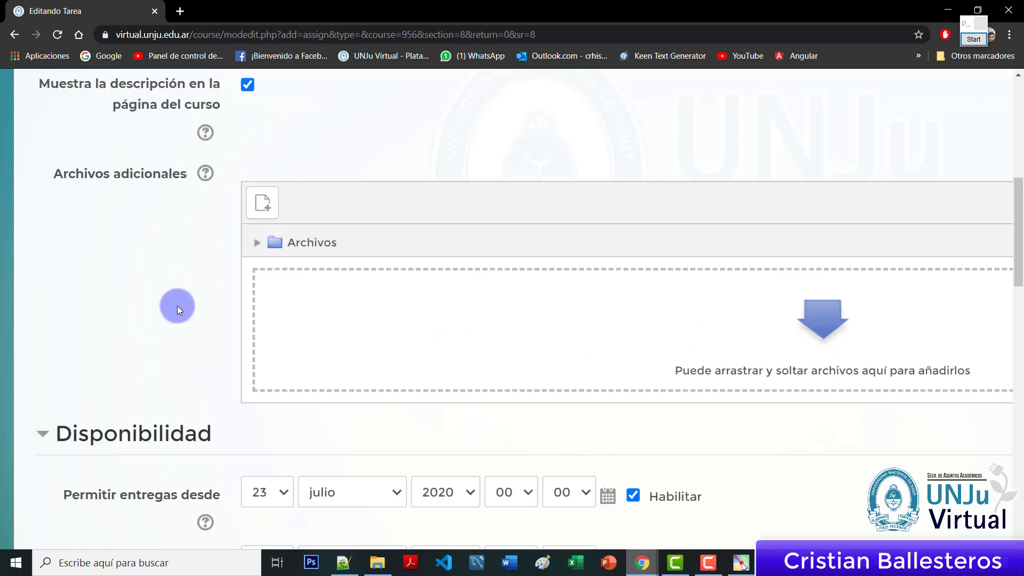
{"action": "scroll", "coordinate": [177, 306], "scroll_direction": "down", "scroll_amount": 3}
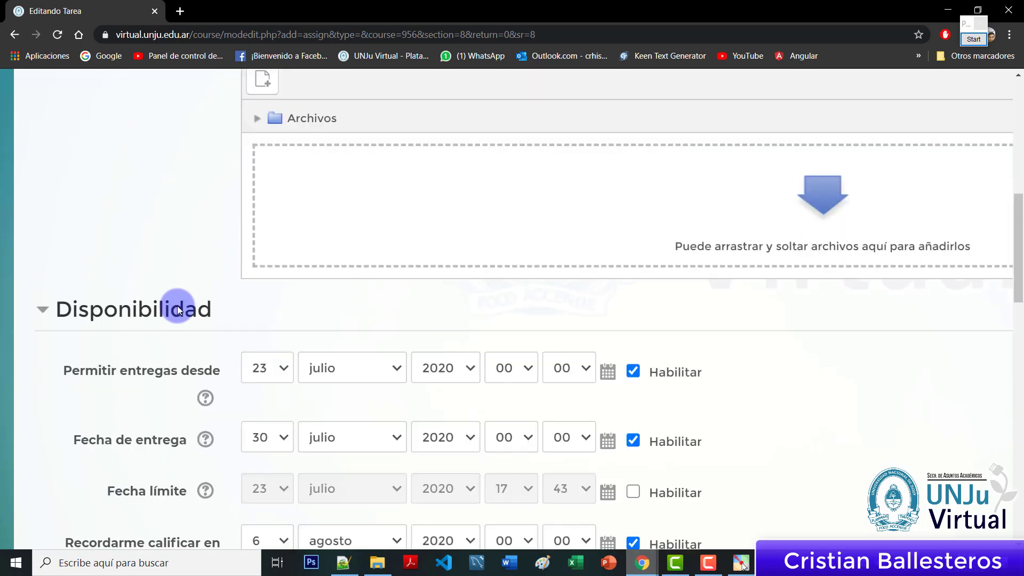
{"action": "scroll", "coordinate": [177, 306], "scroll_direction": "down", "scroll_amount": 2}
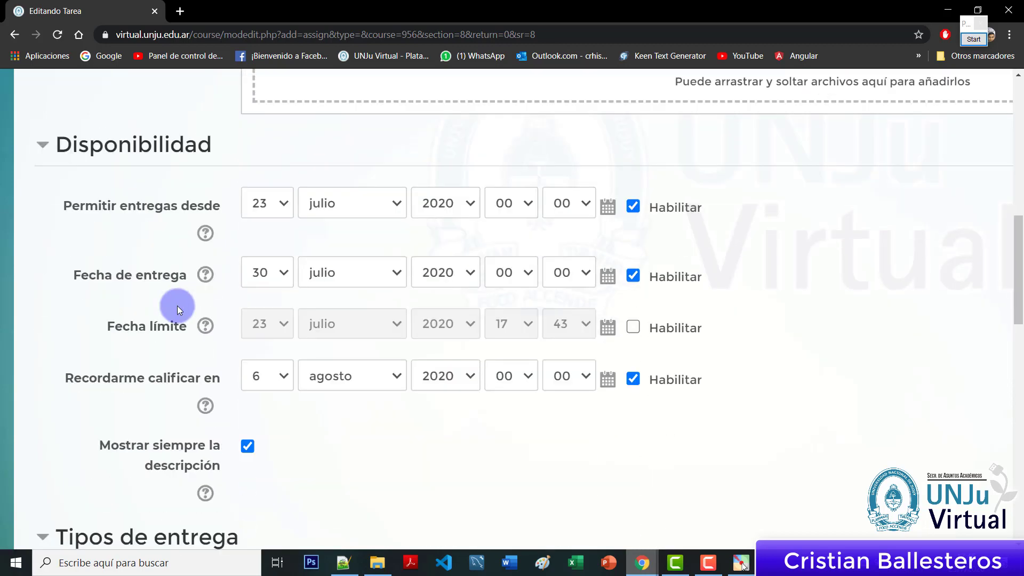
{"action": "scroll", "coordinate": [177, 305], "scroll_direction": "up", "scroll_amount": 4}
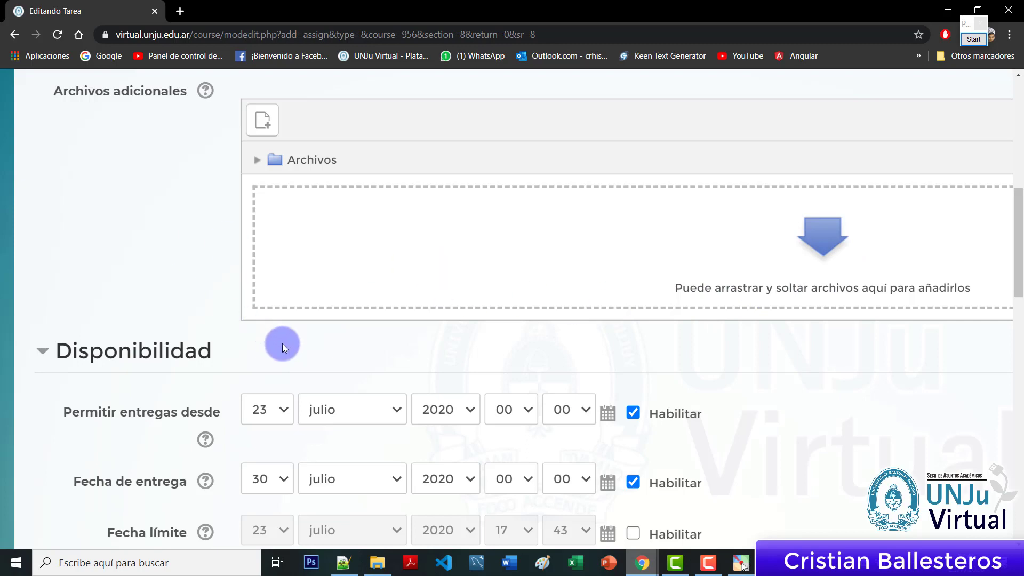
{"action": "scroll", "coordinate": [283, 344], "scroll_direction": "down", "scroll_amount": 5}
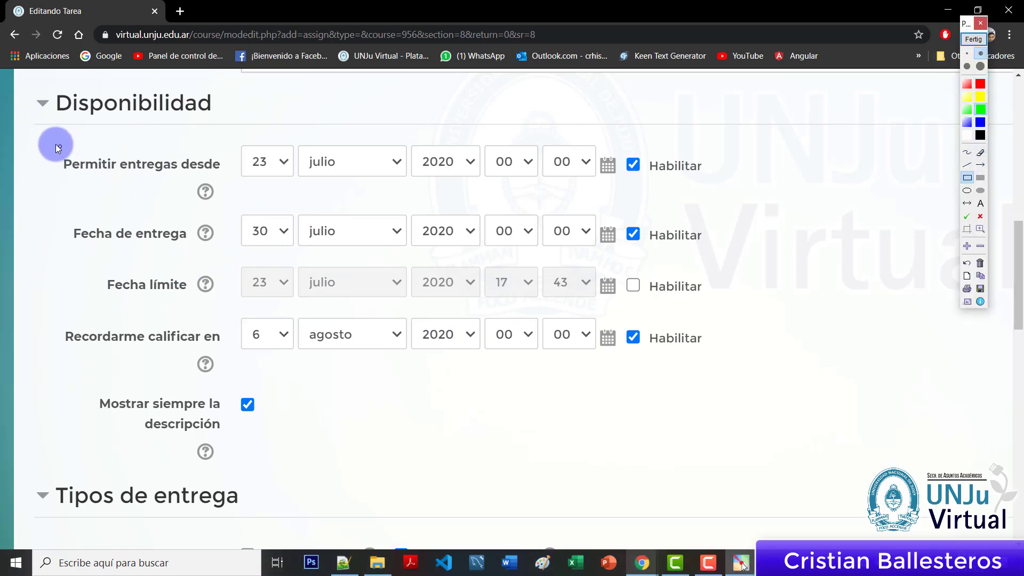
Outline the Permitir entregas desde label and its date fields with green annotation rectangles, and end the screen annotation
{"action": "left_click_drag", "start_coordinate": [55, 145], "coordinate": [223, 176]}
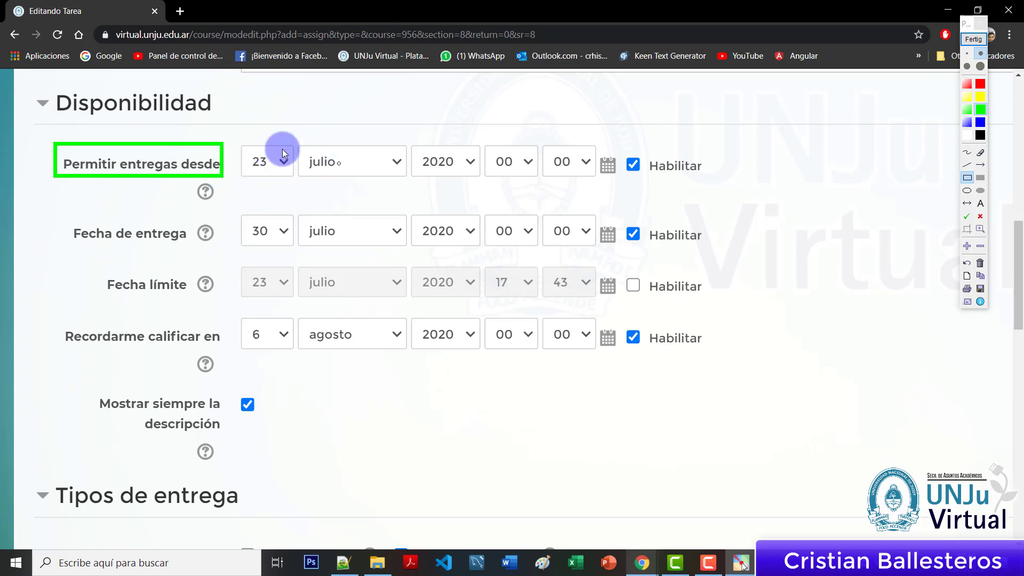
{"action": "mouse_move", "coordinate": [232, 129]}
{"action": "left_mouse_down"}
{"action": "mouse_move", "coordinate": [521, 176]}
{"action": "mouse_move", "coordinate": [716, 187]}
{"action": "left_mouse_up"}
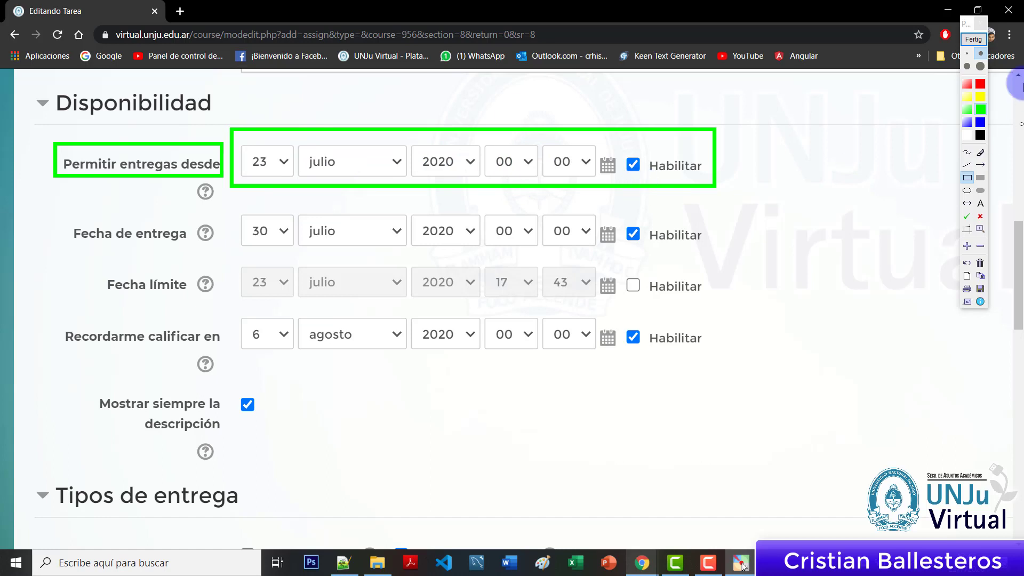
{"action": "left_click", "coordinate": [974, 40]}
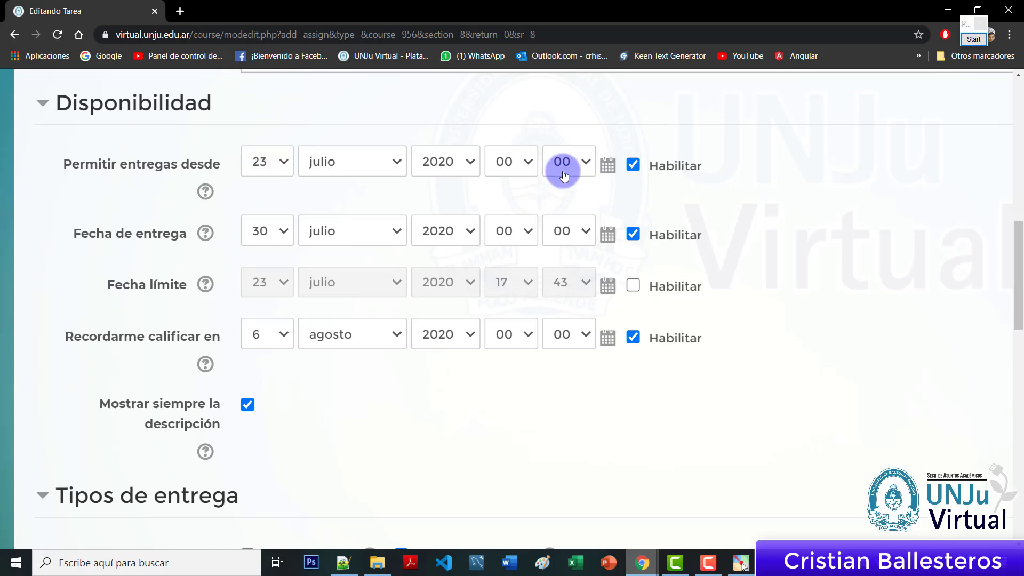
Set the Permitir entregas desde time to 08:00
{"action": "left_click", "coordinate": [529, 160]}
{"action": "left_click", "coordinate": [507, 267]}
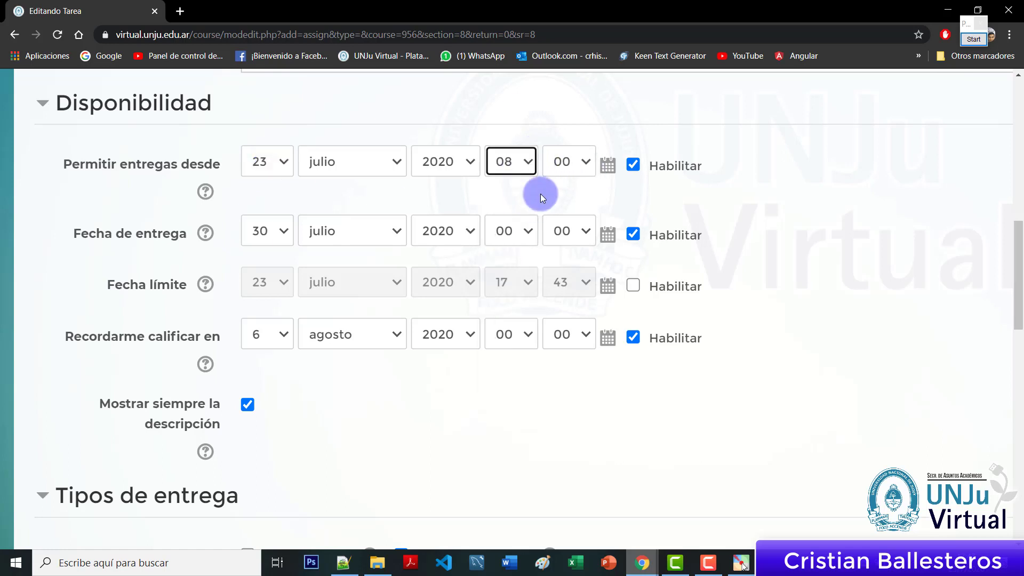
{"action": "left_click", "coordinate": [579, 160]}
{"action": "left_click", "coordinate": [613, 147]}
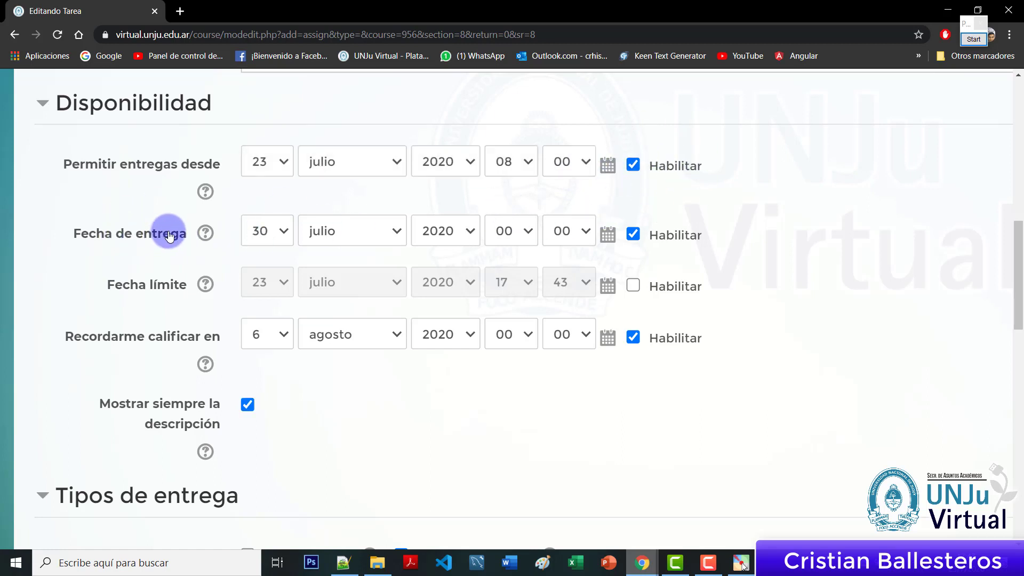
Outline the Permitir entregas desde label in green and the Fecha de entrega label and both rows' days in red, and end the annotation
{"action": "left_click", "coordinate": [972, 40]}
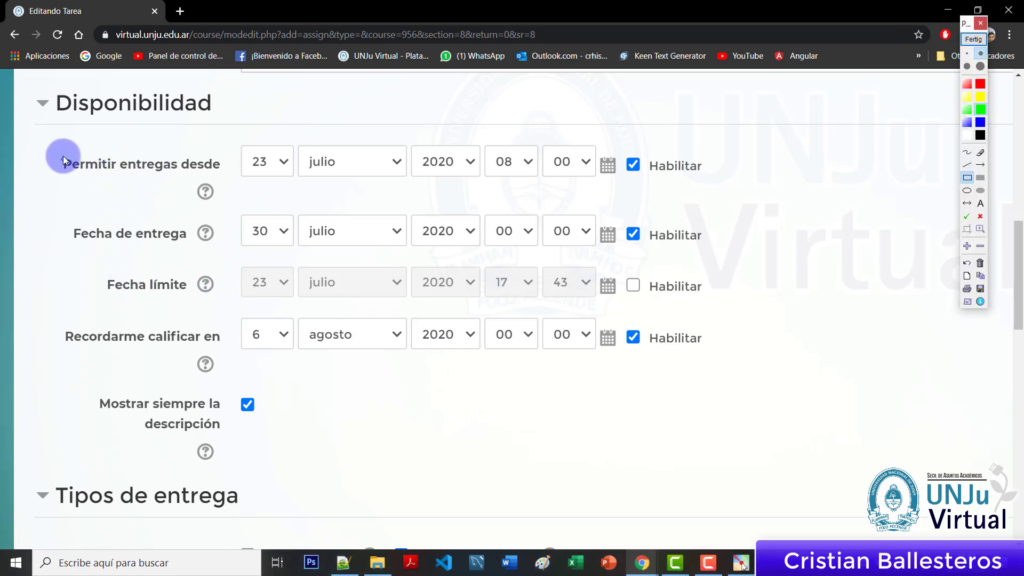
{"action": "mouse_move", "coordinate": [60, 151]}
{"action": "left_mouse_down"}
{"action": "mouse_move", "coordinate": [150, 177]}
{"action": "mouse_move", "coordinate": [232, 181]}
{"action": "left_mouse_up"}
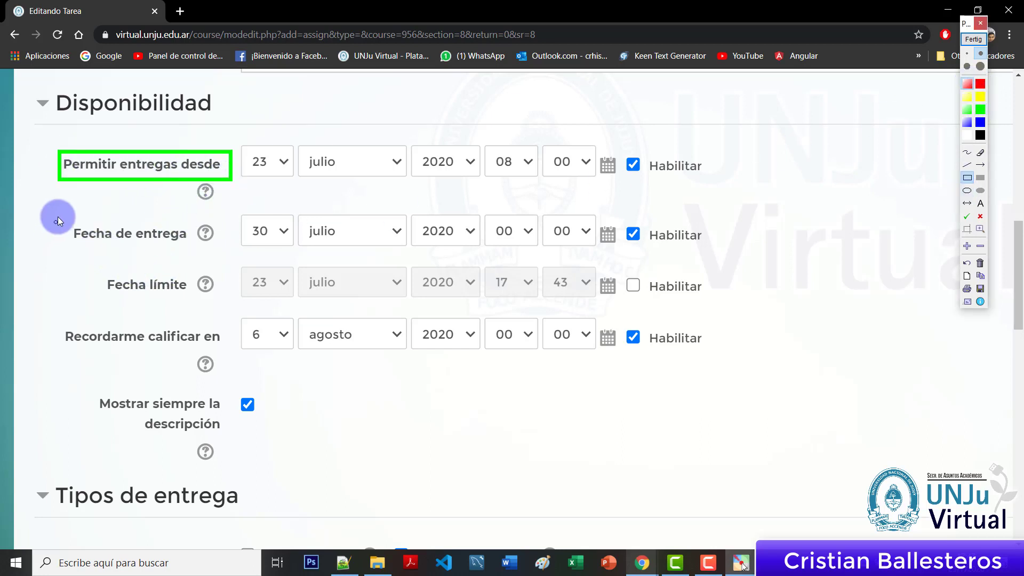
{"action": "left_click_drag", "start_coordinate": [56, 214], "coordinate": [197, 253]}
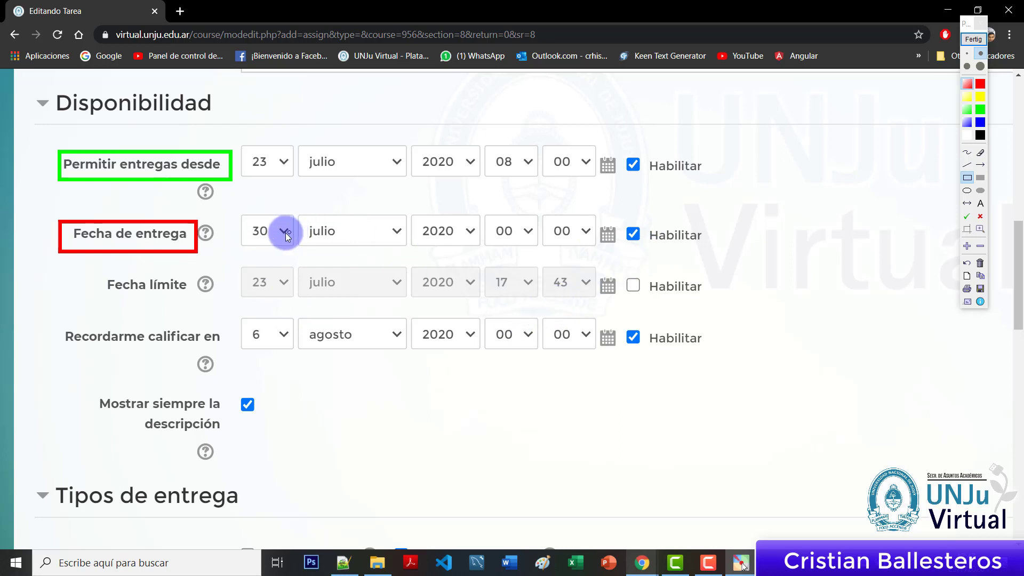
{"action": "left_click_drag", "start_coordinate": [248, 149], "coordinate": [288, 179]}
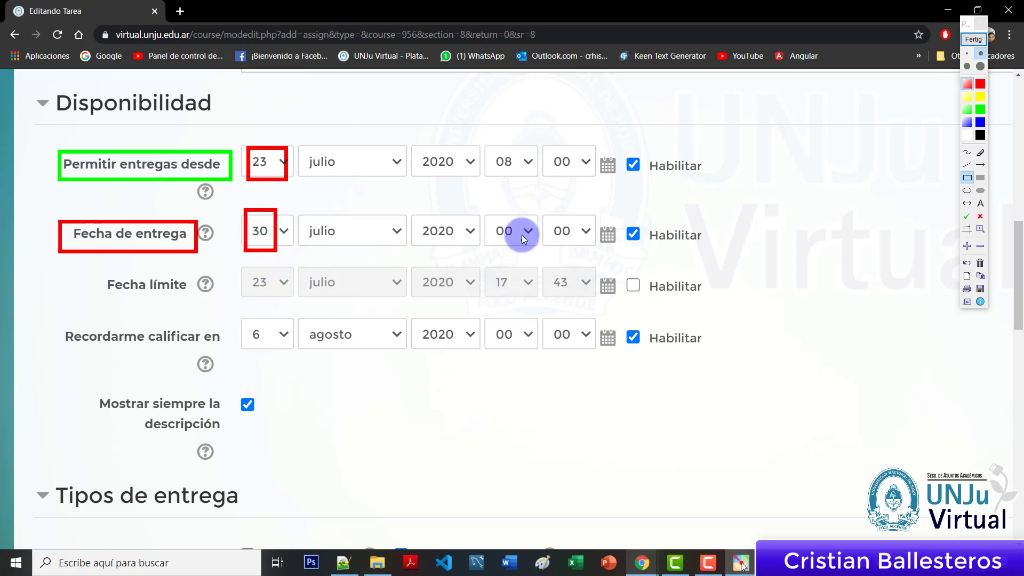
{"action": "left_click", "coordinate": [973, 39]}
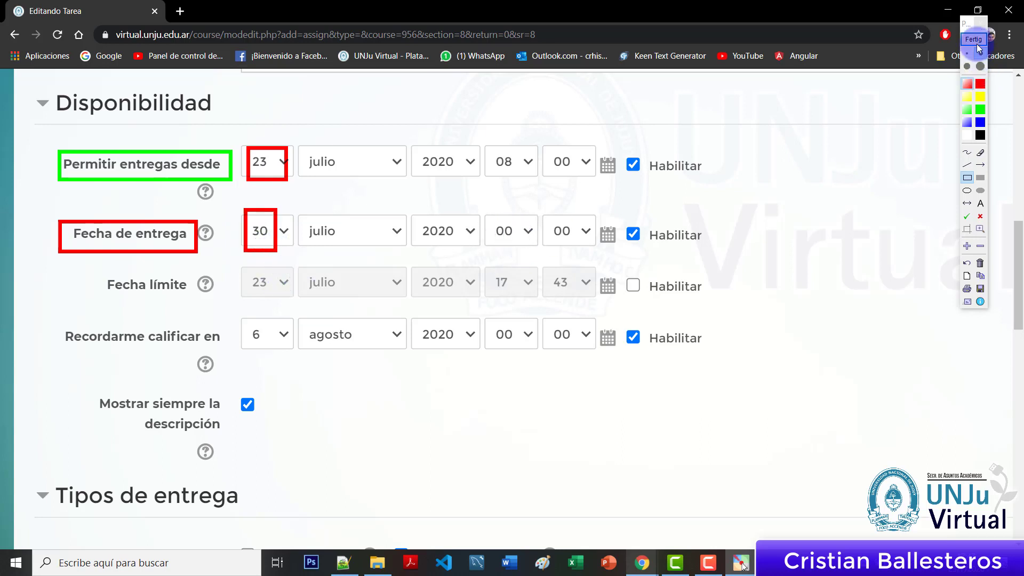
Set the Fecha de entrega time to 23:59 and toggle its Habilitar option off and back on
{"action": "left_click", "coordinate": [516, 233]}
{"action": "type", "text": "23"}
{"action": "left_click", "coordinate": [564, 230]}
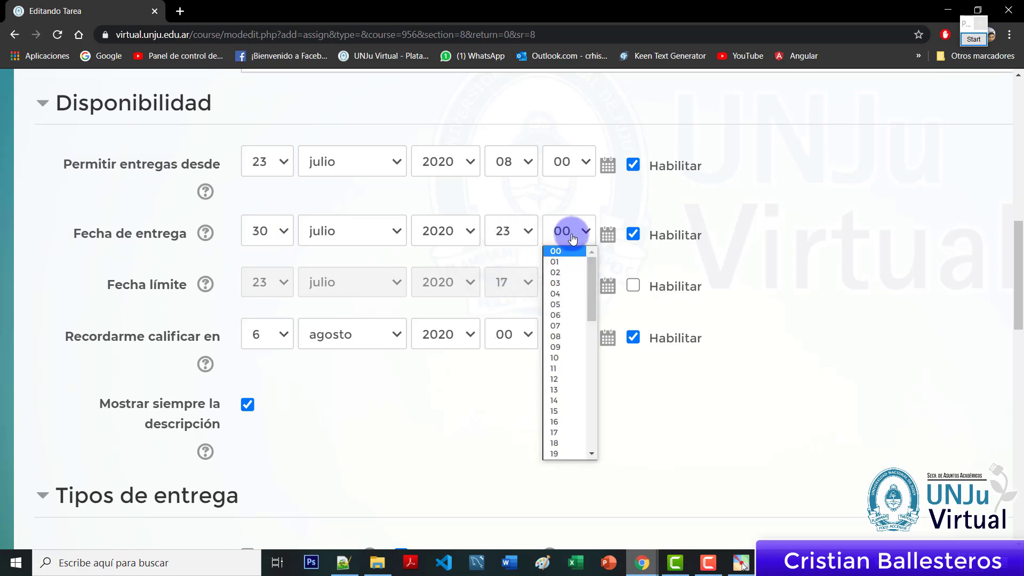
{"action": "type", "text": "51"}
{"action": "scroll", "coordinate": [586, 406], "scroll_direction": "down", "scroll_amount": 3}
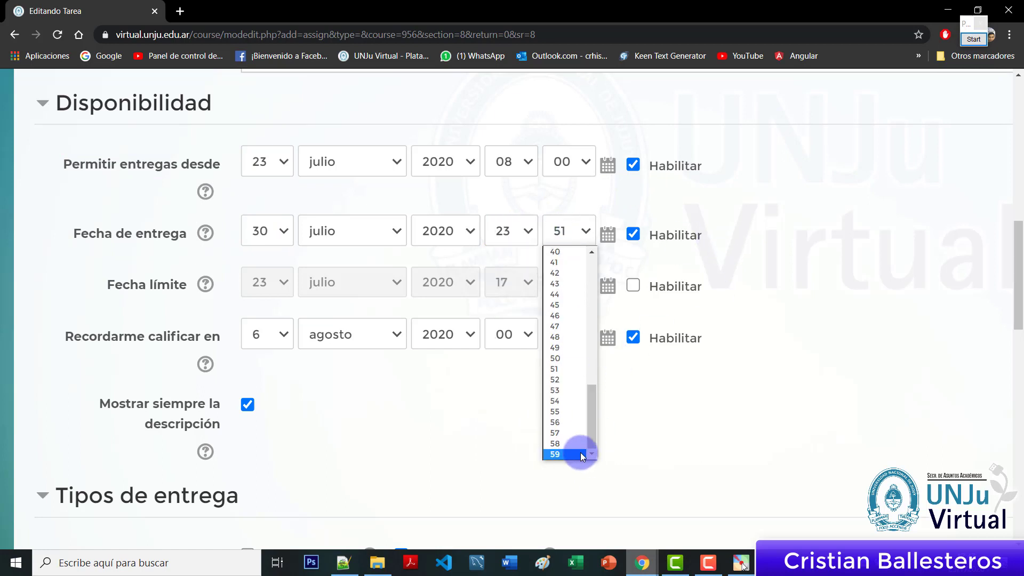
{"action": "left_click", "coordinate": [571, 452]}
{"action": "left_click", "coordinate": [820, 221]}
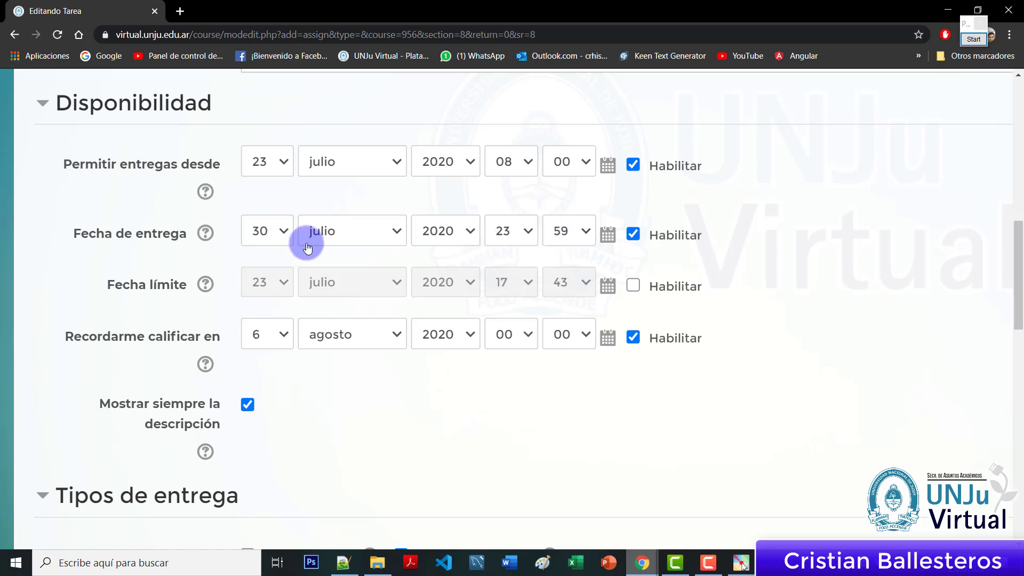
{"action": "left_click", "coordinate": [633, 234]}
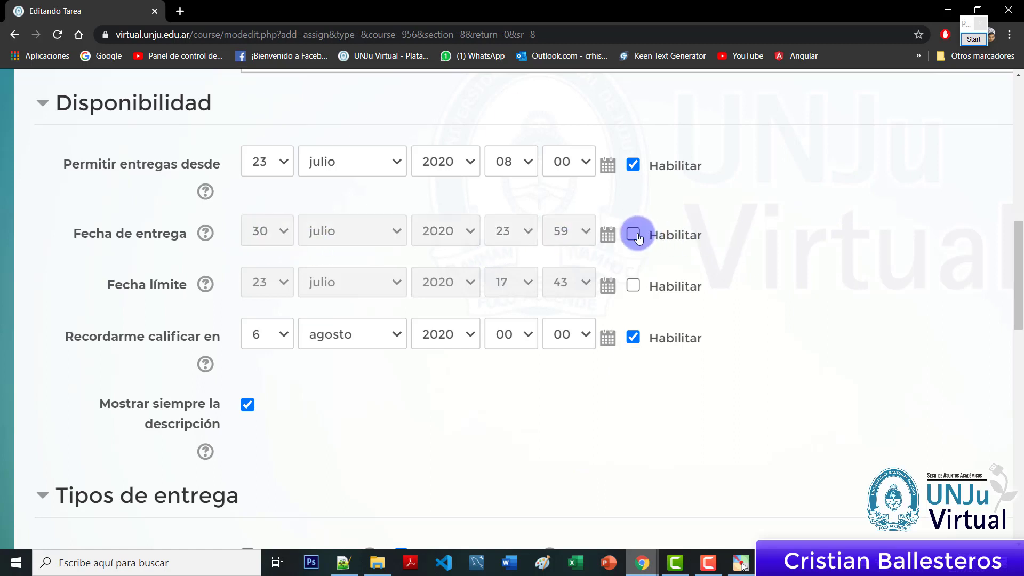
{"action": "left_click", "coordinate": [634, 234]}
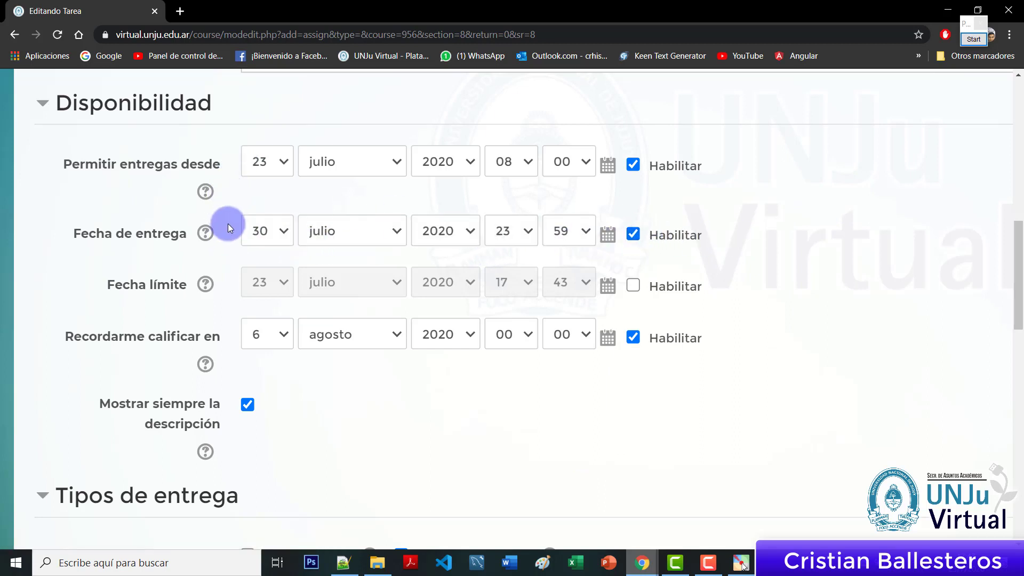
Annotate Fecha de entrega in opaque red with a rectangle around its label, a check mark beside Habilitar and a line under its date, and end the annotation
{"action": "left_click", "coordinate": [974, 39]}
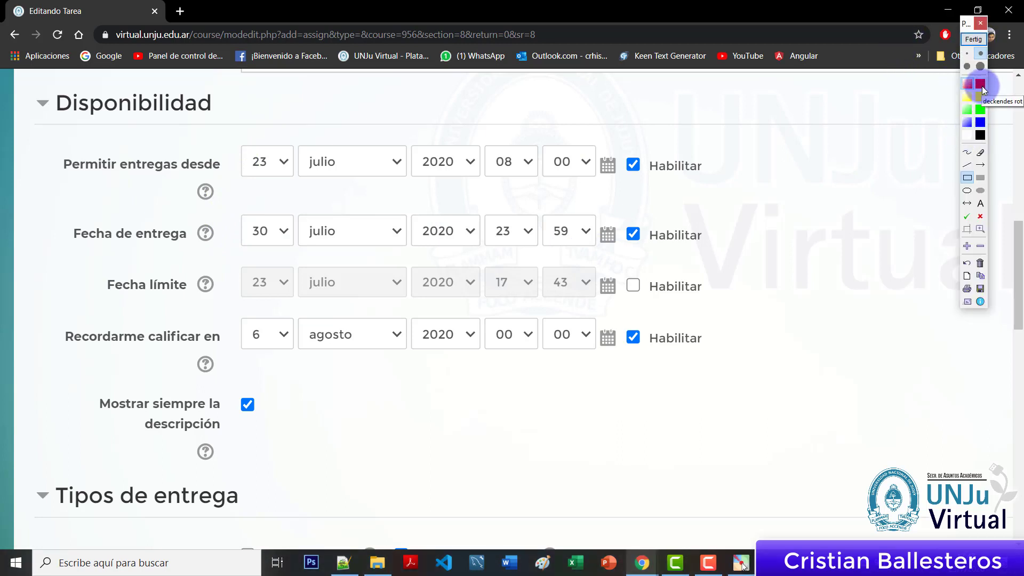
{"action": "left_click", "coordinate": [981, 84]}
{"action": "left_click_drag", "start_coordinate": [54, 218], "coordinate": [193, 250]}
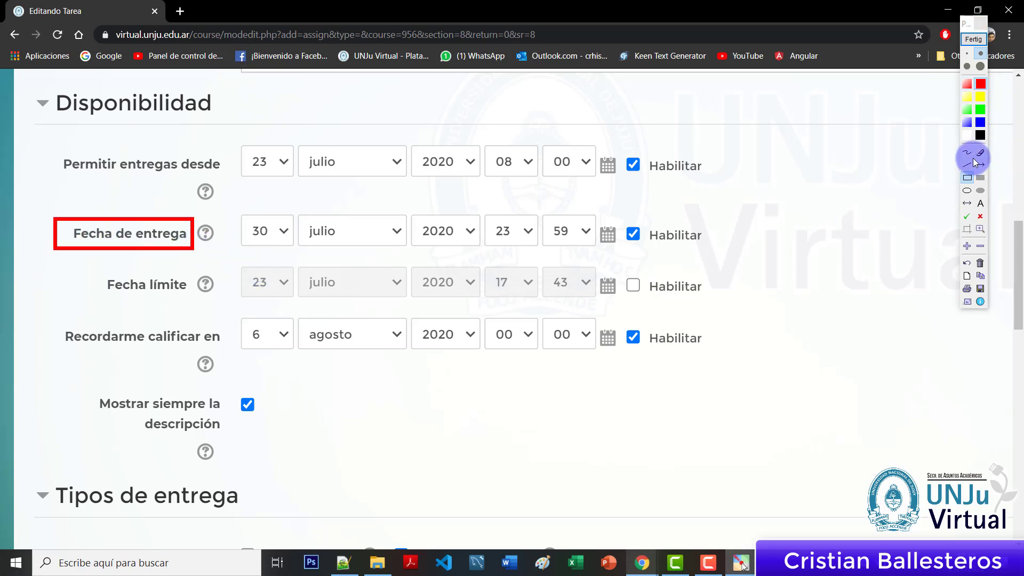
{"action": "left_click", "coordinate": [969, 154]}
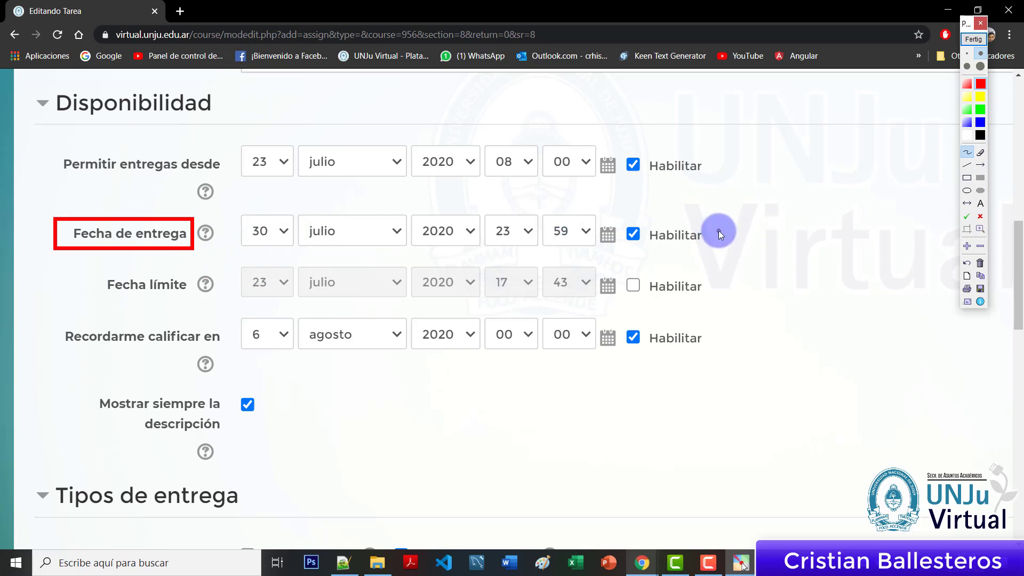
{"action": "left_click_drag", "start_coordinate": [719, 230], "coordinate": [749, 217]}
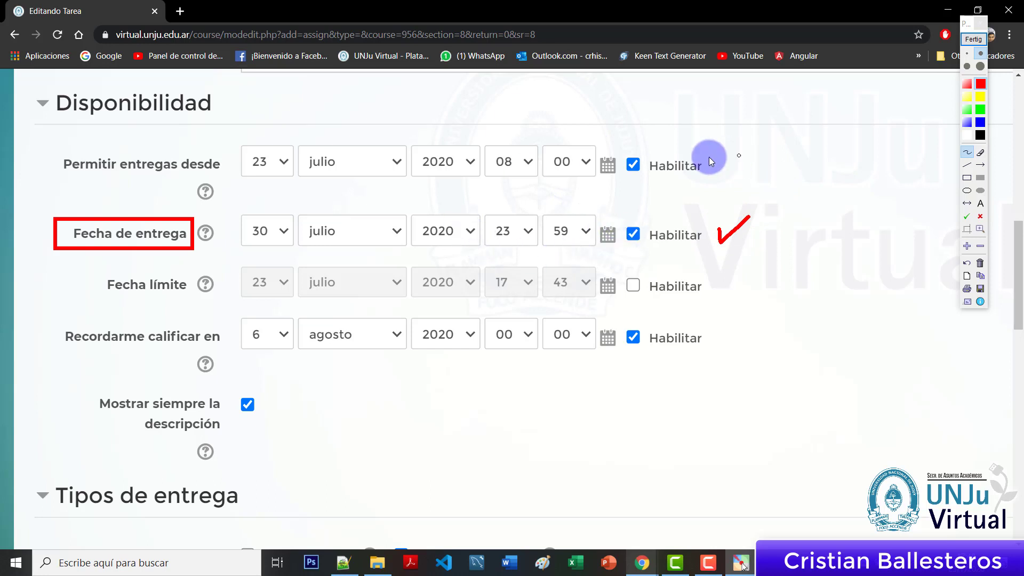
{"action": "mouse_move", "coordinate": [262, 248]}
{"action": "left_mouse_down"}
{"action": "mouse_move", "coordinate": [568, 264]}
{"action": "mouse_move", "coordinate": [595, 254]}
{"action": "left_mouse_up"}
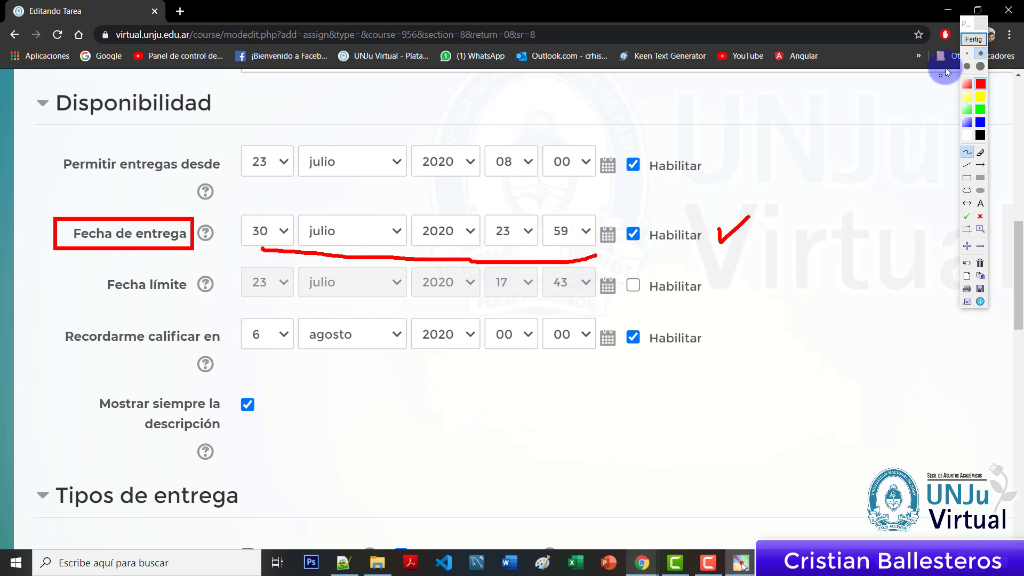
{"action": "left_click", "coordinate": [974, 40]}
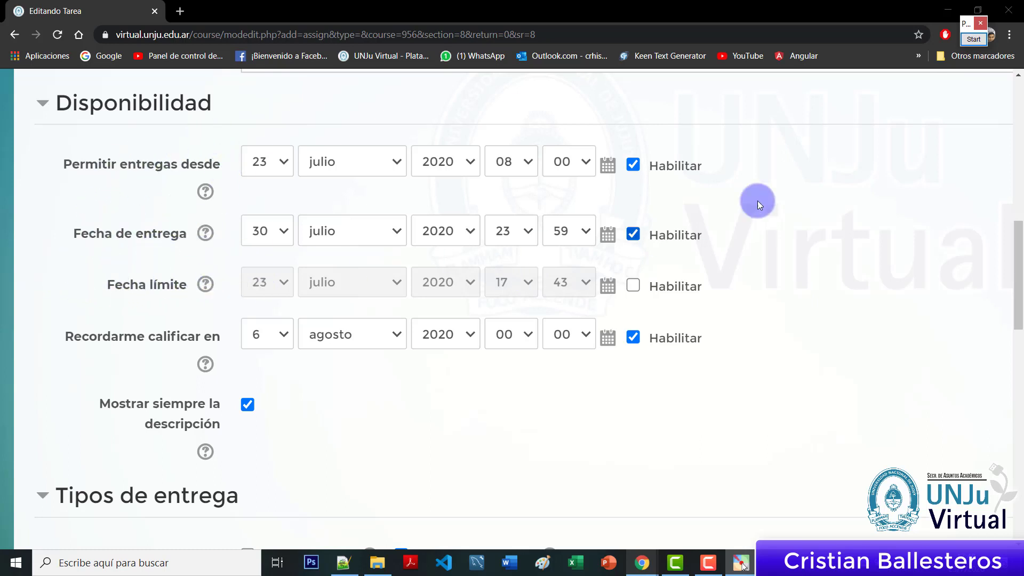
Restart the screen annotation and outline the whole Fecha límite row with a red rectangle
{"action": "left_click", "coordinate": [973, 39]}
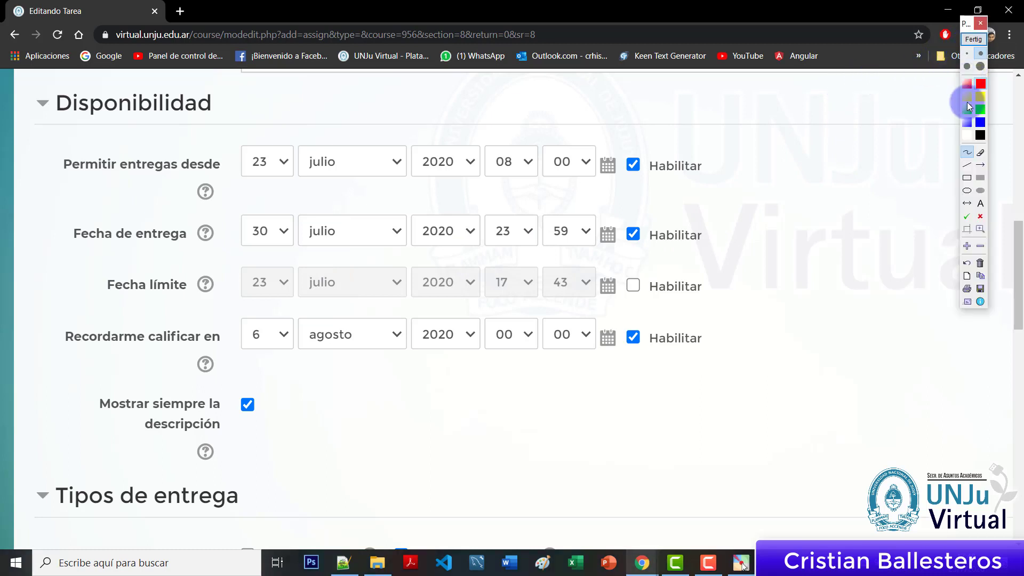
{"action": "left_click", "coordinate": [967, 179]}
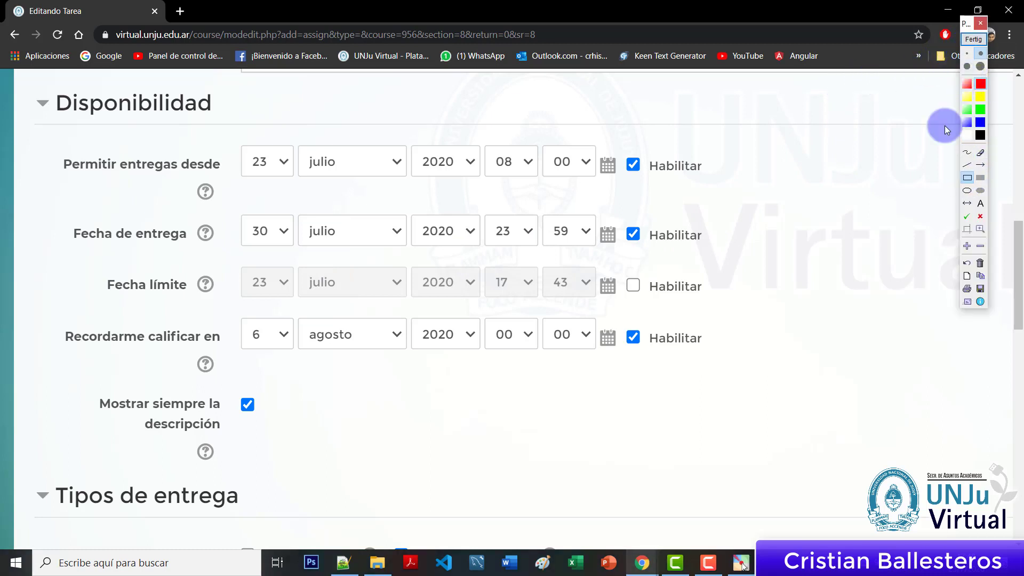
{"action": "left_click_drag", "start_coordinate": [699, 305], "coordinate": [734, 312]}
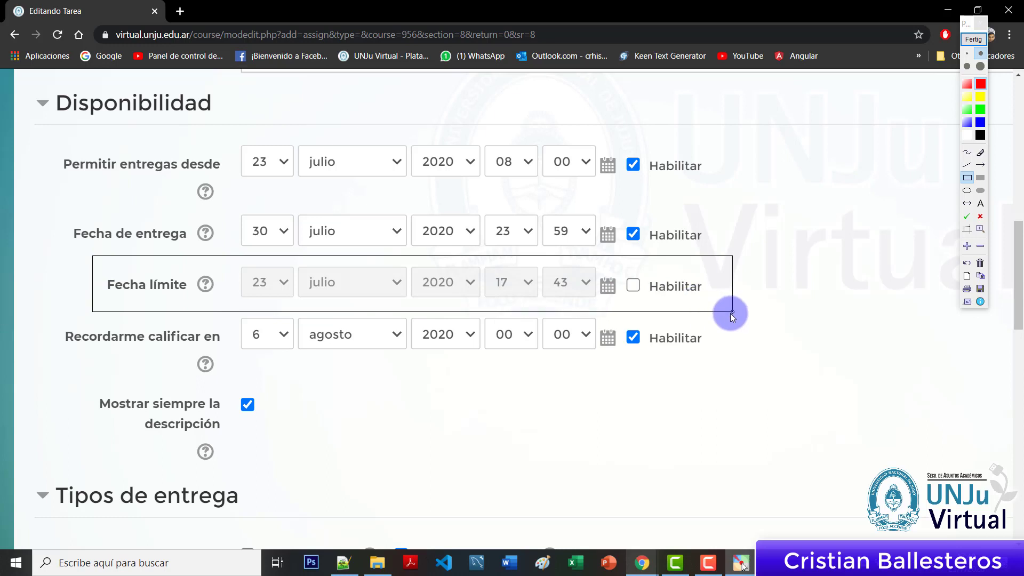
End the annotation, enable Fecha límite and set its date to 5 agosto
{"action": "left_click", "coordinate": [980, 49]}
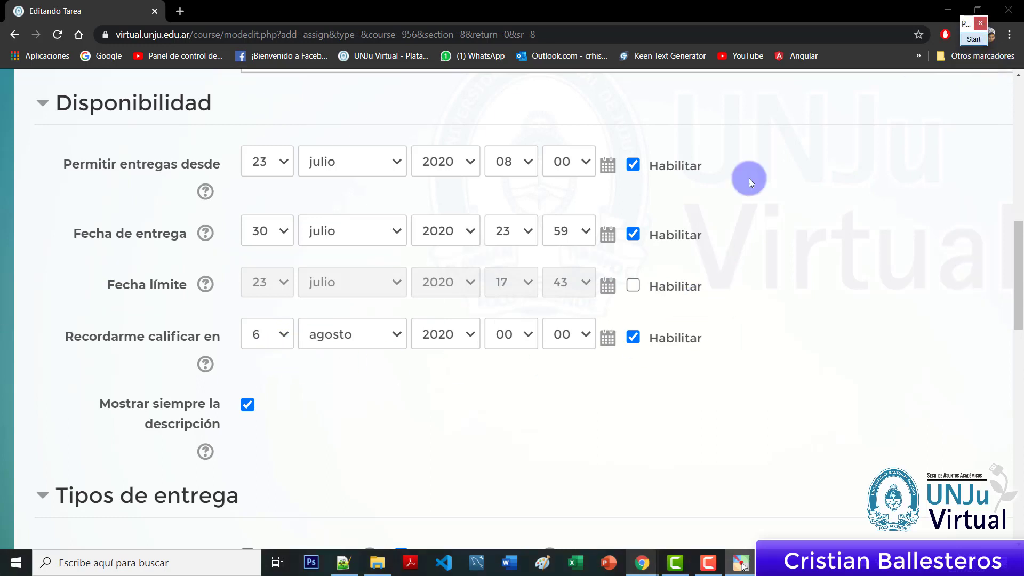
{"action": "left_click", "coordinate": [634, 286]}
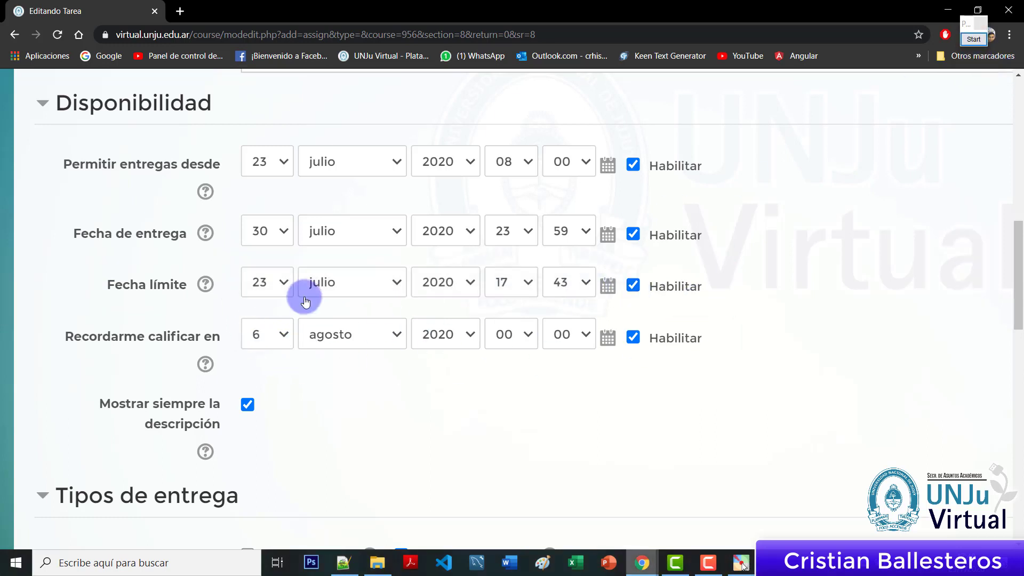
{"action": "left_click", "coordinate": [270, 281]}
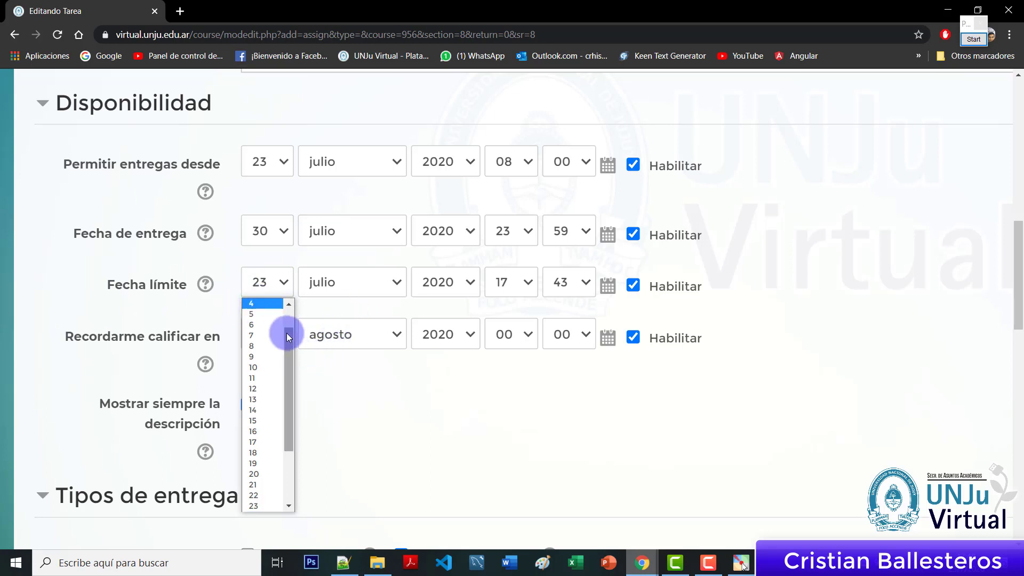
{"action": "left_click_drag", "start_coordinate": [283, 343], "coordinate": [283, 318]}
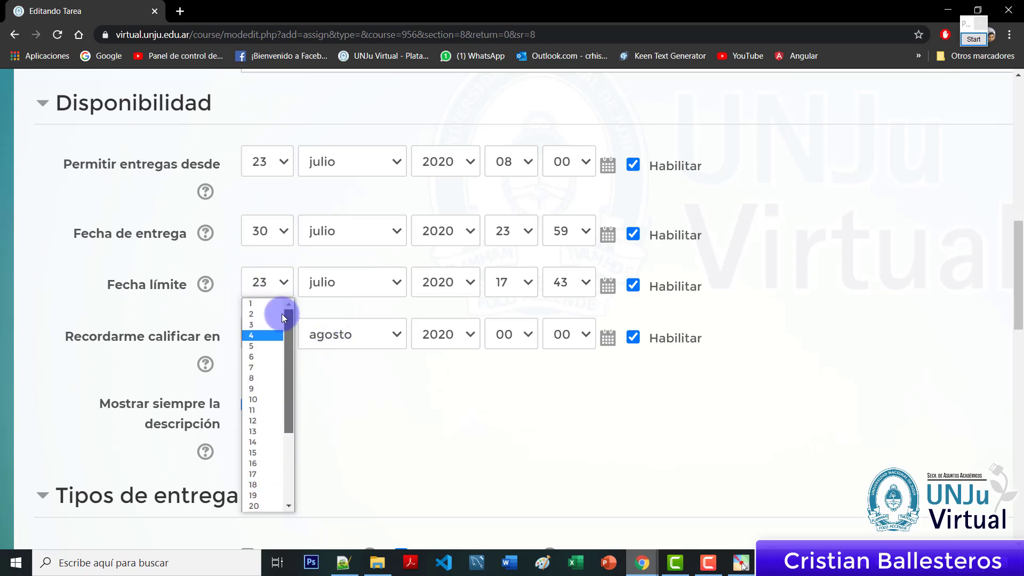
{"action": "left_click", "coordinate": [265, 346]}
{"action": "left_click", "coordinate": [366, 283]}
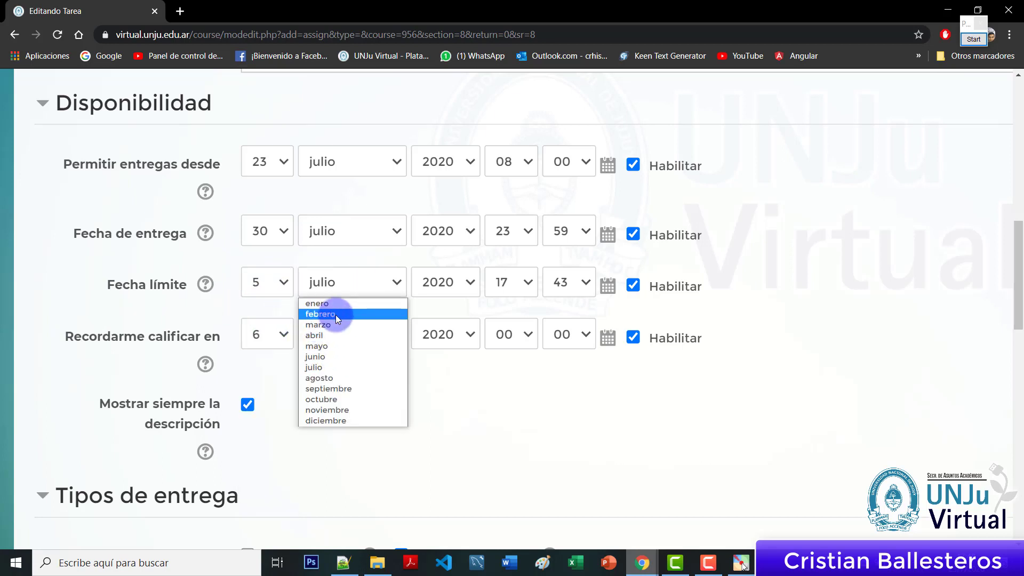
{"action": "left_click", "coordinate": [323, 378]}
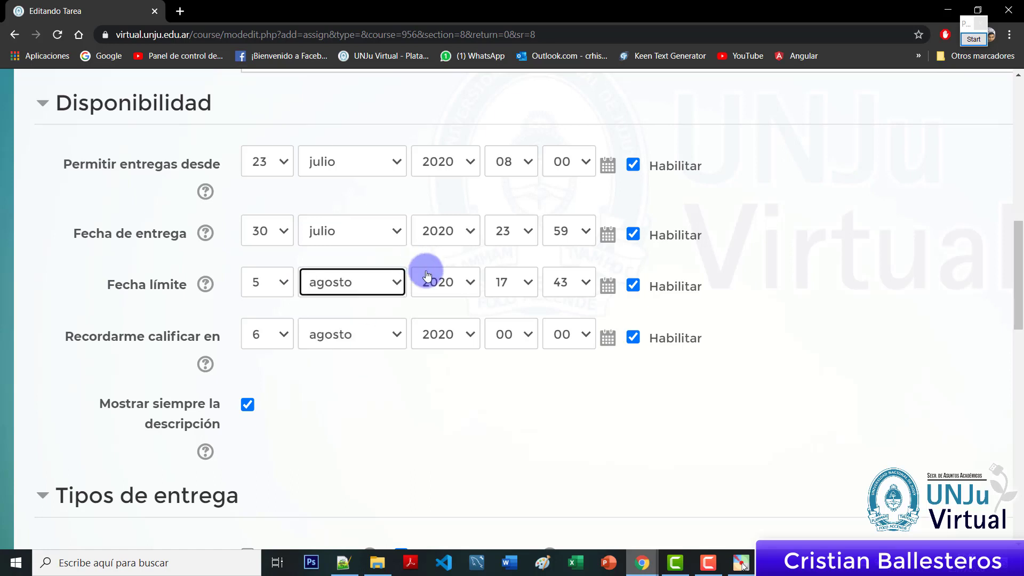
Set the Fecha límite time to 23:59
{"action": "left_click", "coordinate": [528, 283]}
{"action": "scroll", "coordinate": [528, 331], "scroll_direction": "down", "scroll_amount": 3}
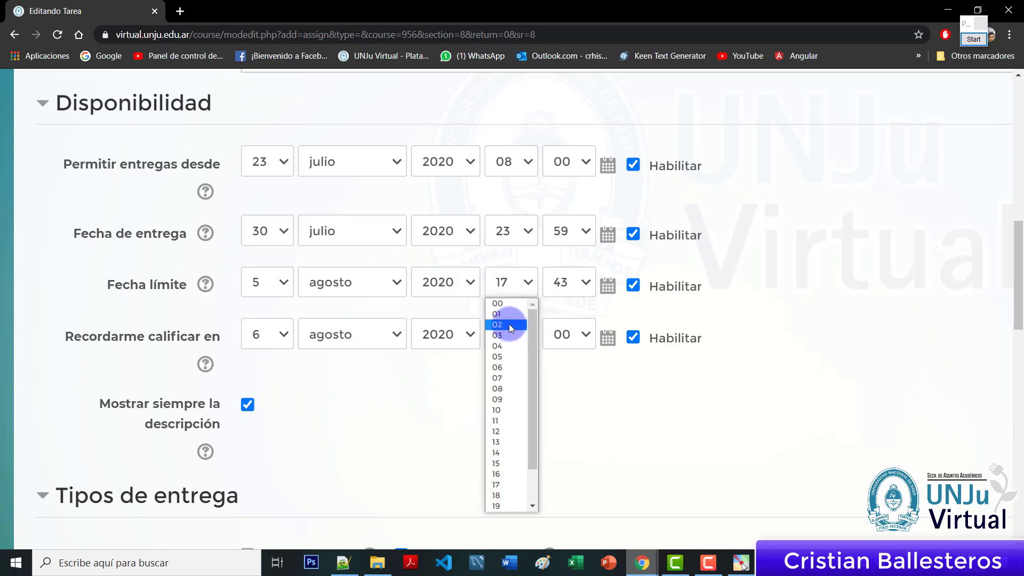
{"action": "left_click", "coordinate": [561, 292]}
{"action": "scroll", "coordinate": [572, 291], "scroll_direction": "down", "scroll_amount": 5}
{"action": "key", "text": "End"}
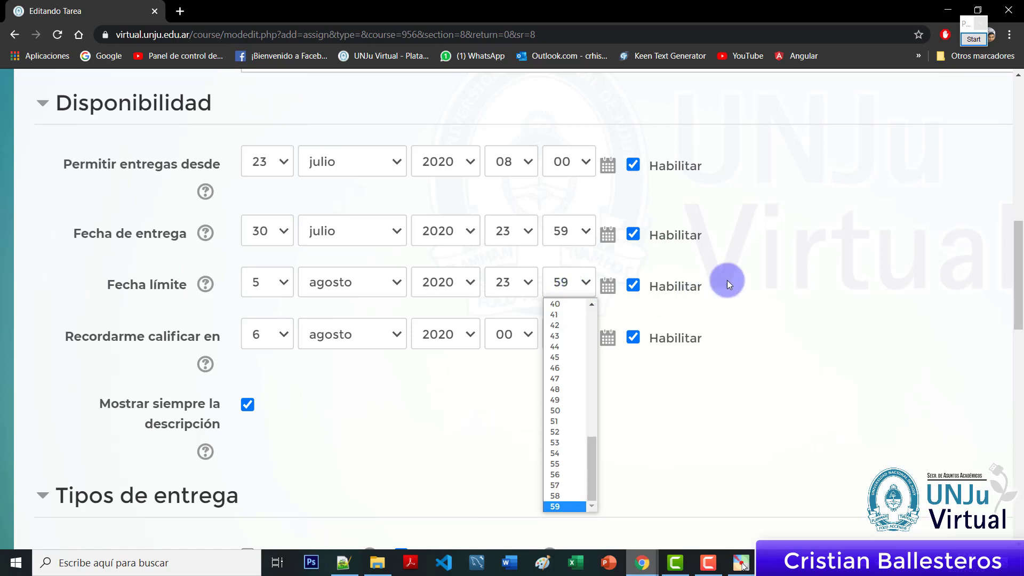
{"action": "key", "text": "Return"}
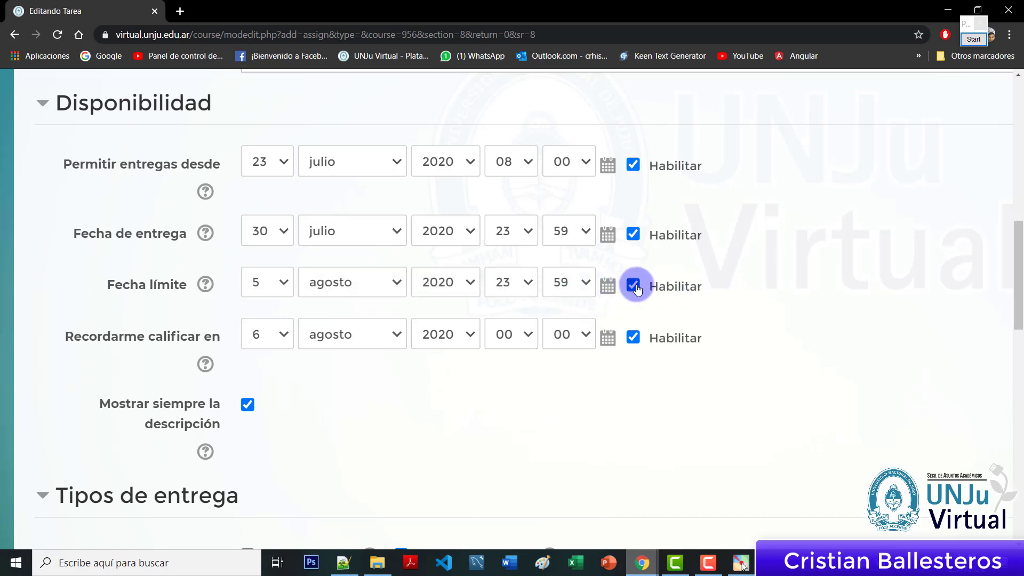
Outline the day and month of Fecha límite and Fecha de entrega with red rectangles, and end the annotation
{"action": "left_click", "coordinate": [974, 38]}
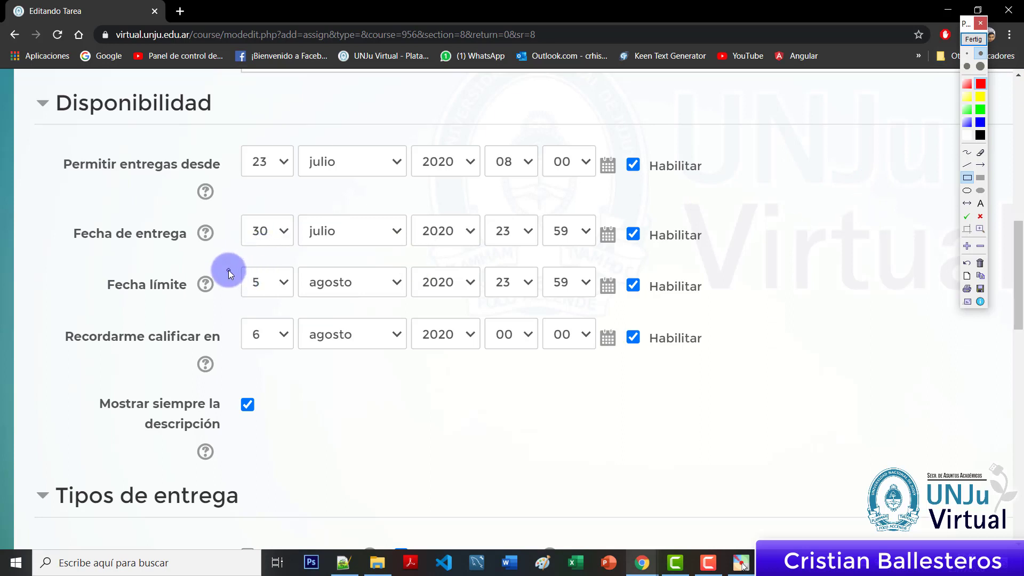
{"action": "mouse_move", "coordinate": [230, 270]}
{"action": "left_mouse_down"}
{"action": "mouse_move", "coordinate": [288, 298]}
{"action": "mouse_move", "coordinate": [414, 303]}
{"action": "left_mouse_up"}
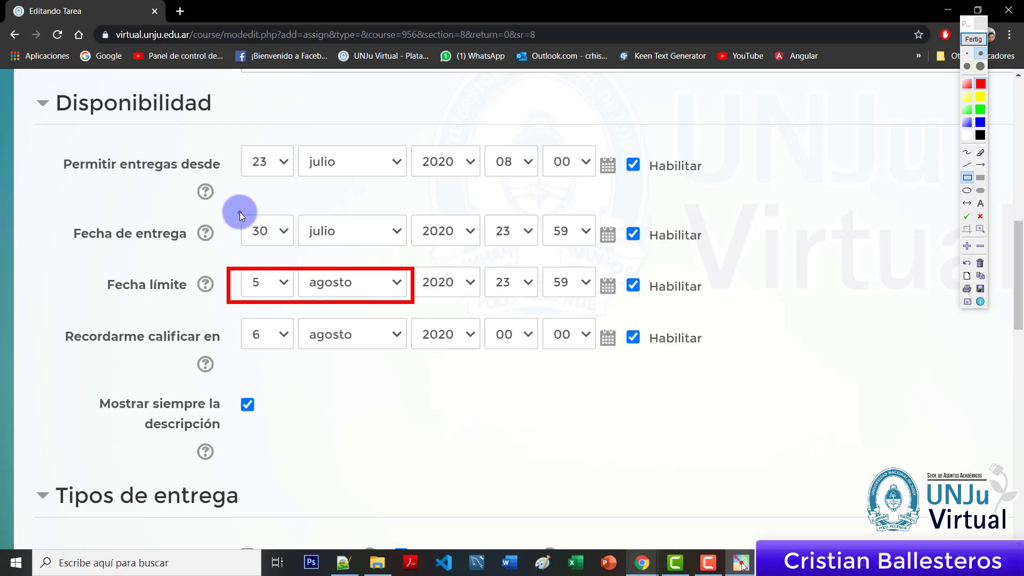
{"action": "left_click_drag", "start_coordinate": [230, 211], "coordinate": [411, 249]}
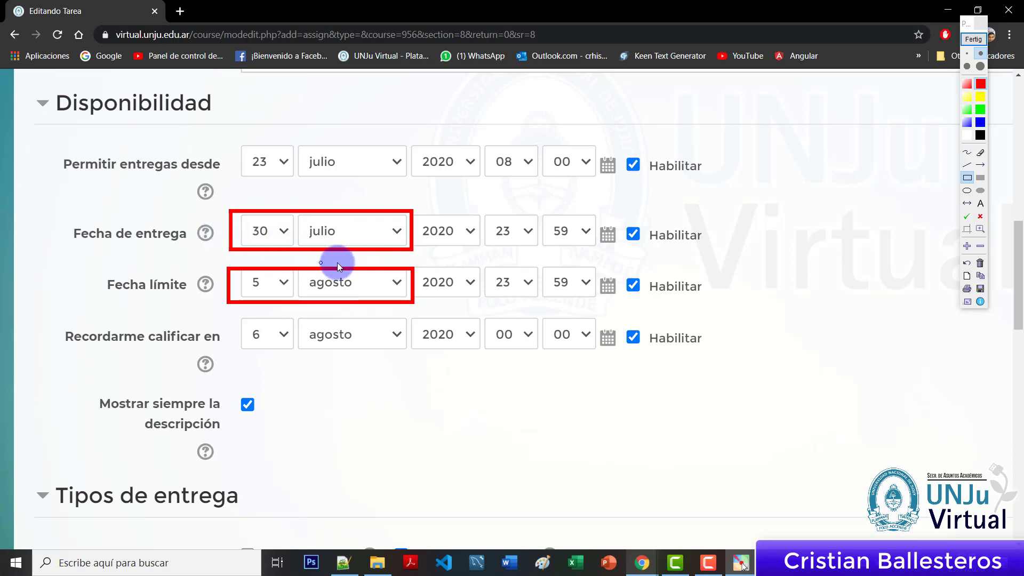
{"action": "left_click", "coordinate": [981, 41]}
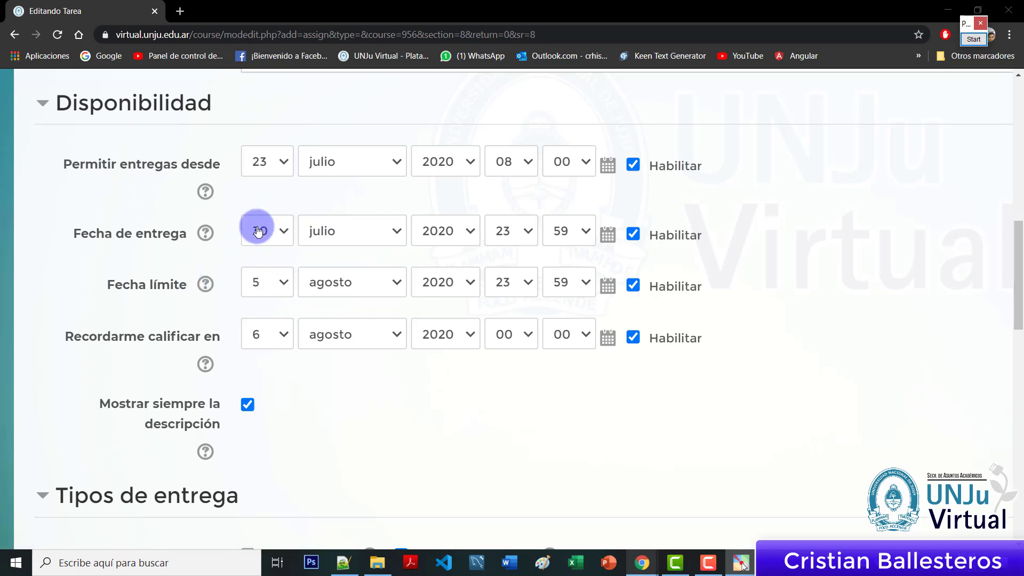
Set the Fecha límite date to 30 julio and disable the Recordarme calificar en reminder
{"action": "left_click", "coordinate": [280, 296]}
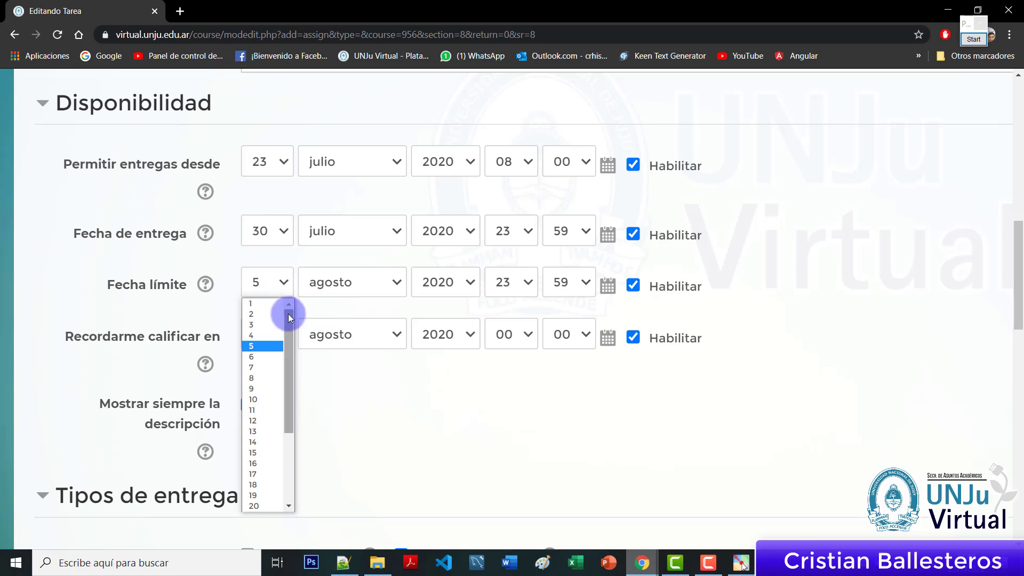
{"action": "scroll", "coordinate": [290, 356], "scroll_direction": "down", "scroll_amount": 2}
{"action": "left_click_drag", "start_coordinate": [290, 356], "coordinate": [290, 441]}
{"action": "left_click", "coordinate": [263, 491]}
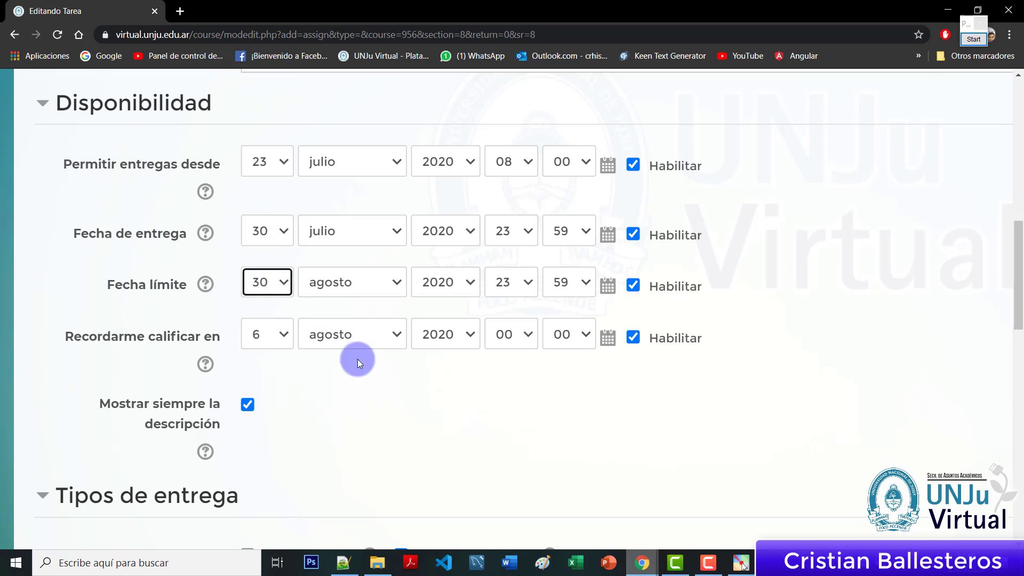
{"action": "left_click", "coordinate": [373, 294]}
{"action": "left_click", "coordinate": [328, 362]}
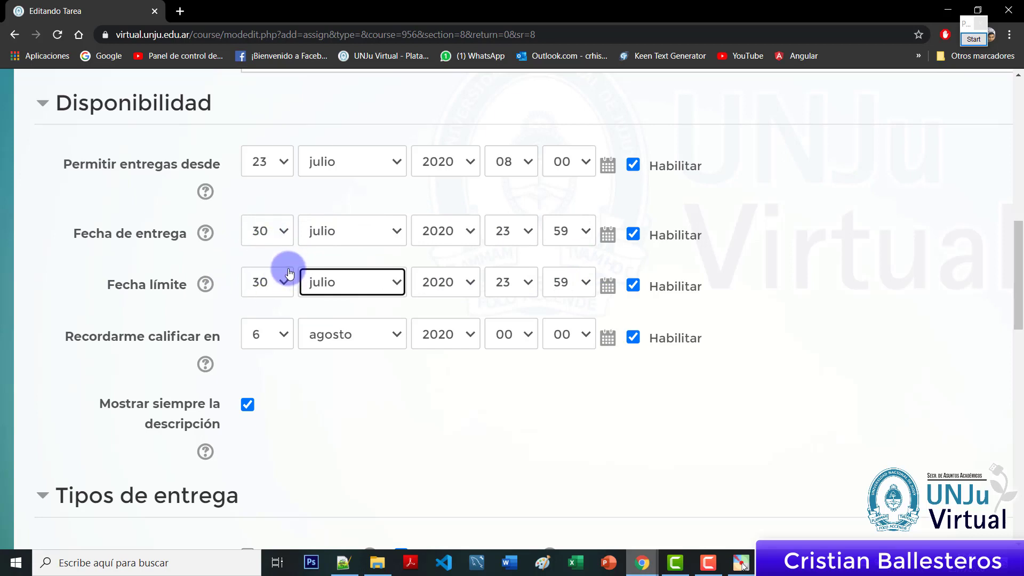
{"action": "left_click", "coordinate": [806, 277]}
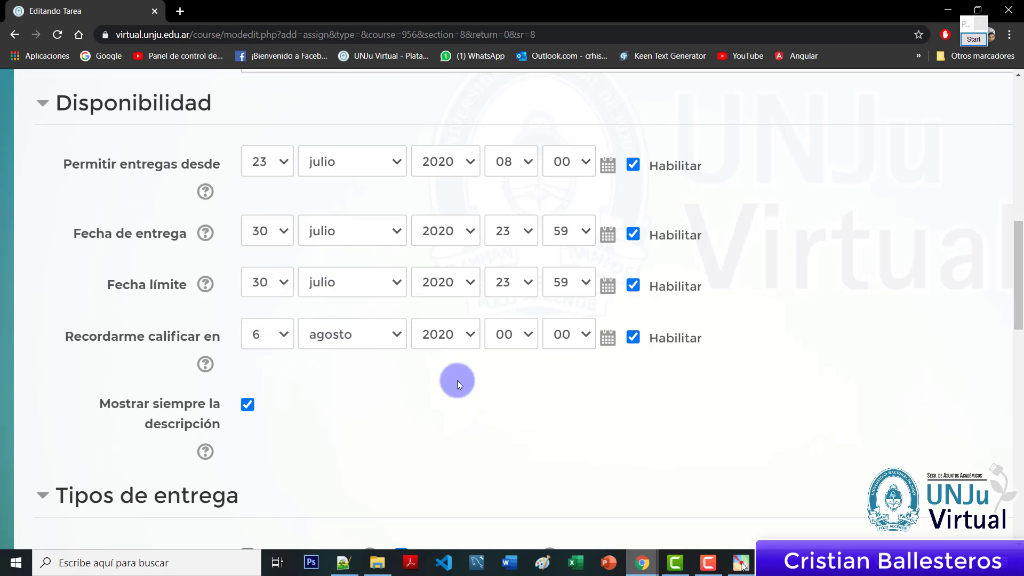
{"action": "left_click", "coordinate": [634, 338]}
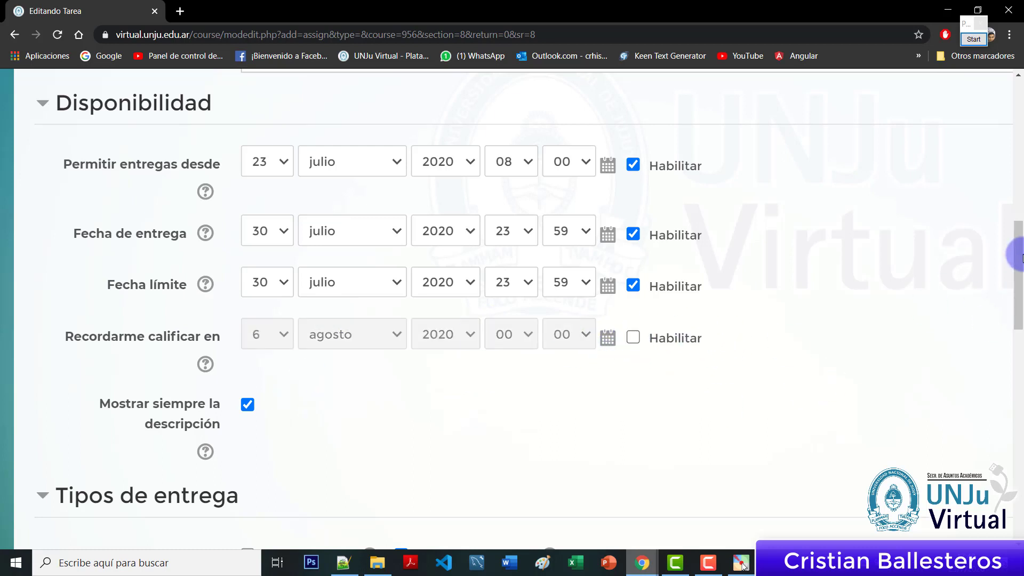
Review the description display options and the Disponibilidad dates, and examine the Tipos de entrega section
{"action": "scroll", "coordinate": [929, 319], "scroll_direction": "down", "scroll_amount": 1}
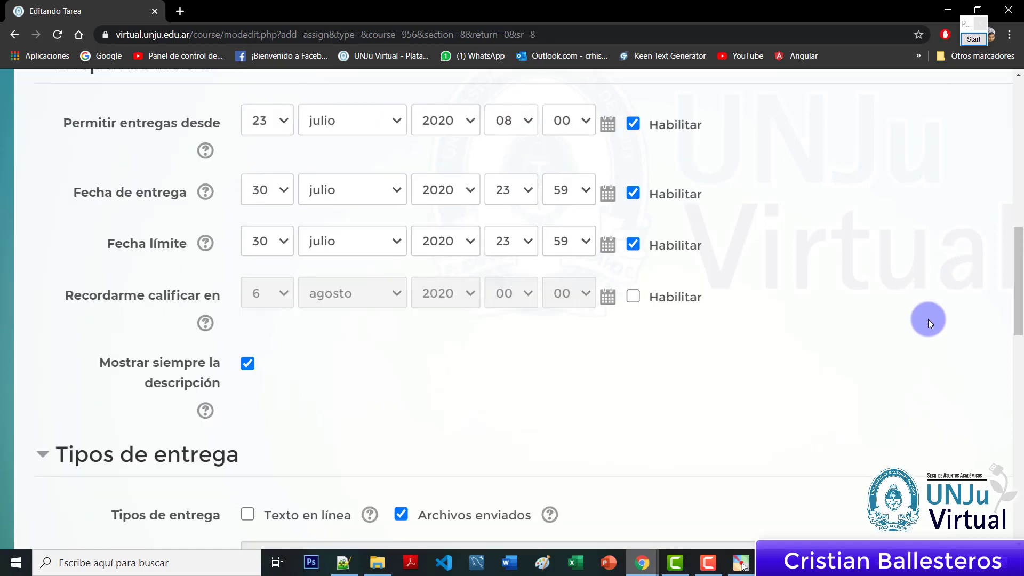
{"action": "scroll", "coordinate": [928, 319], "scroll_direction": "up", "scroll_amount": 1}
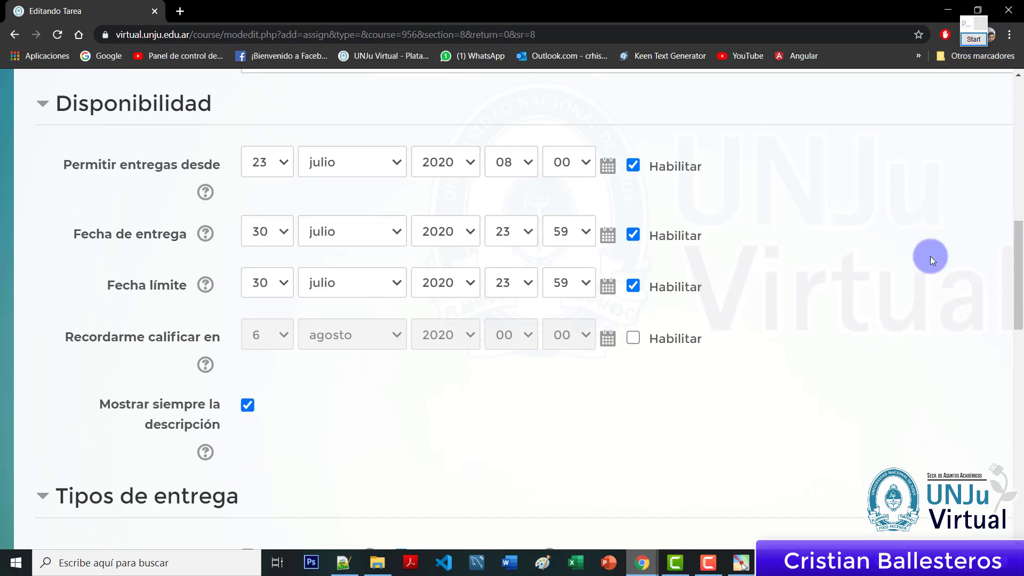
{"action": "scroll", "coordinate": [935, 258], "scroll_direction": "up", "scroll_amount": 10}
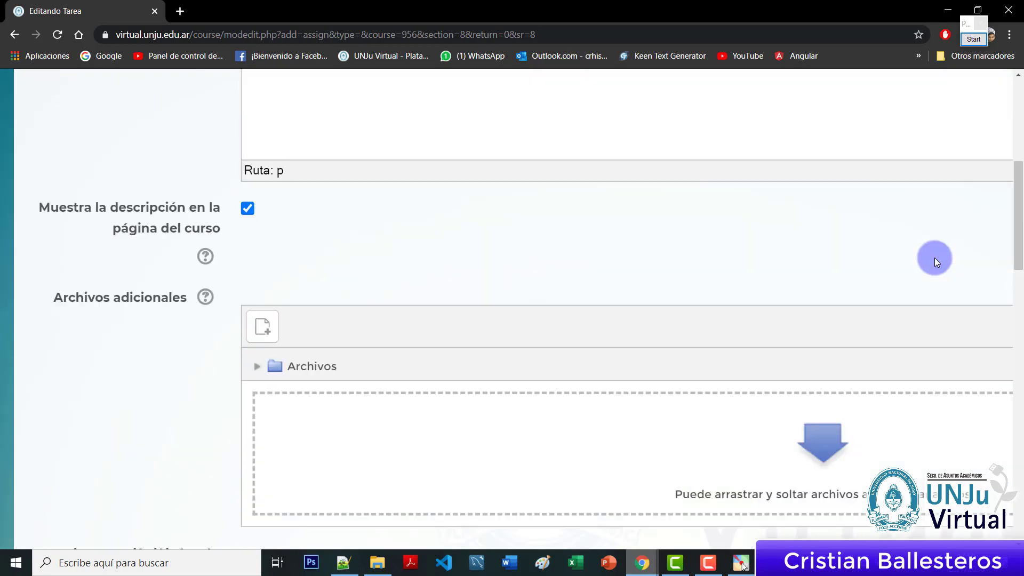
{"action": "scroll", "coordinate": [935, 257], "scroll_direction": "up", "scroll_amount": 2}
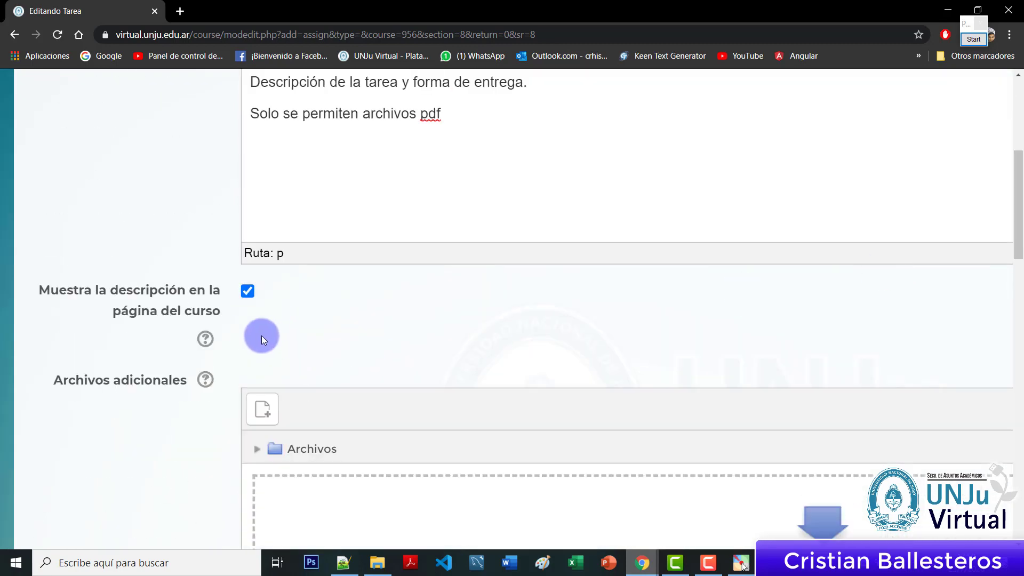
{"action": "scroll", "coordinate": [261, 335], "scroll_direction": "down", "scroll_amount": 10}
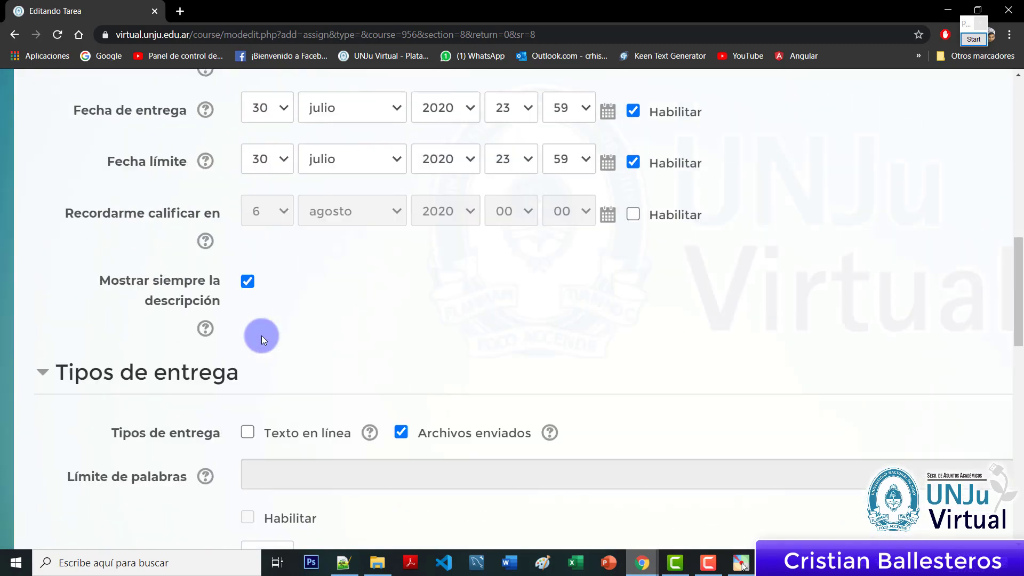
{"action": "scroll", "coordinate": [261, 335], "scroll_direction": "up", "scroll_amount": 2}
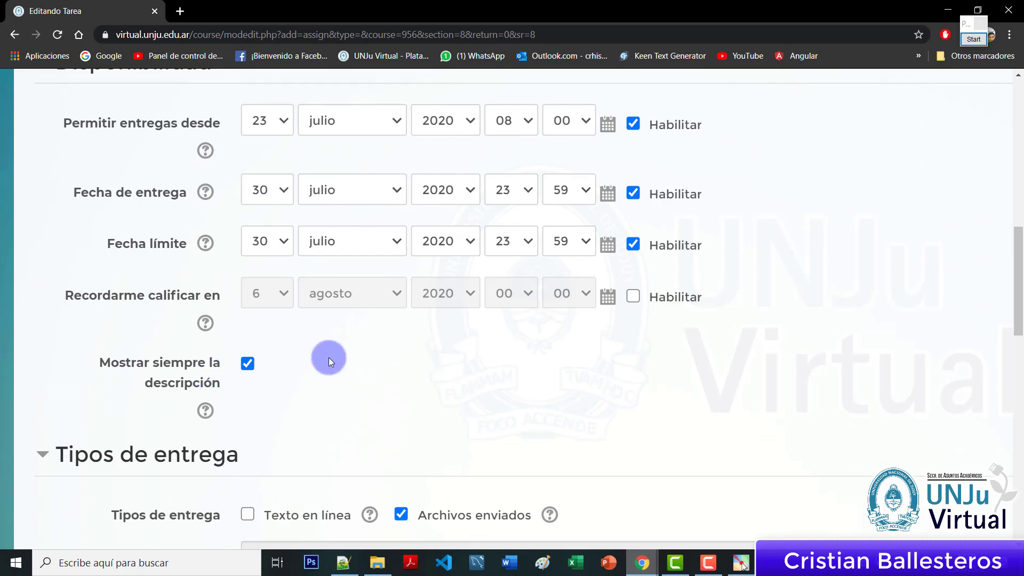
{"action": "scroll", "coordinate": [328, 357], "scroll_direction": "down", "scroll_amount": 8}
{"action": "scroll", "coordinate": [329, 362], "scroll_direction": "down", "scroll_amount": 1}
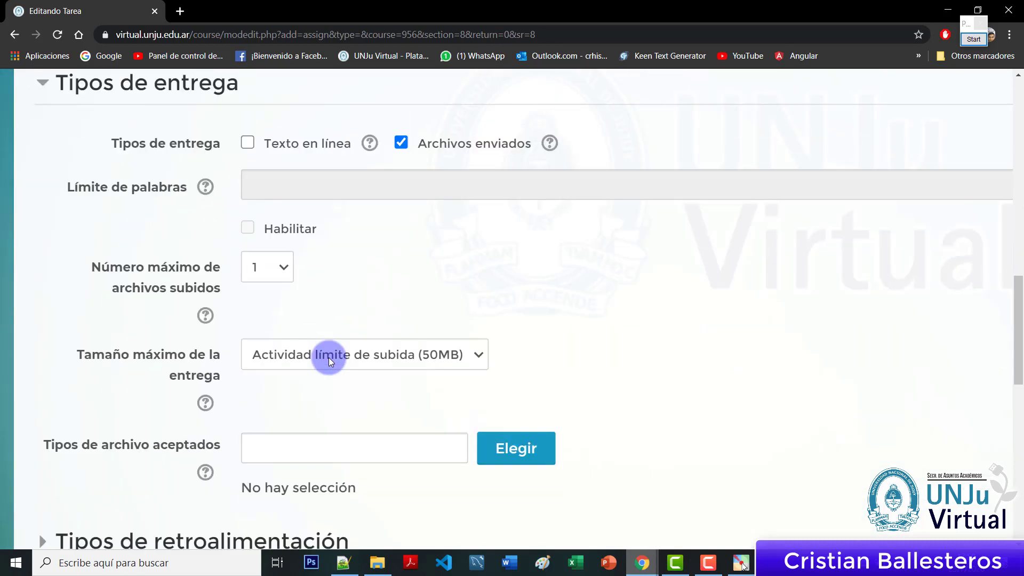
Outline the Texto en línea and Archivos enviados options with red rectangles, and end the annotation
{"action": "left_click", "coordinate": [974, 40]}
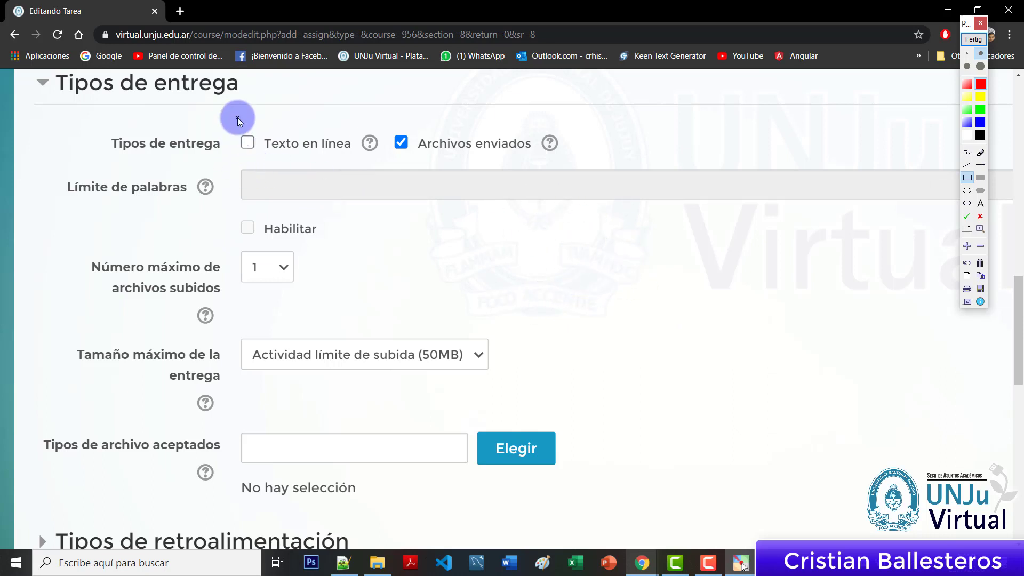
{"action": "left_click_drag", "start_coordinate": [232, 120], "coordinate": [353, 156]}
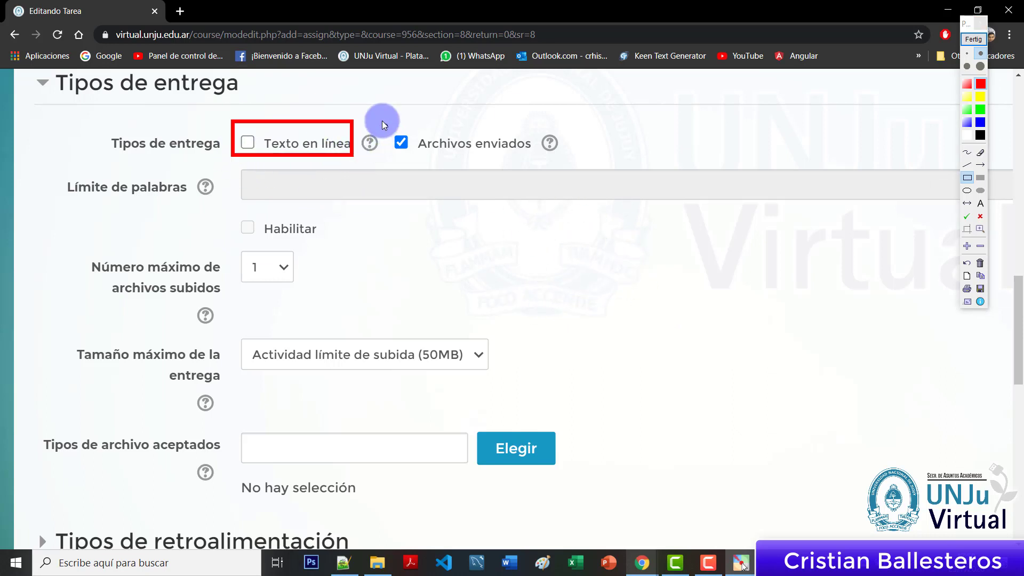
{"action": "left_click_drag", "start_coordinate": [380, 115], "coordinate": [534, 160]}
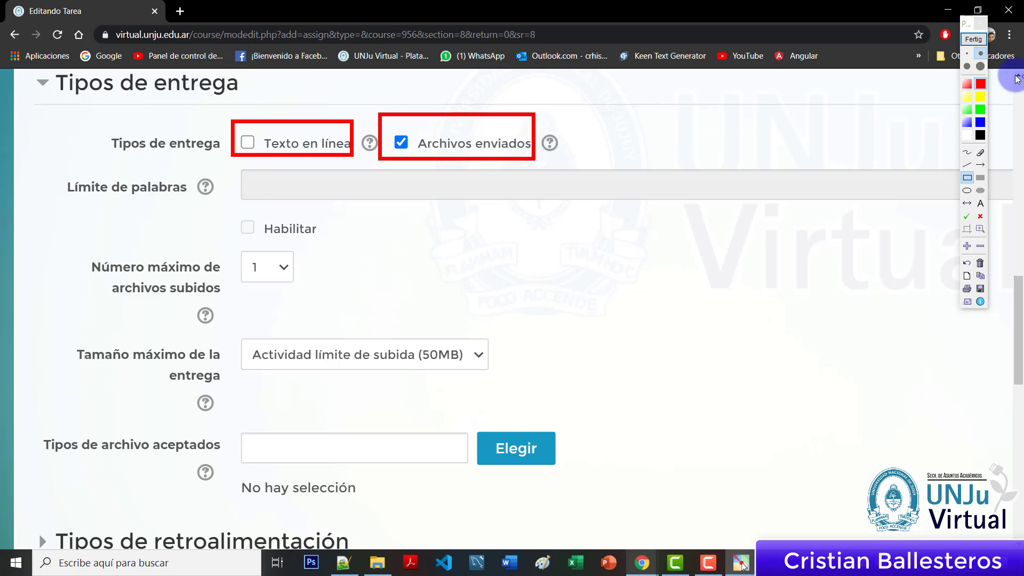
{"action": "left_click", "coordinate": [974, 39]}
Enable Texto en línea and disable Archivos enviados as submission types
{"action": "left_click", "coordinate": [247, 142]}
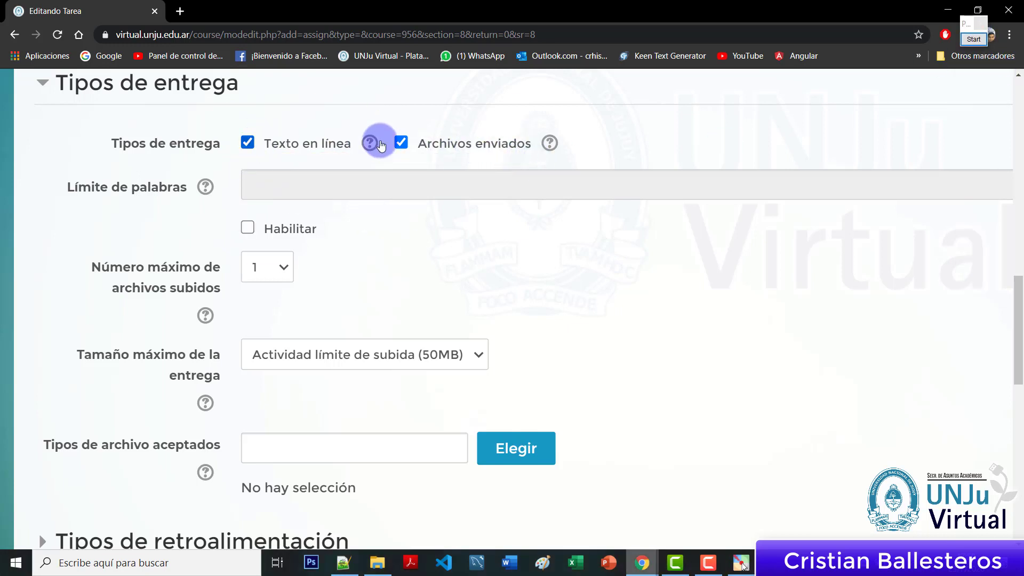
{"action": "left_click", "coordinate": [404, 145]}
Sketch a red page frame with an inner text box and a blue button, outline Texto en línea in red, and end the annotation
{"action": "left_click", "coordinate": [973, 39]}
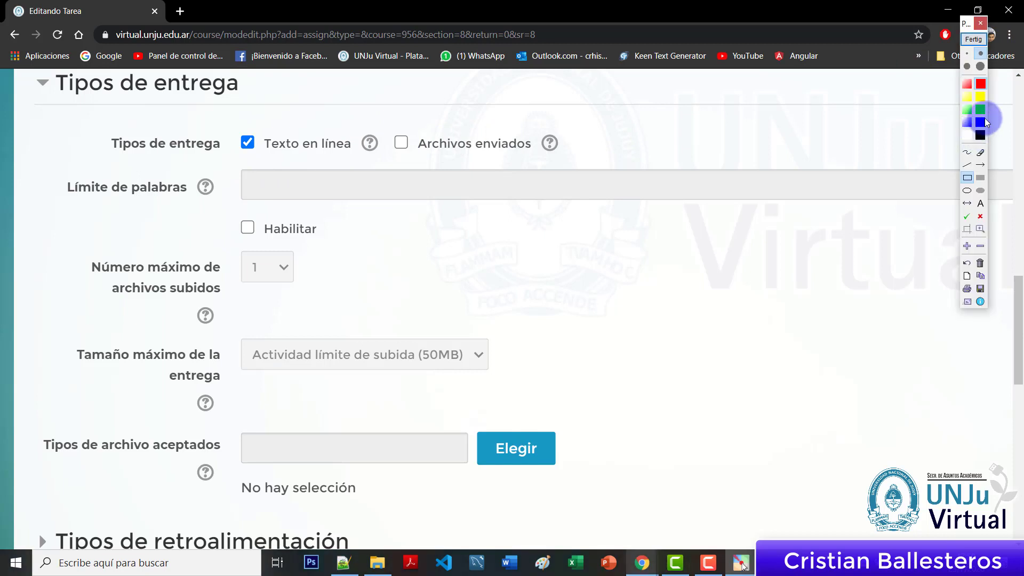
{"action": "left_click", "coordinate": [971, 96]}
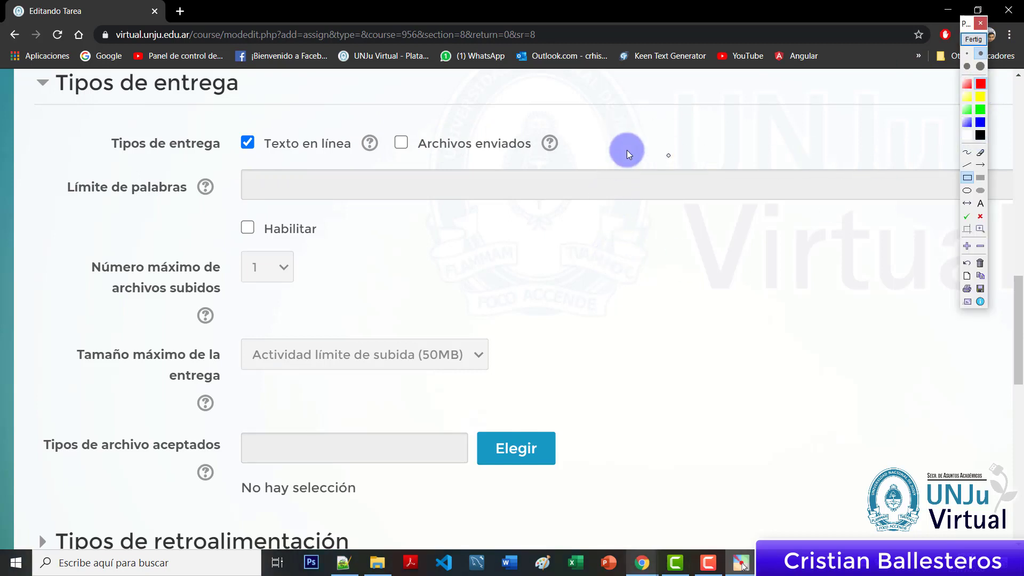
{"action": "left_click_drag", "start_coordinate": [584, 128], "coordinate": [880, 459]}
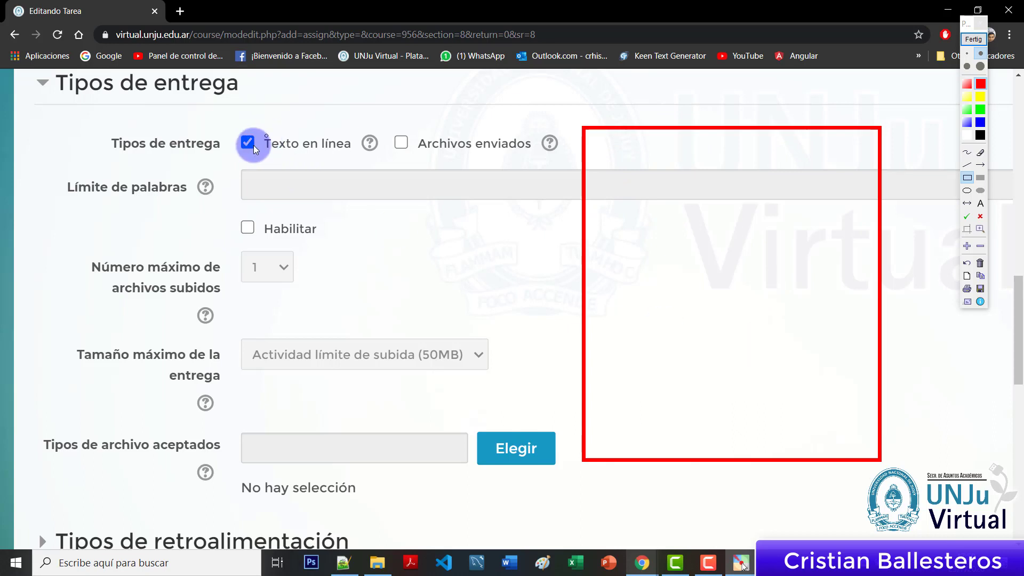
{"action": "left_click_drag", "start_coordinate": [360, 160], "coordinate": [359, 160]}
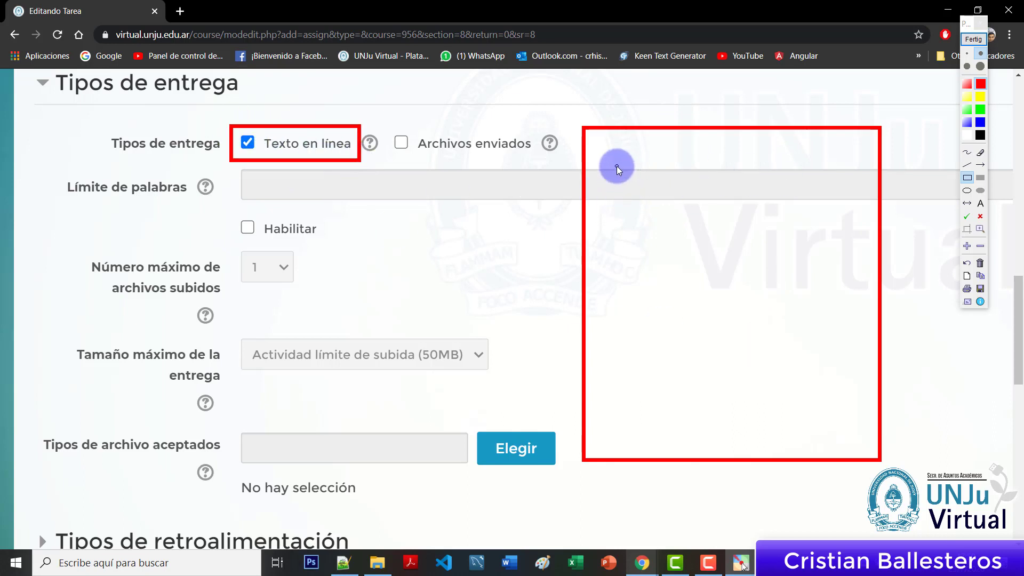
{"action": "left_click_drag", "start_coordinate": [616, 165], "coordinate": [859, 249]}
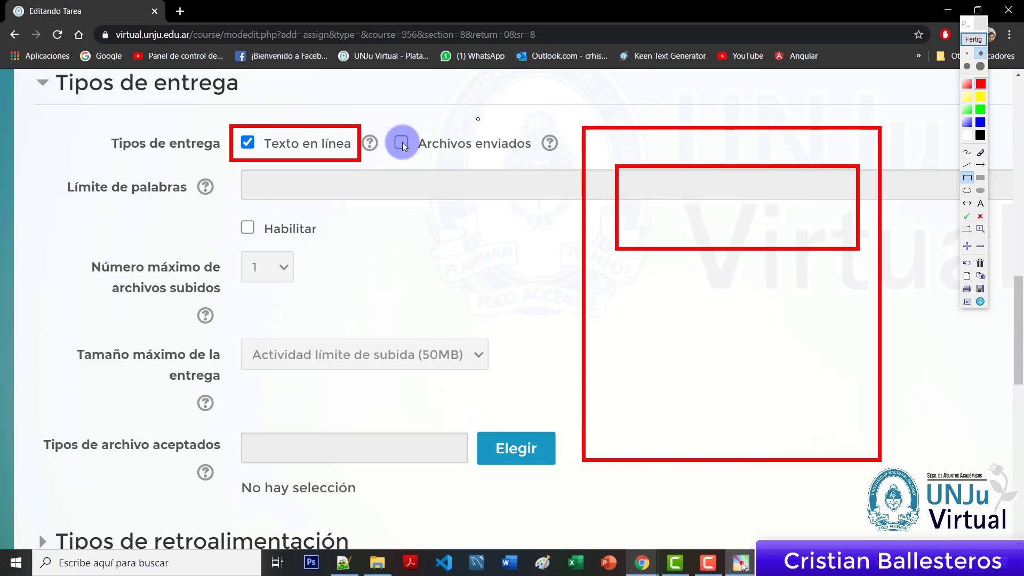
{"action": "left_click", "coordinate": [981, 122]}
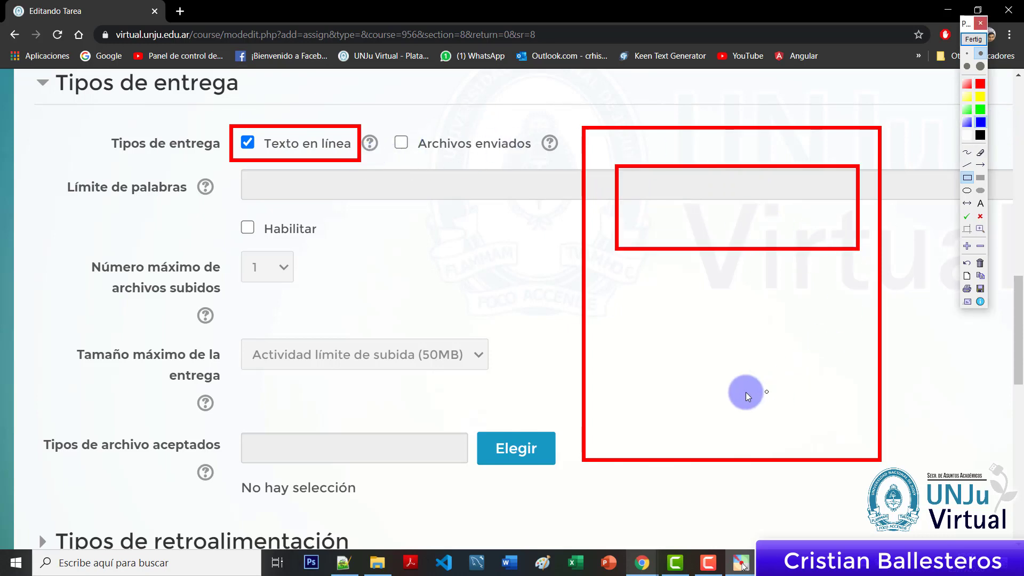
{"action": "left_click_drag", "start_coordinate": [688, 389], "coordinate": [764, 420]}
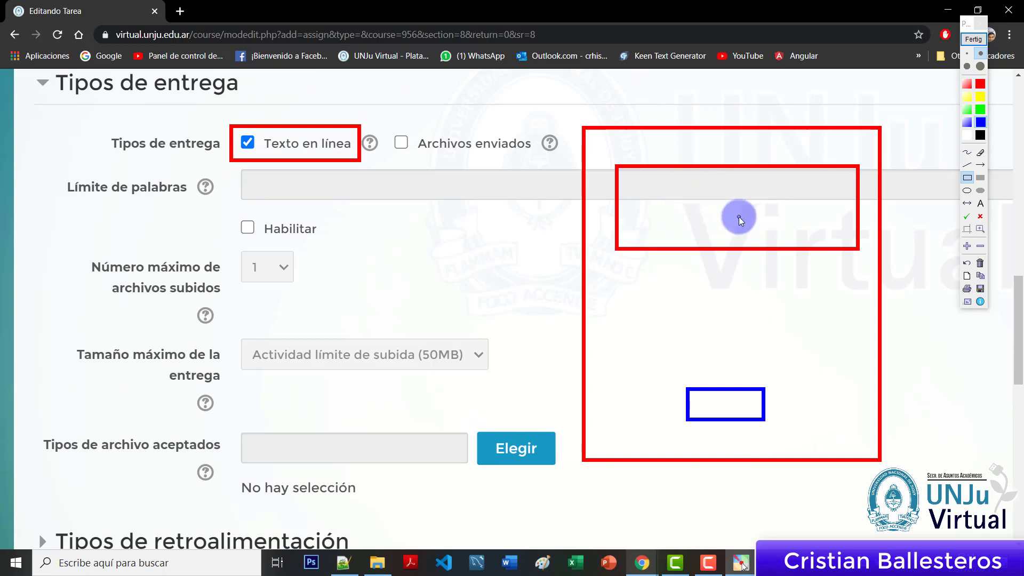
{"action": "left_click", "coordinate": [968, 40]}
Disable Texto en línea and enable Archivos enviados as submission types
{"action": "left_click", "coordinate": [247, 143]}
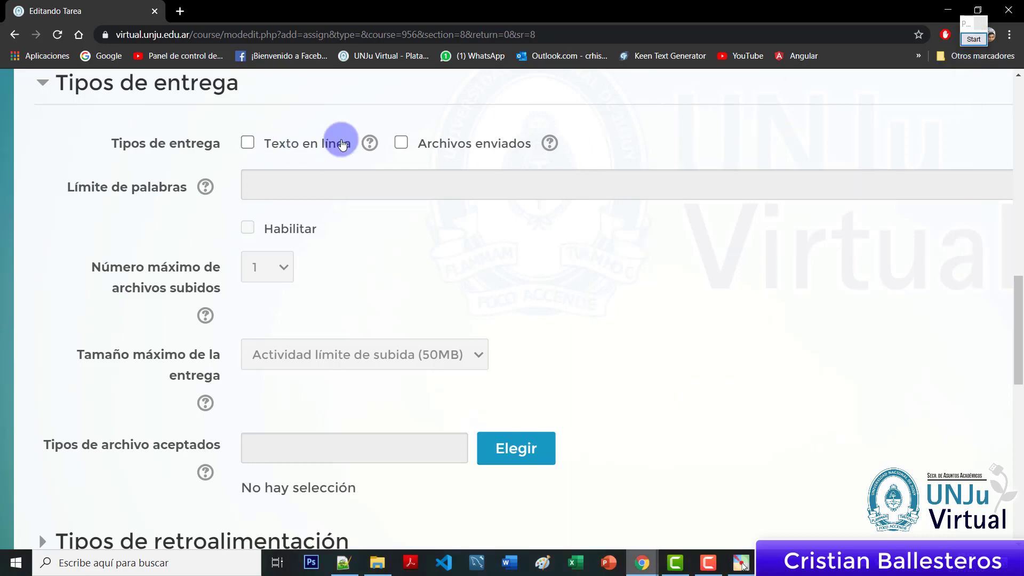
{"action": "left_click", "coordinate": [401, 142]}
Sketch a red page frame with an inner upload area, a freehand arrow into it and a blue button, and end the annotation
{"action": "left_click", "coordinate": [974, 39]}
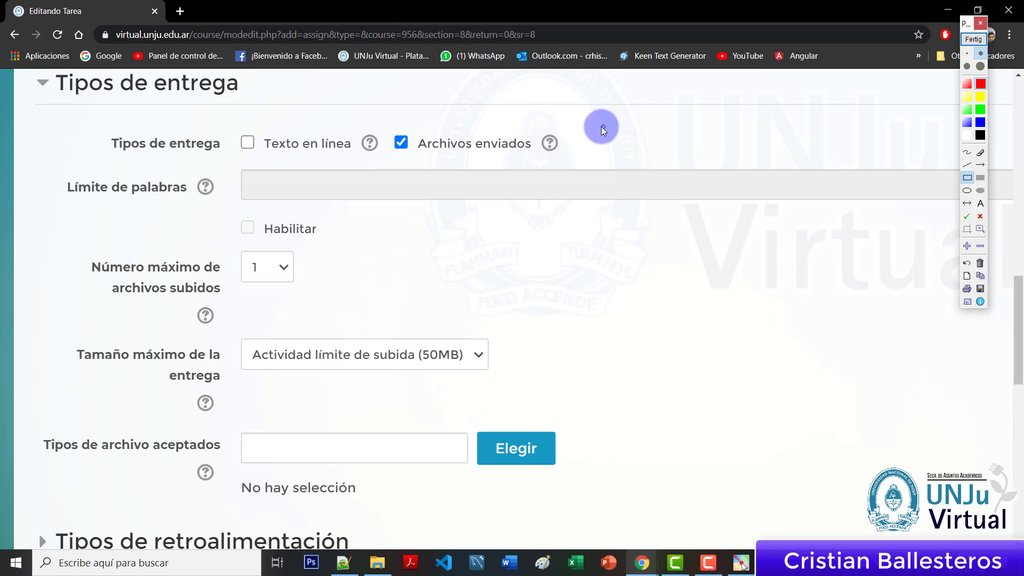
{"action": "mouse_move", "coordinate": [587, 121]}
{"action": "left_mouse_down"}
{"action": "mouse_move", "coordinate": [828, 414]}
{"action": "mouse_move", "coordinate": [894, 457]}
{"action": "left_mouse_up"}
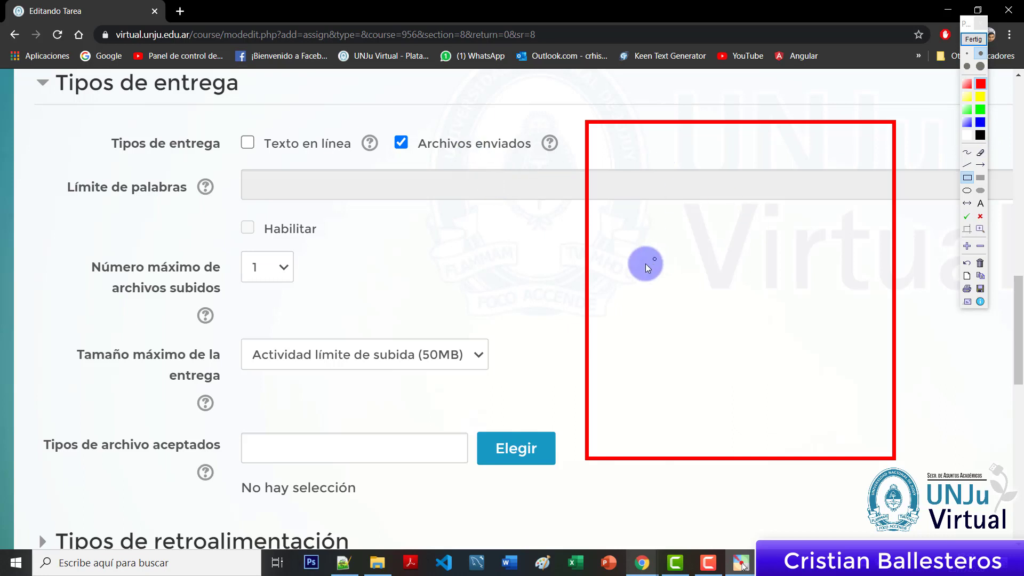
{"action": "mouse_move", "coordinate": [611, 278]}
{"action": "left_mouse_down"}
{"action": "mouse_move", "coordinate": [773, 312]}
{"action": "mouse_move", "coordinate": [849, 361]}
{"action": "mouse_move", "coordinate": [879, 366]}
{"action": "left_mouse_up"}
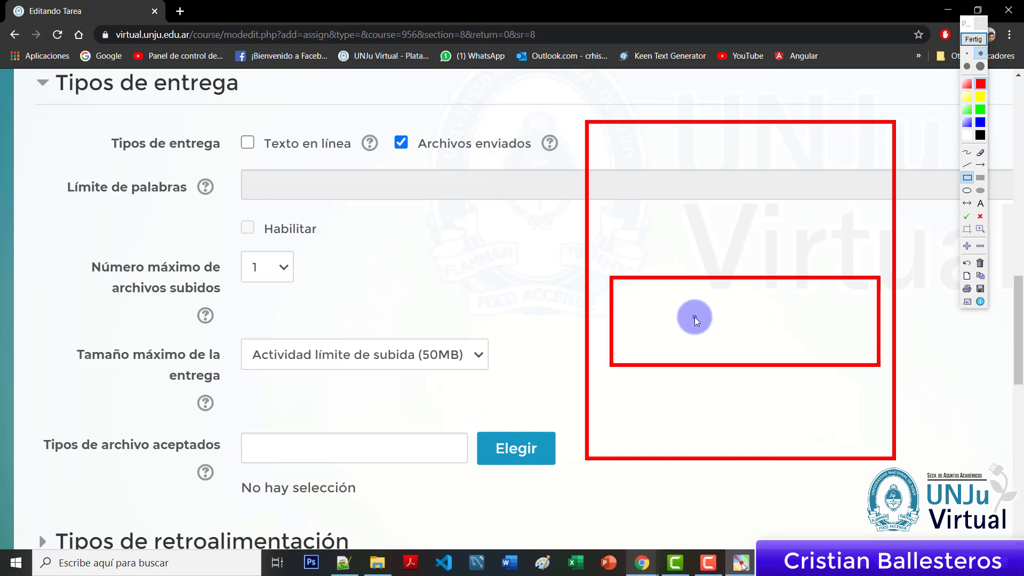
{"action": "left_click", "coordinate": [967, 153]}
{"action": "mouse_move", "coordinate": [506, 315]}
{"action": "left_mouse_down"}
{"action": "mouse_move", "coordinate": [727, 309]}
{"action": "mouse_move", "coordinate": [738, 299]}
{"action": "mouse_move", "coordinate": [739, 311]}
{"action": "left_mouse_up"}
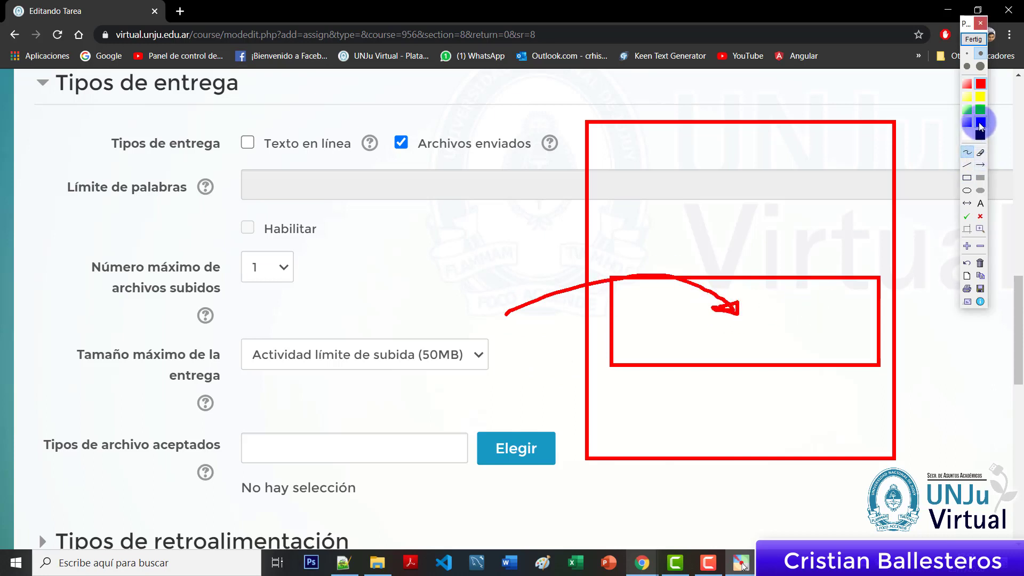
{"action": "left_click", "coordinate": [968, 177]}
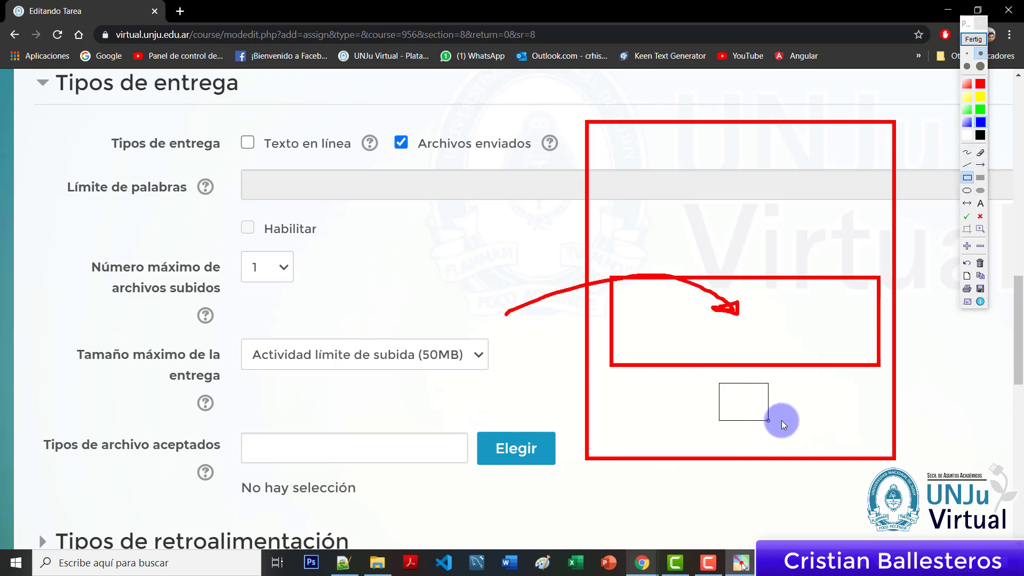
{"action": "left_click_drag", "start_coordinate": [783, 421], "coordinate": [782, 421]}
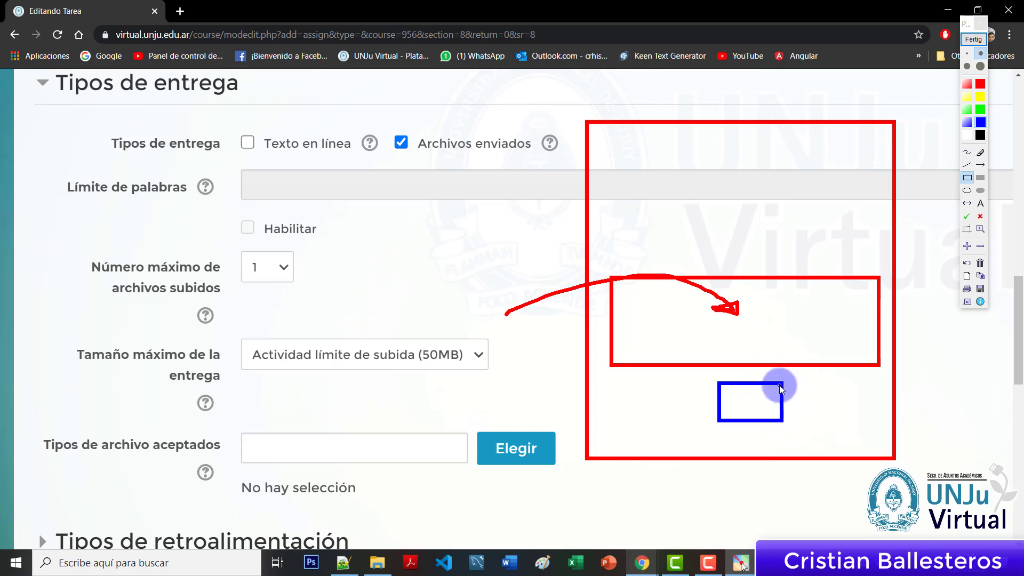
{"action": "left_click", "coordinate": [973, 41]}
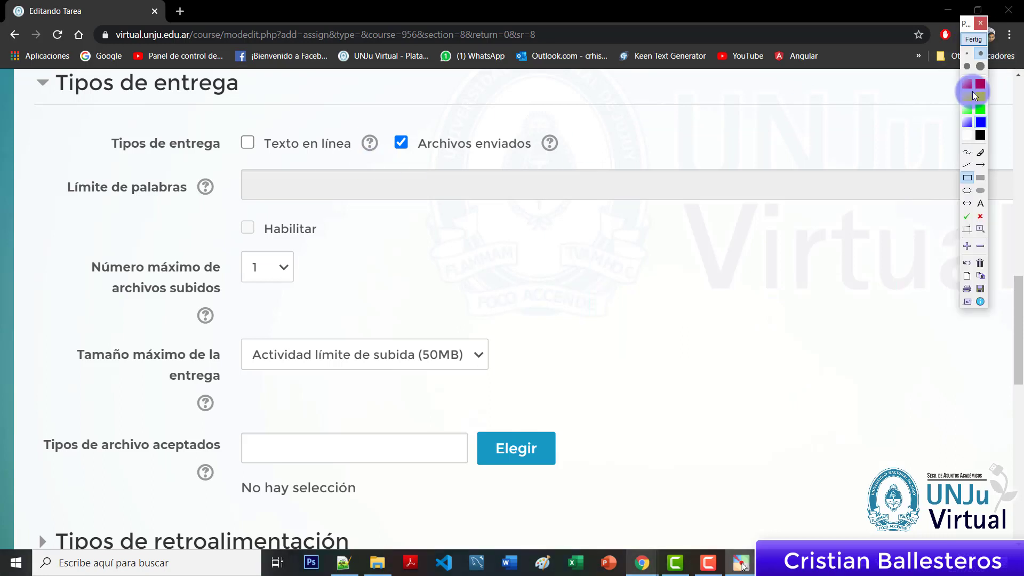
Leave annotation mode and enable Texto en línea alongside Archivos enviados
{"action": "left_click", "coordinate": [241, 146]}
{"action": "left_click", "coordinate": [985, 39]}
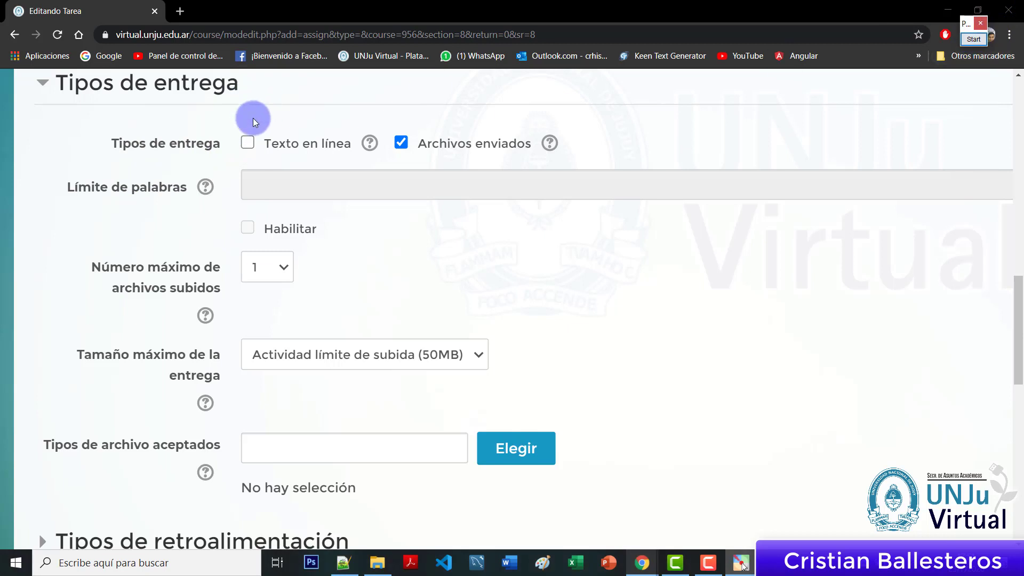
{"action": "left_click", "coordinate": [247, 143]}
Sketch a red page frame containing a red text box, a blue upload box and a small blue button, and end the annotation
{"action": "left_click", "coordinate": [979, 40]}
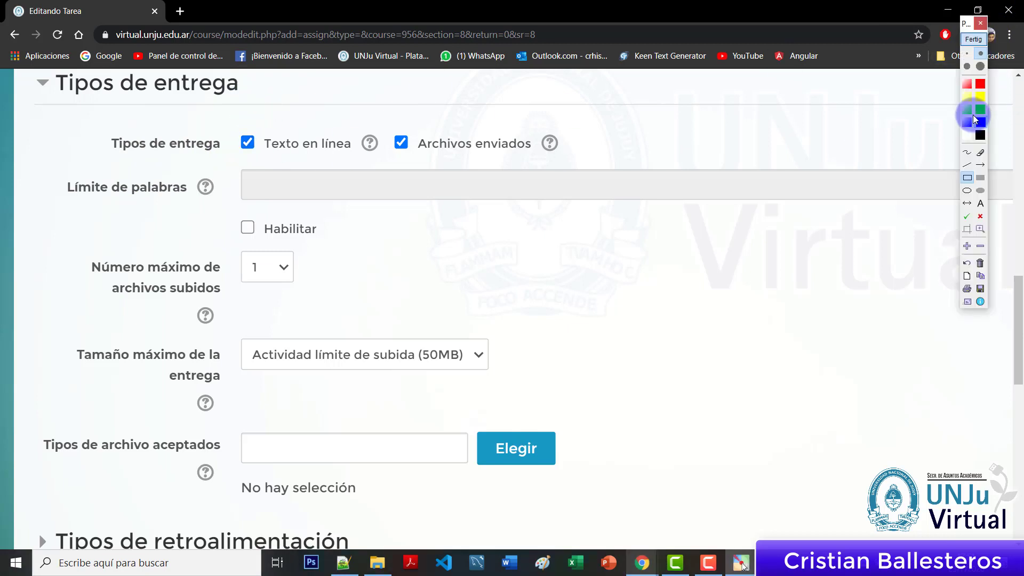
{"action": "left_click", "coordinate": [981, 84]}
{"action": "left_click_drag", "start_coordinate": [608, 112], "coordinate": [903, 461]}
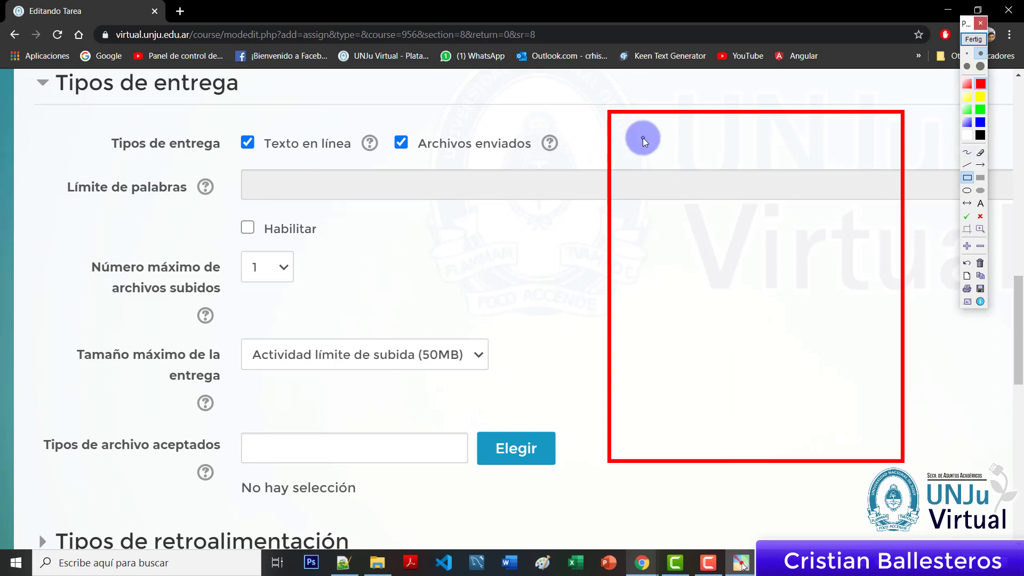
{"action": "mouse_move", "coordinate": [634, 131]}
{"action": "left_mouse_down"}
{"action": "mouse_move", "coordinate": [852, 188]}
{"action": "mouse_move", "coordinate": [871, 218]}
{"action": "left_mouse_up"}
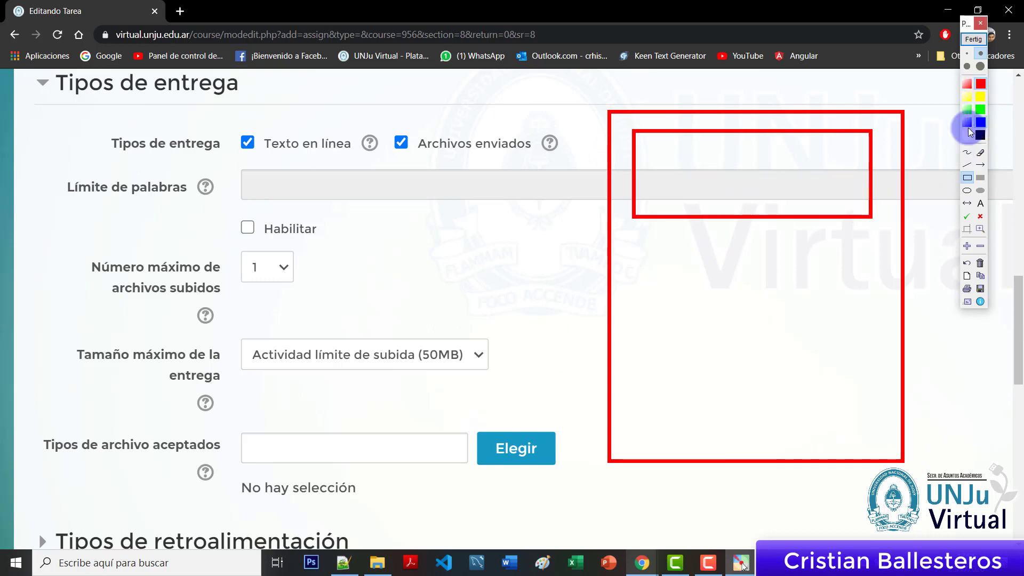
{"action": "mouse_move", "coordinate": [644, 240]}
{"action": "left_mouse_down"}
{"action": "mouse_move", "coordinate": [871, 338]}
{"action": "mouse_move", "coordinate": [872, 321]}
{"action": "left_mouse_up"}
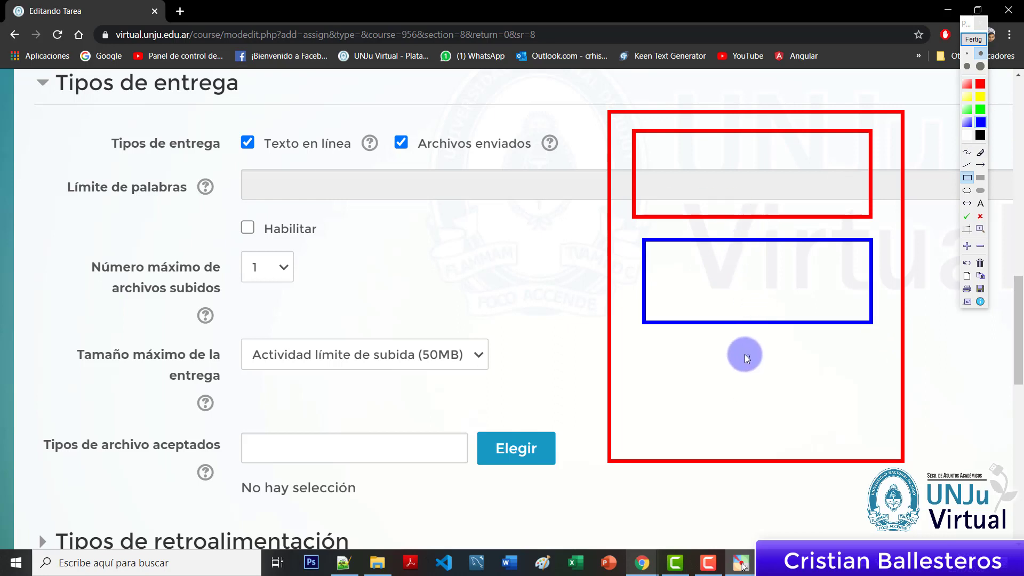
{"action": "left_click_drag", "start_coordinate": [744, 353], "coordinate": [795, 385]}
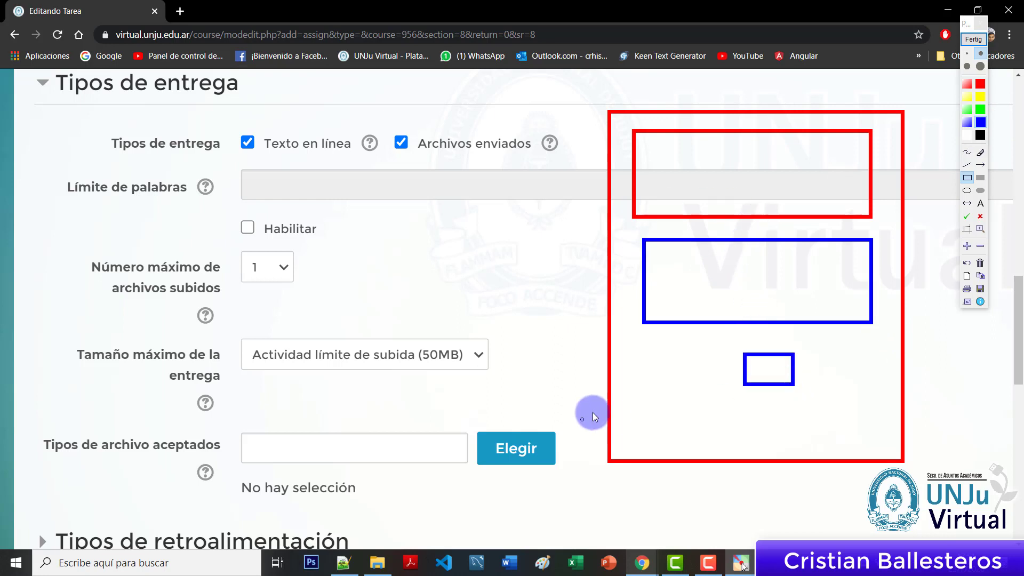
{"action": "left_click", "coordinate": [973, 39]}
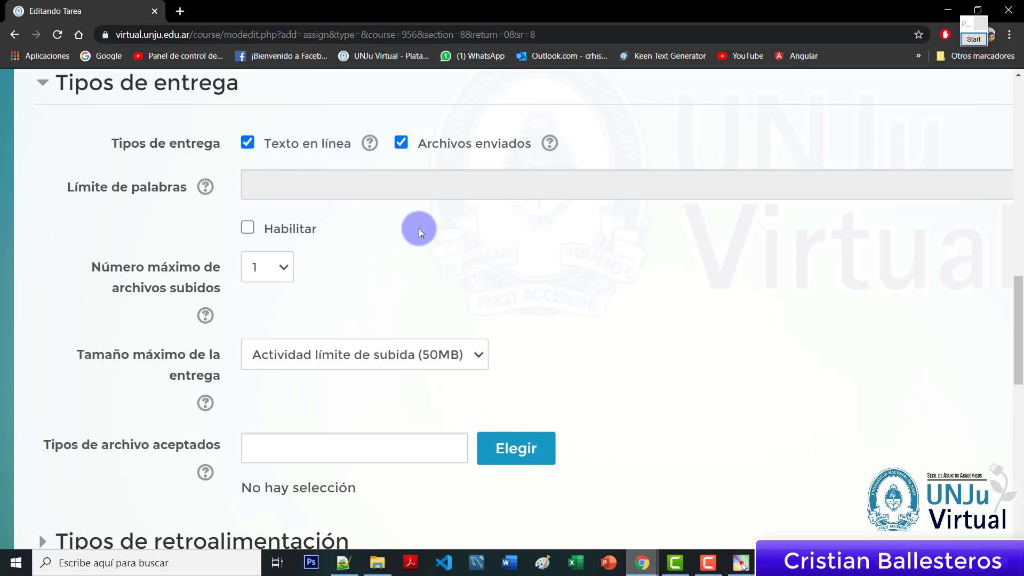
Enable the Límite de palabras and enter its field, and disable the limit again
{"action": "scroll", "coordinate": [423, 236], "scroll_direction": "down", "scroll_amount": 1}
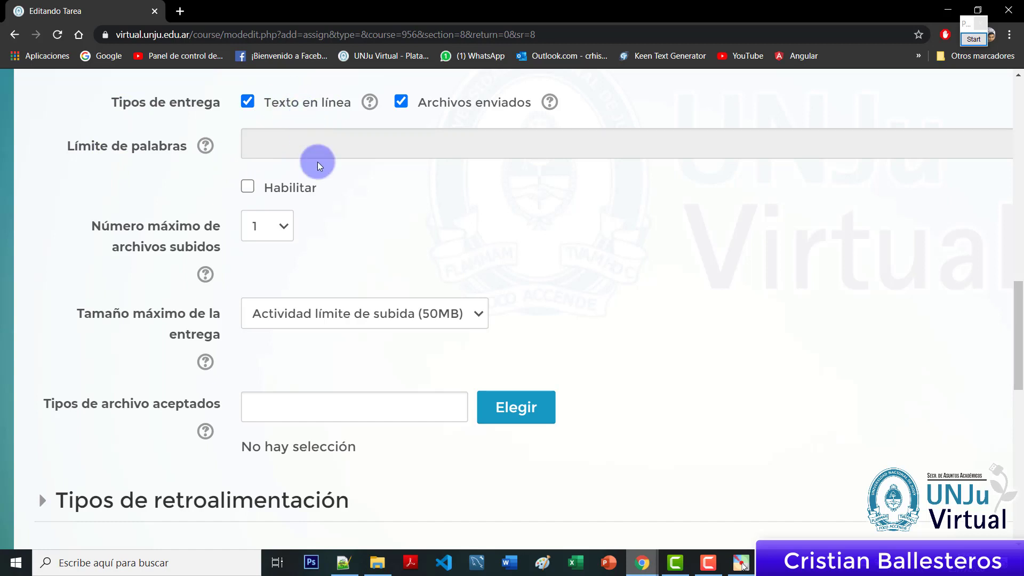
{"action": "left_click", "coordinate": [247, 188]}
{"action": "left_click", "coordinate": [268, 142]}
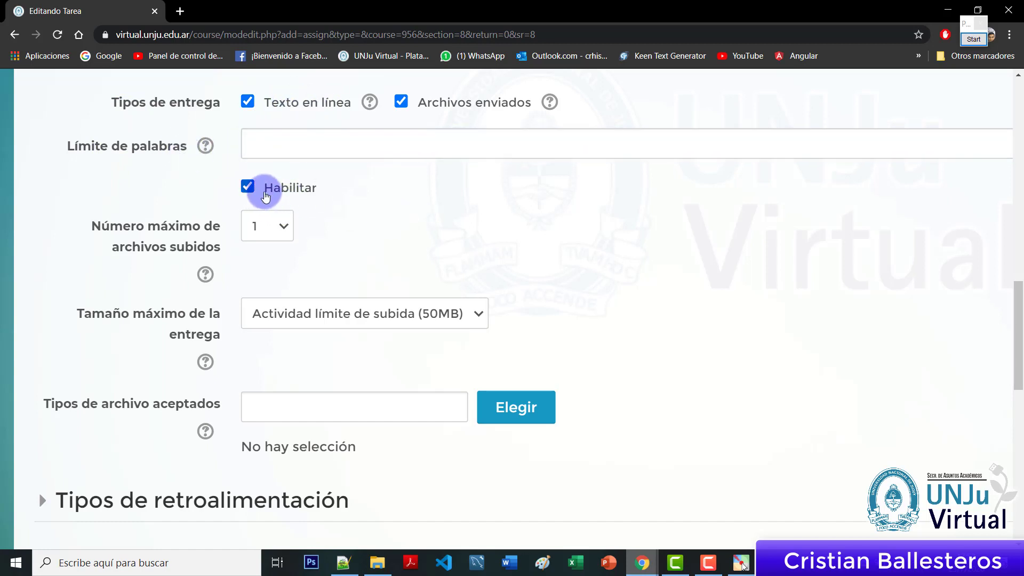
{"action": "left_click", "coordinate": [248, 186]}
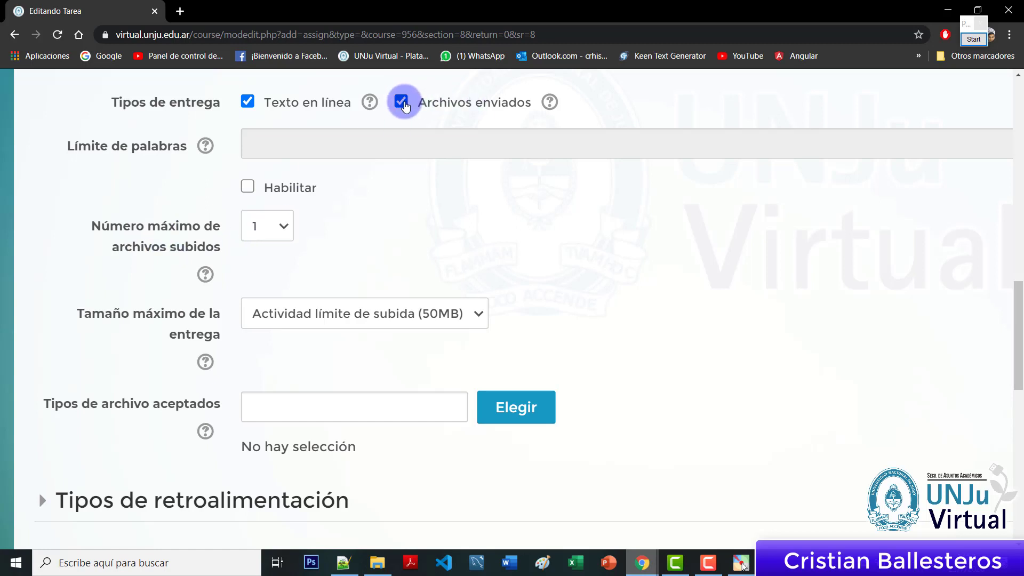
Try 3 as the Número máximo de archivos subidos, and return it to 1
{"action": "left_click", "coordinate": [283, 226]}
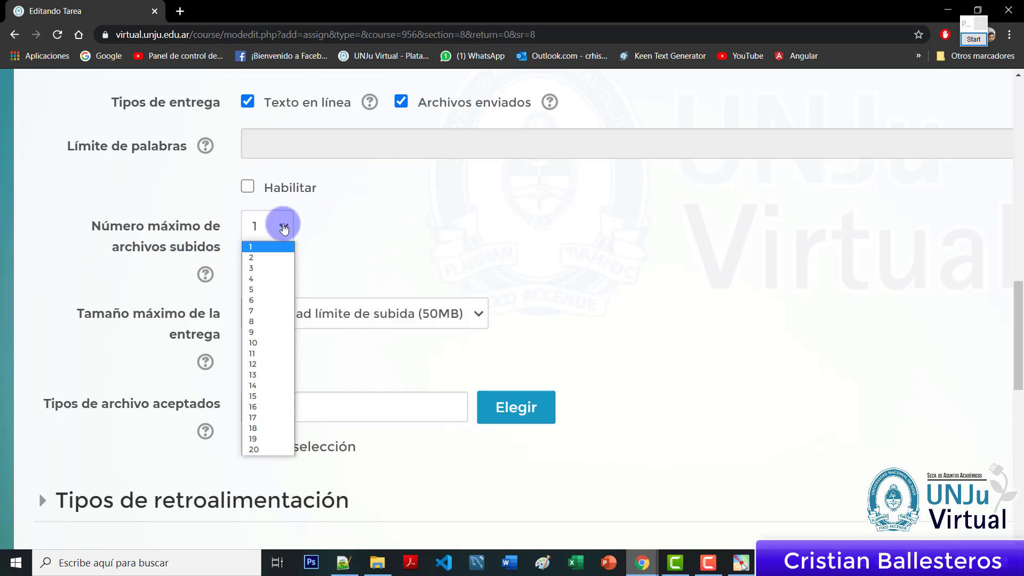
{"action": "left_click", "coordinate": [276, 268]}
{"action": "left_click", "coordinate": [268, 230]}
{"action": "left_click", "coordinate": [264, 250]}
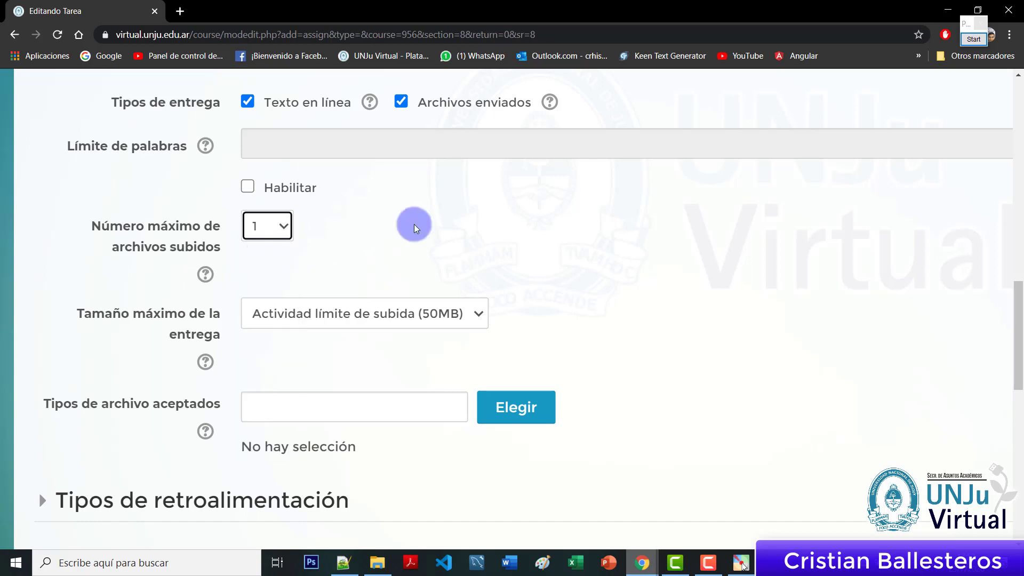
{"action": "left_click", "coordinate": [400, 223]}
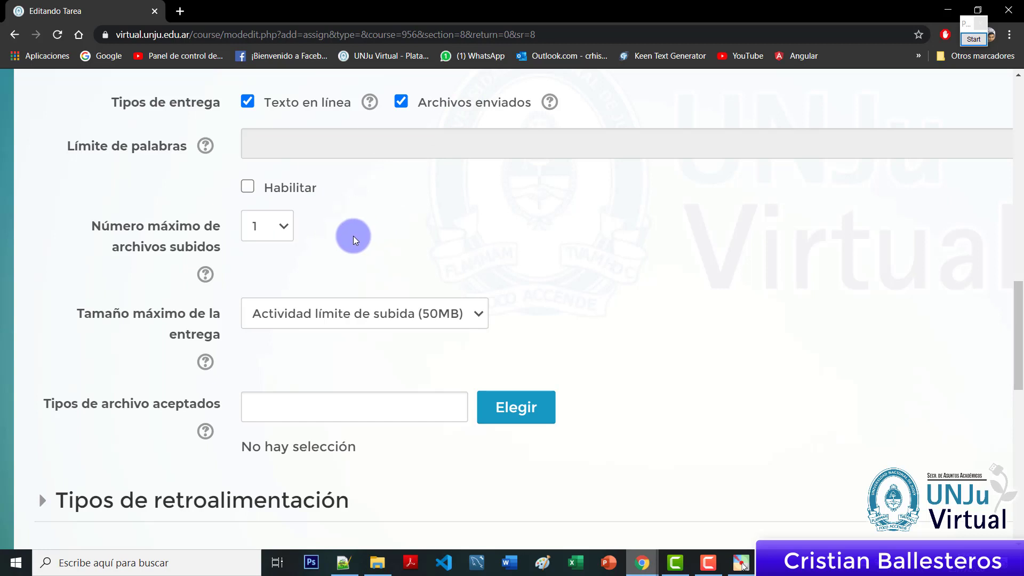
Raise the Número máximo de archivos subidos to 5, and set it back to 1
{"action": "left_click", "coordinate": [286, 230]}
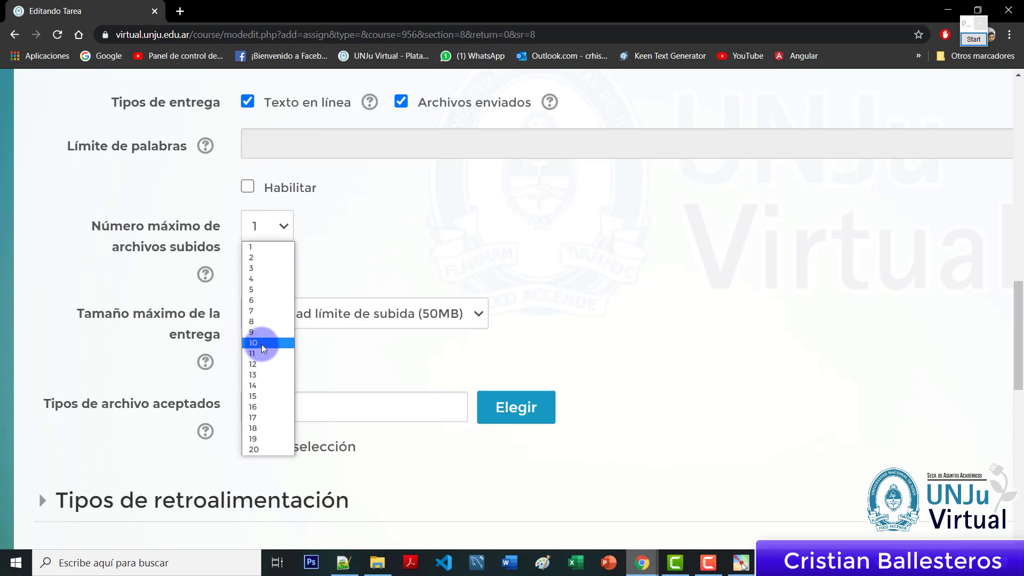
{"action": "left_click", "coordinate": [267, 291]}
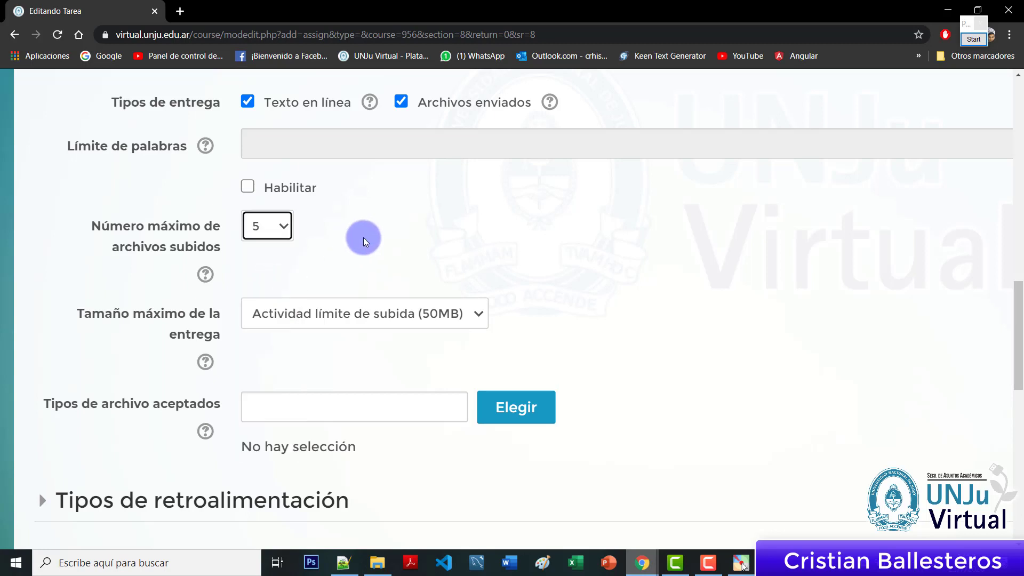
{"action": "left_click", "coordinate": [280, 228]}
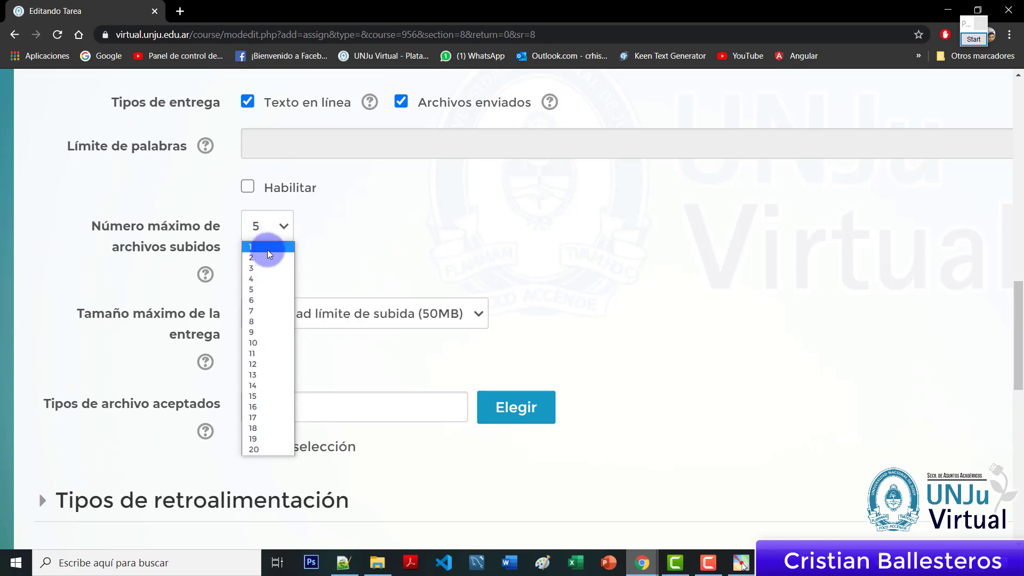
{"action": "left_click", "coordinate": [267, 248]}
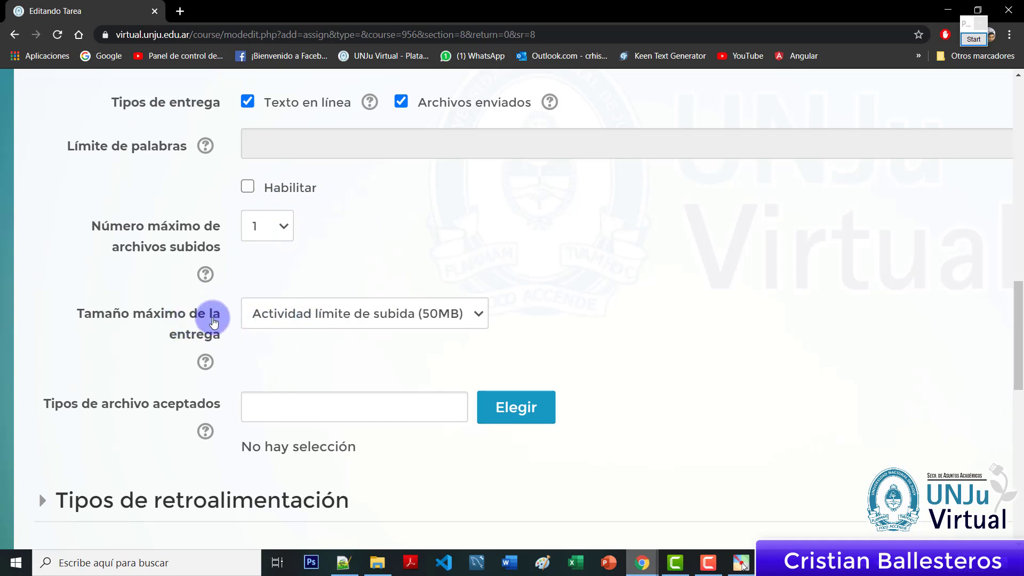
Try 10KB as the Tamaño máximo de la entrega, and set it to 50MB
{"action": "left_click", "coordinate": [392, 315]}
{"action": "left_click", "coordinate": [321, 439]}
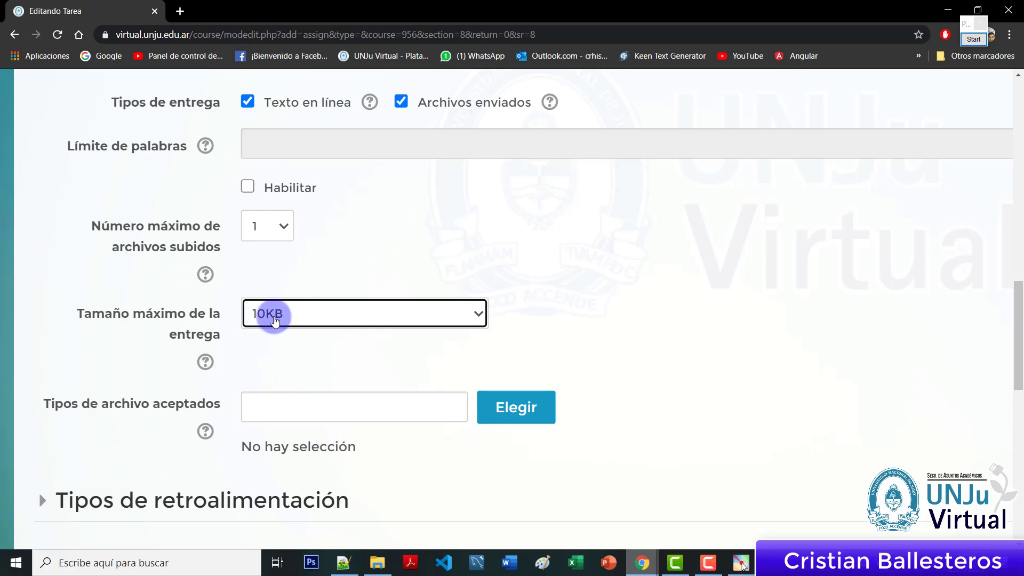
{"action": "left_click", "coordinate": [307, 321]}
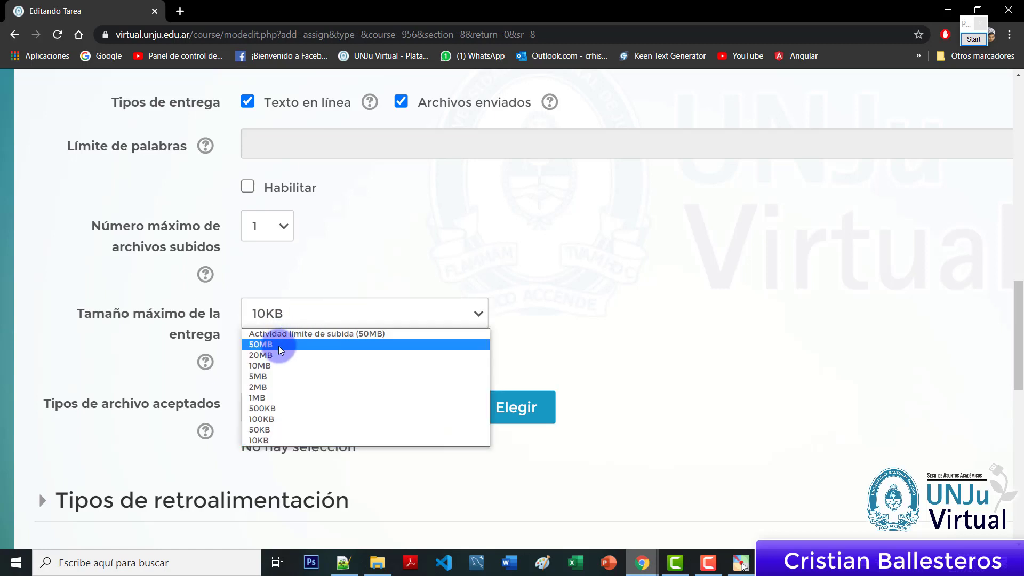
{"action": "left_click", "coordinate": [279, 345]}
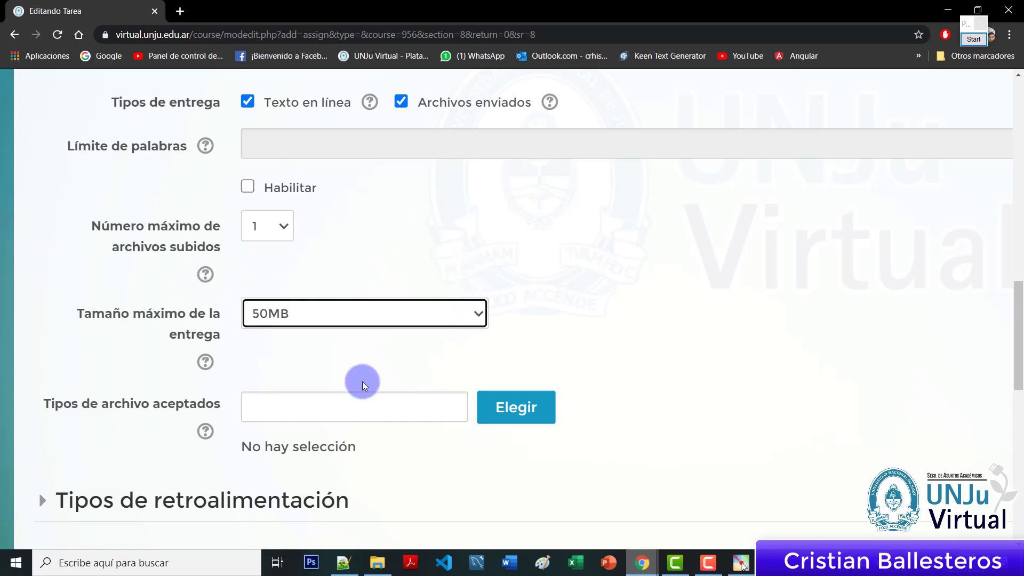
Set the Tamaño máximo de la entrega to Actividad límite de subida (50MB)
{"action": "left_click", "coordinate": [353, 292]}
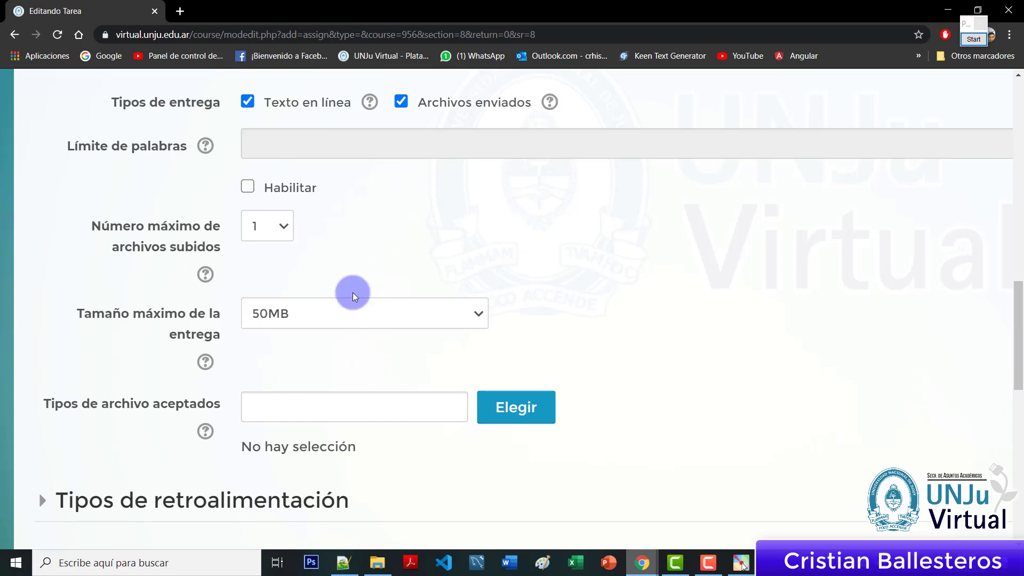
{"action": "left_click", "coordinate": [457, 319]}
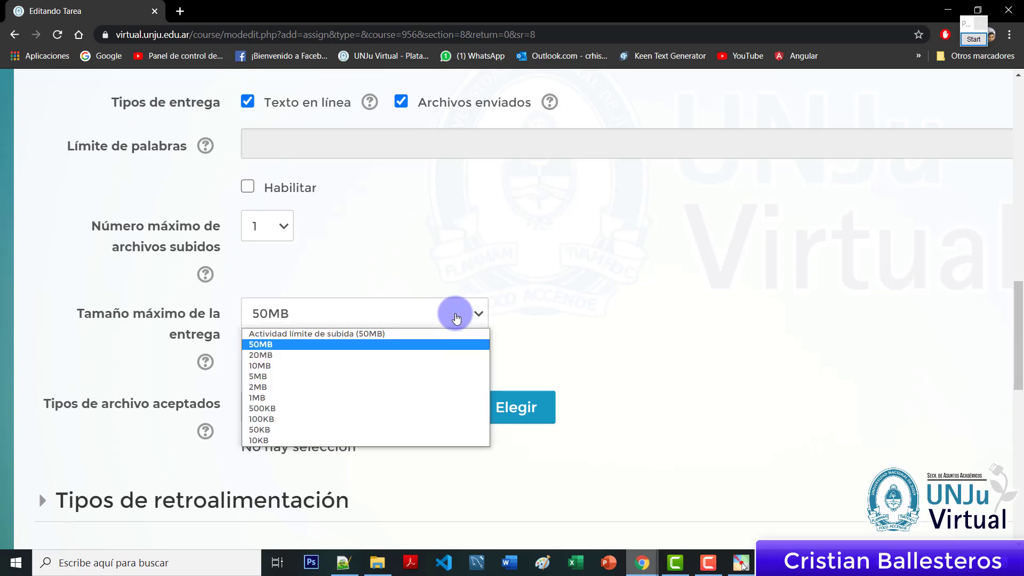
{"action": "left_click", "coordinate": [297, 346]}
{"action": "left_click", "coordinate": [309, 314]}
{"action": "left_click", "coordinate": [316, 333]}
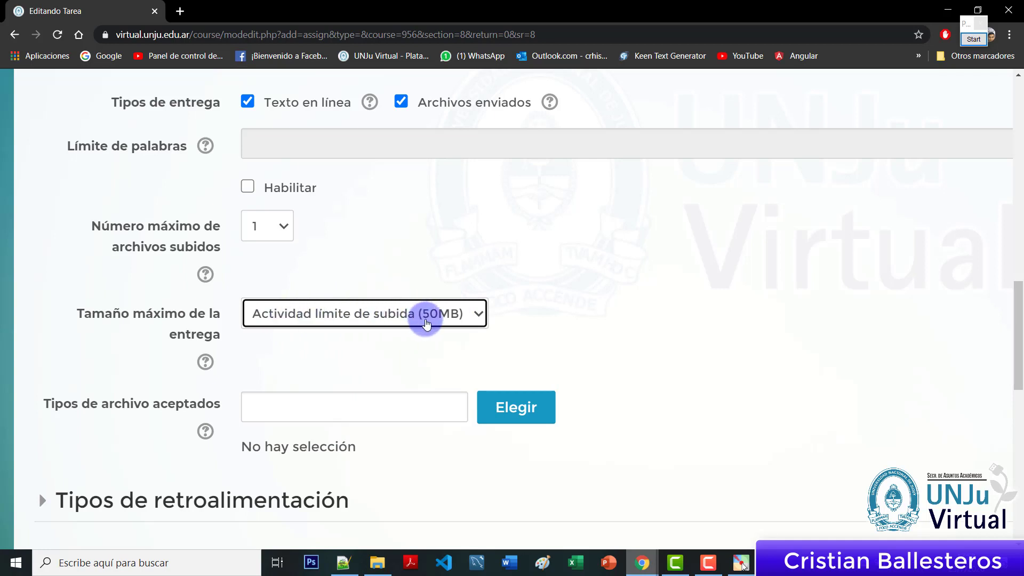
{"action": "left_click", "coordinate": [585, 311]}
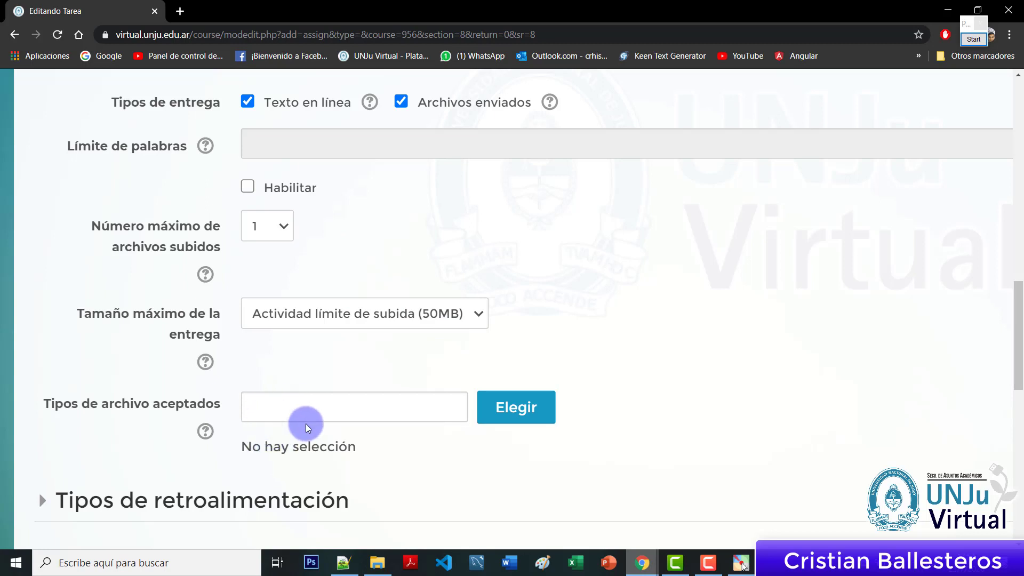
Try Todos los tipos de archivo in the selection for Tipos de archivo aceptados, and cancel the selection
{"action": "left_click", "coordinate": [517, 419]}
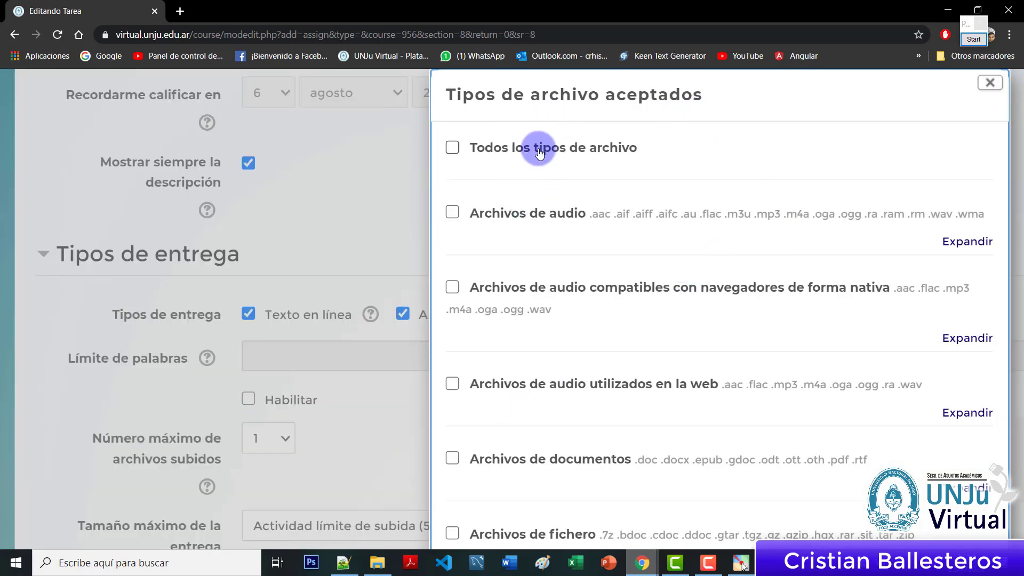
{"action": "left_click", "coordinate": [454, 148]}
{"action": "left_click", "coordinate": [463, 150]}
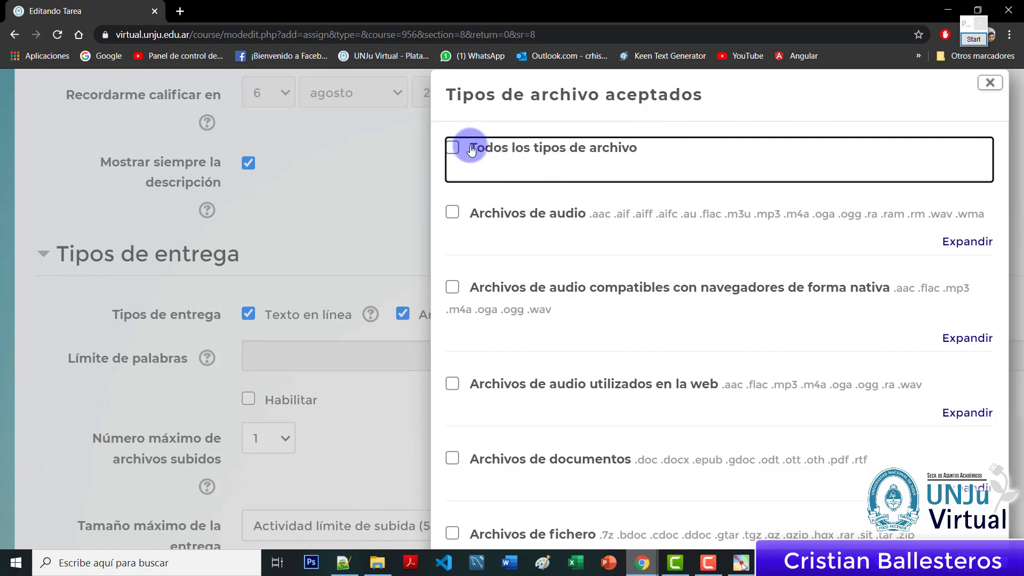
{"action": "left_click", "coordinate": [458, 150]}
{"action": "left_click", "coordinate": [458, 151]}
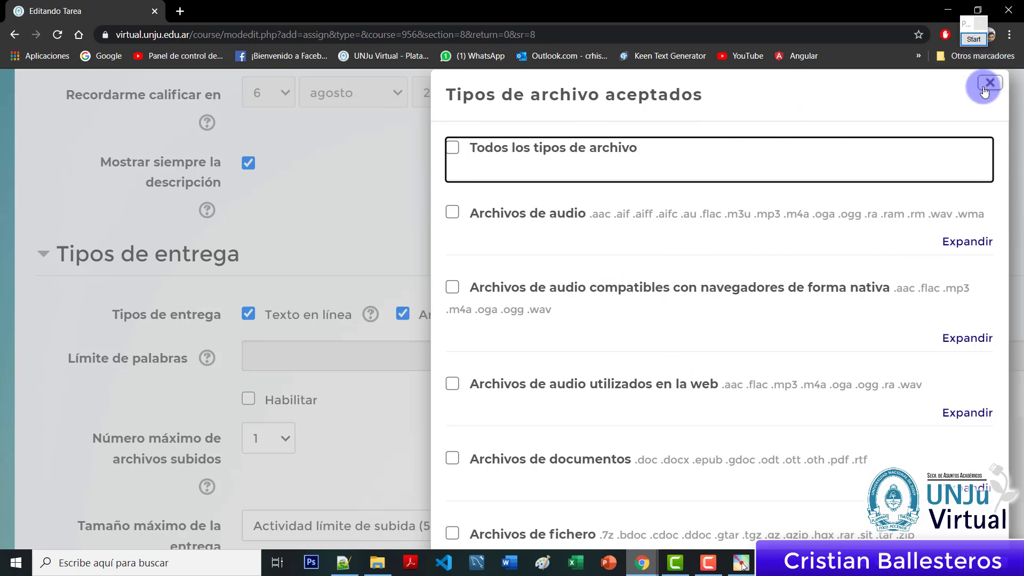
{"action": "left_click", "coordinate": [469, 150]}
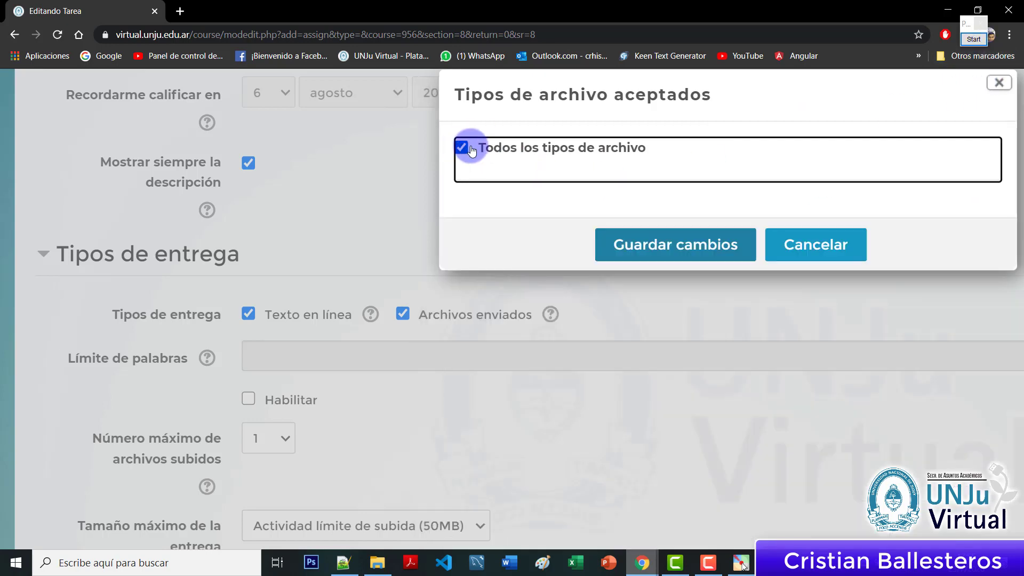
{"action": "left_click", "coordinate": [844, 252]}
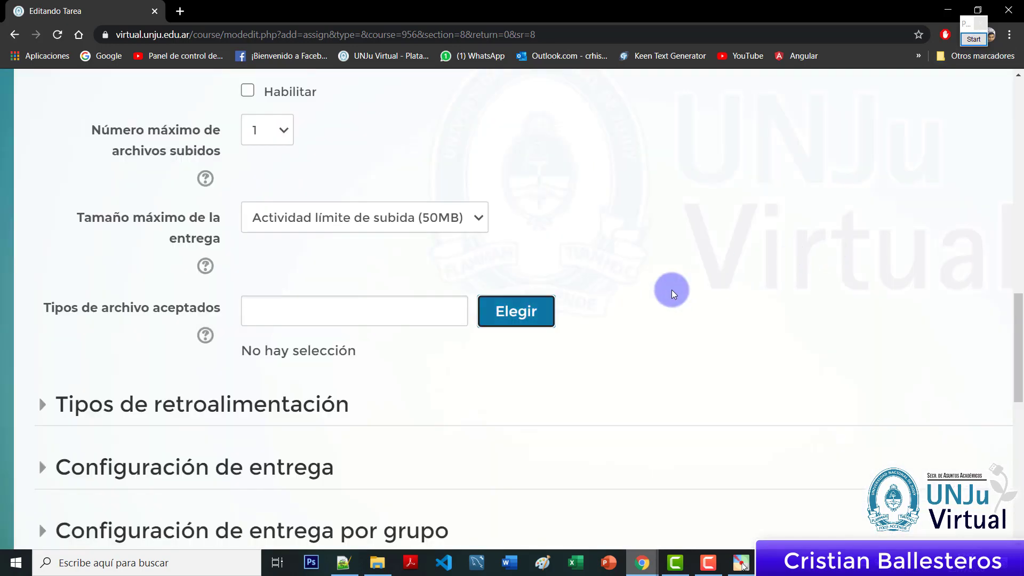
{"action": "left_click", "coordinate": [681, 295]}
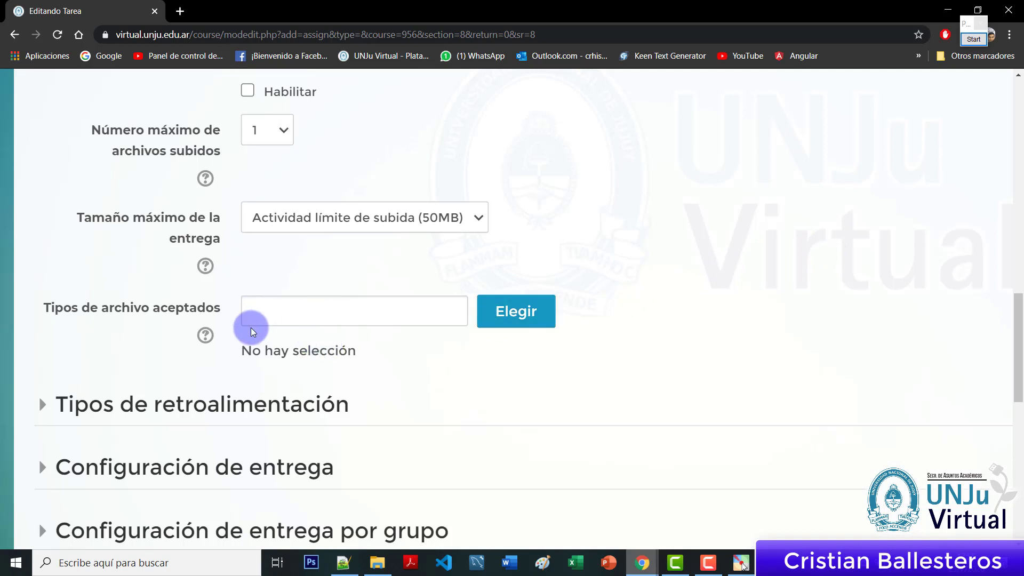
Read the help for Tipos de archivo aceptados, highlighting the part about leaving the field empty
{"action": "left_click", "coordinate": [205, 335]}
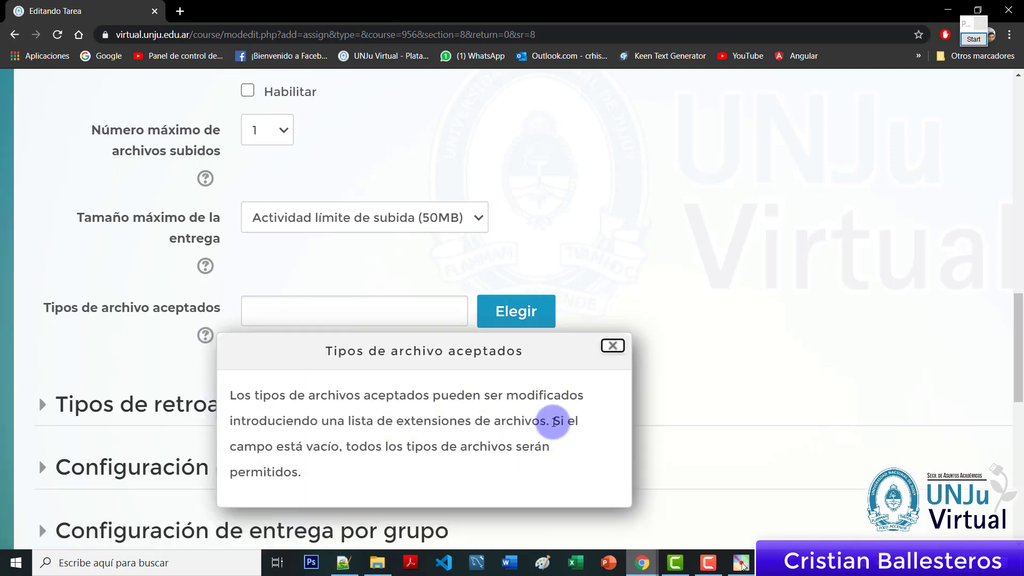
{"action": "left_click_drag", "start_coordinate": [277, 447], "coordinate": [545, 464]}
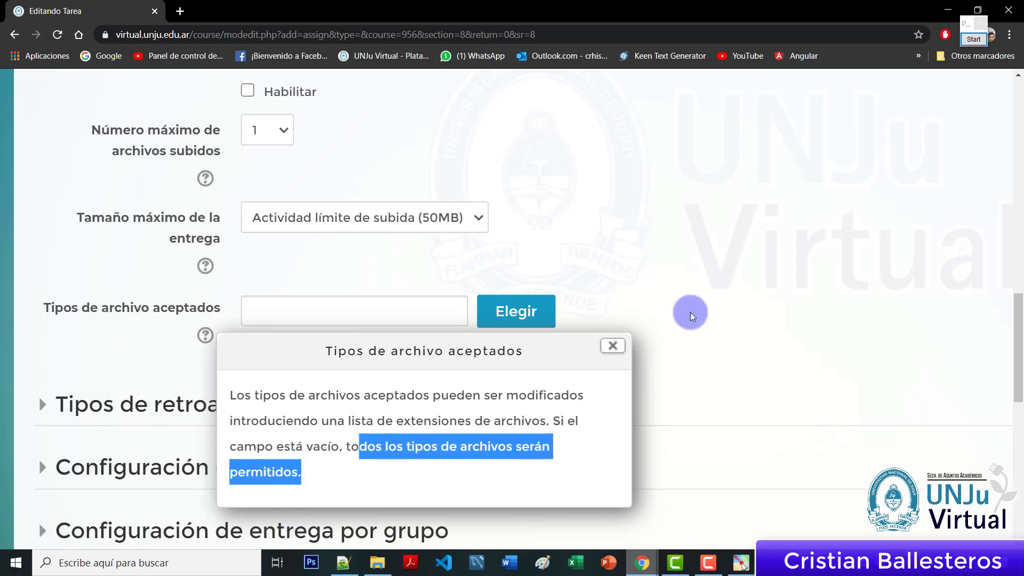
{"action": "left_click", "coordinate": [705, 299]}
Try Archivos de documentos as an accepted file type, deselect it, and close the selection without saving
{"action": "left_click", "coordinate": [512, 310]}
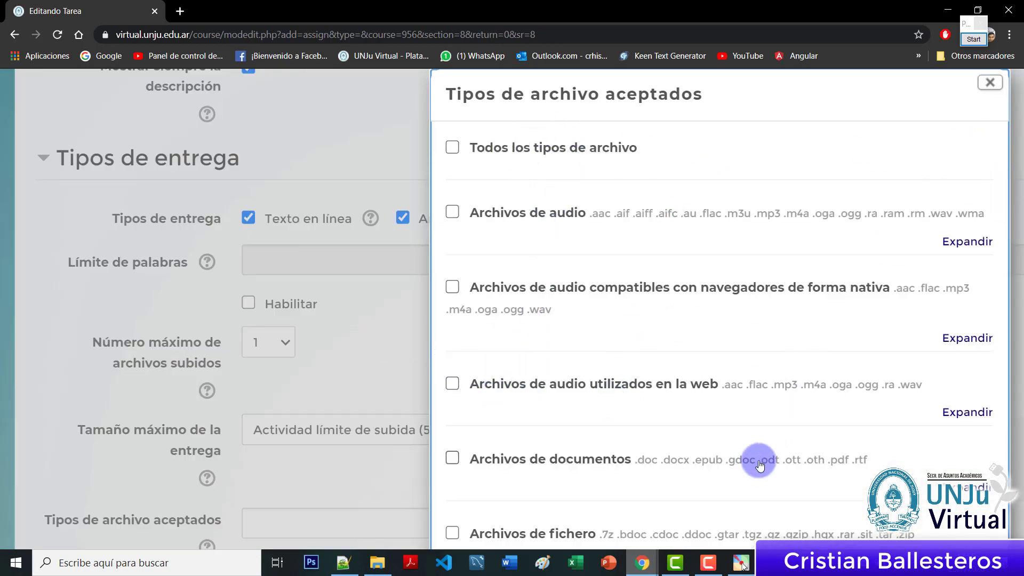
{"action": "left_click", "coordinate": [453, 458]}
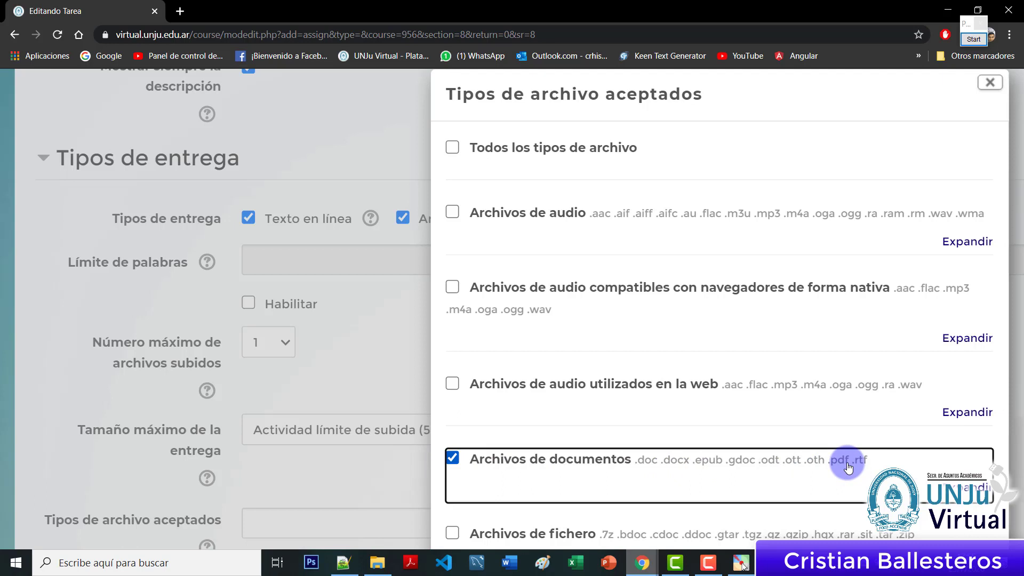
{"action": "left_click", "coordinate": [453, 460]}
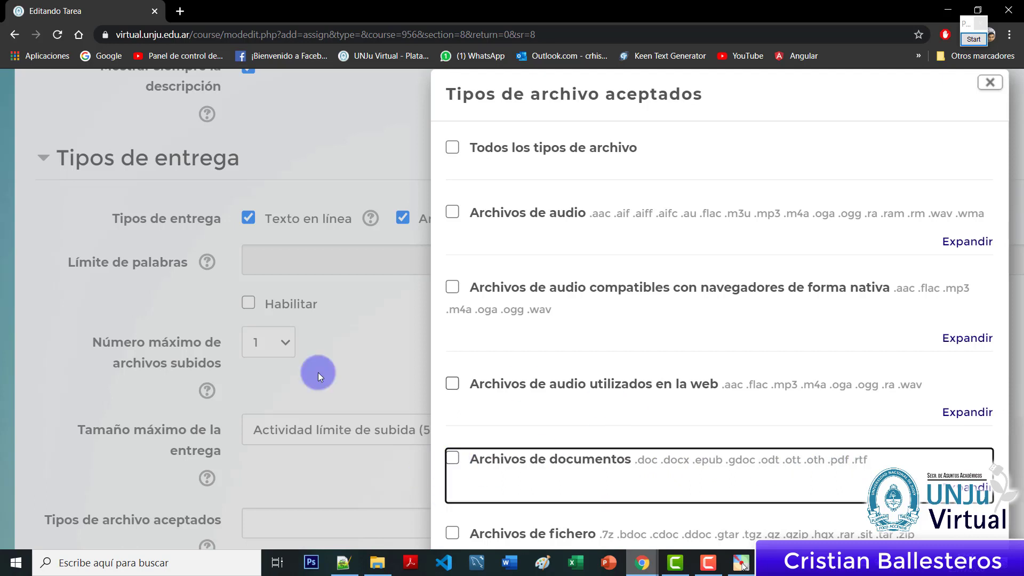
{"action": "left_click", "coordinate": [990, 85]}
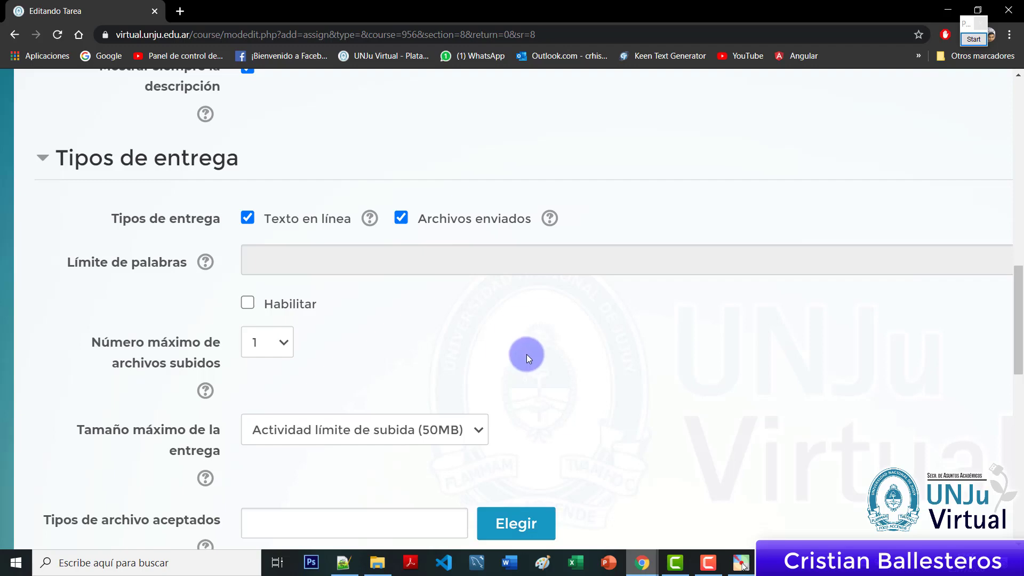
Try the extension .pdf directly in the Tipos de archivo aceptados field, and clear the field
{"action": "scroll", "coordinate": [526, 354], "scroll_direction": "down", "scroll_amount": 3}
{"action": "scroll", "coordinate": [526, 355], "scroll_direction": "down", "scroll_amount": 1}
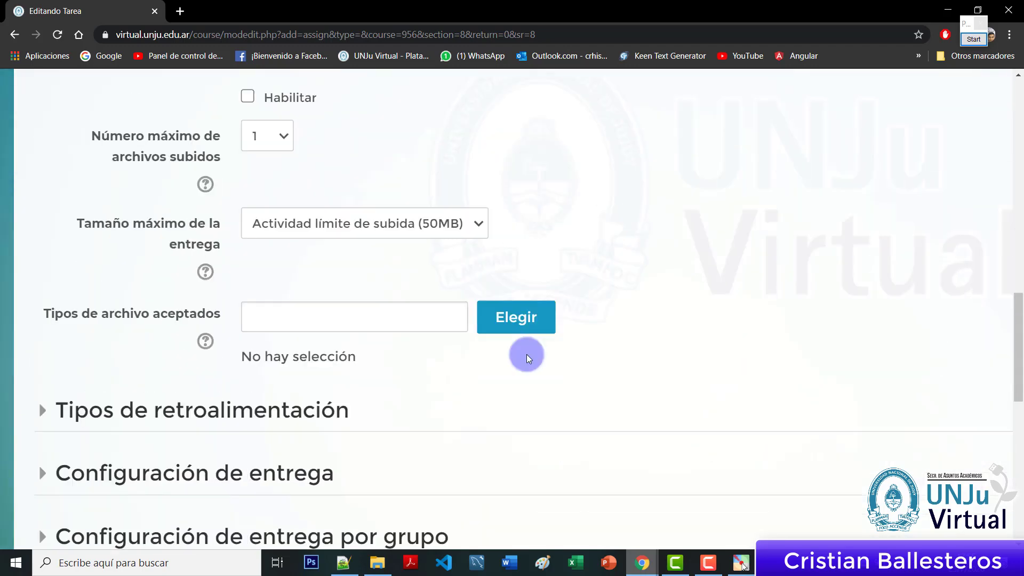
{"action": "left_click", "coordinate": [288, 318]}
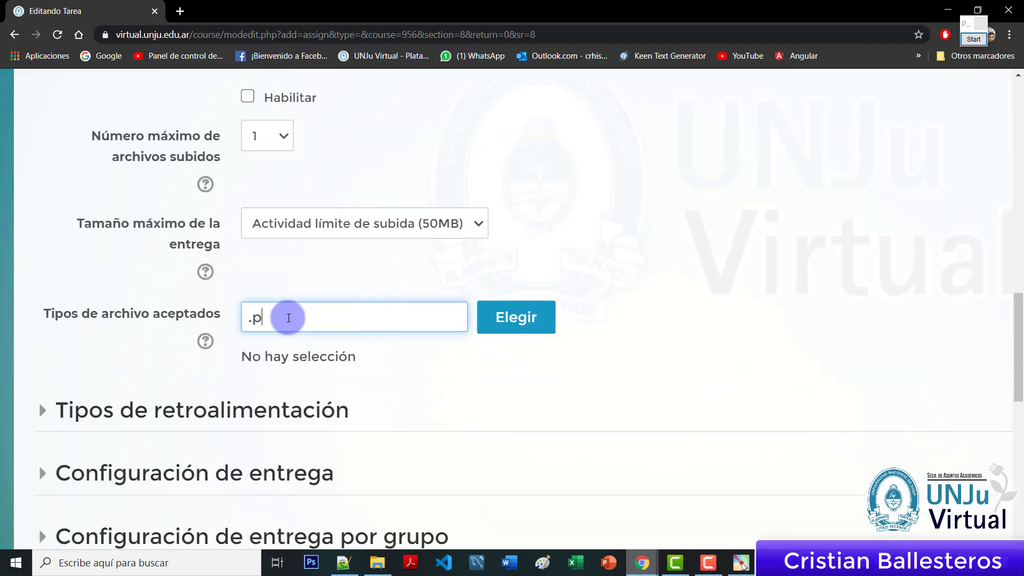
{"action": "left_click_drag", "start_coordinate": [288, 322], "coordinate": [201, 329]}
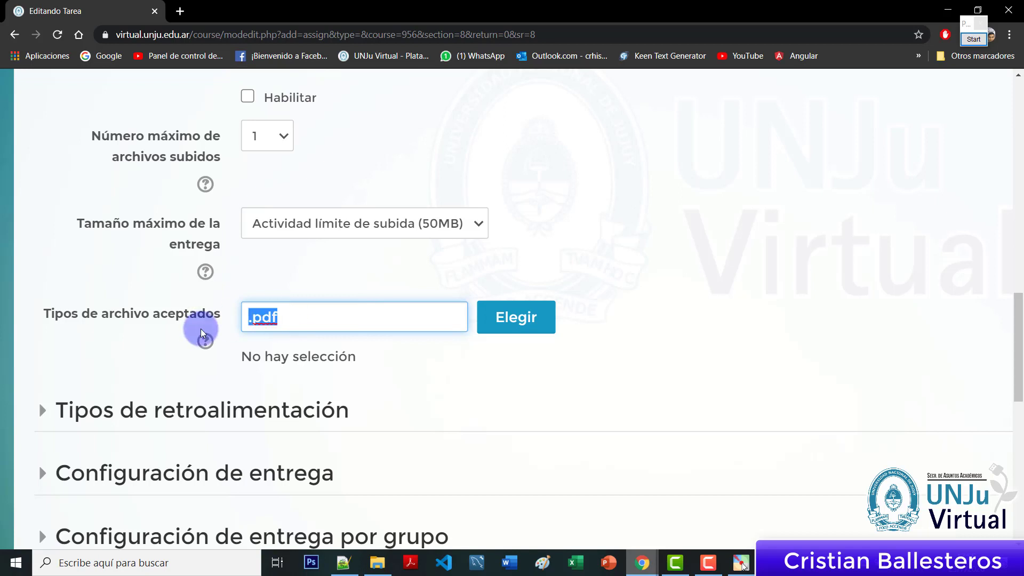
{"action": "left_click", "coordinate": [299, 315]}
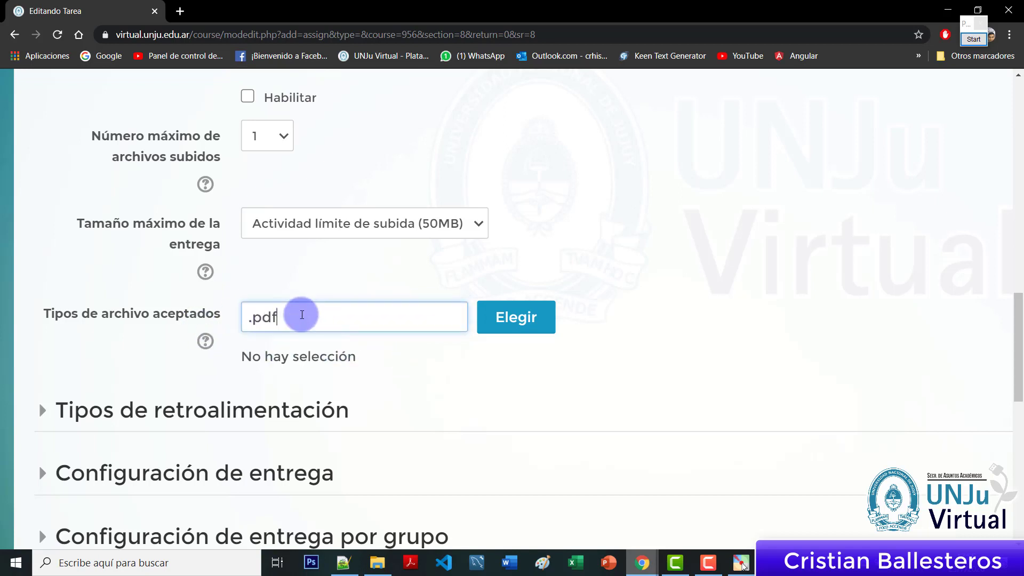
{"action": "type", "text": ".p"}
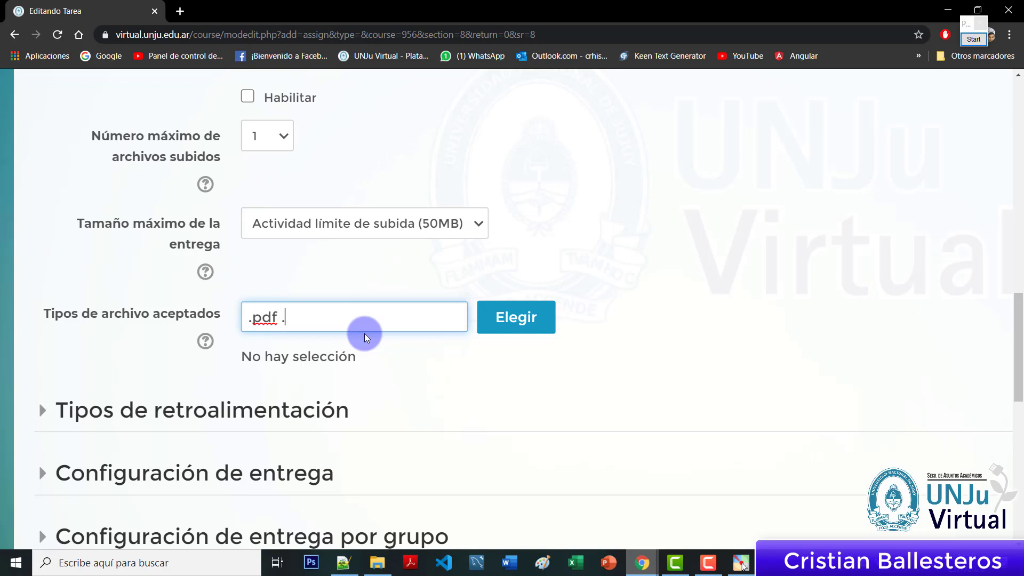
{"action": "key", "text": "BackSpace"}
{"action": "key", "text": "BackSpace"}
{"action": "key", "text": "BackSpace"}
{"action": "left_click_drag", "start_coordinate": [346, 329], "coordinate": [255, 320]}
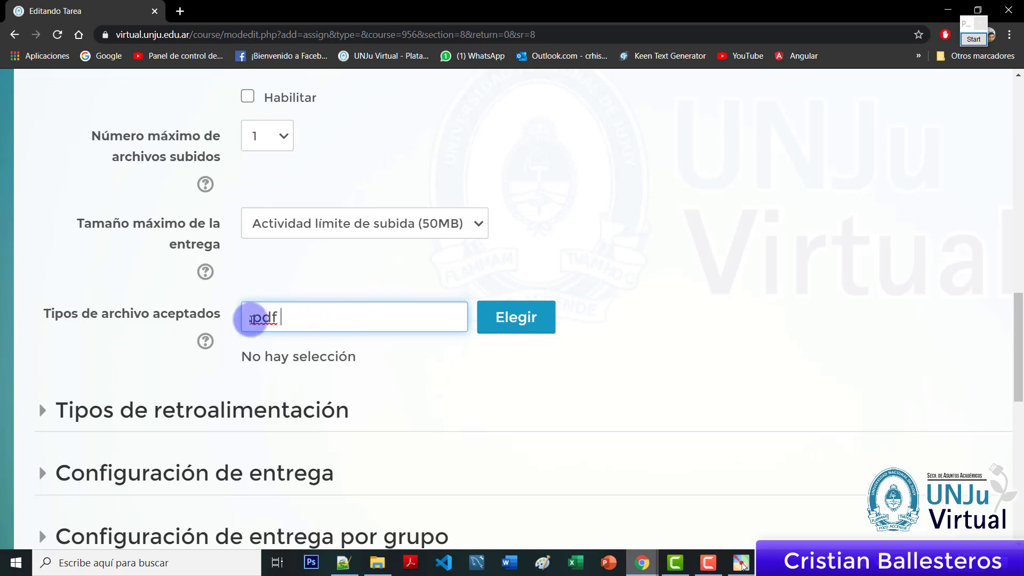
{"action": "left_click", "coordinate": [758, 255]}
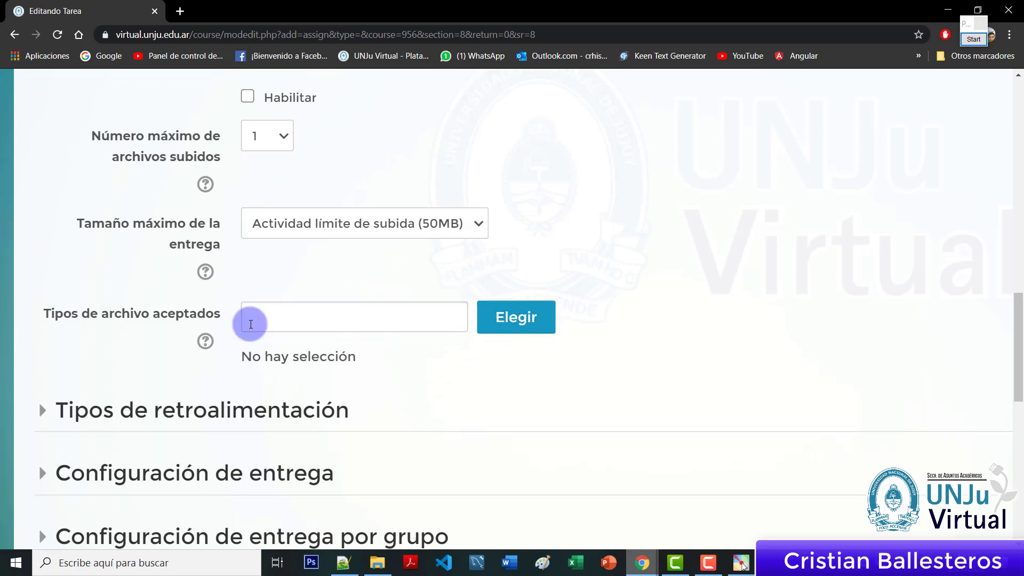
Expand the Tipos de retroalimentación section to show its feedback options
{"action": "scroll", "coordinate": [603, 324], "scroll_direction": "down", "scroll_amount": 1}
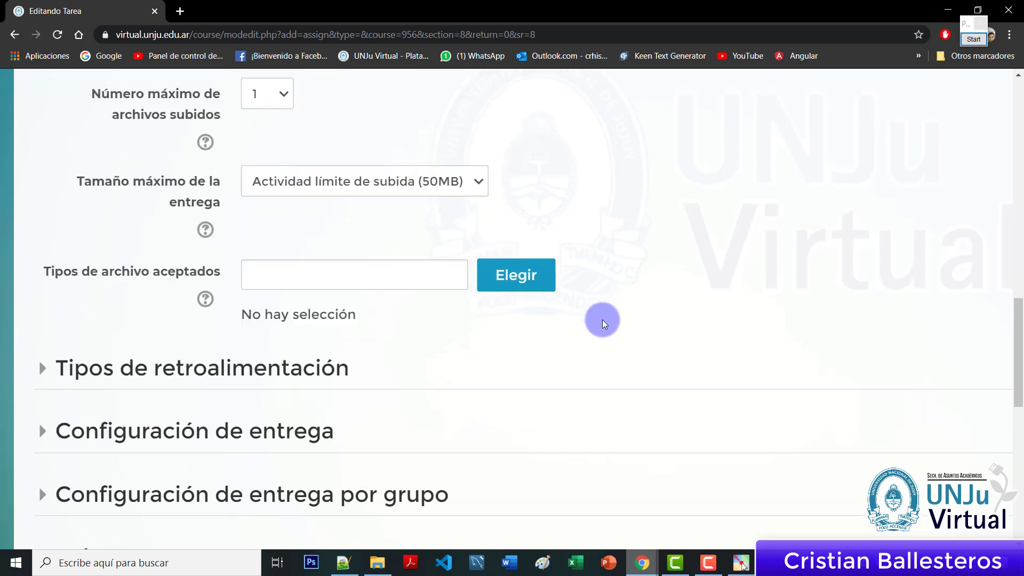
{"action": "scroll", "coordinate": [603, 323], "scroll_direction": "down", "scroll_amount": 1}
{"action": "scroll", "coordinate": [602, 324], "scroll_direction": "up", "scroll_amount": 1}
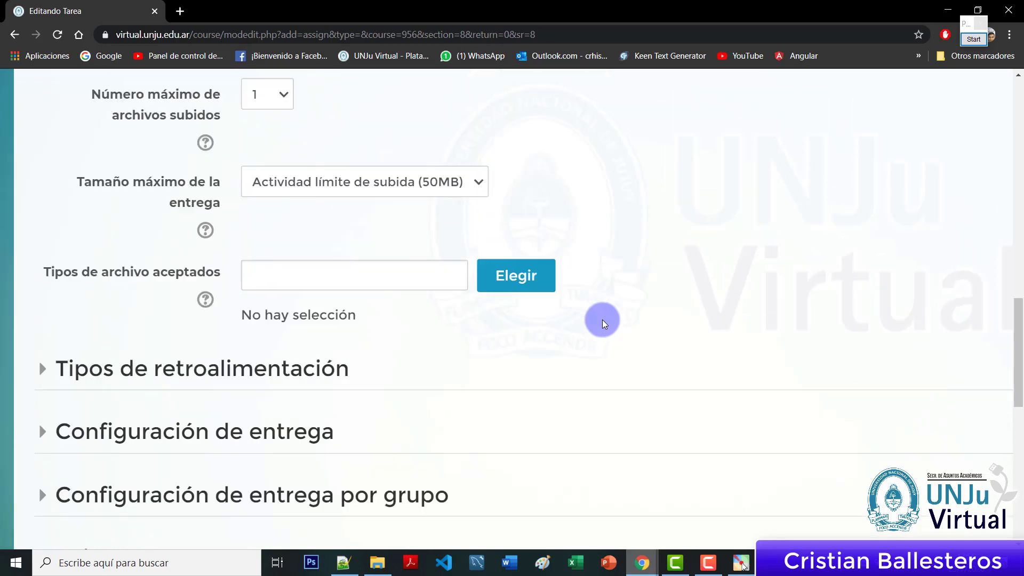
{"action": "scroll", "coordinate": [604, 324], "scroll_direction": "down", "scroll_amount": 1}
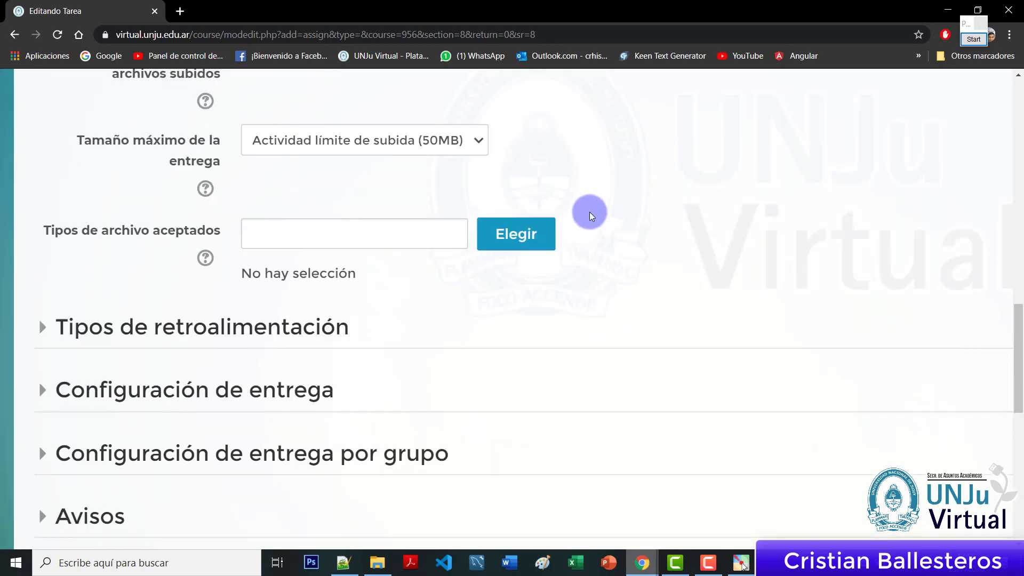
{"action": "scroll", "coordinate": [602, 224], "scroll_direction": "down", "scroll_amount": 2}
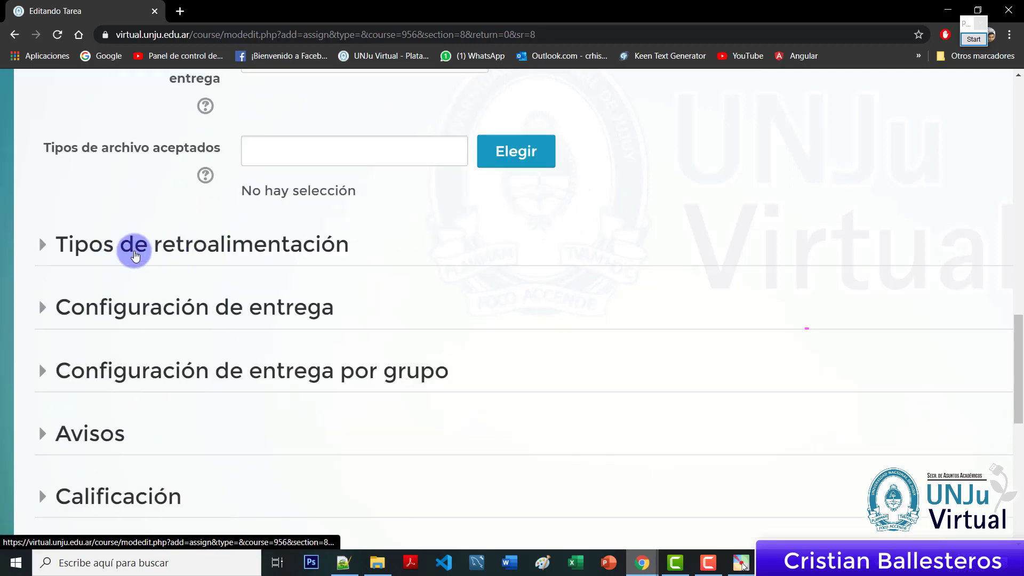
{"action": "left_click", "coordinate": [218, 253]}
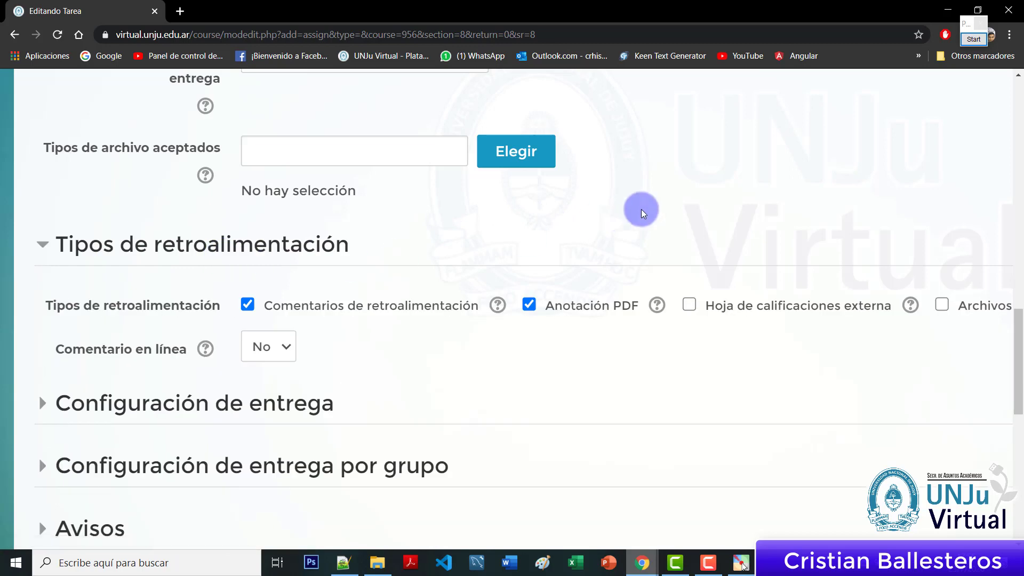
{"action": "scroll", "coordinate": [643, 214], "scroll_direction": "down", "scroll_amount": 3}
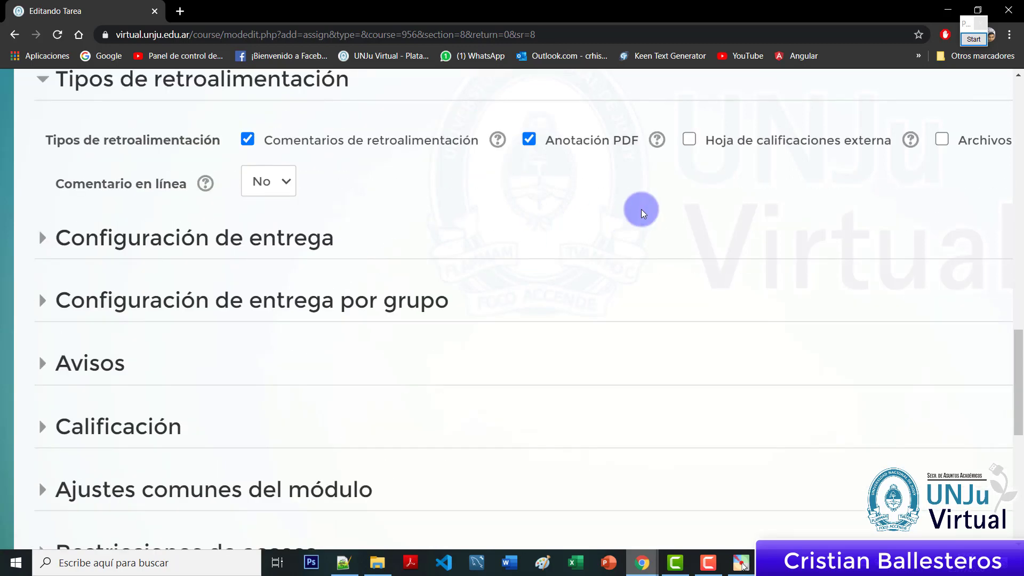
{"action": "scroll", "coordinate": [642, 211], "scroll_direction": "up", "scroll_amount": 1}
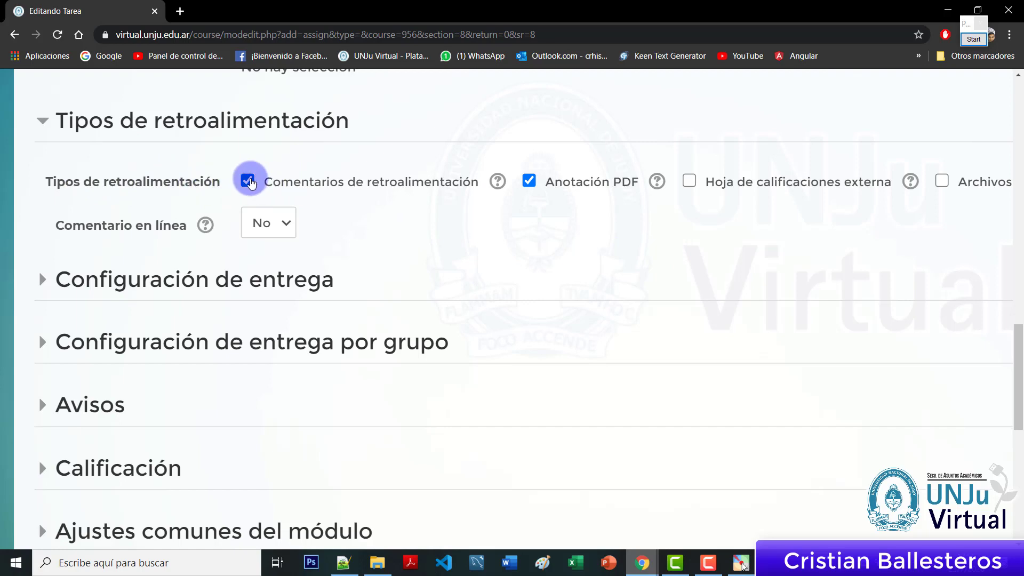
Frame Comentarios de retroalimentación and Anotación PDF with red rectangles using the screen annotation tool, and end the annotation
{"action": "left_click", "coordinate": [973, 39]}
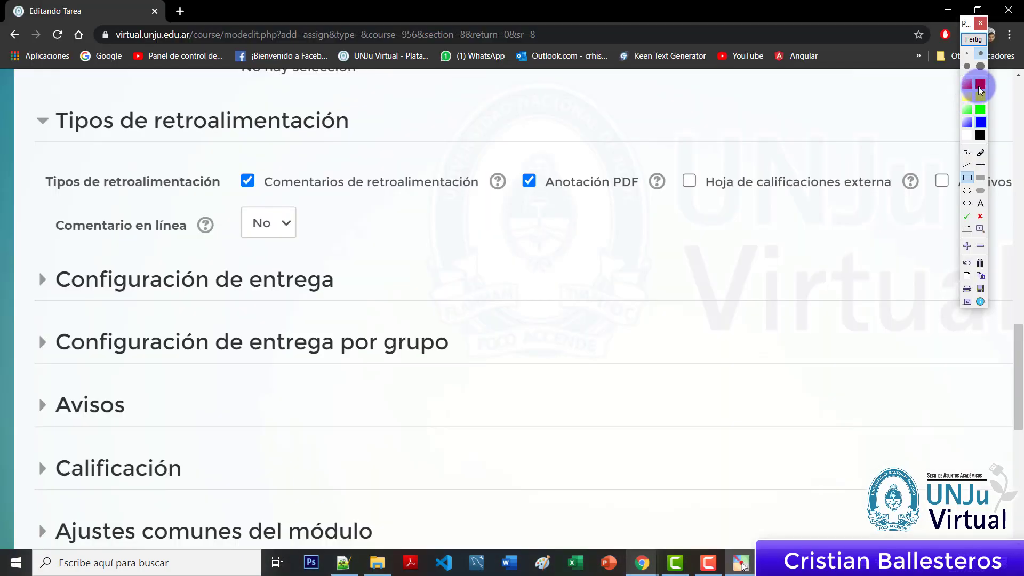
{"action": "left_click", "coordinate": [980, 86]}
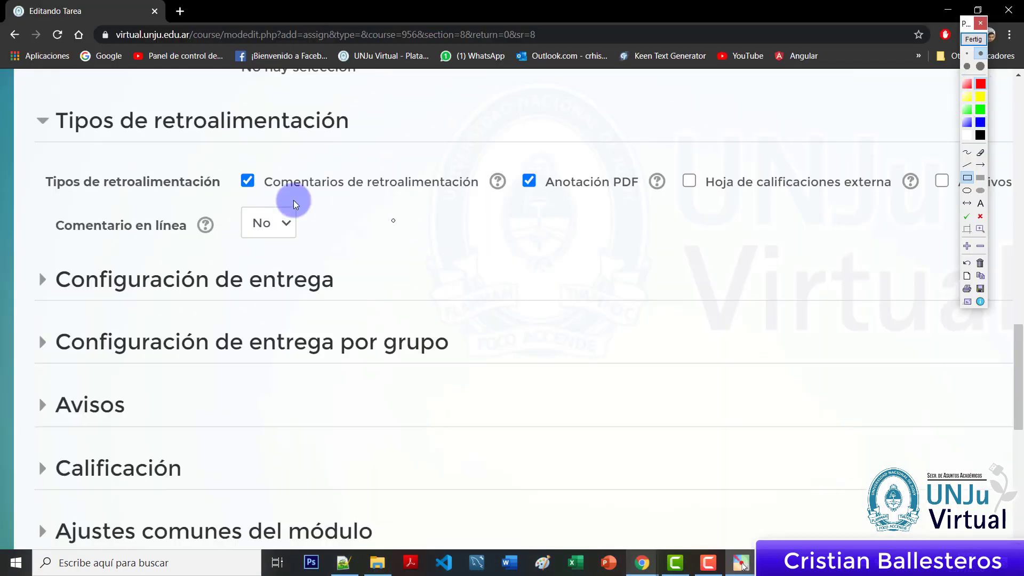
{"action": "mouse_move", "coordinate": [237, 160]}
{"action": "left_mouse_down"}
{"action": "mouse_move", "coordinate": [496, 197]}
{"action": "mouse_move", "coordinate": [482, 202]}
{"action": "left_mouse_up"}
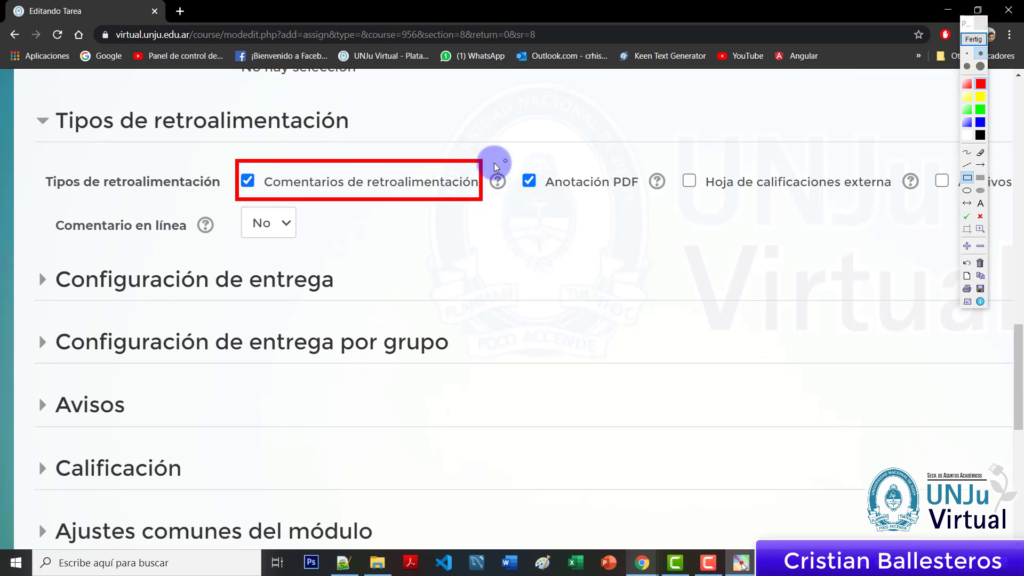
{"action": "left_click_drag", "start_coordinate": [513, 160], "coordinate": [643, 202]}
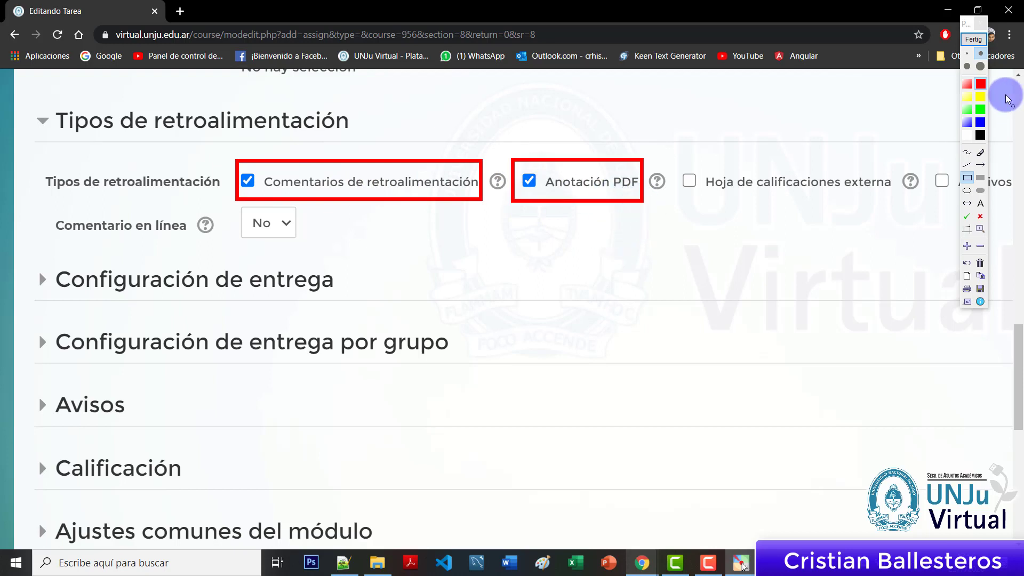
{"action": "left_click", "coordinate": [974, 42]}
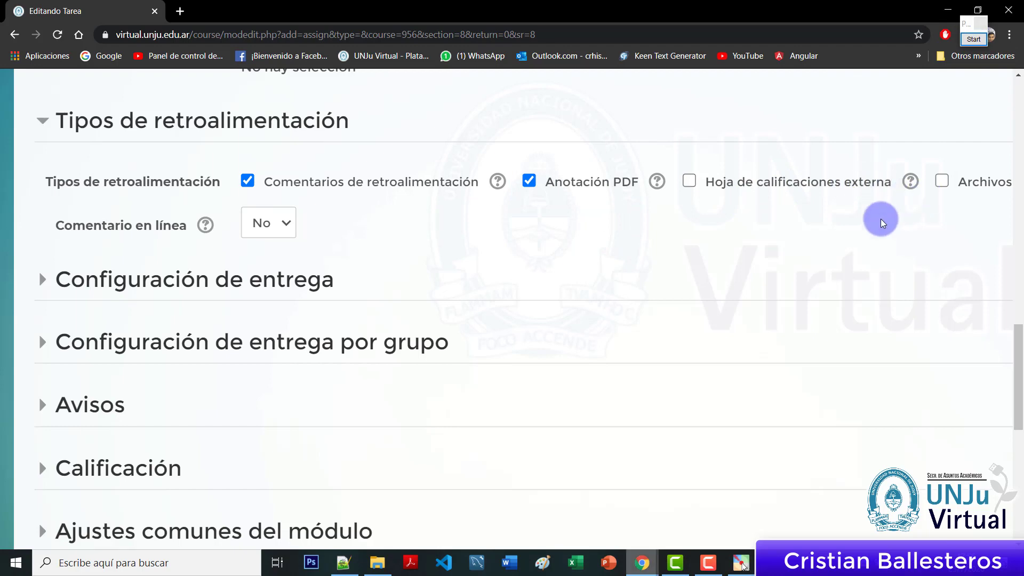
Review all the Tipos de retroalimentación options, toggling Comentarios de retroalimentación off and back on
{"action": "scroll", "coordinate": [786, 298], "scroll_direction": "right", "scroll_amount": 4}
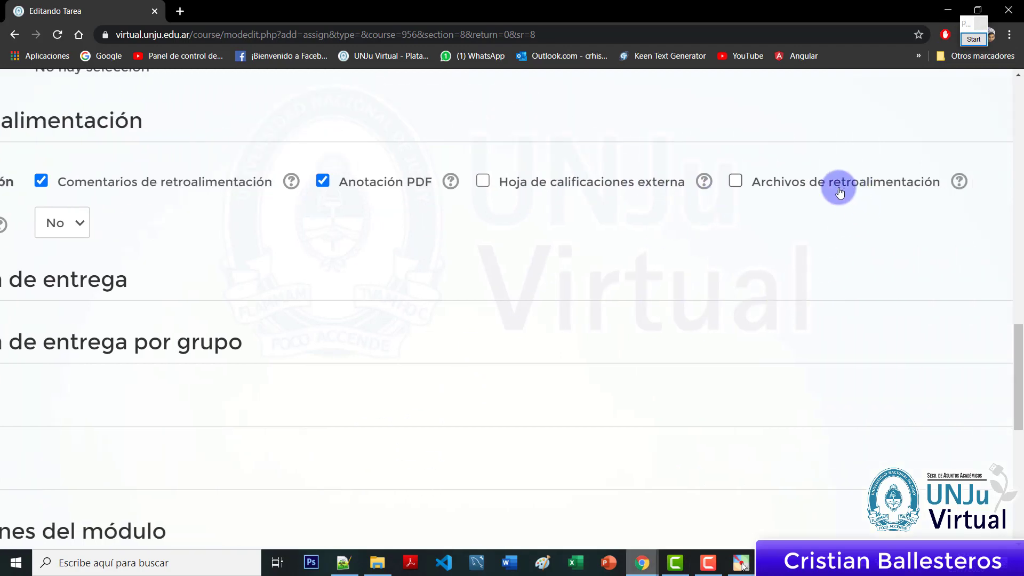
{"action": "scroll", "coordinate": [840, 192], "scroll_direction": "left", "scroll_amount": 1}
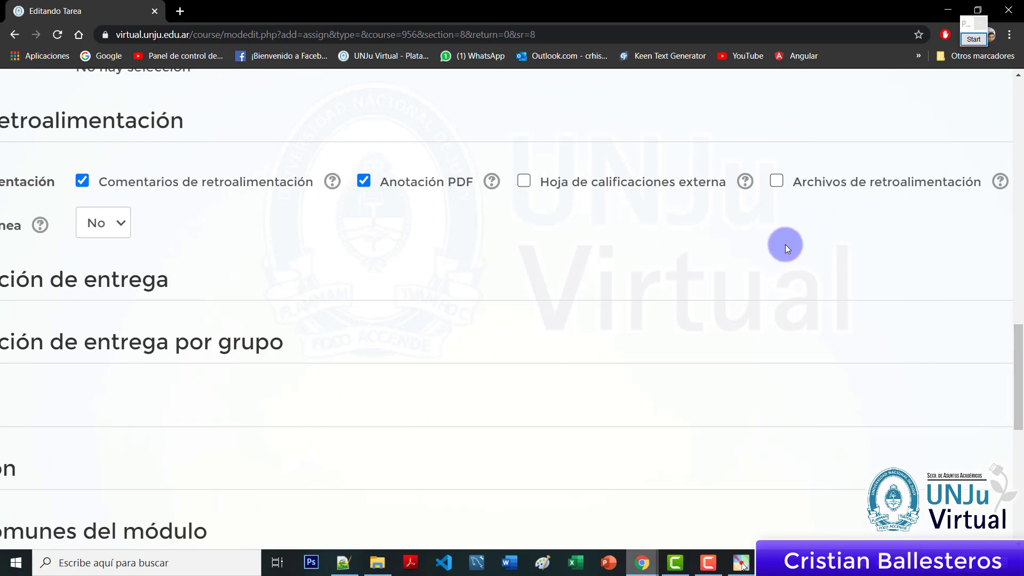
{"action": "scroll", "coordinate": [783, 245], "scroll_direction": "left", "scroll_amount": 4}
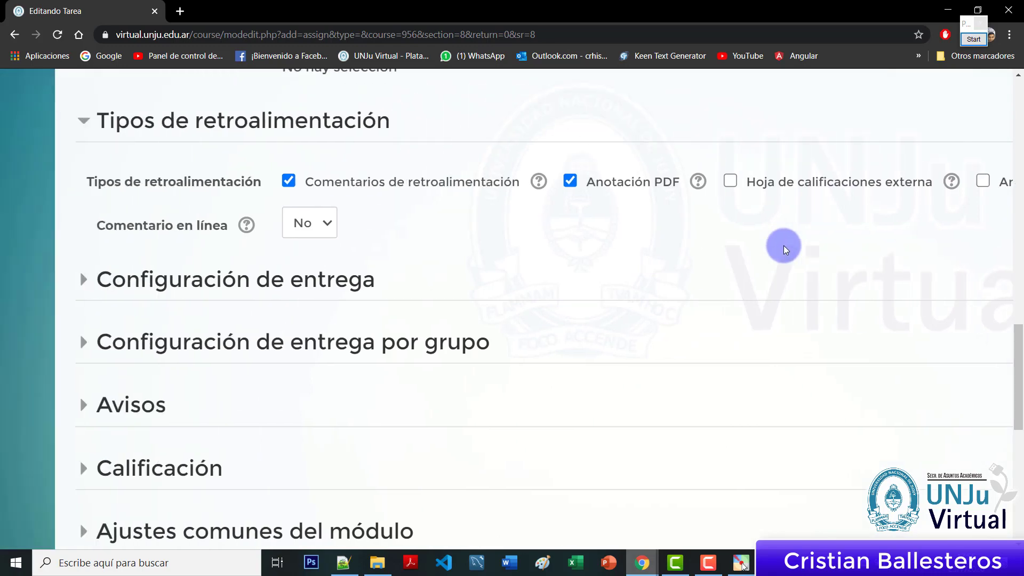
{"action": "scroll", "coordinate": [783, 246], "scroll_direction": "right", "scroll_amount": 1}
{"action": "scroll", "coordinate": [784, 245], "scroll_direction": "right", "scroll_amount": 1}
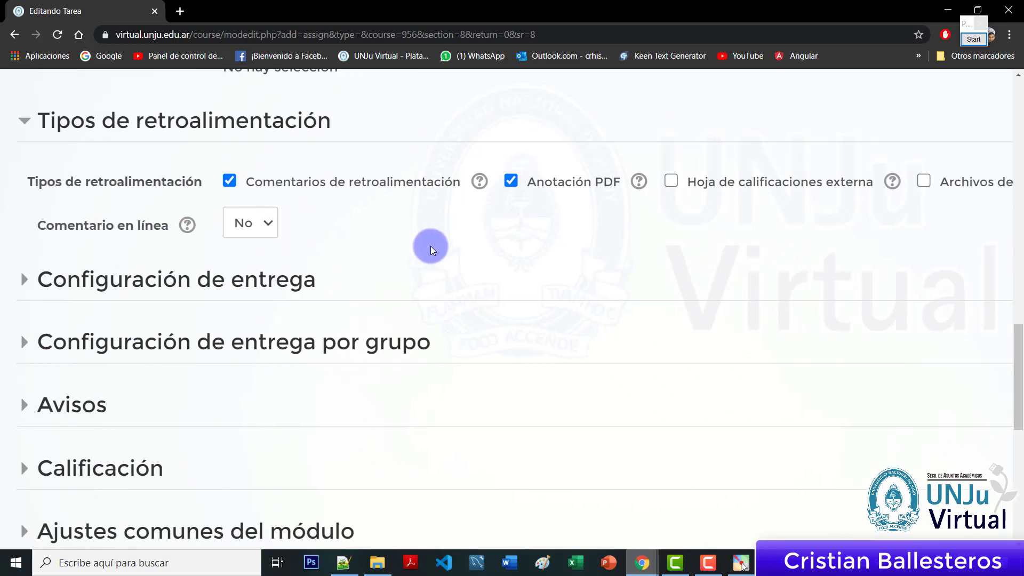
{"action": "left_click", "coordinate": [229, 182]}
{"action": "left_click", "coordinate": [230, 181]}
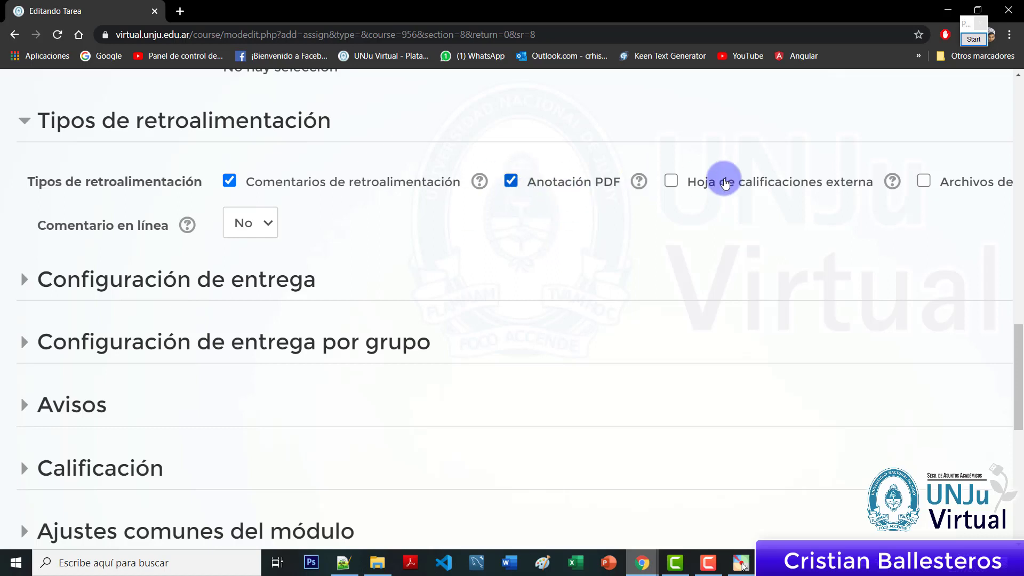
Frame Anotación PDF with a red rectangle using the screen annotation tool, and draw a larger page-shaped rectangle below Hoja de calificaciones externa
{"action": "left_click", "coordinate": [975, 40]}
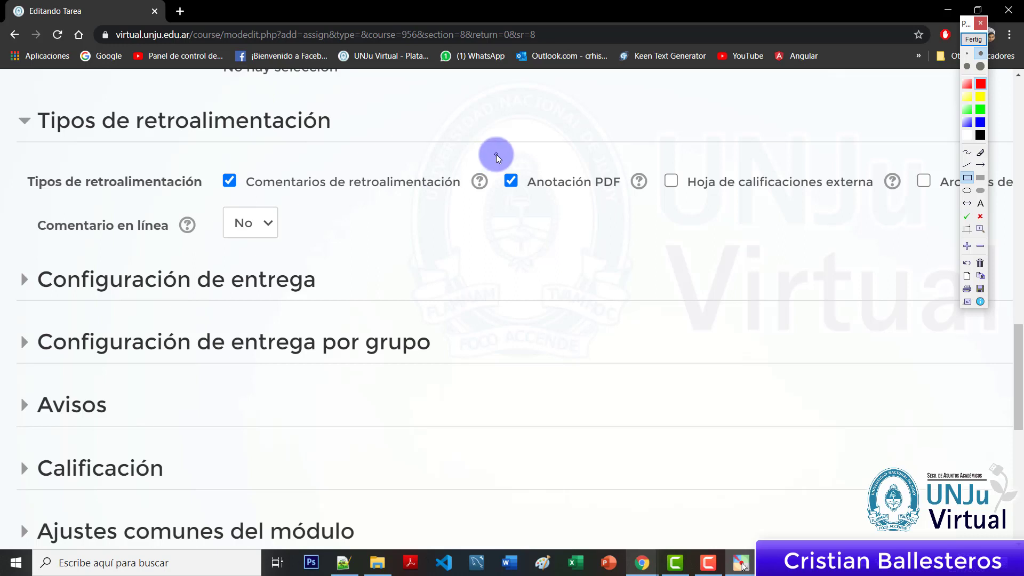
{"action": "left_click_drag", "start_coordinate": [496, 155], "coordinate": [626, 207]}
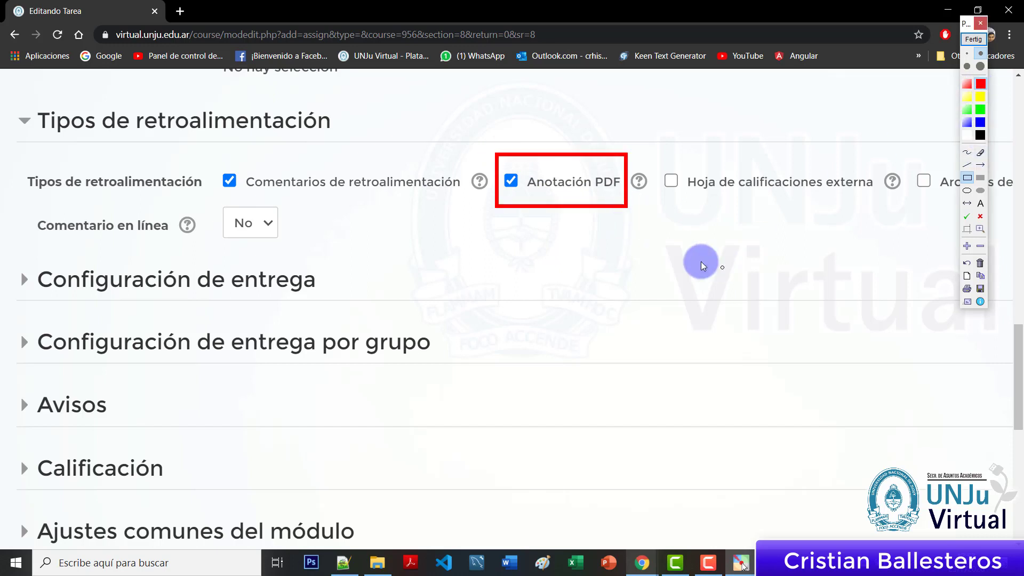
{"action": "mouse_move", "coordinate": [662, 212]}
{"action": "left_mouse_down"}
{"action": "mouse_move", "coordinate": [846, 416]}
{"action": "mouse_move", "coordinate": [848, 451]}
{"action": "left_mouse_up"}
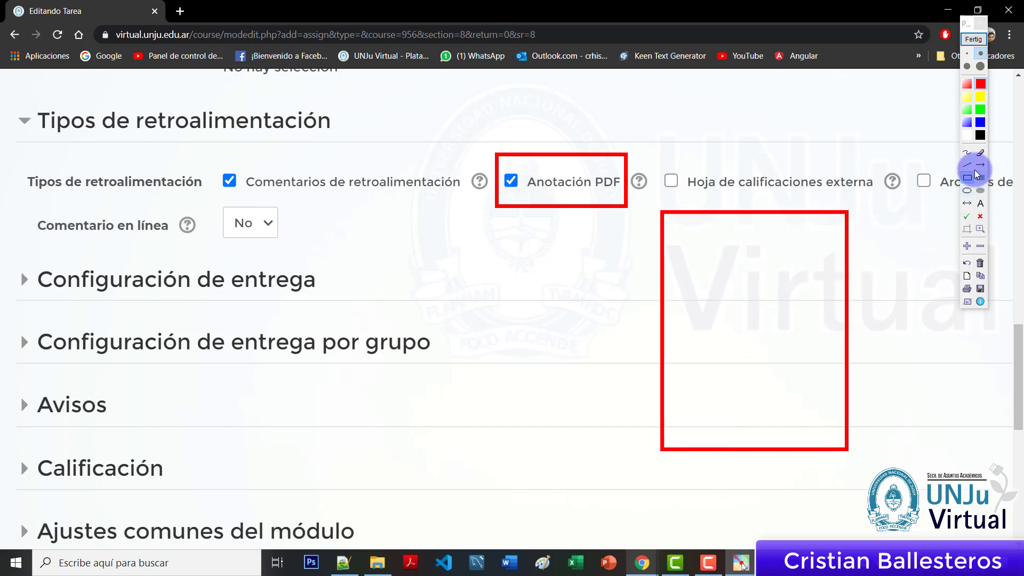
Draw blue freehand ticks, crosses and a line inside the page-shaped rectangle, underline PDF in Anotación PDF, and end the annotation
{"action": "left_click", "coordinate": [967, 152]}
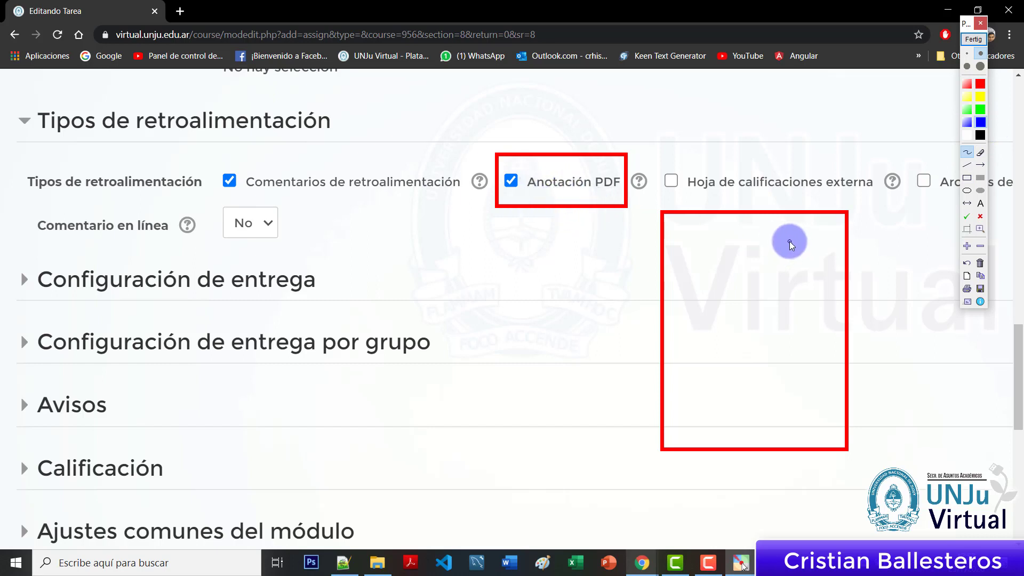
{"action": "left_click_drag", "start_coordinate": [791, 245], "coordinate": [811, 239]}
{"action": "mouse_move", "coordinate": [811, 288]}
{"action": "left_mouse_down"}
{"action": "mouse_move", "coordinate": [789, 300]}
{"action": "mouse_move", "coordinate": [803, 303]}
{"action": "mouse_move", "coordinate": [805, 352]}
{"action": "mouse_move", "coordinate": [789, 353]}
{"action": "mouse_move", "coordinate": [812, 370]}
{"action": "left_mouse_up"}
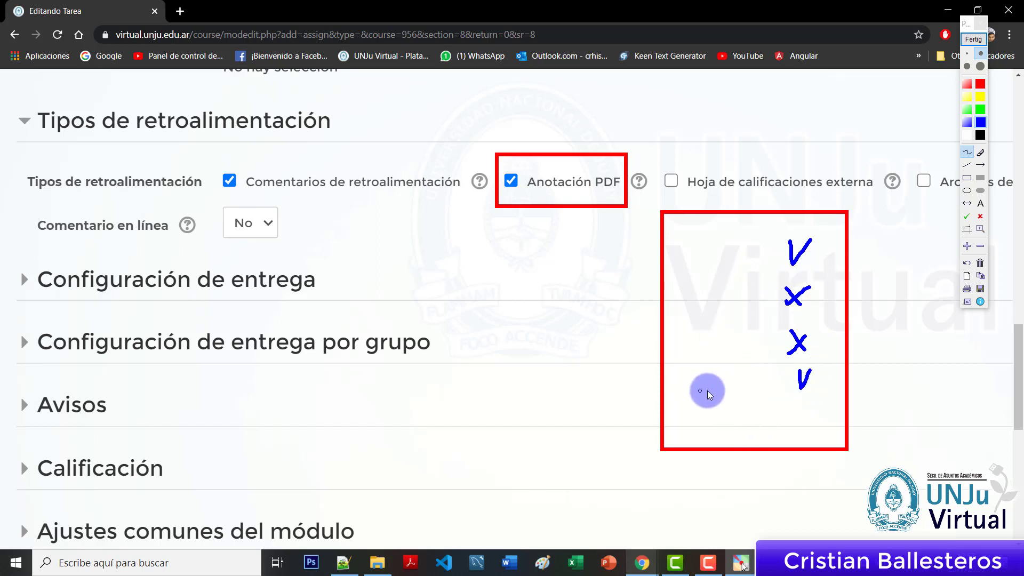
{"action": "left_click_drag", "start_coordinate": [712, 388], "coordinate": [775, 388]}
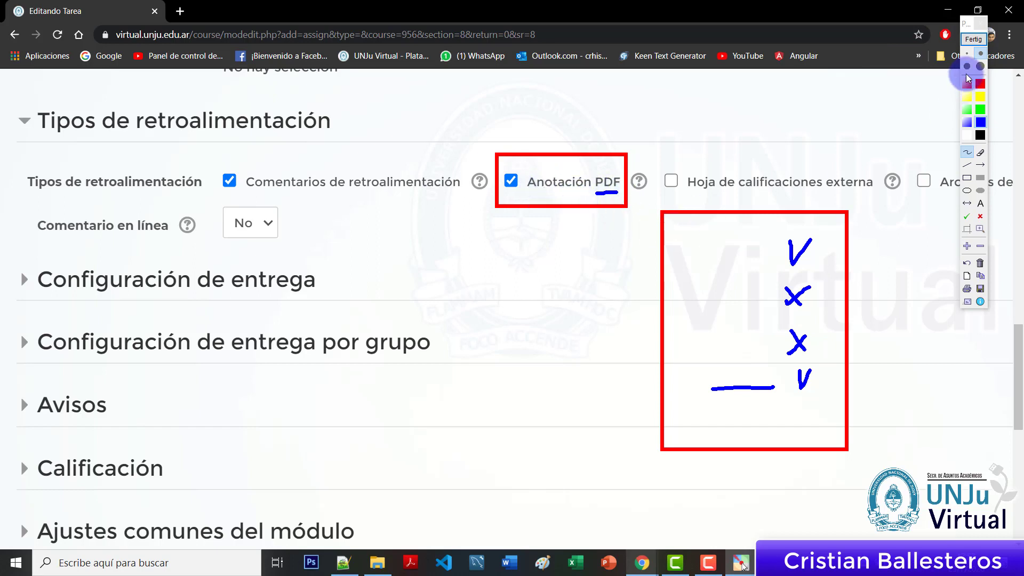
{"action": "left_click", "coordinate": [971, 40]}
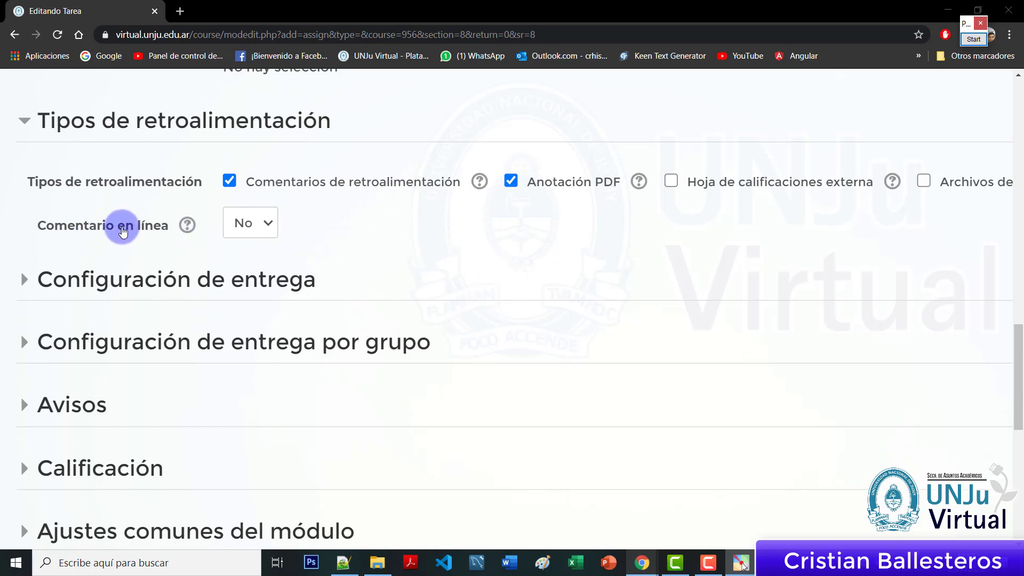
Collapse the Tipos de retroalimentación section and expand Configuración de entrega to show its settings
{"action": "left_click", "coordinate": [30, 122]}
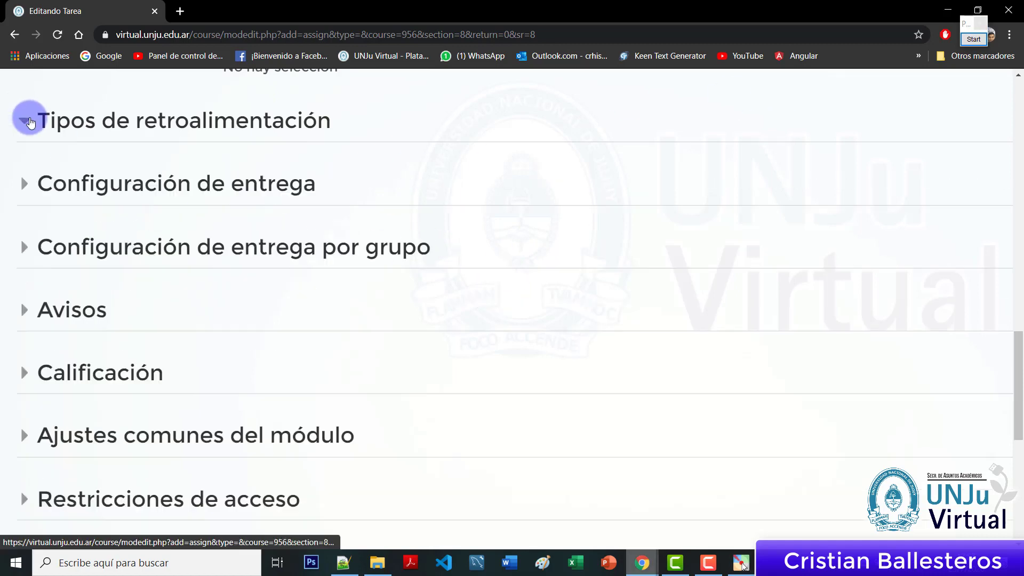
{"action": "left_click", "coordinate": [96, 179]}
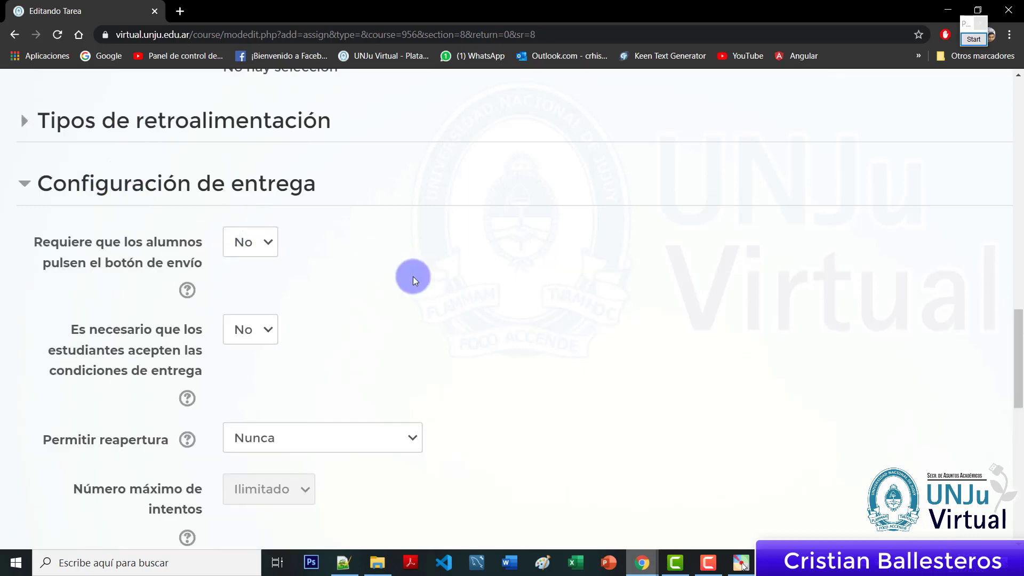
{"action": "scroll", "coordinate": [412, 277], "scroll_direction": "down", "scroll_amount": 1}
{"action": "scroll", "coordinate": [412, 278], "scroll_direction": "up", "scroll_amount": 1}
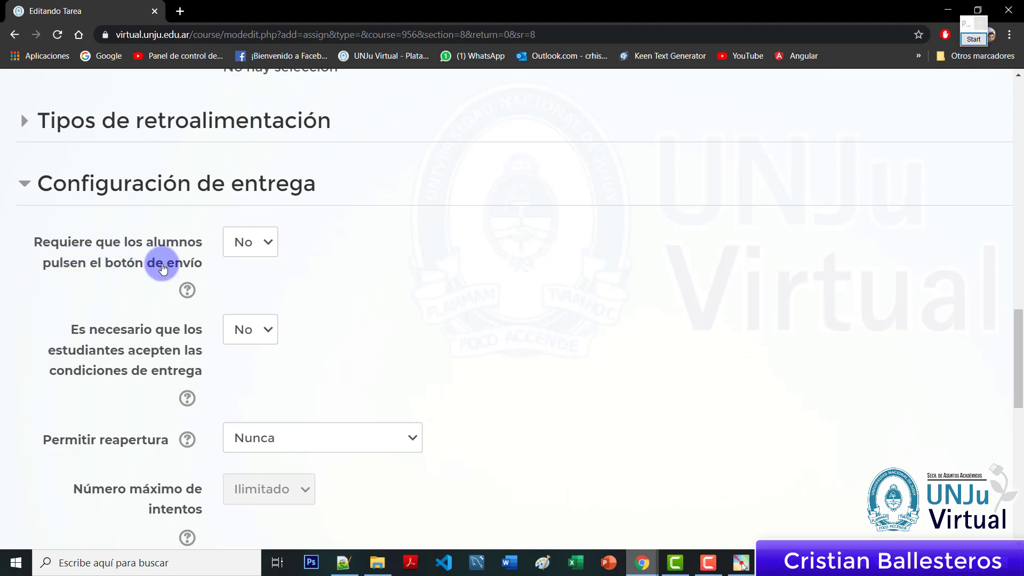
Check the choices for requiring the submit button and for accepting the submission conditions, keeping No for both
{"action": "left_click", "coordinate": [254, 257]}
{"action": "left_click", "coordinate": [257, 271]}
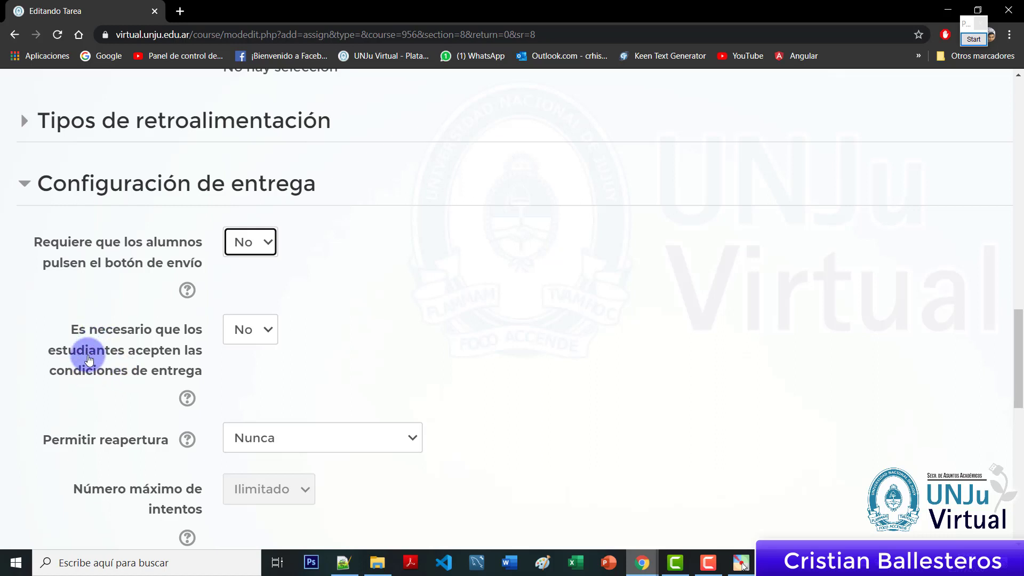
{"action": "left_click", "coordinate": [267, 331]}
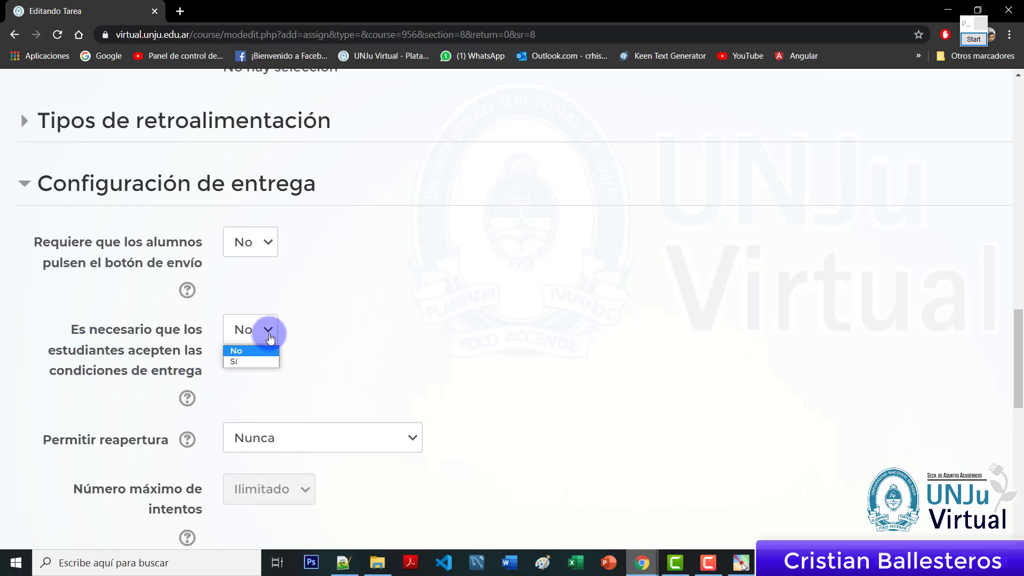
{"action": "left_click", "coordinate": [267, 331]}
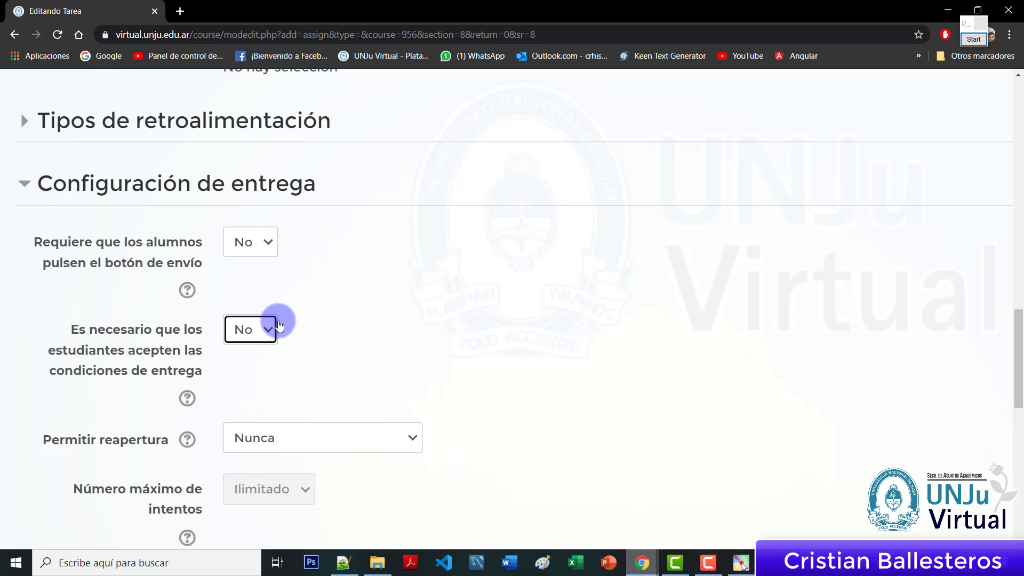
{"action": "left_click", "coordinate": [357, 277]}
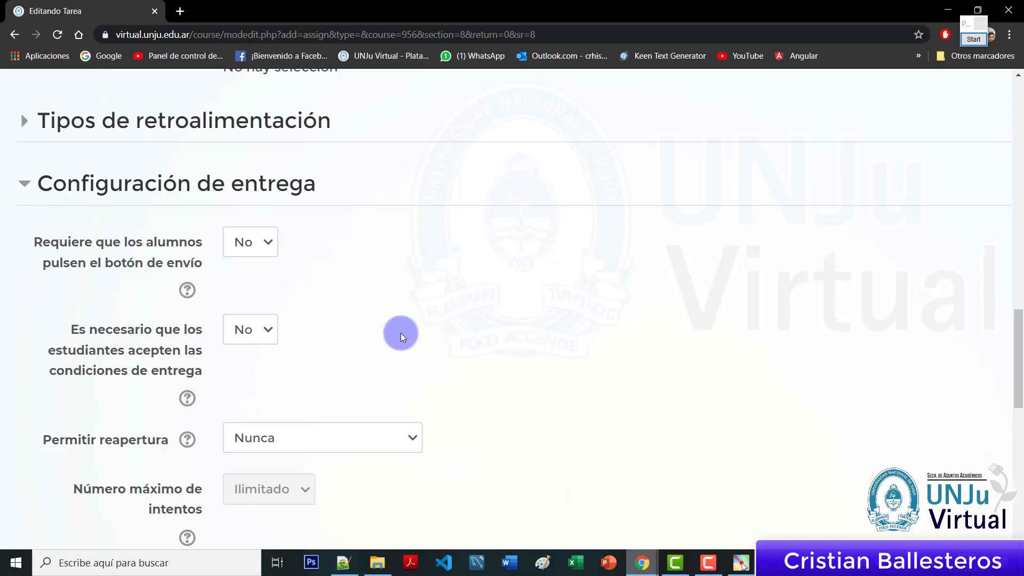
Review the Permitir reapertura choices and keep Nunca
{"action": "scroll", "coordinate": [424, 348], "scroll_direction": "down", "scroll_amount": 1}
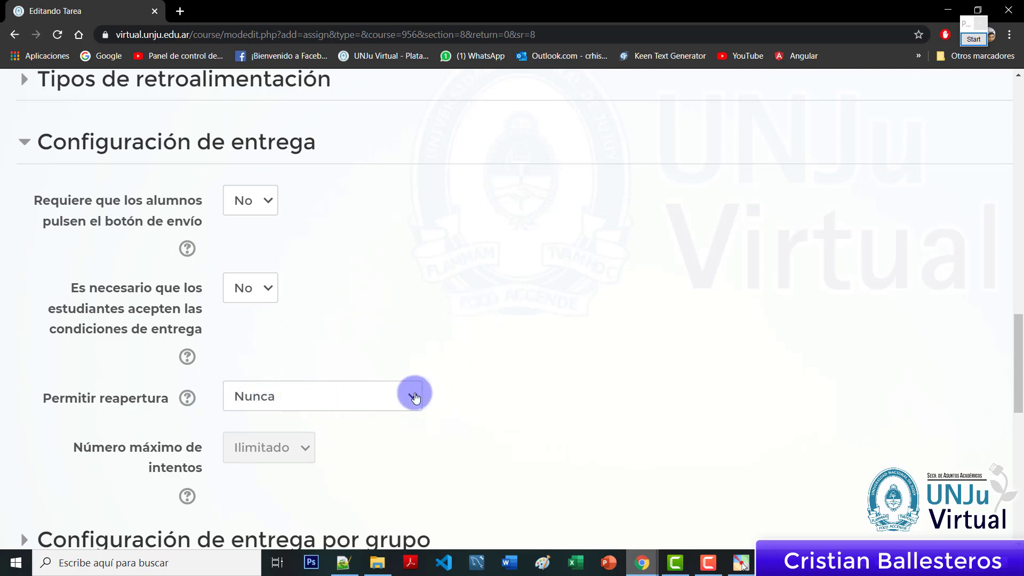
{"action": "left_click", "coordinate": [413, 395]}
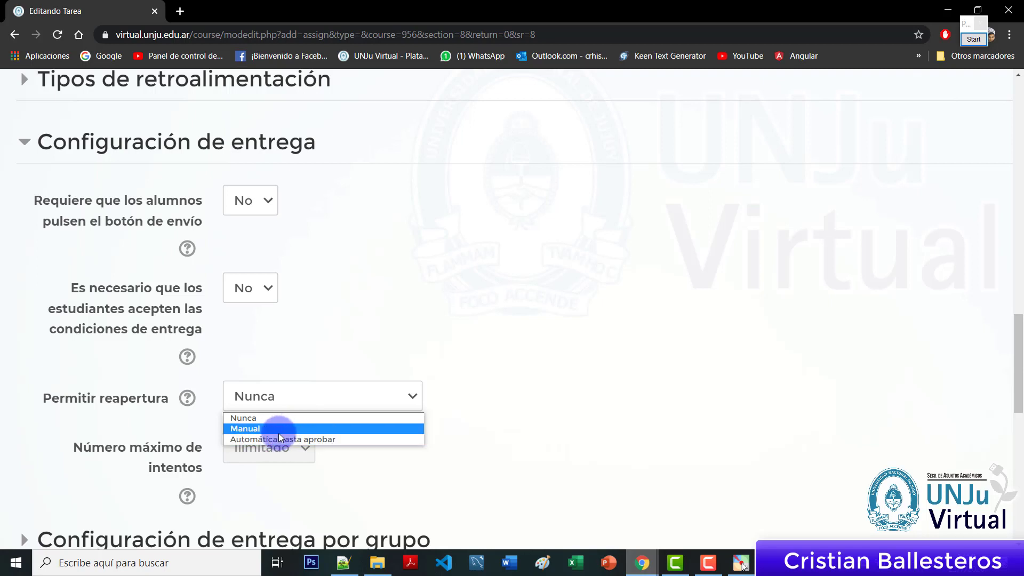
{"action": "left_click", "coordinate": [247, 418]}
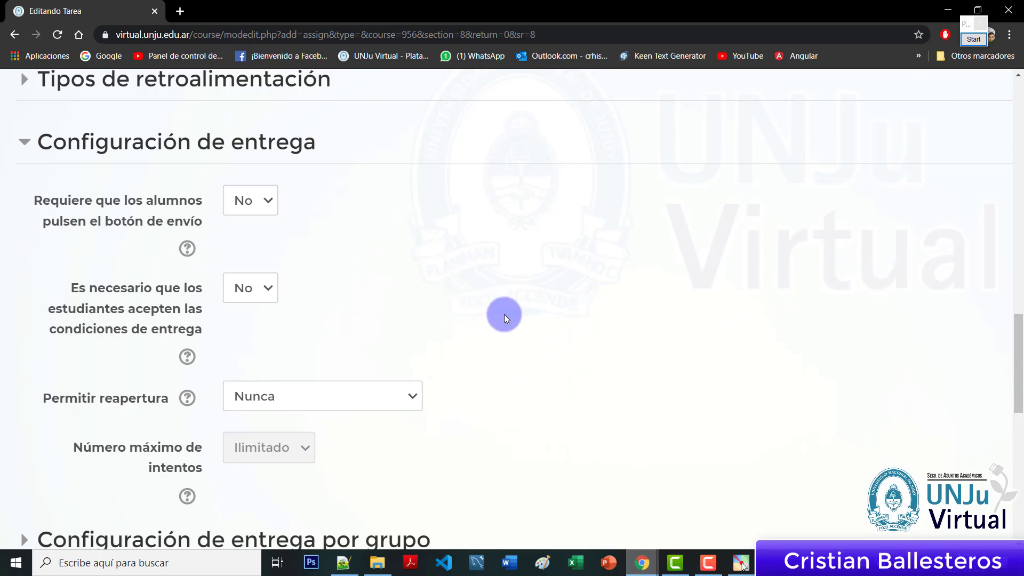
Expand Configuración de entrega por grupo, frame the Entrega por grupos setting with a red annotation rectangle, and end the annotation
{"action": "scroll", "coordinate": [504, 315], "scroll_direction": "down", "scroll_amount": 2}
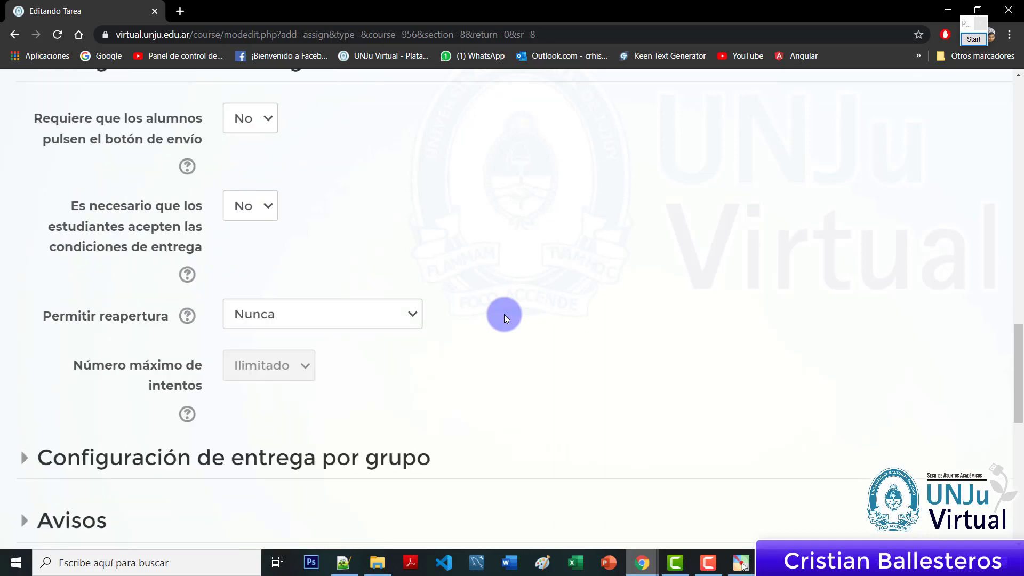
{"action": "scroll", "coordinate": [504, 315], "scroll_direction": "down", "scroll_amount": 5}
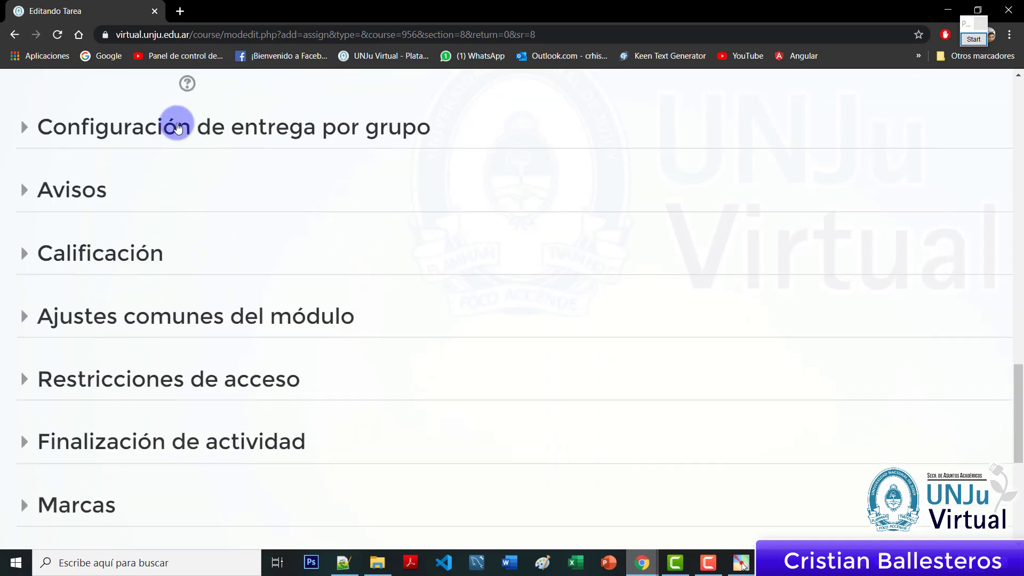
{"action": "left_click", "coordinate": [176, 122]}
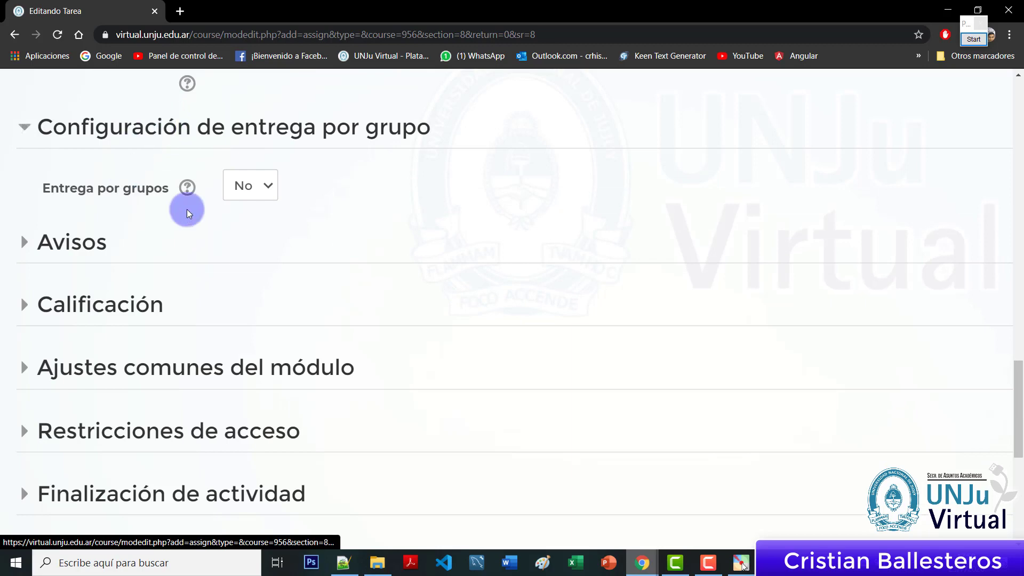
{"action": "left_click", "coordinate": [973, 39]}
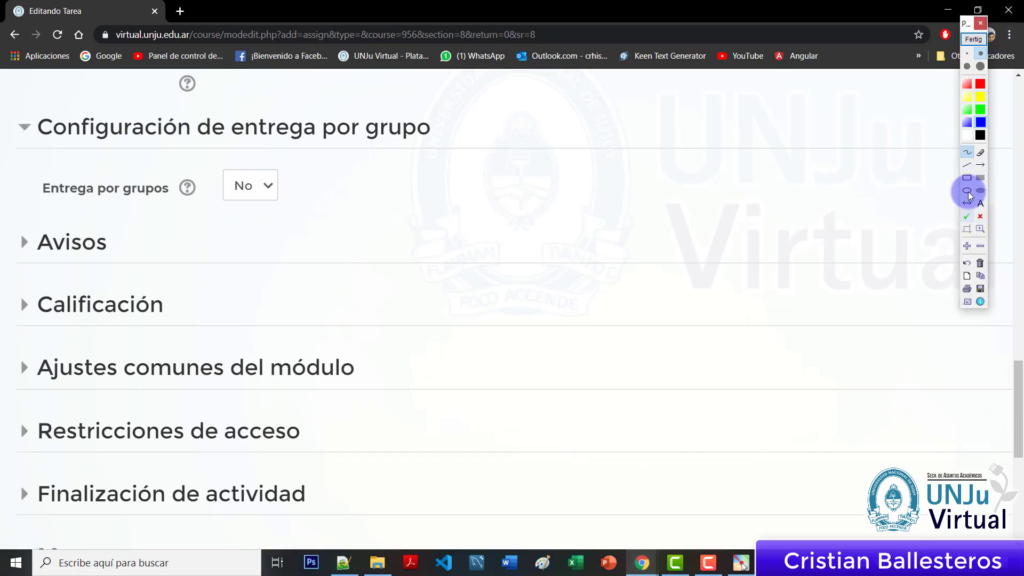
{"action": "left_click", "coordinate": [968, 178]}
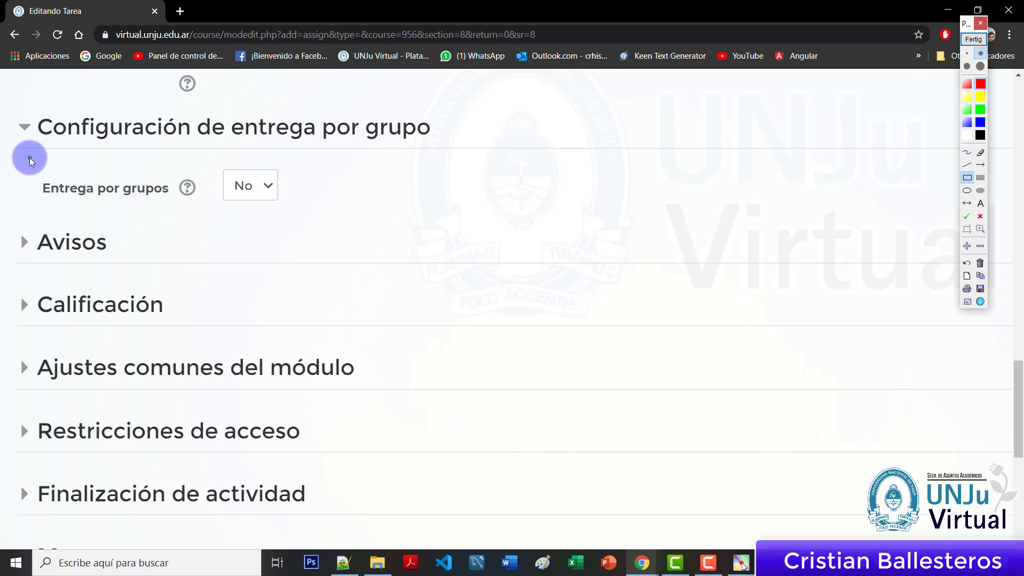
{"action": "mouse_move", "coordinate": [29, 158]}
{"action": "left_mouse_down"}
{"action": "mouse_move", "coordinate": [245, 213]}
{"action": "mouse_move", "coordinate": [294, 212]}
{"action": "left_mouse_up"}
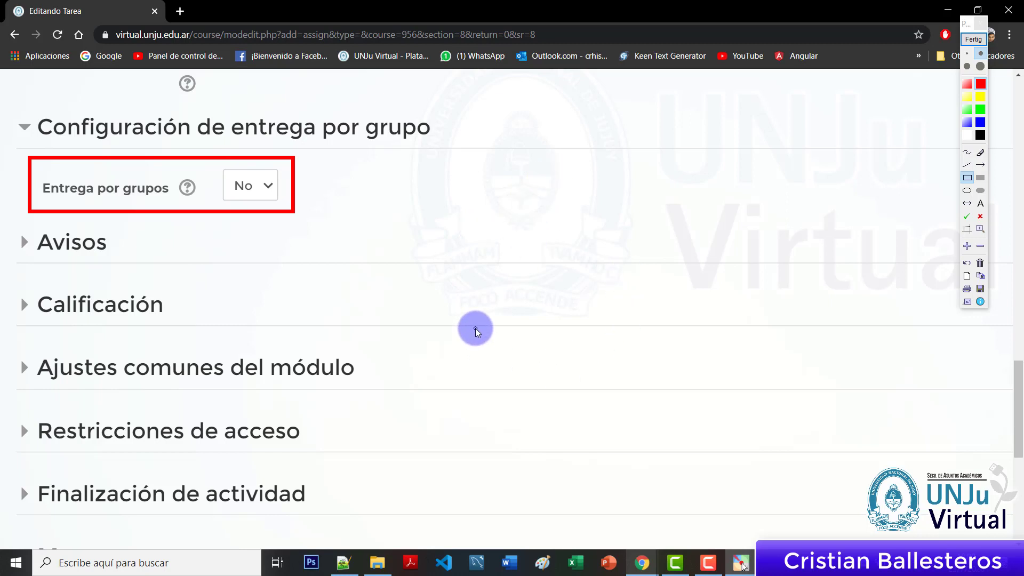
{"action": "left_click", "coordinate": [972, 40]}
Try Sí for Entrega por grupos to show the additional group settings, and return it to No
{"action": "left_click", "coordinate": [267, 188]}
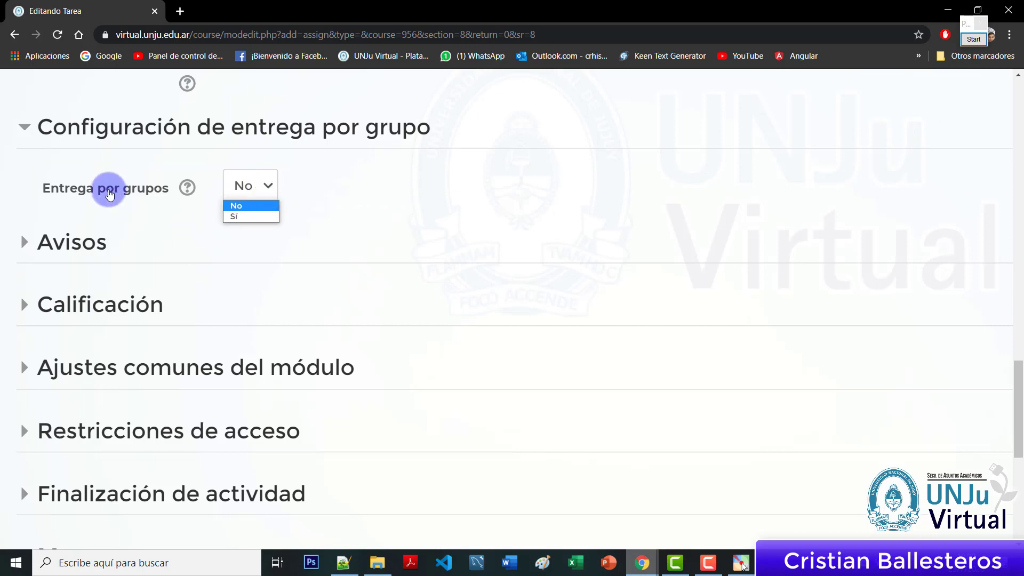
{"action": "left_click", "coordinate": [245, 216]}
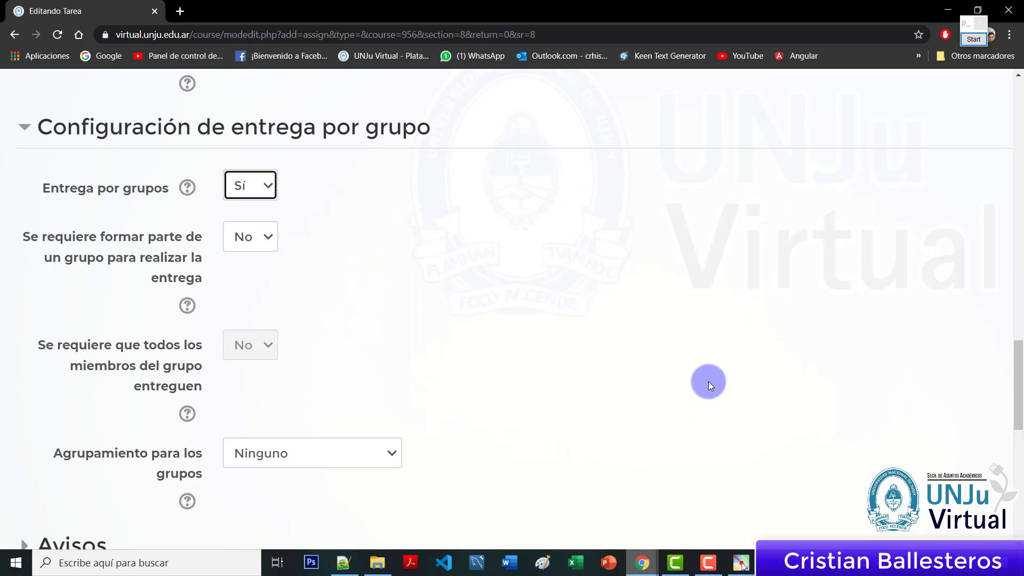
{"action": "left_click", "coordinate": [265, 195]}
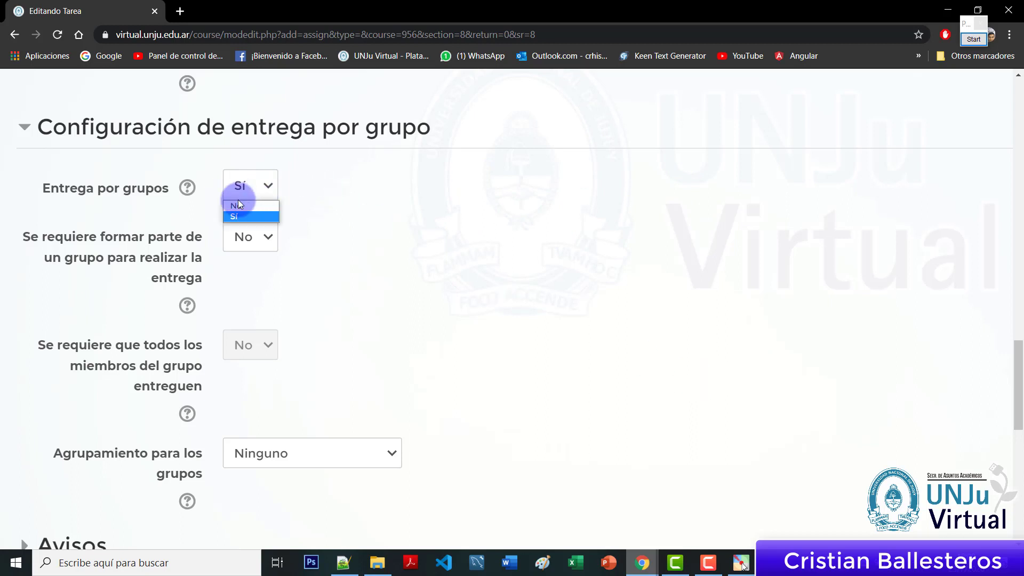
{"action": "left_click", "coordinate": [238, 203]}
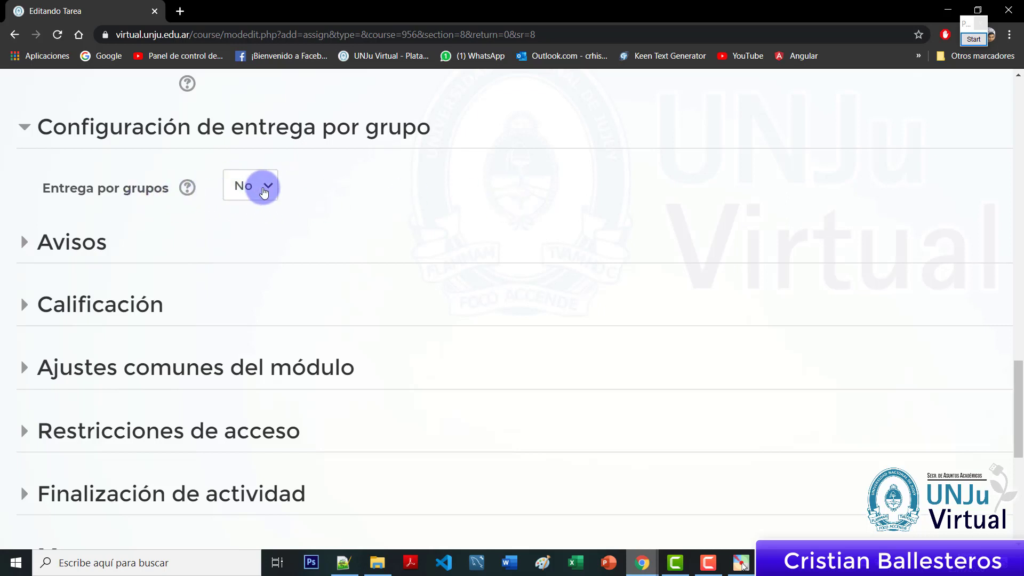
{"action": "left_click", "coordinate": [264, 191]}
{"action": "left_click", "coordinate": [243, 192]}
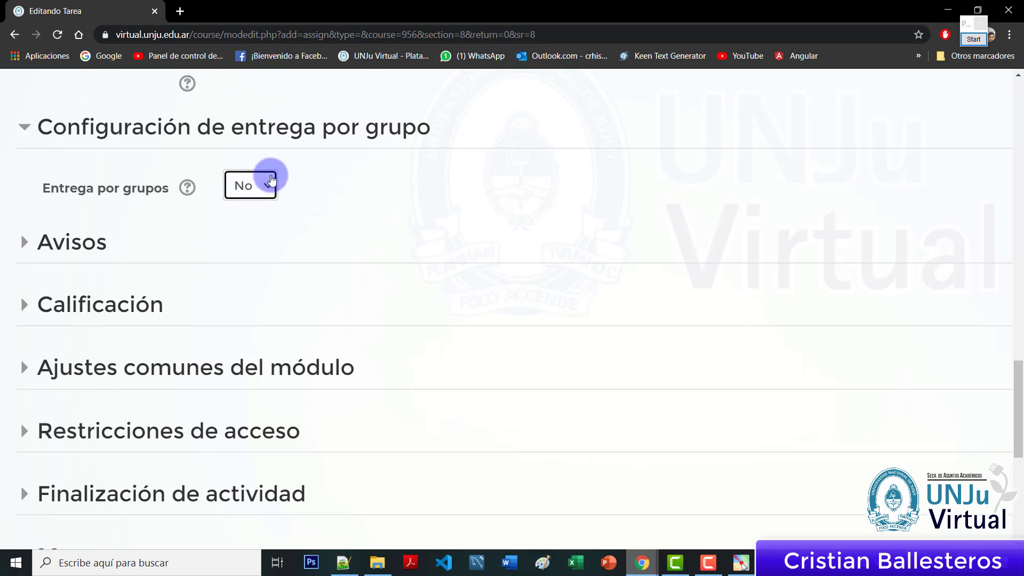
{"action": "left_click", "coordinate": [255, 185]}
{"action": "left_click", "coordinate": [231, 205]}
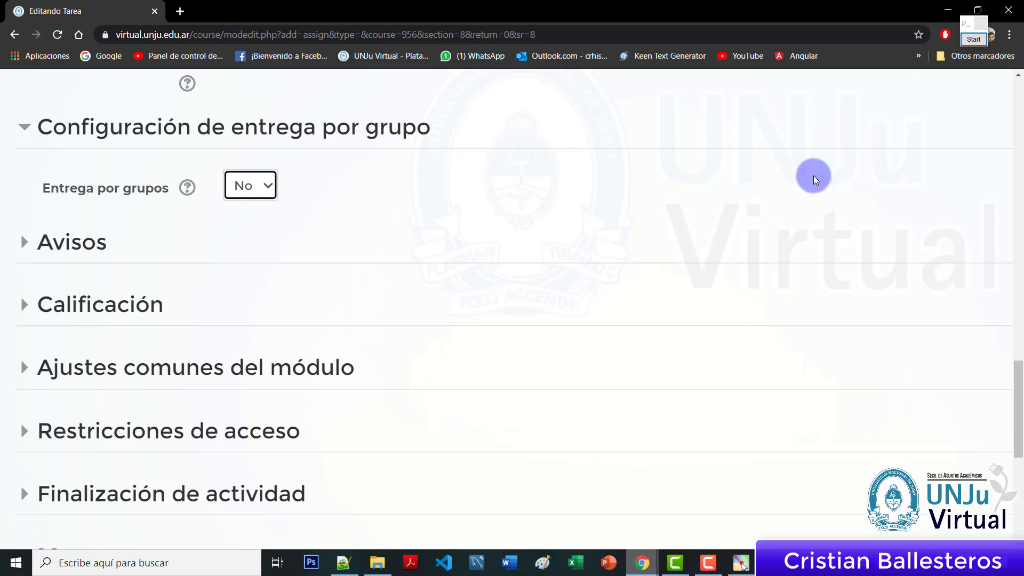
{"action": "left_click", "coordinate": [337, 212]}
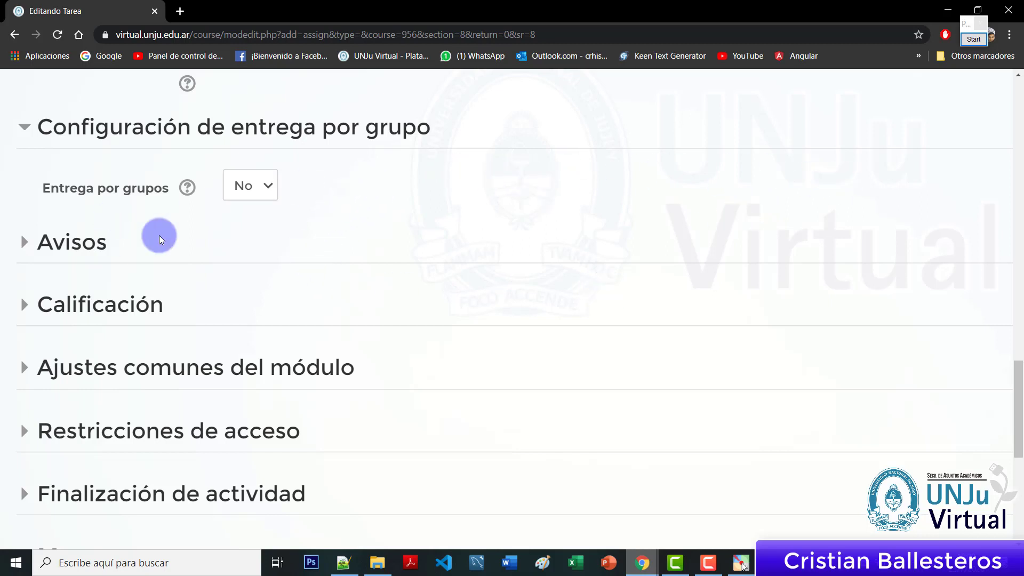
Set both Entrega por grupos and Se requiere formar parte de un grupo para realizar la entrega to Sí
{"action": "left_click", "coordinate": [227, 196]}
{"action": "left_click", "coordinate": [242, 219]}
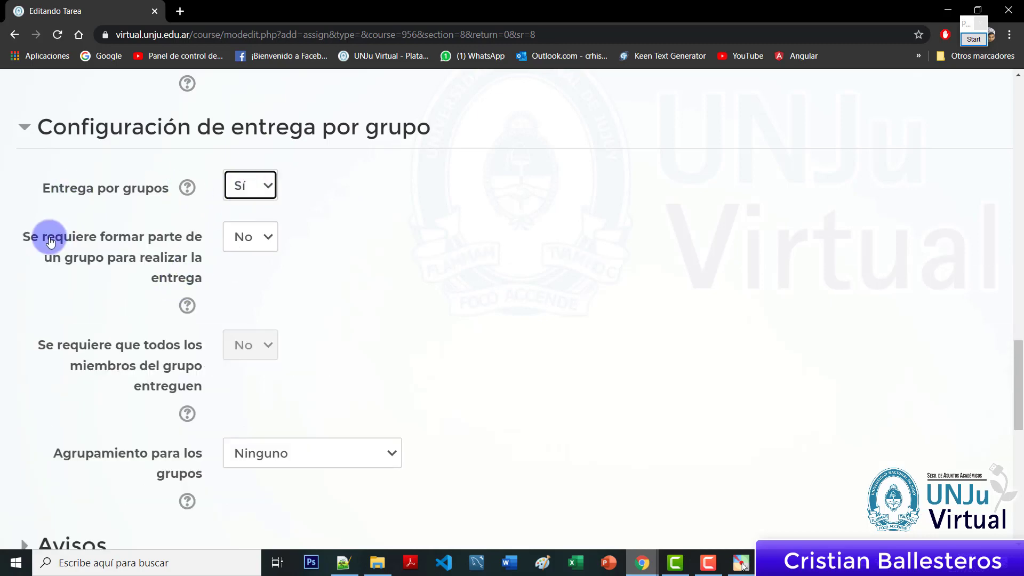
{"action": "left_click", "coordinate": [254, 237]}
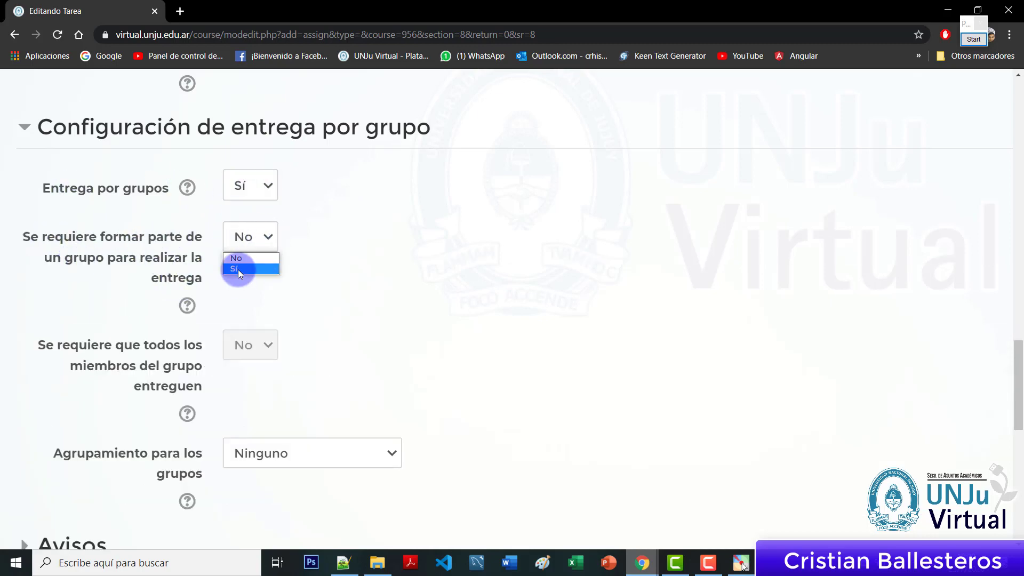
{"action": "left_click", "coordinate": [238, 270]}
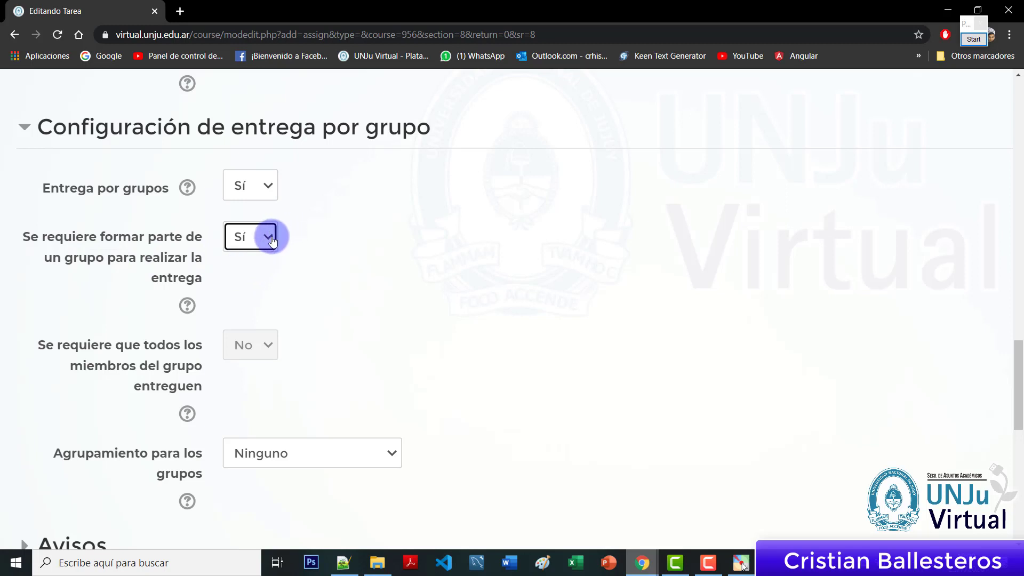
{"action": "left_click", "coordinate": [272, 241]}
{"action": "left_click", "coordinate": [263, 261]}
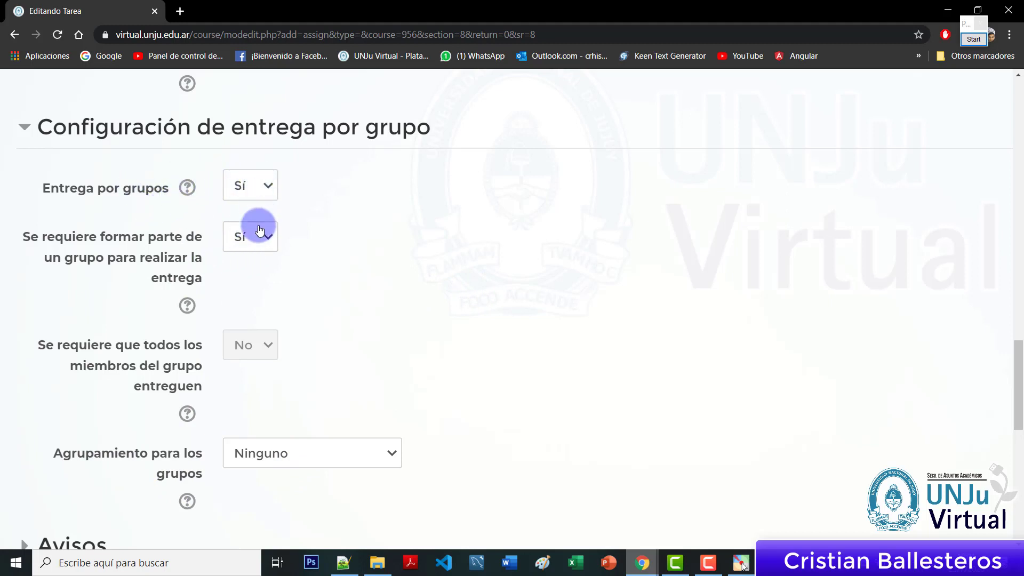
Disable group submissions for the assignment by setting Entrega por grupos to No
{"action": "left_click", "coordinate": [256, 185]}
{"action": "left_click", "coordinate": [238, 208]}
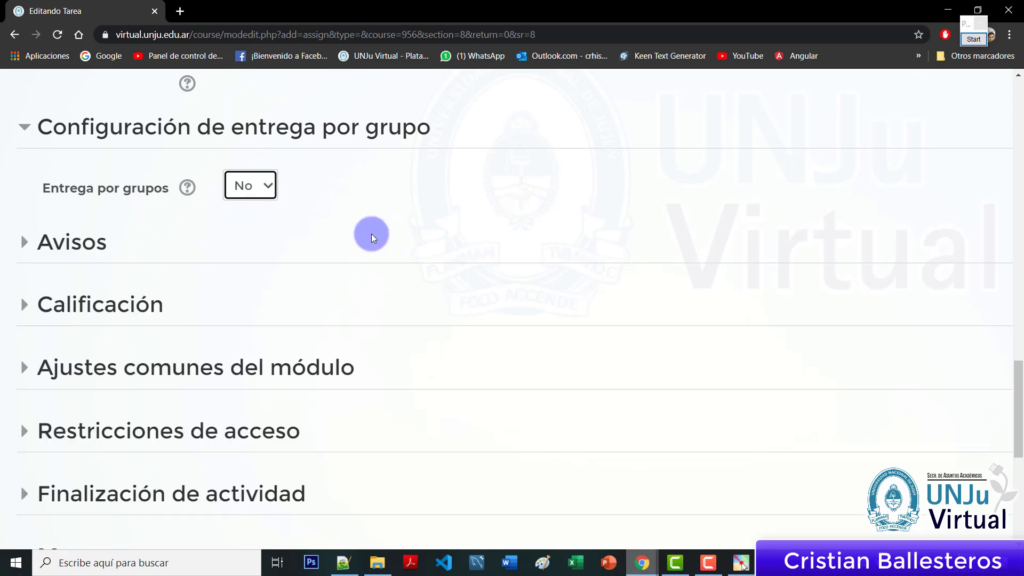
{"action": "left_click", "coordinate": [373, 205]}
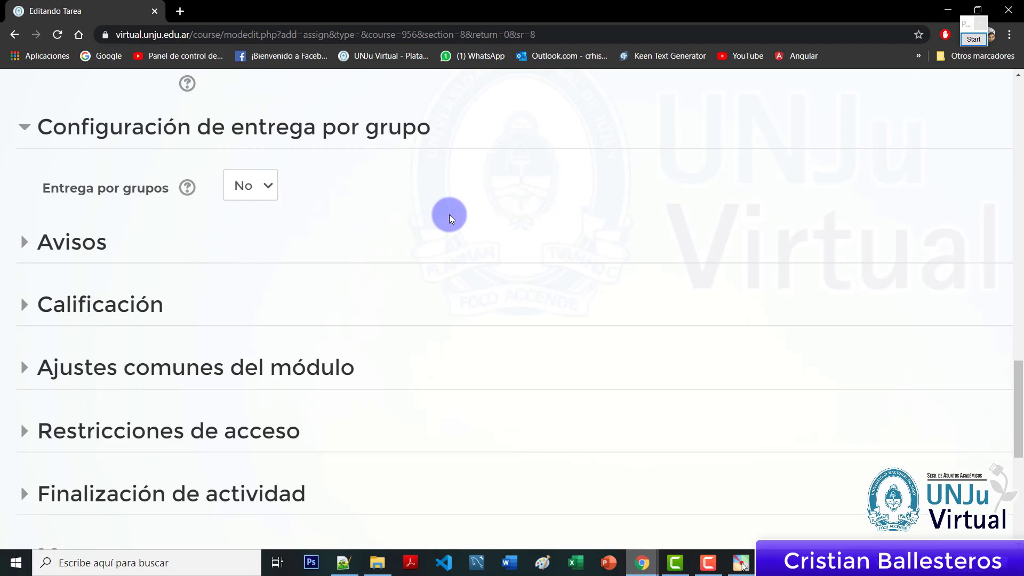
Expand the Avisos section and review the choices for notifying graders about submissions and about late submissions
{"action": "scroll", "coordinate": [449, 214], "scroll_direction": "down", "scroll_amount": 1}
{"action": "left_click", "coordinate": [99, 152]}
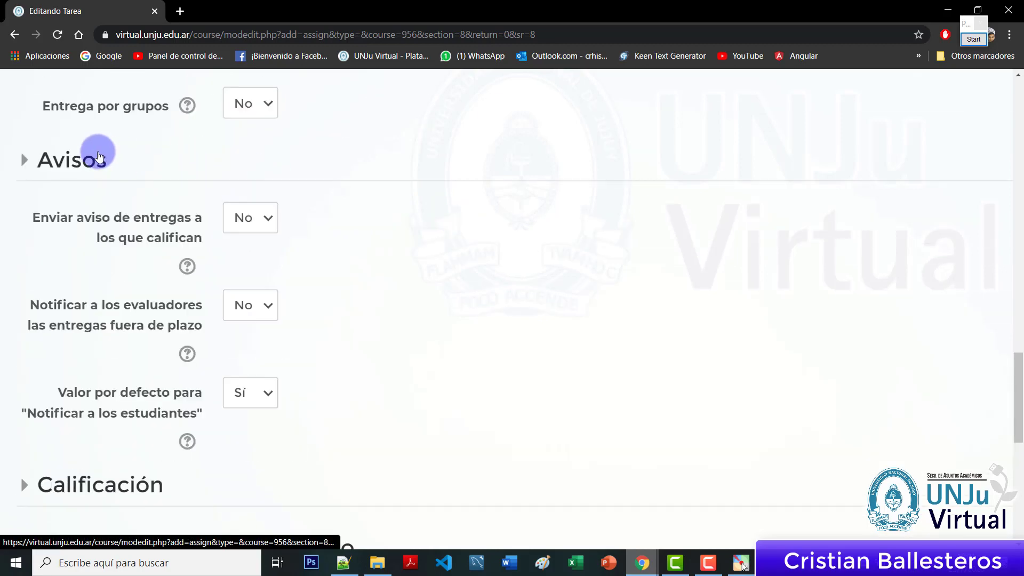
{"action": "scroll", "coordinate": [363, 244], "scroll_direction": "down", "scroll_amount": 1}
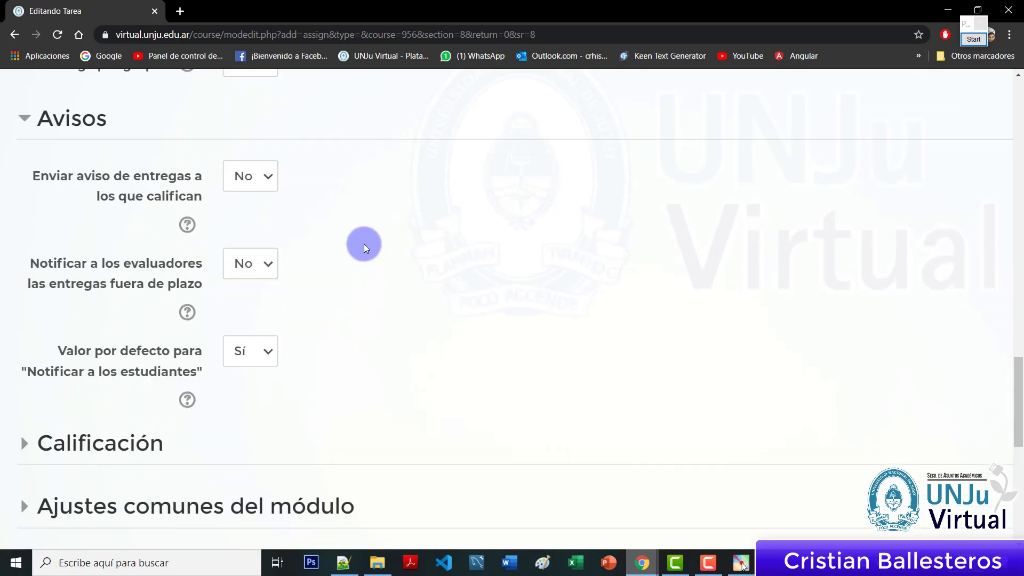
{"action": "scroll", "coordinate": [364, 245], "scroll_direction": "up", "scroll_amount": 1}
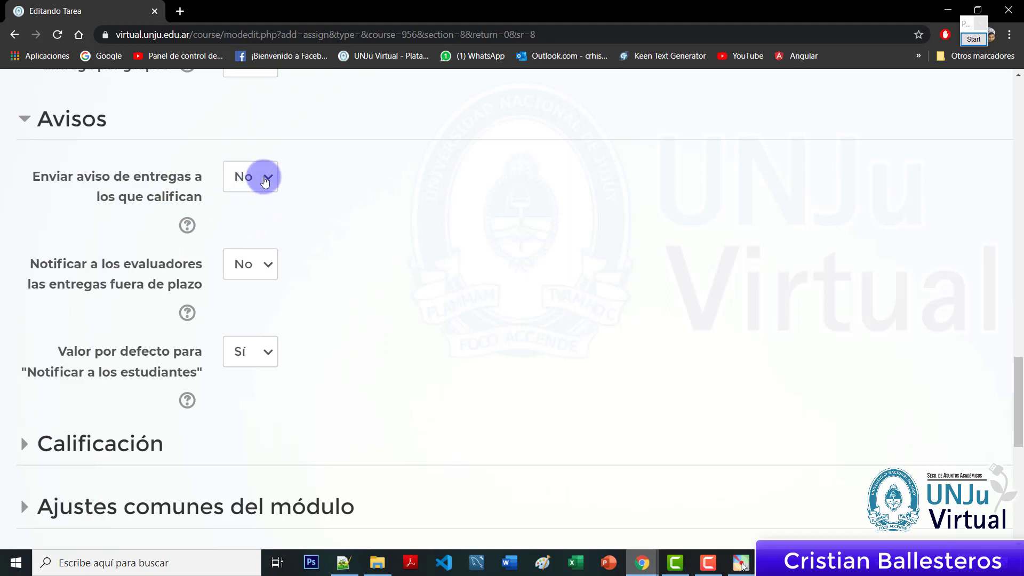
{"action": "left_click", "coordinate": [266, 182]}
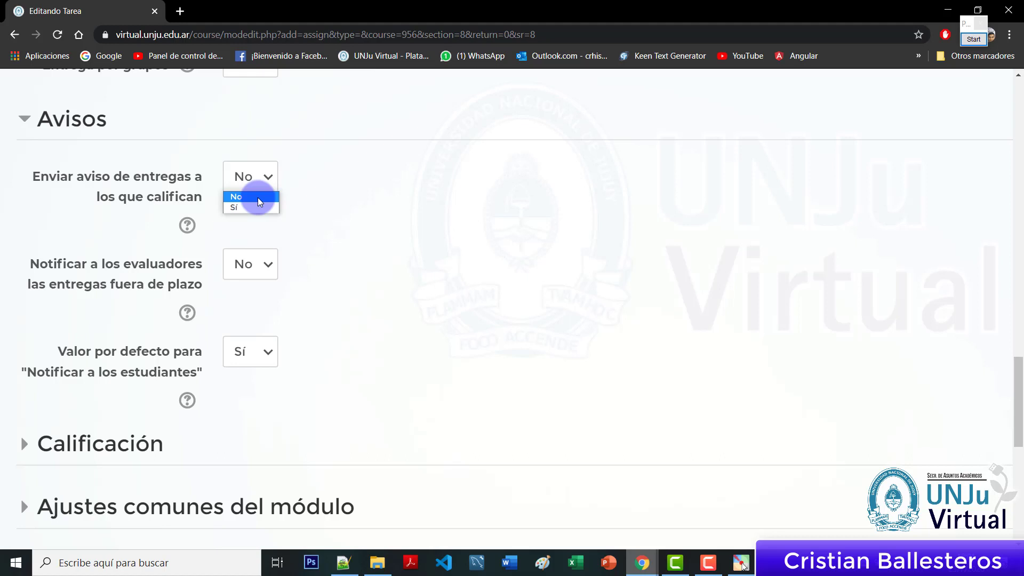
{"action": "left_click", "coordinate": [291, 185]}
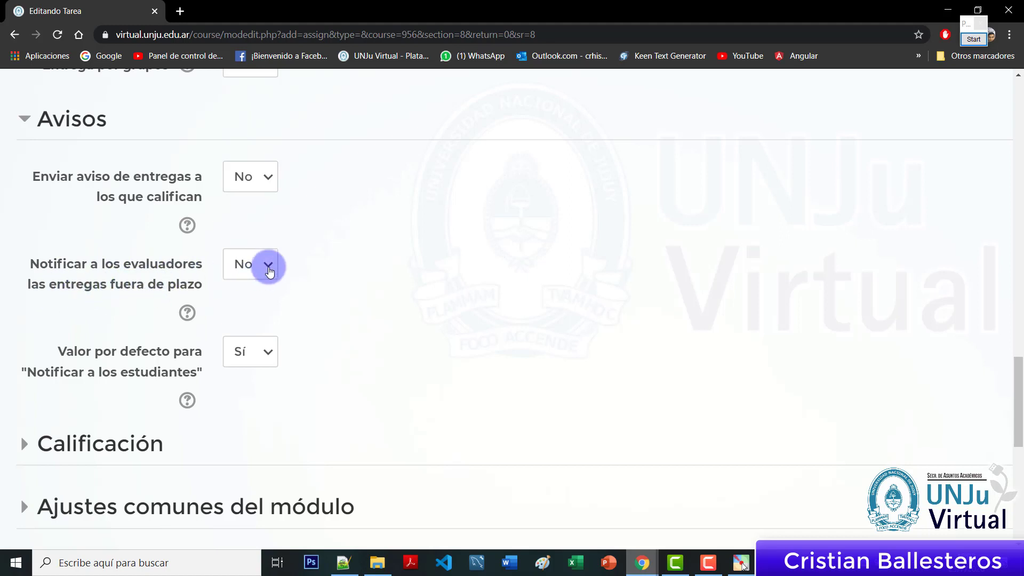
{"action": "left_click", "coordinate": [269, 273]}
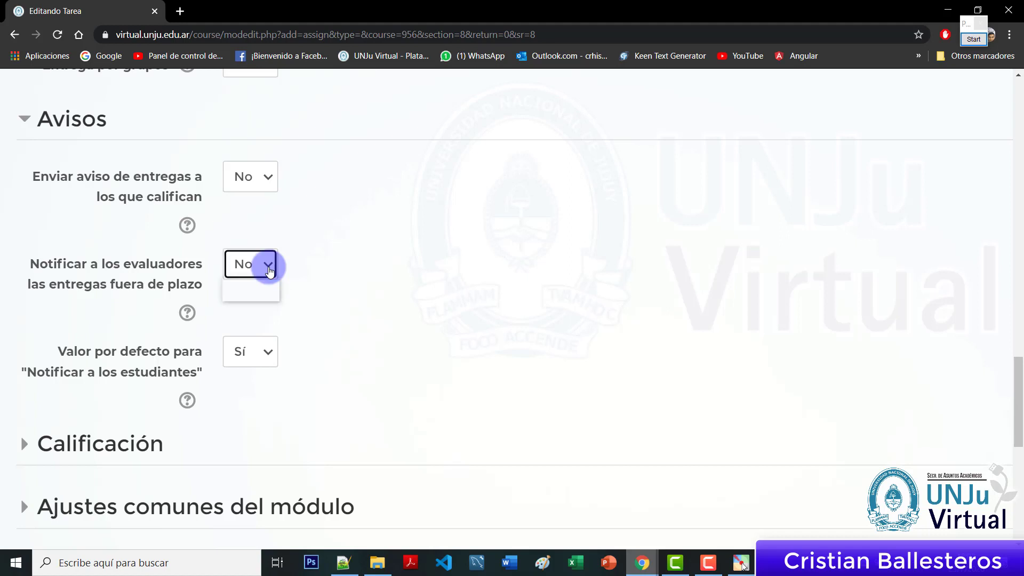
{"action": "left_click", "coordinate": [268, 267]}
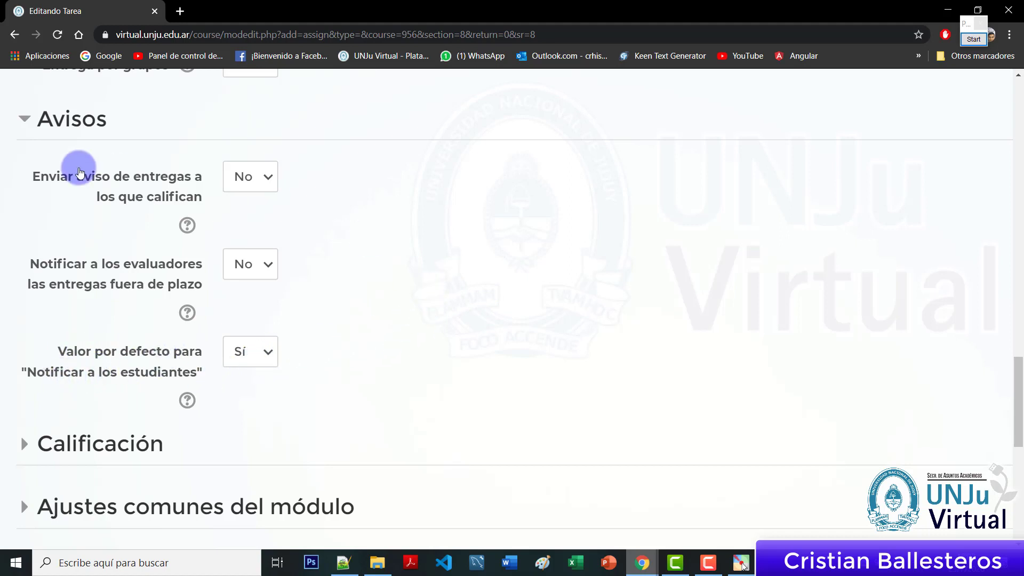
Expand the Calificación section in place of Avisos and choose Puntuación as the grade type
{"action": "left_click", "coordinate": [75, 118]}
{"action": "left_click", "coordinate": [129, 186]}
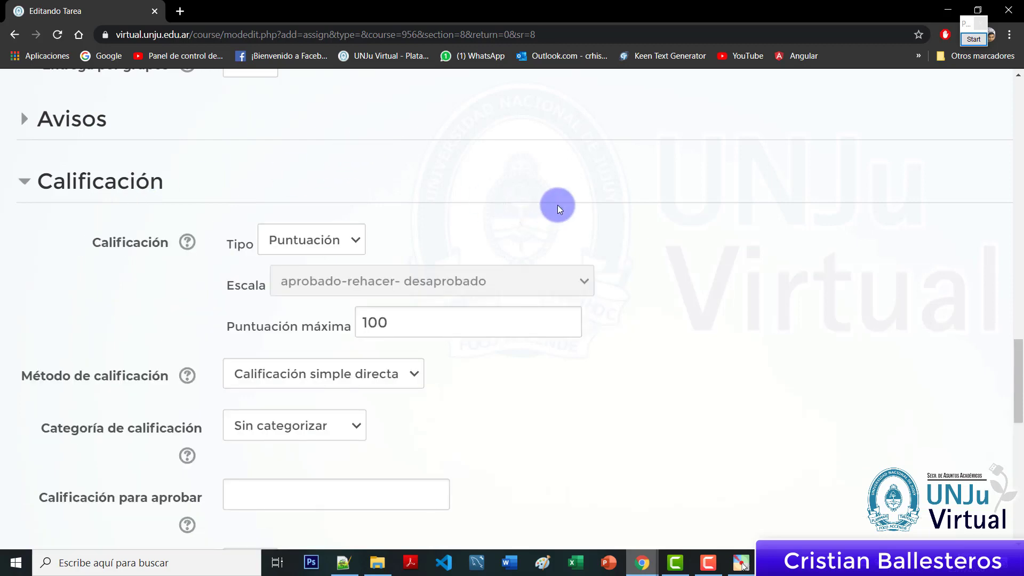
{"action": "scroll", "coordinate": [558, 205], "scroll_direction": "down", "scroll_amount": 2}
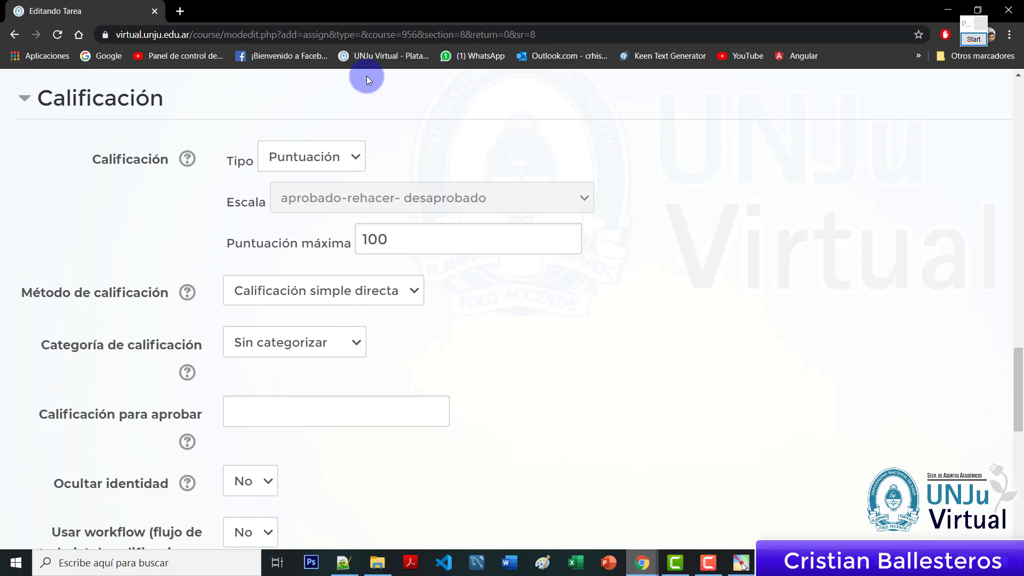
{"action": "left_click", "coordinate": [346, 156]}
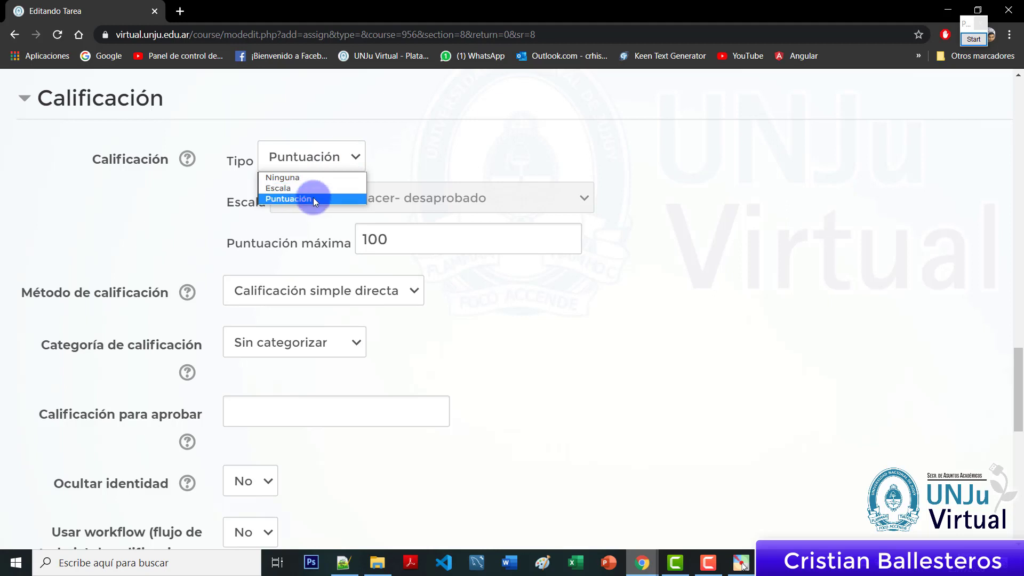
{"action": "left_click", "coordinate": [313, 198]}
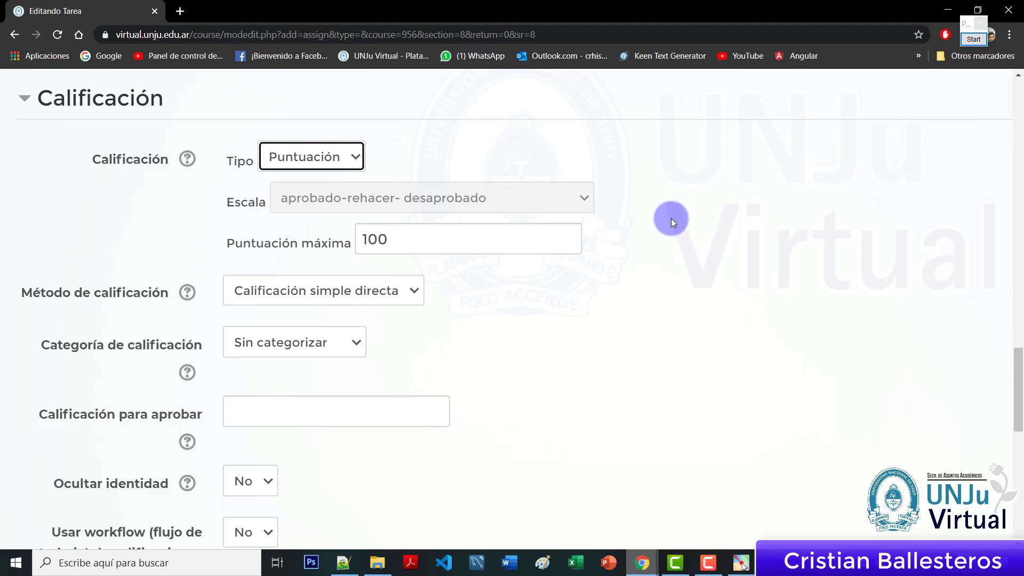
{"action": "left_click", "coordinate": [482, 160]}
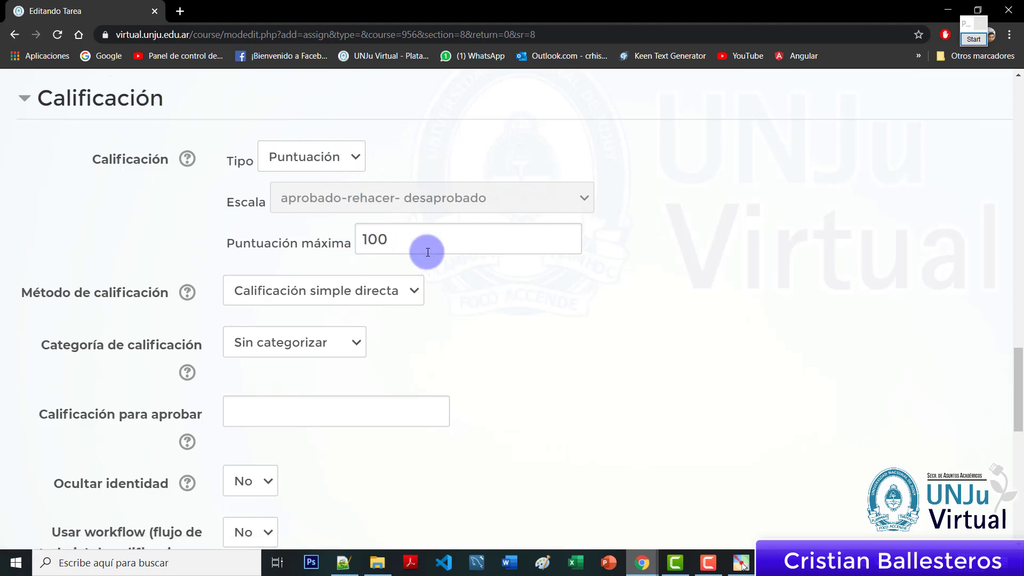
Review the available grade types and the Puntuación máxima field
{"action": "left_click", "coordinate": [331, 163]}
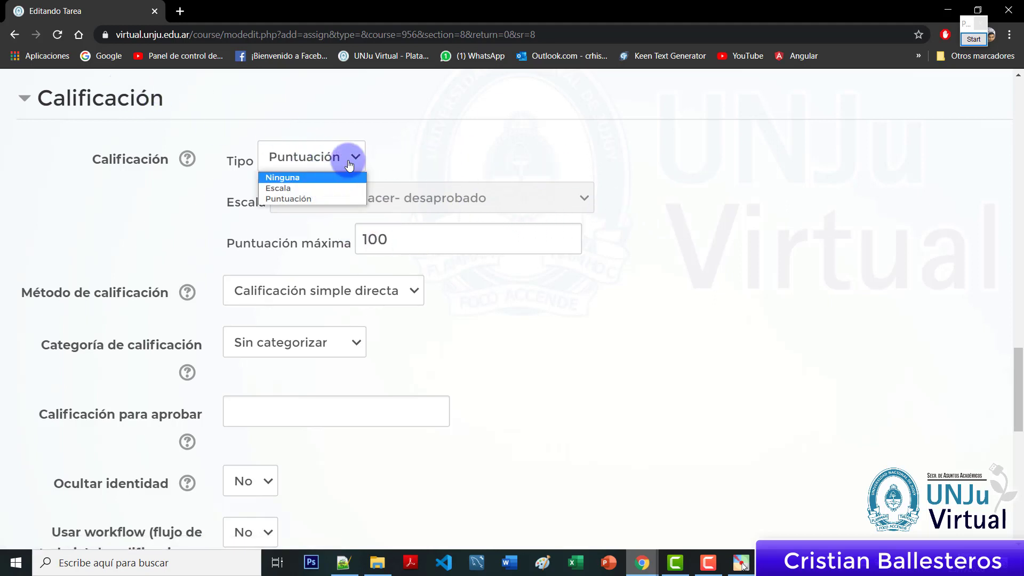
{"action": "left_click", "coordinate": [342, 156]}
{"action": "double_click", "coordinate": [425, 238]}
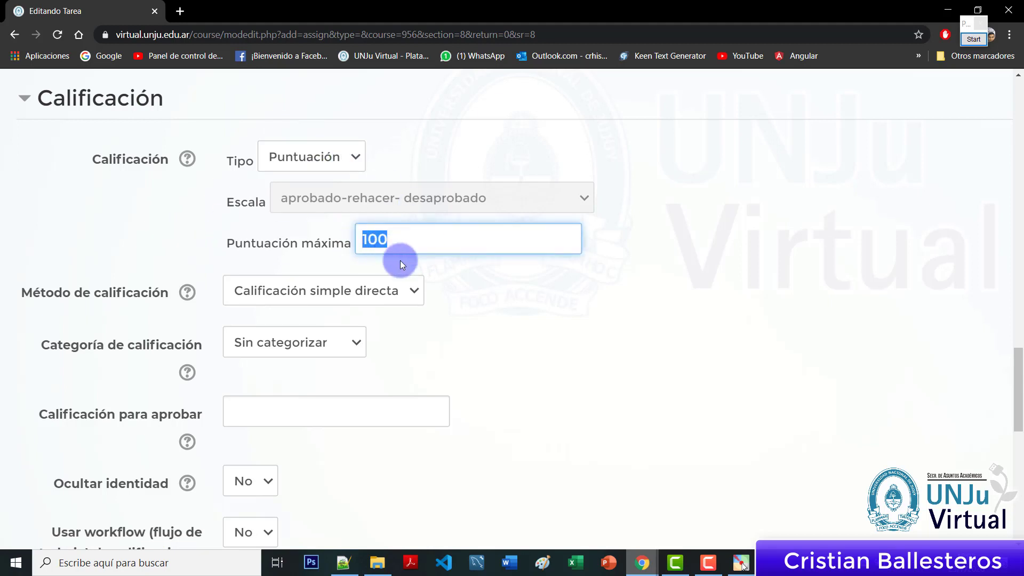
{"action": "left_click", "coordinate": [463, 277]}
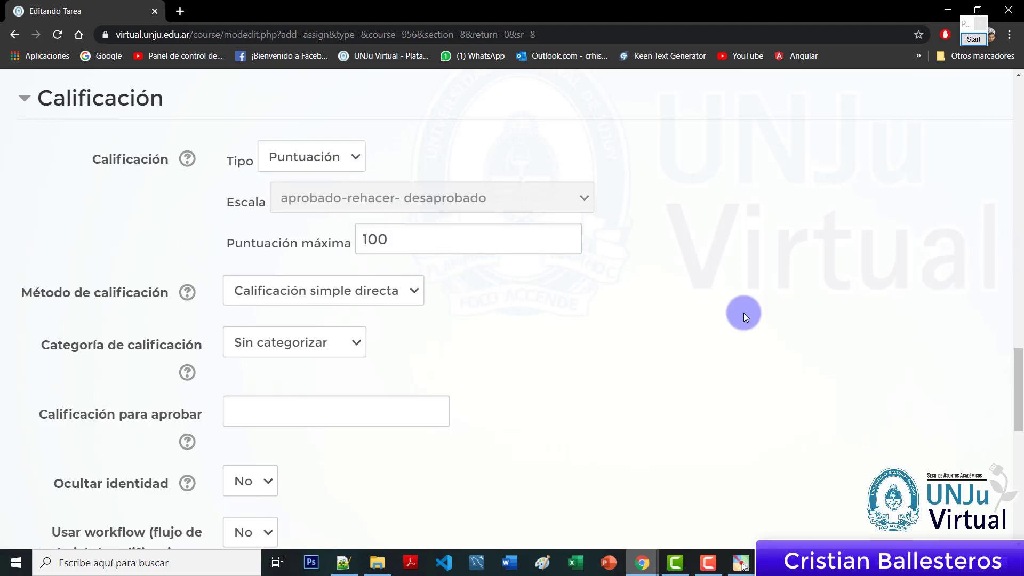
Set the passing grade, Calificación para aprobar, to 70
{"action": "scroll", "coordinate": [617, 371], "scroll_direction": "down", "scroll_amount": 1}
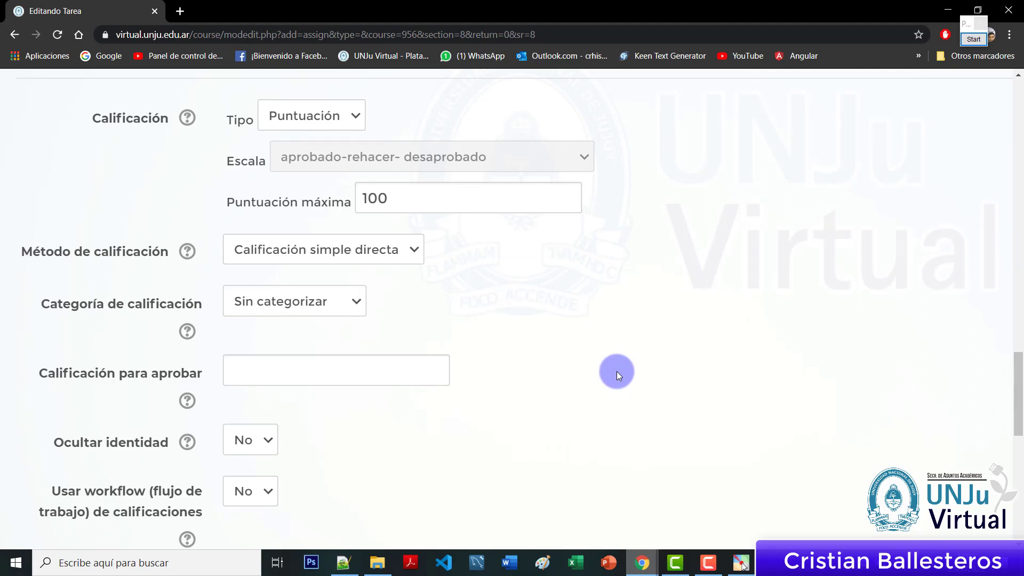
{"action": "double_click", "coordinate": [395, 196]}
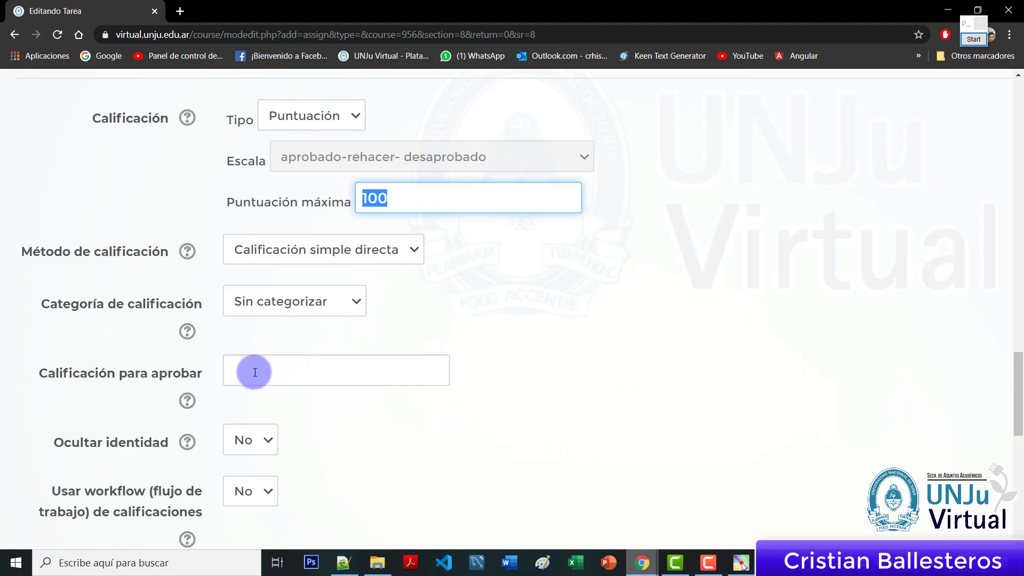
{"action": "left_click", "coordinate": [277, 385]}
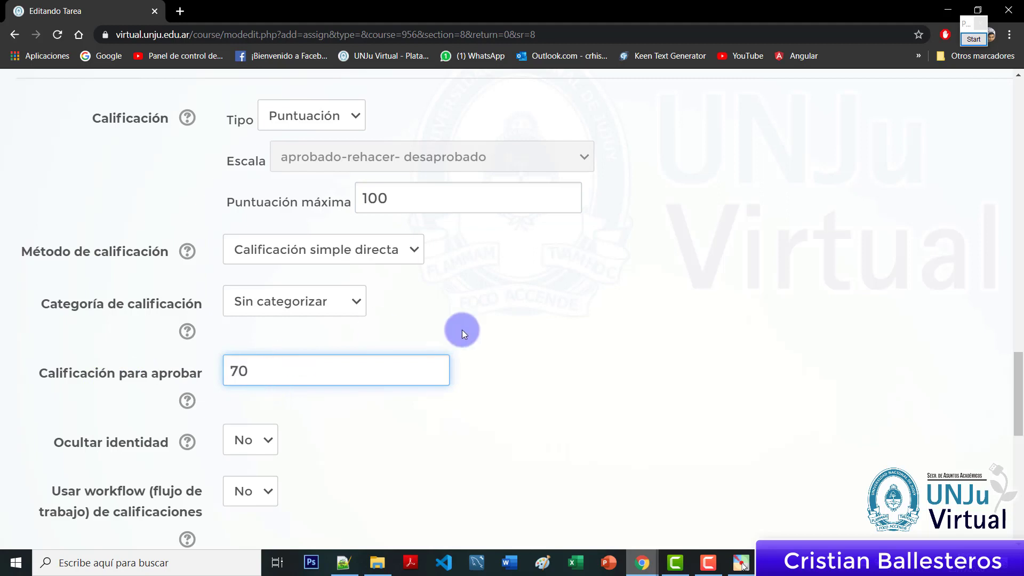
{"action": "double_click", "coordinate": [394, 203]}
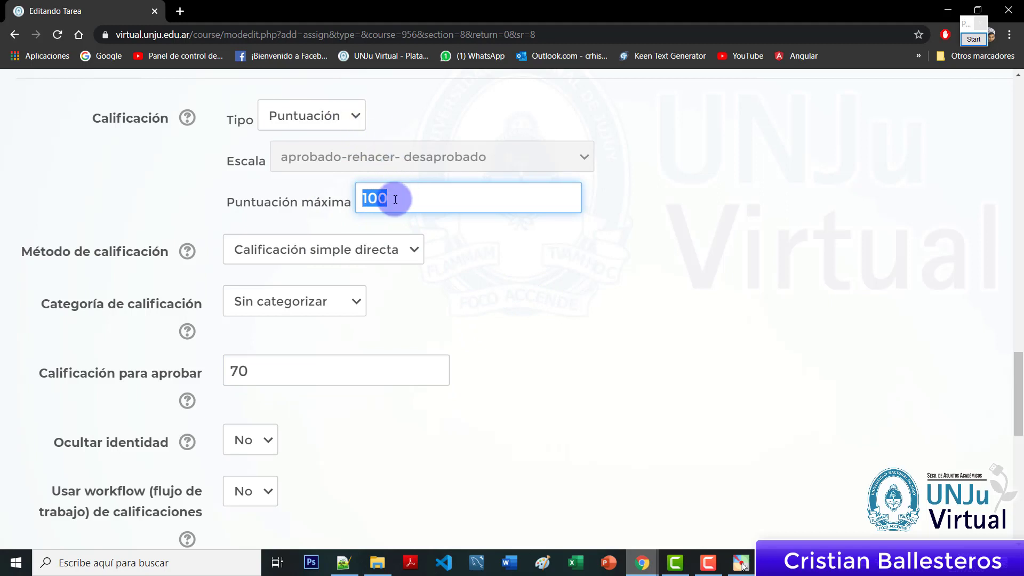
{"action": "left_click", "coordinate": [465, 200]}
{"action": "double_click", "coordinate": [465, 199]}
{"action": "double_click", "coordinate": [291, 379]}
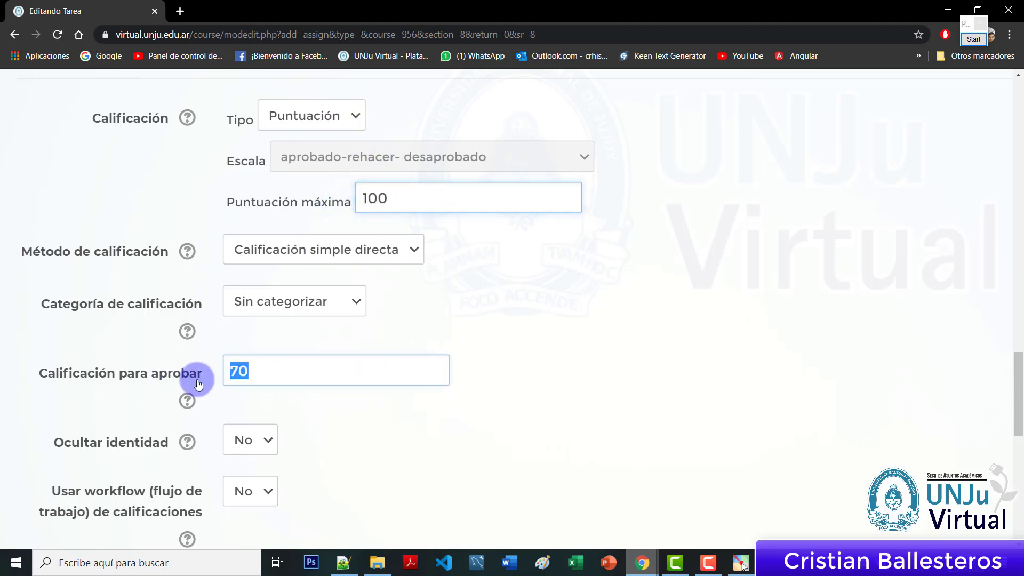
Review the options offered for Método de calificación and Ocultar identidad without changing either setting
{"action": "left_click", "coordinate": [375, 246]}
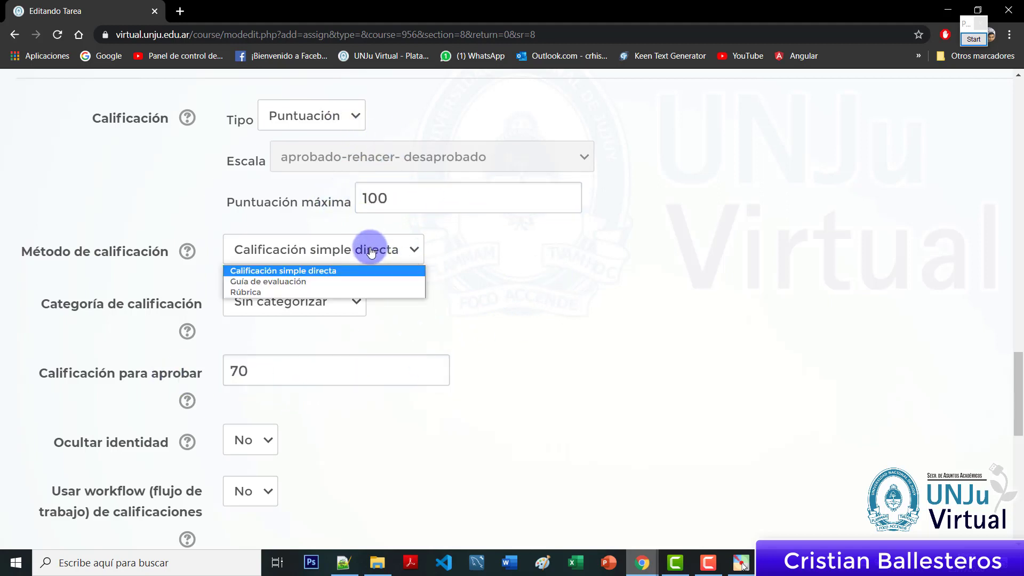
{"action": "left_click", "coordinate": [462, 270]}
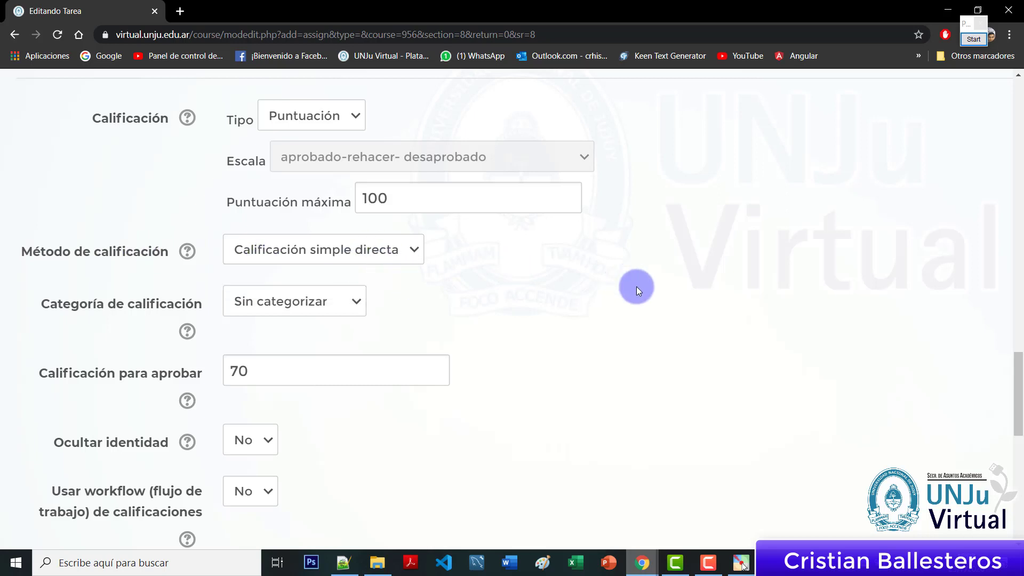
{"action": "scroll", "coordinate": [636, 286], "scroll_direction": "down", "scroll_amount": 1}
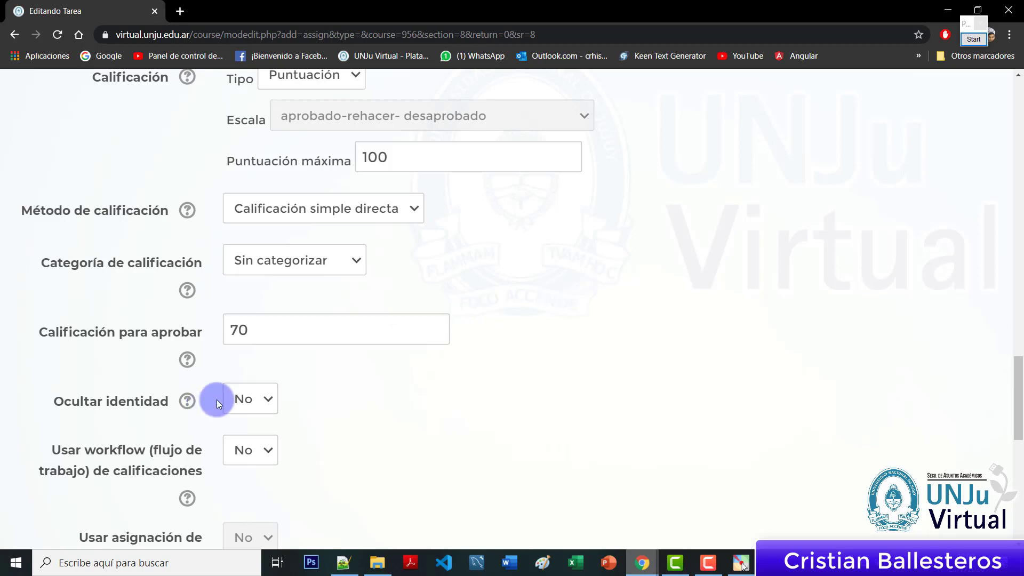
{"action": "scroll", "coordinate": [422, 393], "scroll_direction": "down", "scroll_amount": 2}
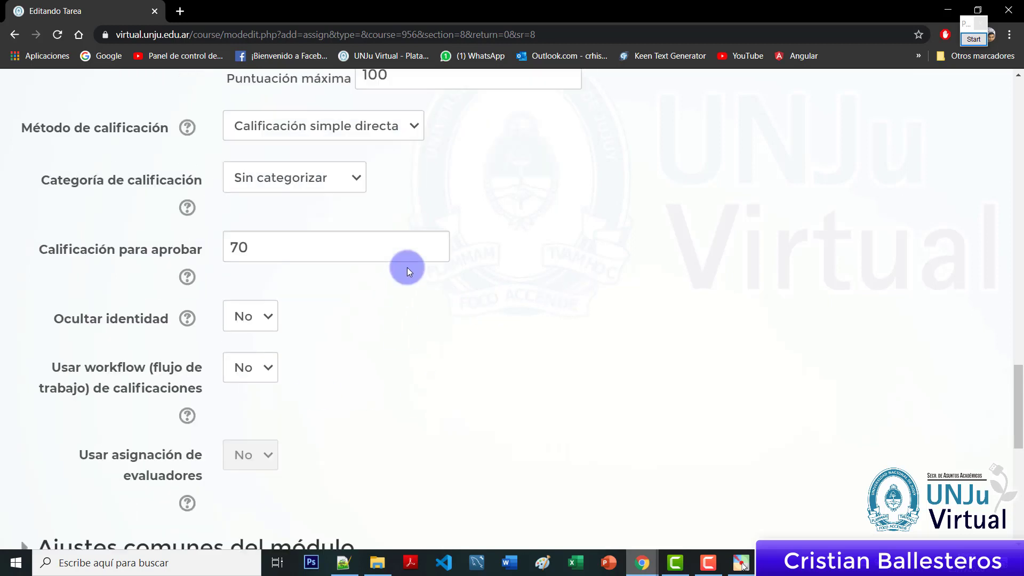
{"action": "left_click", "coordinate": [271, 320]}
{"action": "left_click", "coordinate": [276, 324]}
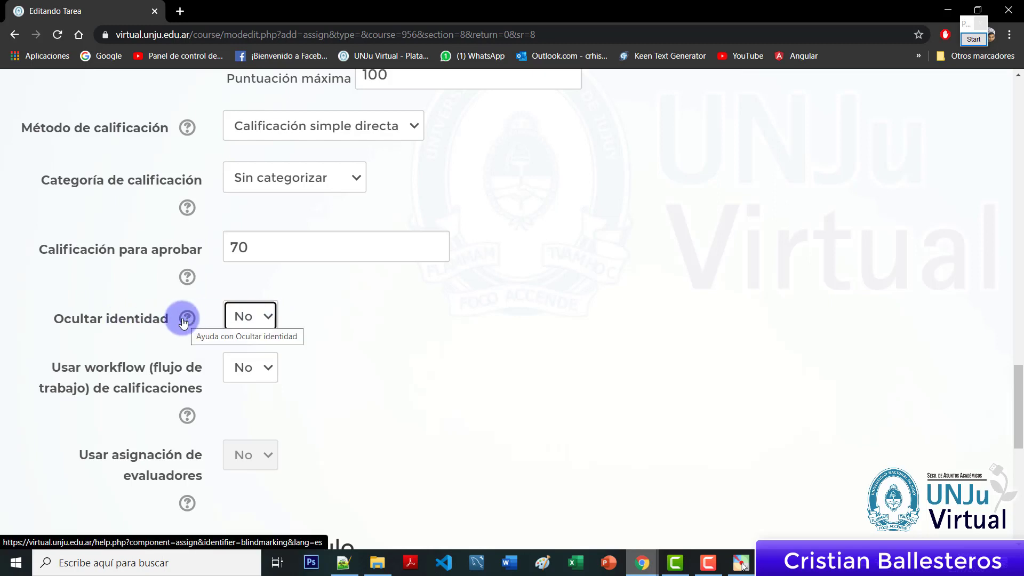
{"action": "left_click", "coordinate": [259, 316]}
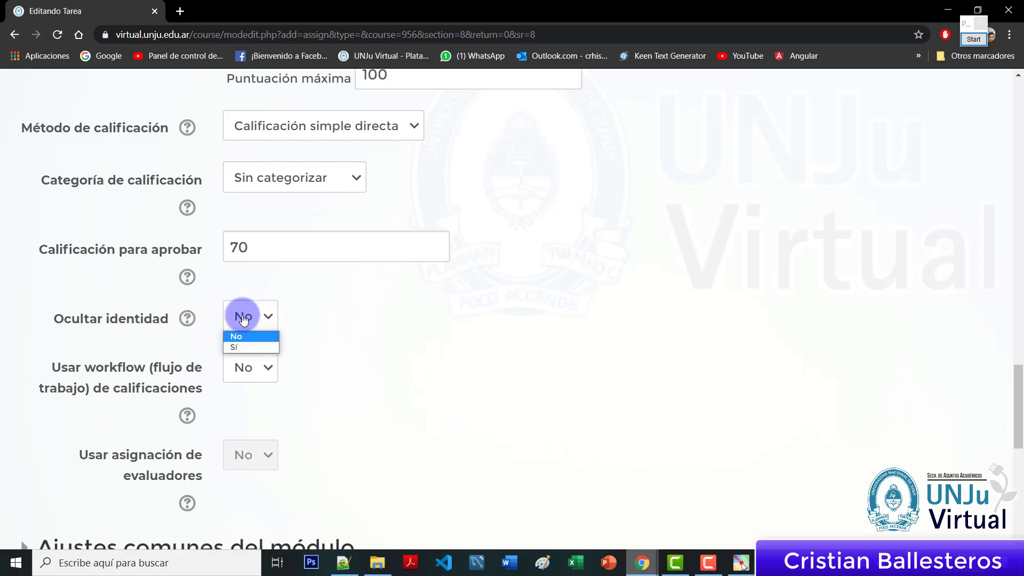
{"action": "left_click", "coordinate": [307, 322]}
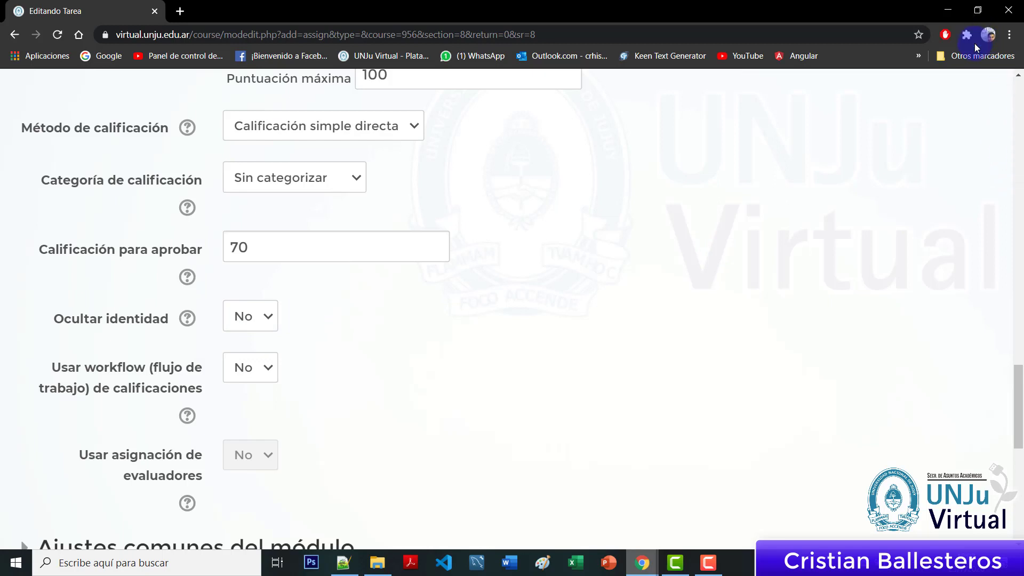
Start the screen annotation tool and draw in red a tall rectangle in the empty page area and a box around the Ocultar identidad setting
{"action": "key", "text": "ctrl+alt+p"}
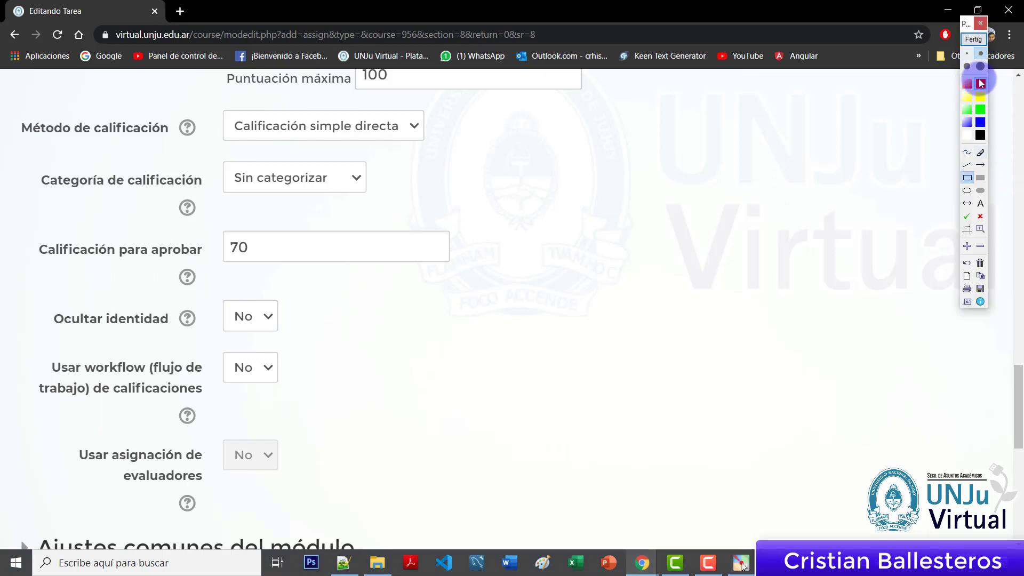
{"action": "left_click", "coordinate": [980, 84]}
{"action": "left_click_drag", "start_coordinate": [479, 161], "coordinate": [639, 398]}
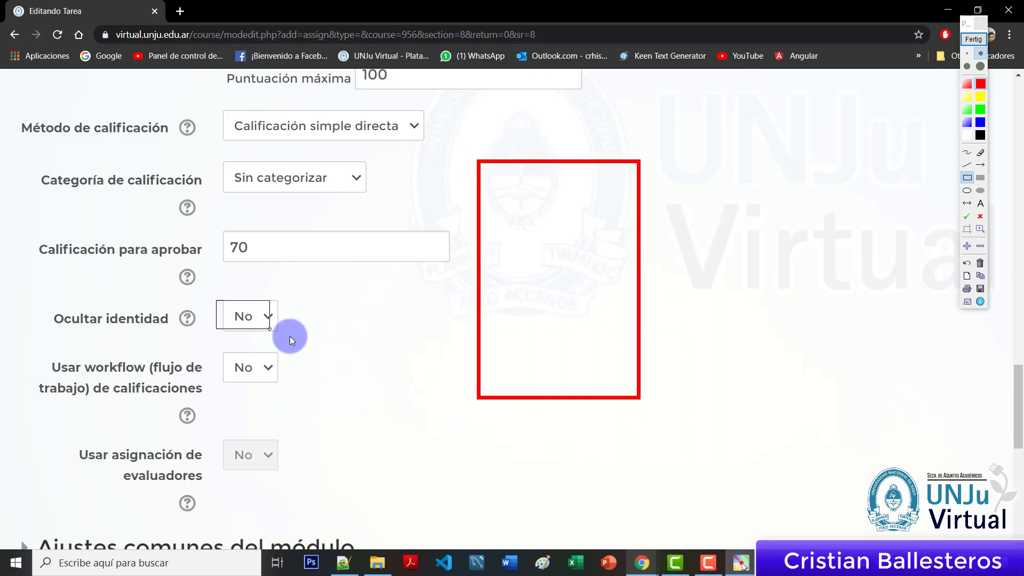
{"action": "left_click_drag", "start_coordinate": [290, 336], "coordinate": [291, 337]}
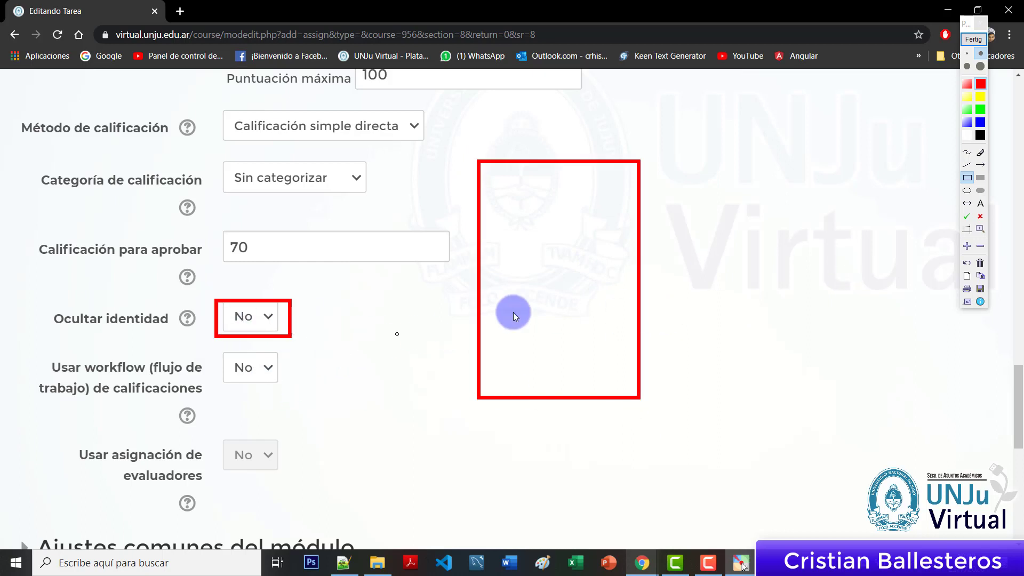
Draw a small blue rectangle inside the tall red one at its upper edge and fill it with a freehand scribble
{"action": "left_click", "coordinate": [981, 123]}
{"action": "left_click_drag", "start_coordinate": [525, 162], "coordinate": [587, 184]}
{"action": "left_click", "coordinate": [967, 153]}
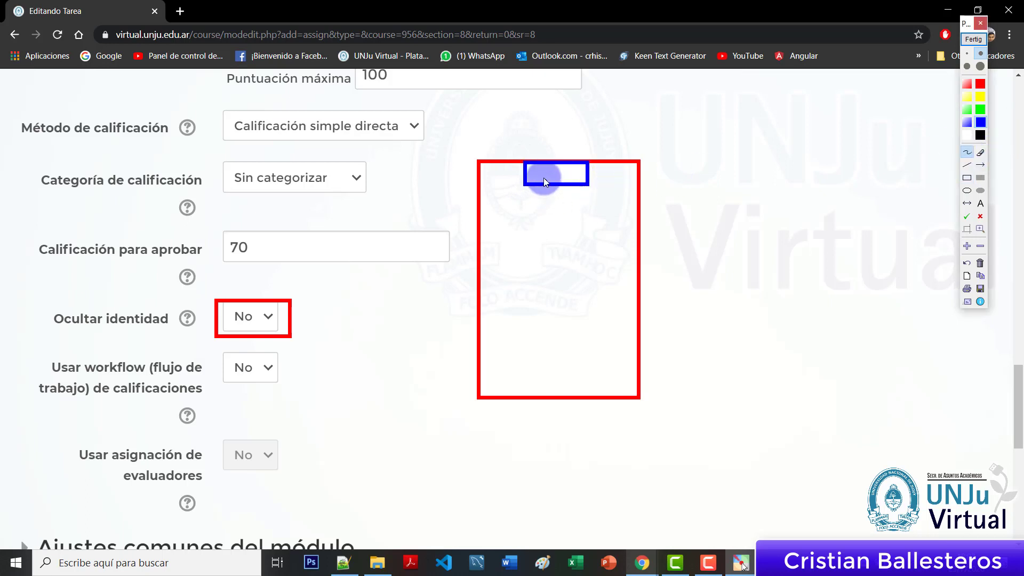
{"action": "left_click", "coordinate": [544, 168]}
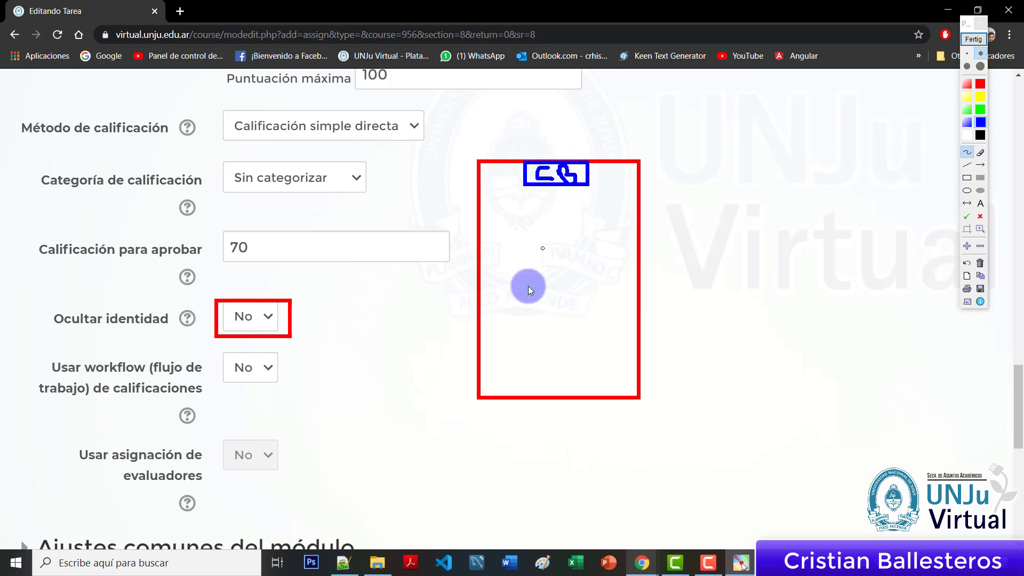
Exit the screen annotation mode and set Ocultar identidad to Sí
{"action": "left_click", "coordinate": [980, 83]}
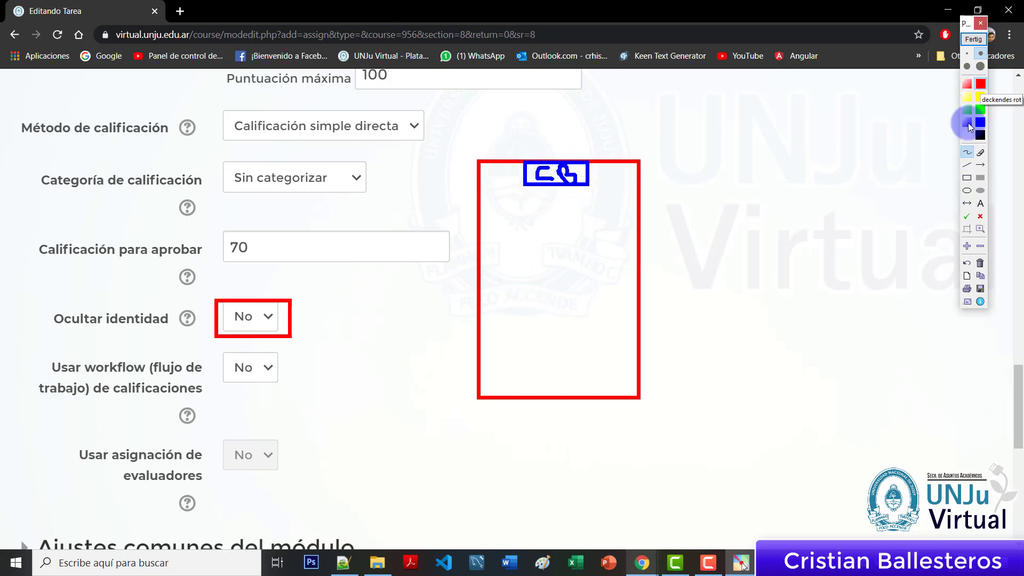
{"action": "left_click", "coordinate": [974, 39]}
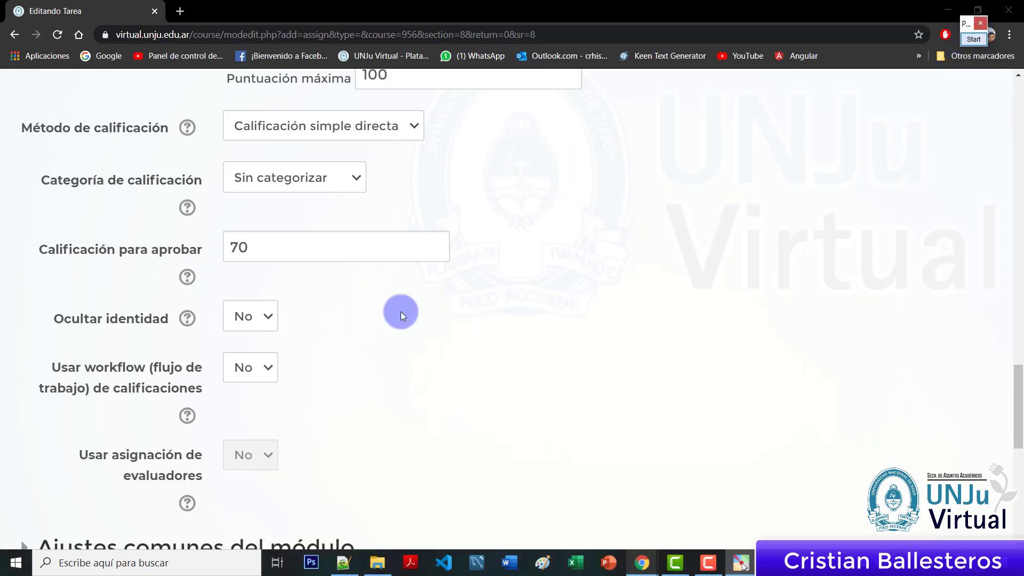
{"action": "left_click", "coordinate": [266, 319]}
{"action": "left_click", "coordinate": [242, 348]}
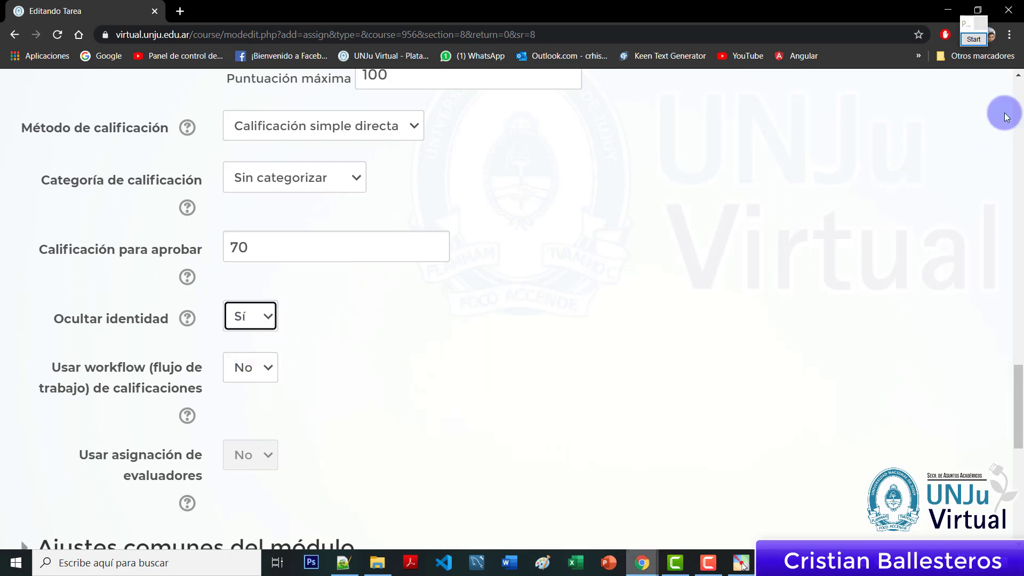
Annotate the empty page area with a large red rectangle and a blue one inside its upper edge, handwriting "123xz" in the blue box
{"action": "left_click", "coordinate": [977, 42]}
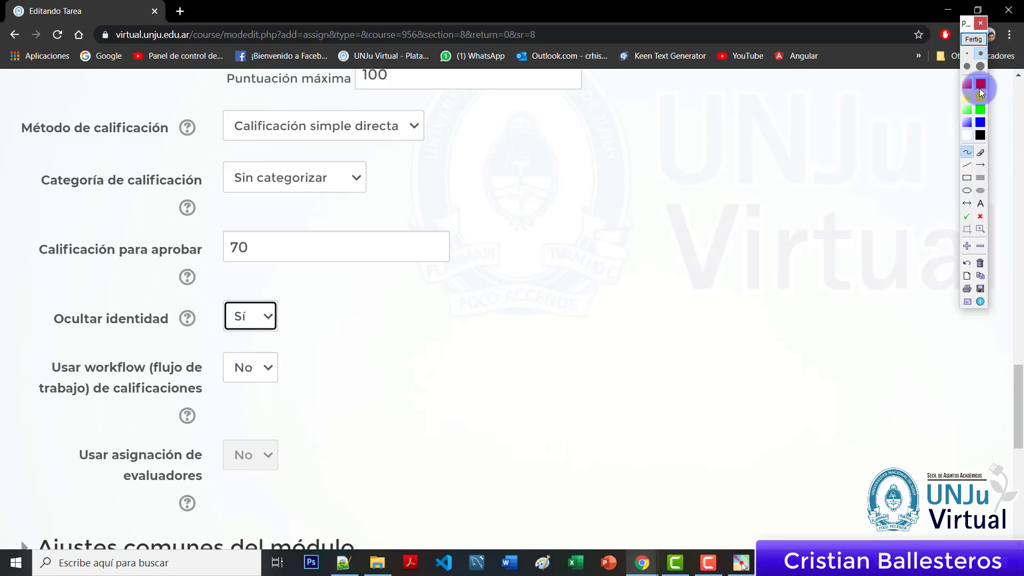
{"action": "mouse_move", "coordinate": [577, 146]}
{"action": "left_mouse_down"}
{"action": "mouse_move", "coordinate": [709, 378]}
{"action": "mouse_move", "coordinate": [844, 426]}
{"action": "left_mouse_up"}
{"action": "left_click", "coordinate": [983, 119]}
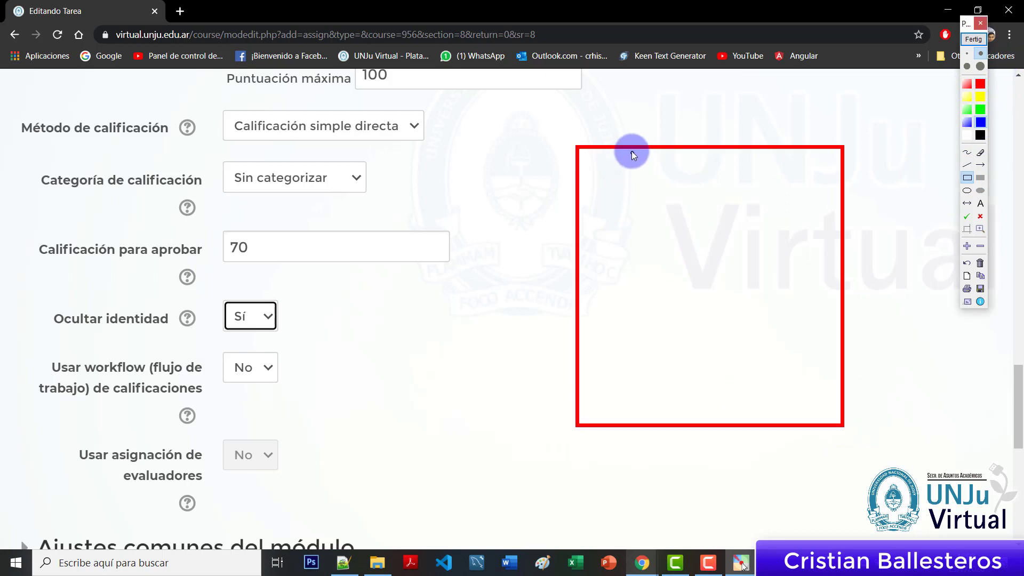
{"action": "left_click_drag", "start_coordinate": [632, 151], "coordinate": [810, 176]}
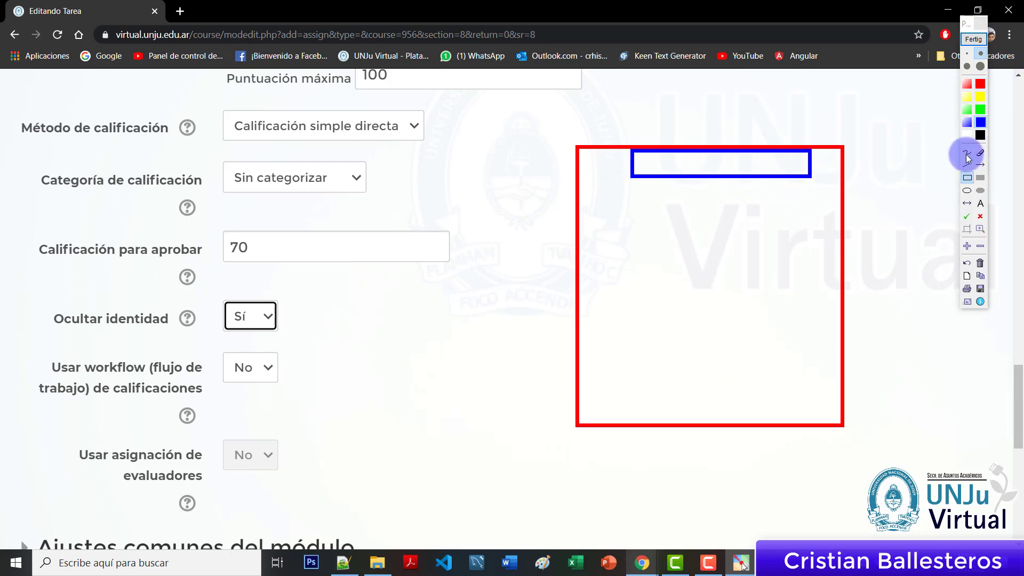
{"action": "left_click", "coordinate": [967, 153]}
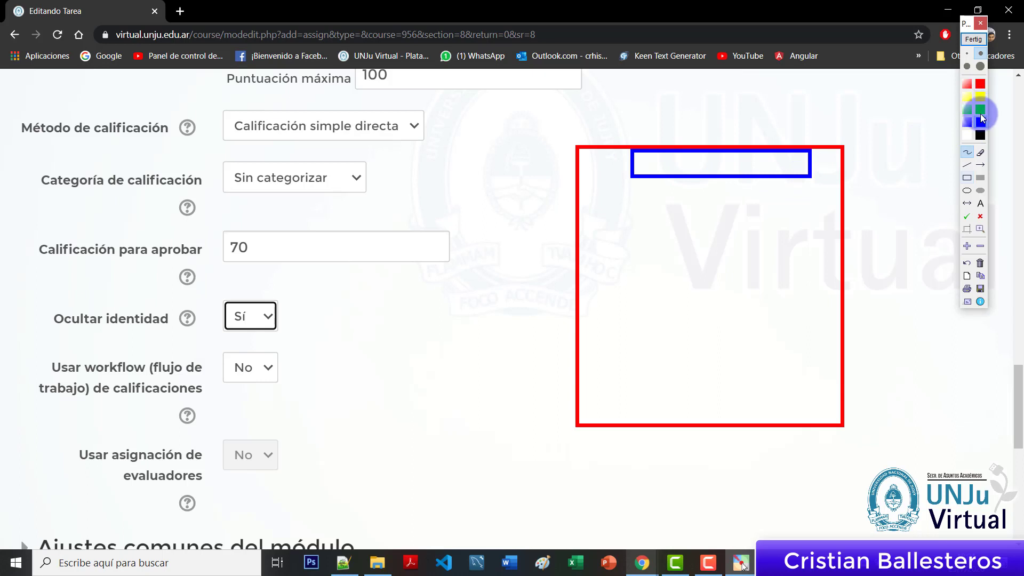
{"action": "left_click", "coordinate": [677, 160]}
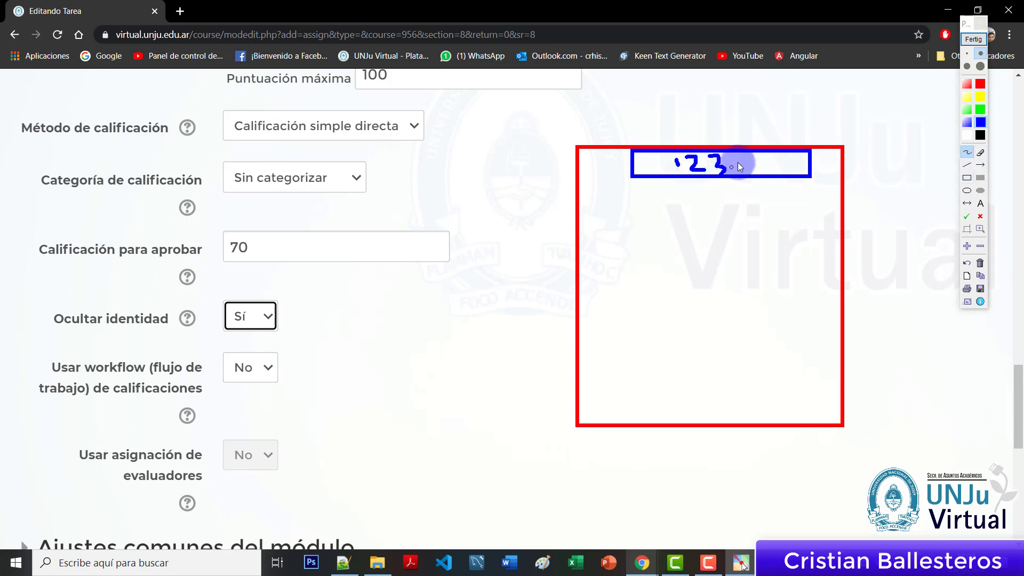
{"action": "left_click_drag", "start_coordinate": [749, 154], "coordinate": [761, 166]}
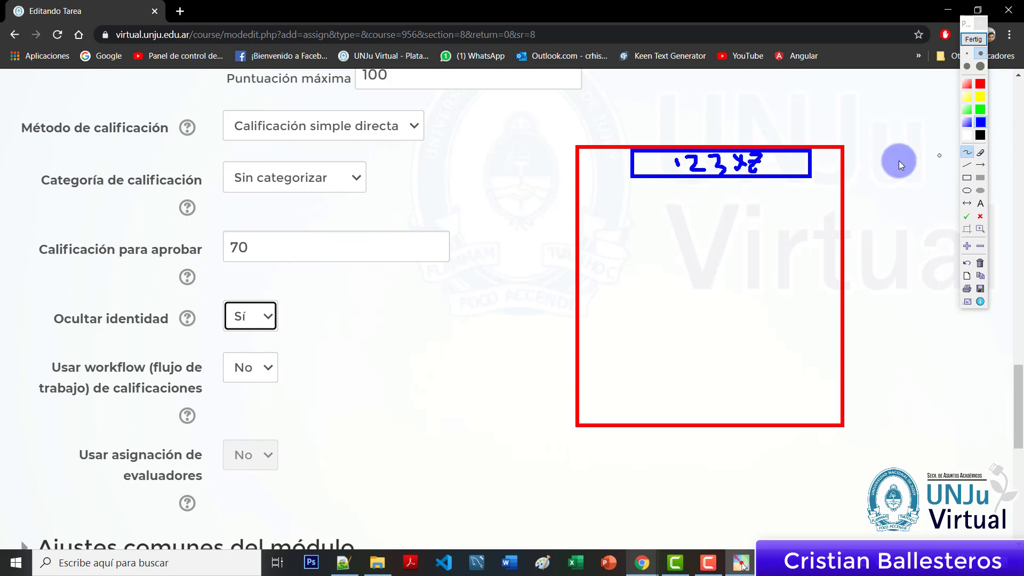
Exit the screen annotation mode and set Ocultar identidad back to No
{"action": "left_click", "coordinate": [981, 43]}
{"action": "left_click", "coordinate": [263, 320]}
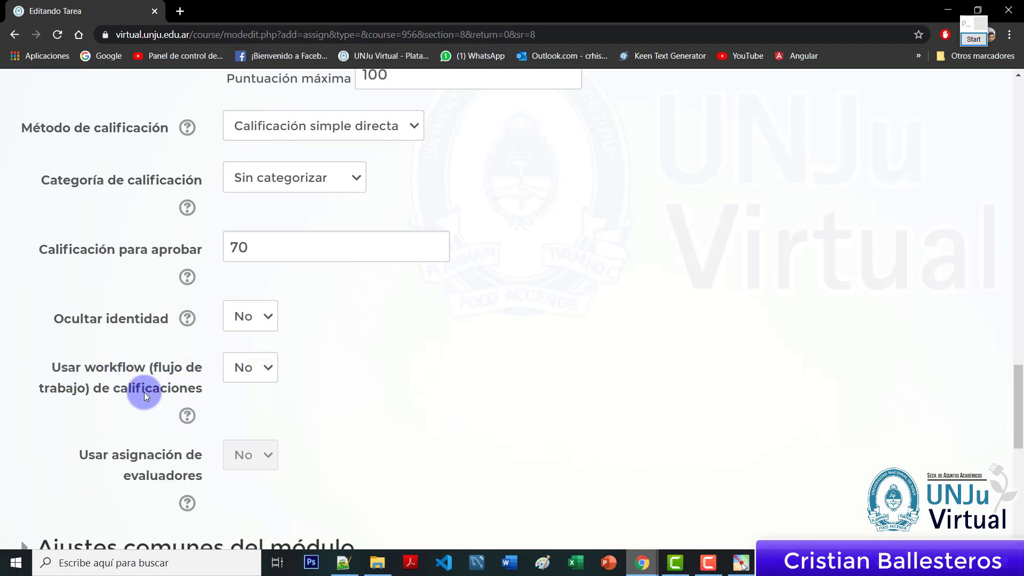
Review the help for the grading workflow and Calificación para aprobar, and the options of Usar workflow de calificaciones, without changing them
{"action": "left_click", "coordinate": [188, 416]}
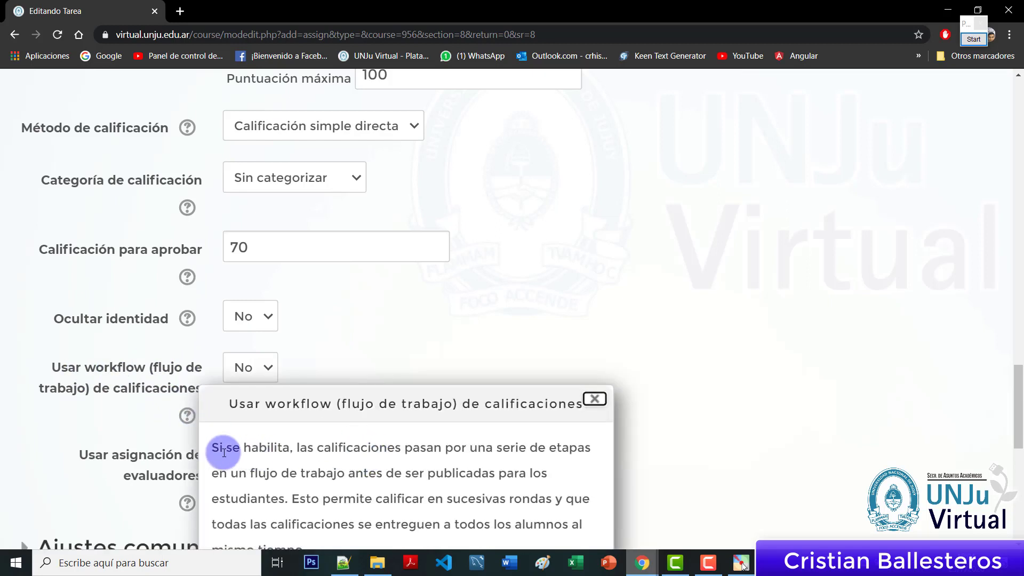
{"action": "left_click", "coordinate": [187, 277]}
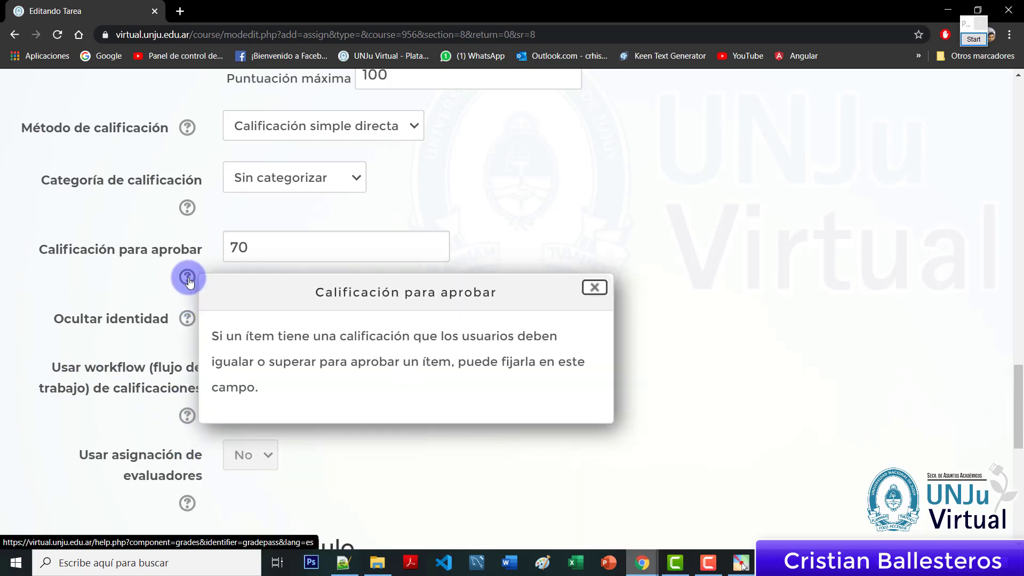
{"action": "left_click", "coordinate": [160, 279]}
{"action": "left_click", "coordinate": [188, 278]}
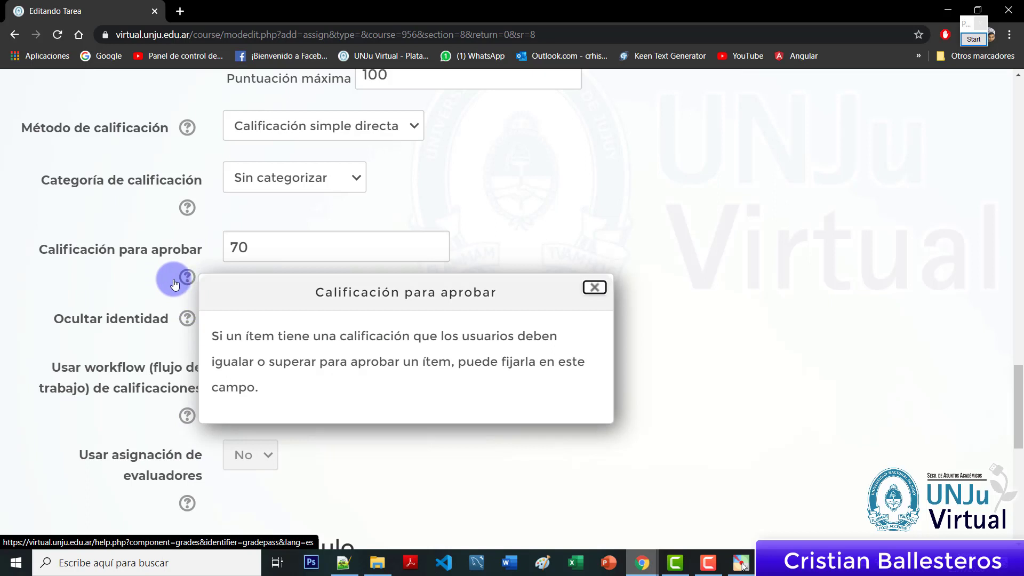
{"action": "left_click", "coordinate": [187, 297]}
{"action": "left_click", "coordinate": [184, 320]}
{"action": "left_click", "coordinate": [175, 325]}
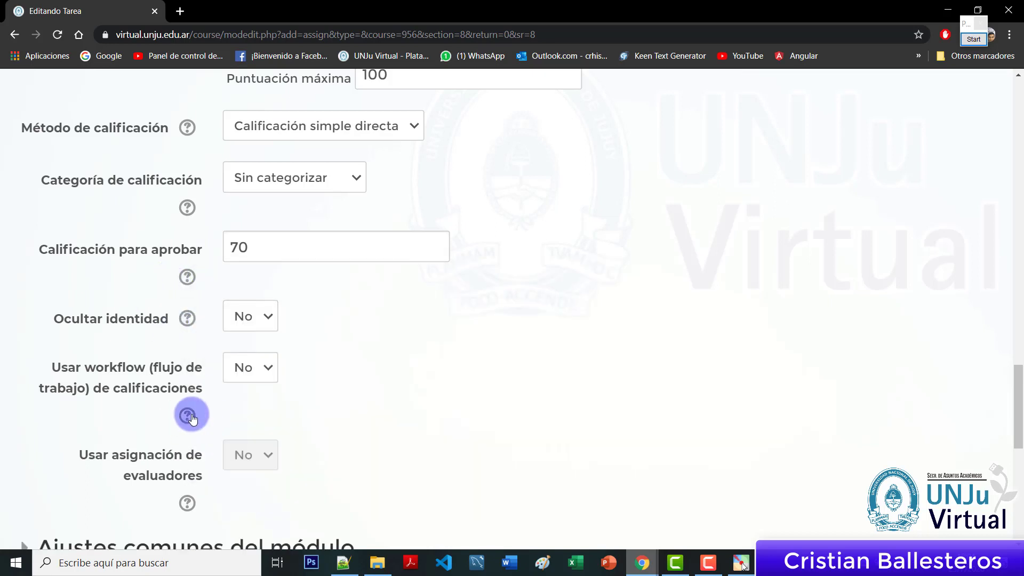
{"action": "left_click", "coordinate": [270, 368]}
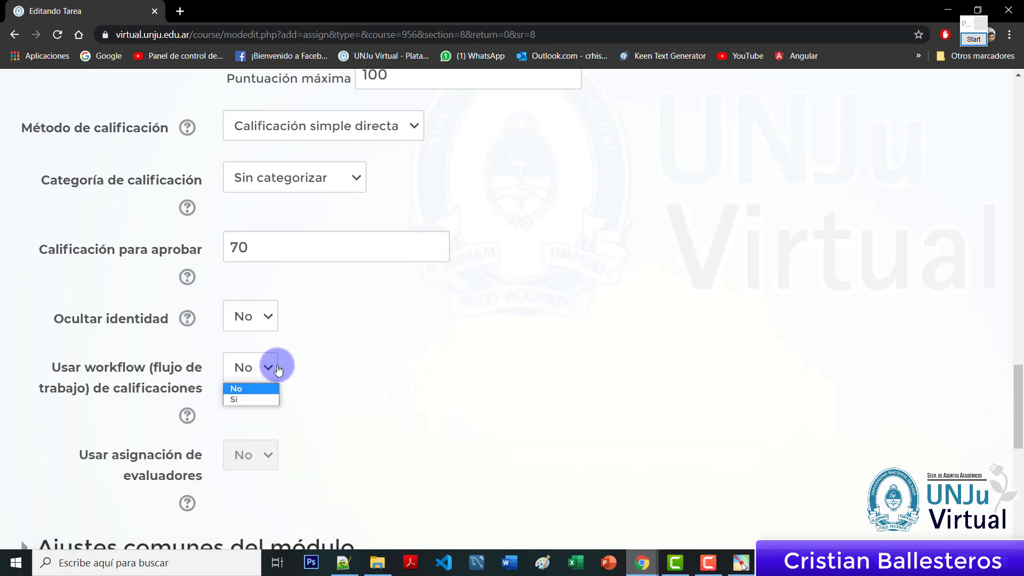
{"action": "left_click", "coordinate": [275, 369]}
Expand Ajustes comunes del módulo, try Disponibilidad as Ocultar a los estudiantes and return it to Mostrar en la página del curso
{"action": "scroll", "coordinate": [491, 367], "scroll_direction": "up", "scroll_amount": 4}
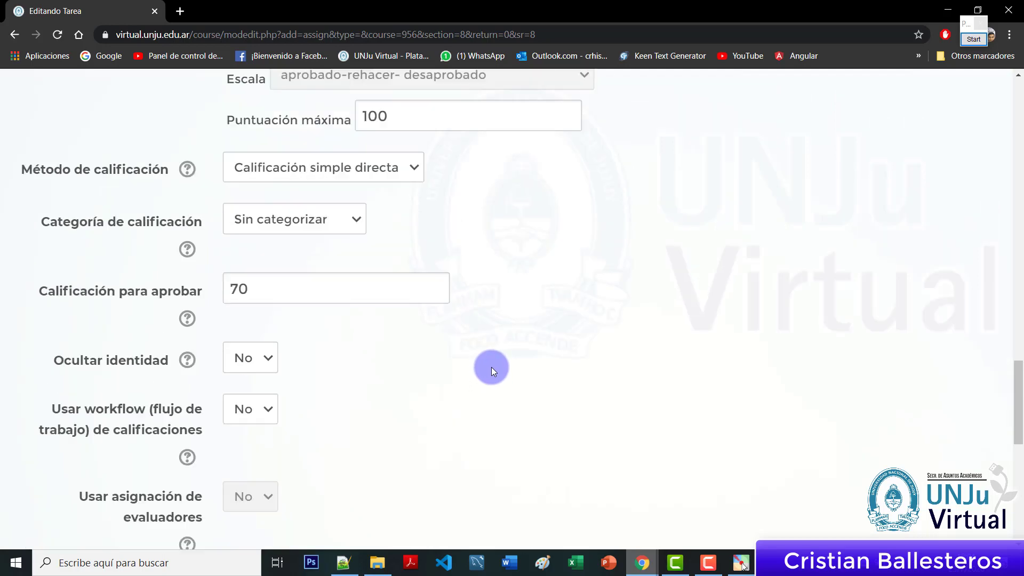
{"action": "scroll", "coordinate": [492, 367], "scroll_direction": "down", "scroll_amount": 6}
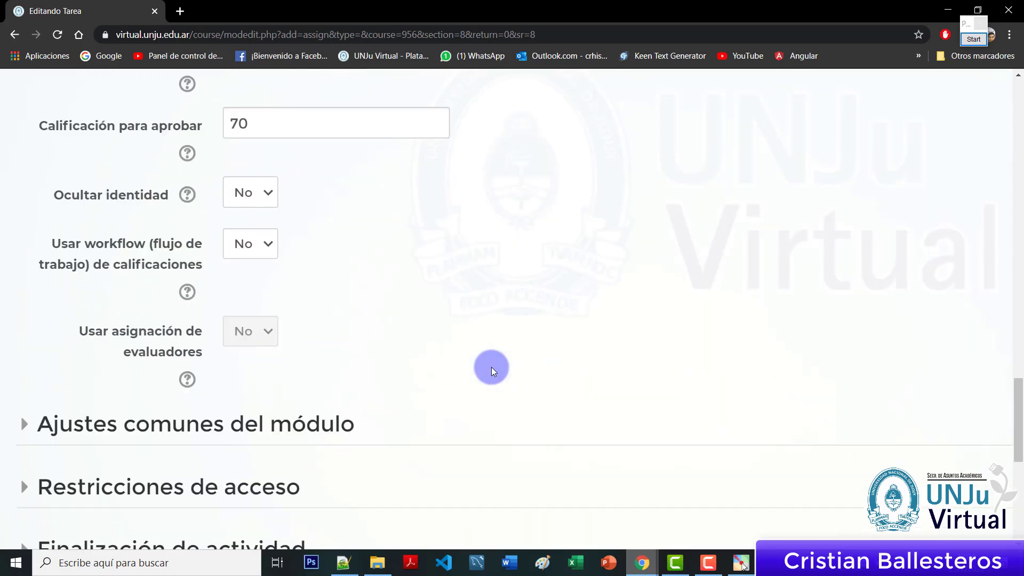
{"action": "scroll", "coordinate": [491, 367], "scroll_direction": "down", "scroll_amount": 5}
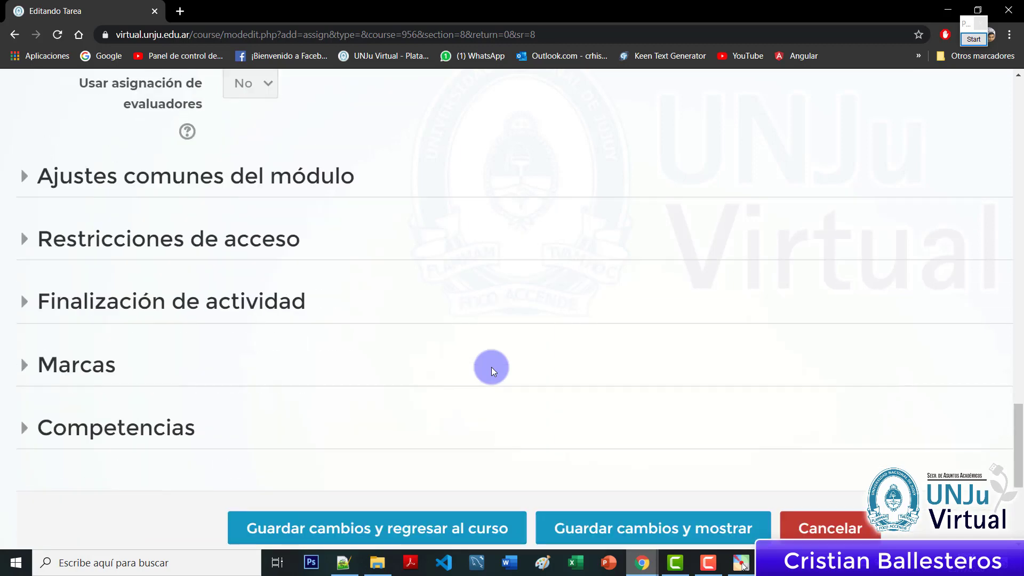
{"action": "left_click", "coordinate": [250, 184]}
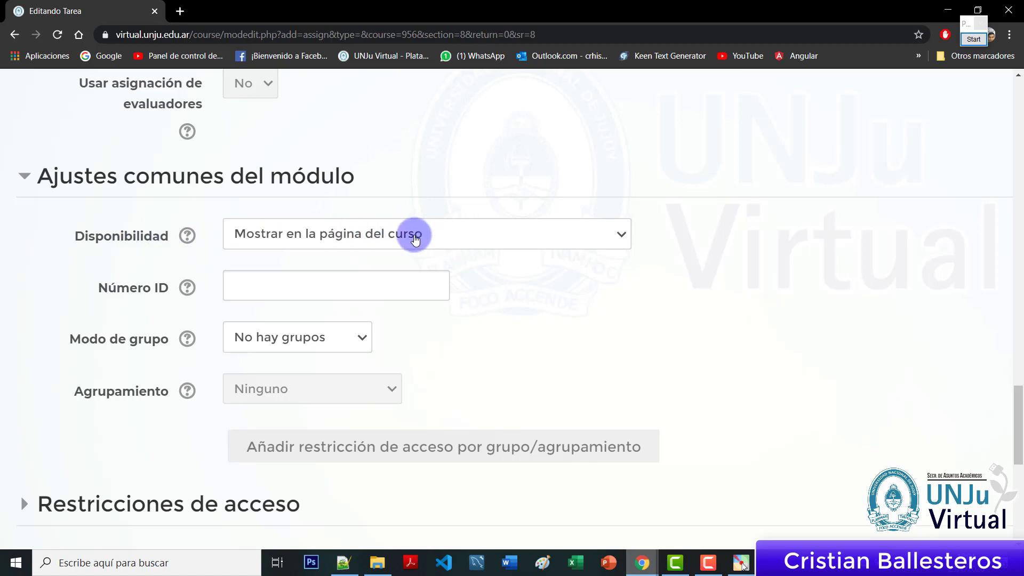
{"action": "left_click", "coordinate": [459, 235]}
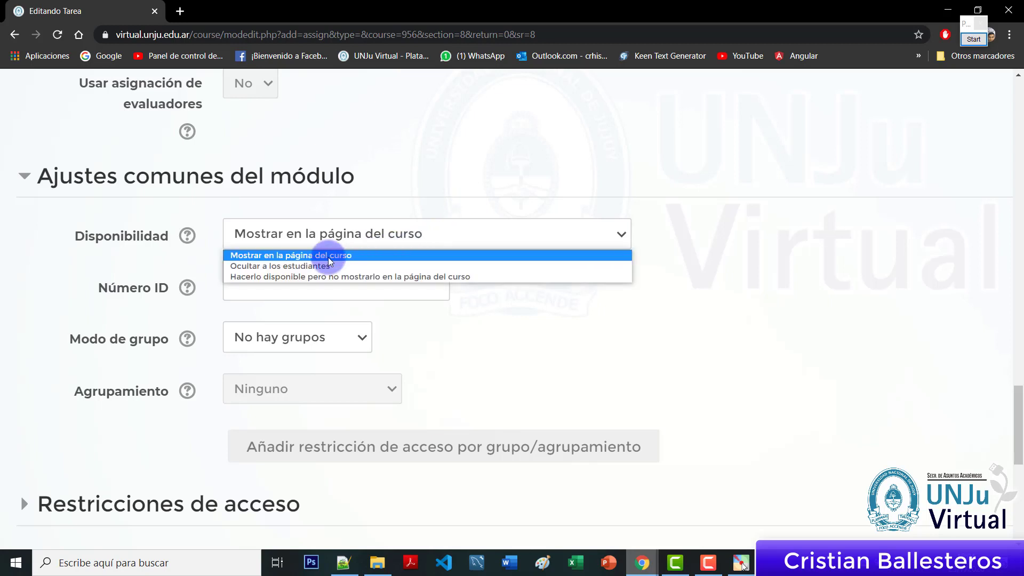
{"action": "left_click", "coordinate": [302, 267]}
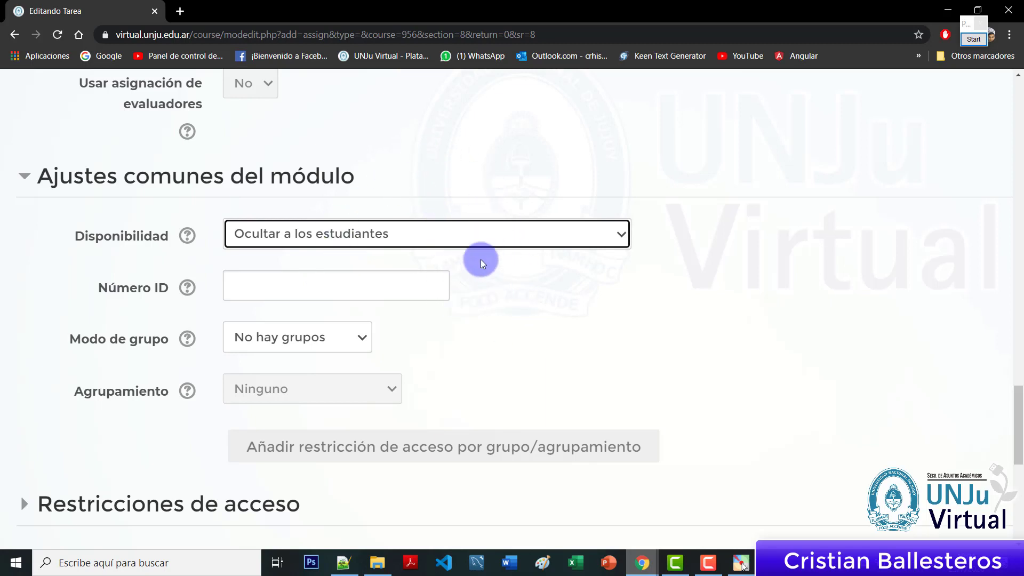
{"action": "left_click", "coordinate": [418, 240]}
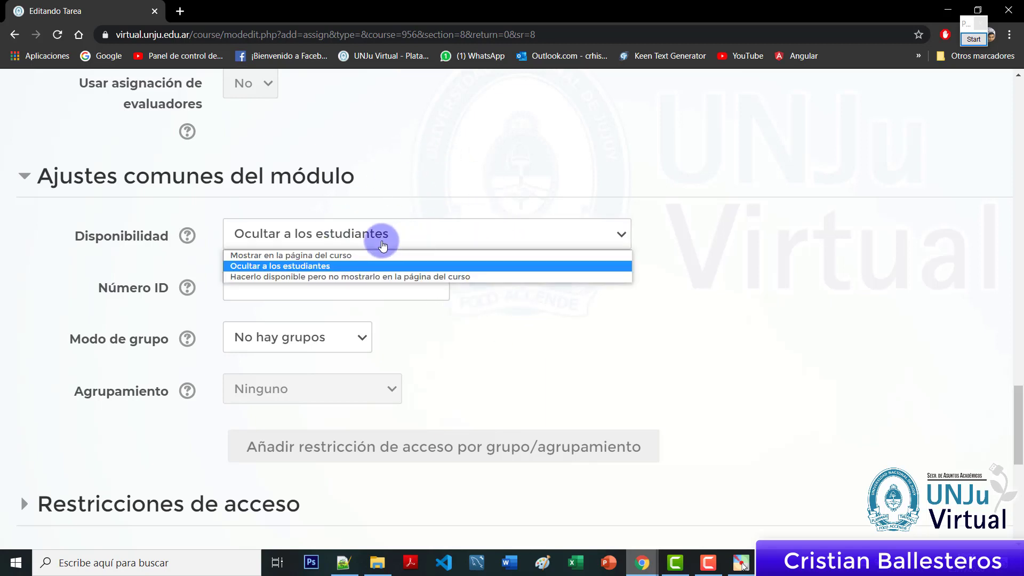
{"action": "left_click", "coordinate": [341, 254]}
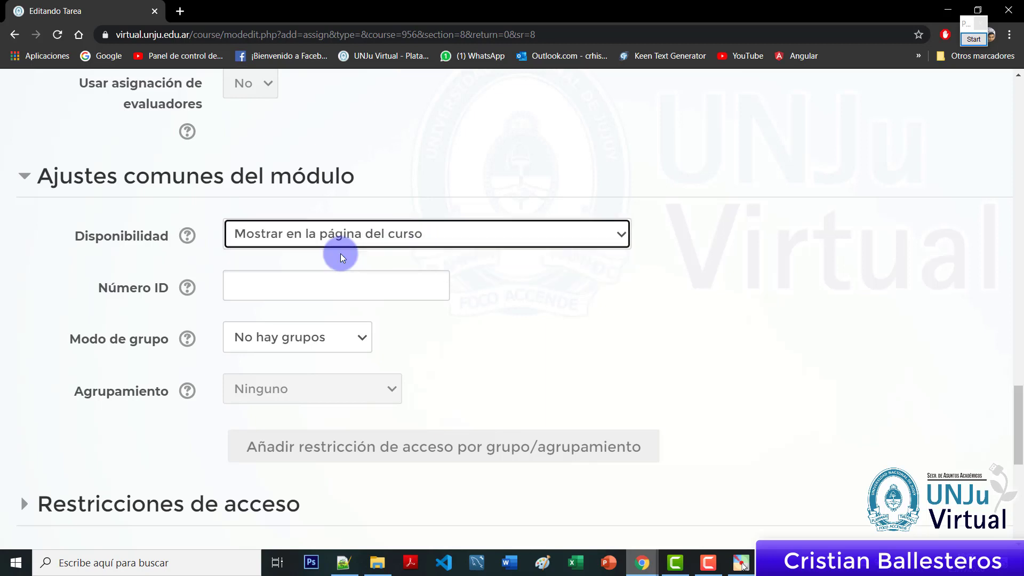
Set Disponibilidad to Ocultar a los estudiantes
{"action": "left_click", "coordinate": [378, 239]}
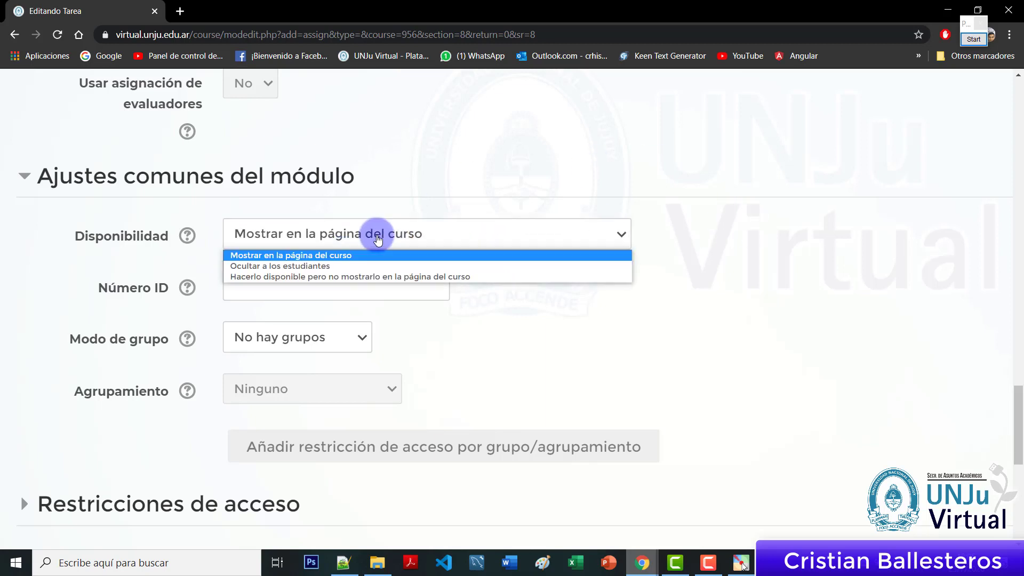
{"action": "left_click", "coordinate": [360, 265]}
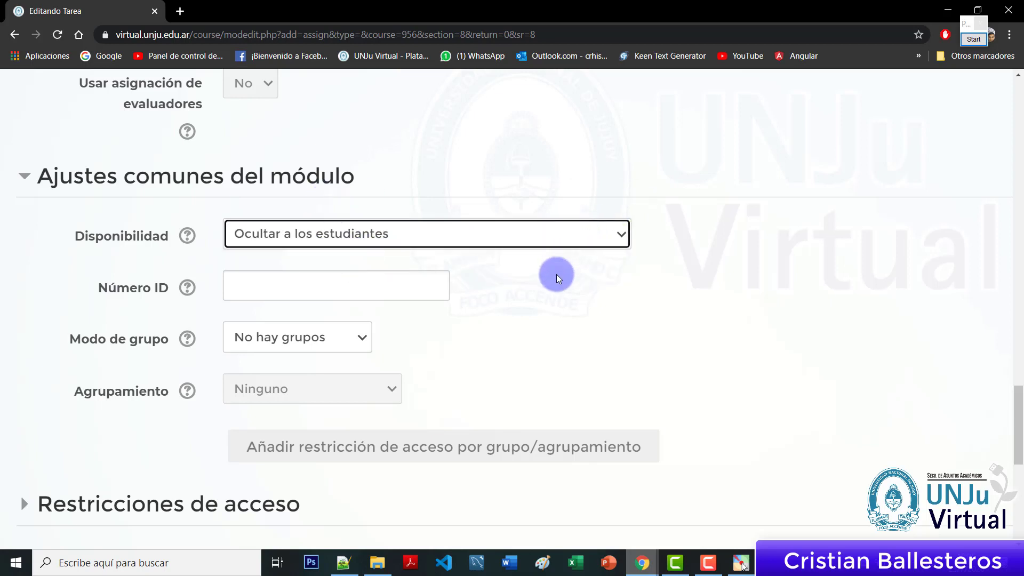
{"action": "left_click", "coordinate": [688, 281]}
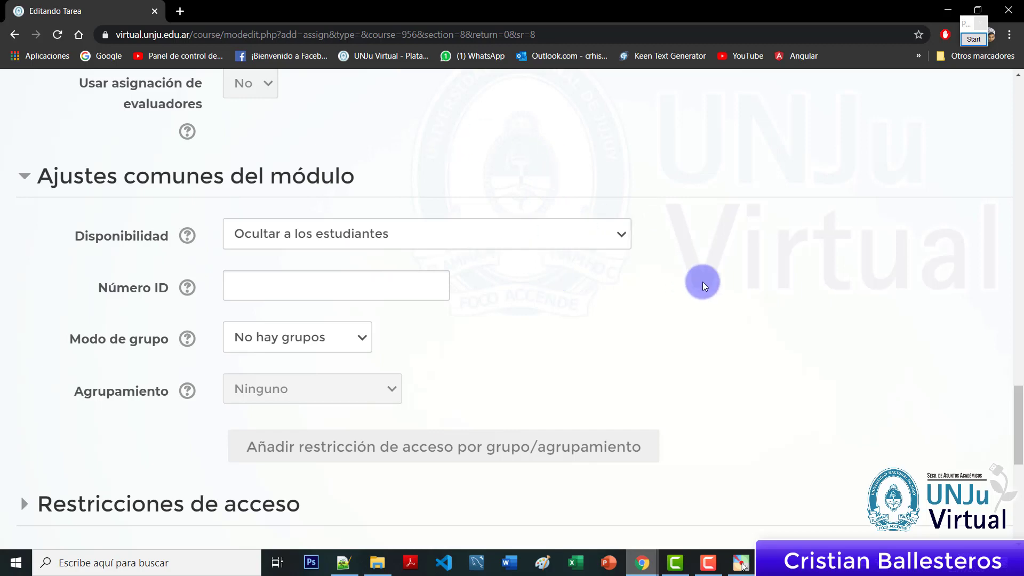
Try Grupos separados as the Modo de grupo and return the setting to No hay grupos
{"action": "scroll", "coordinate": [702, 282], "scroll_direction": "down", "scroll_amount": 1}
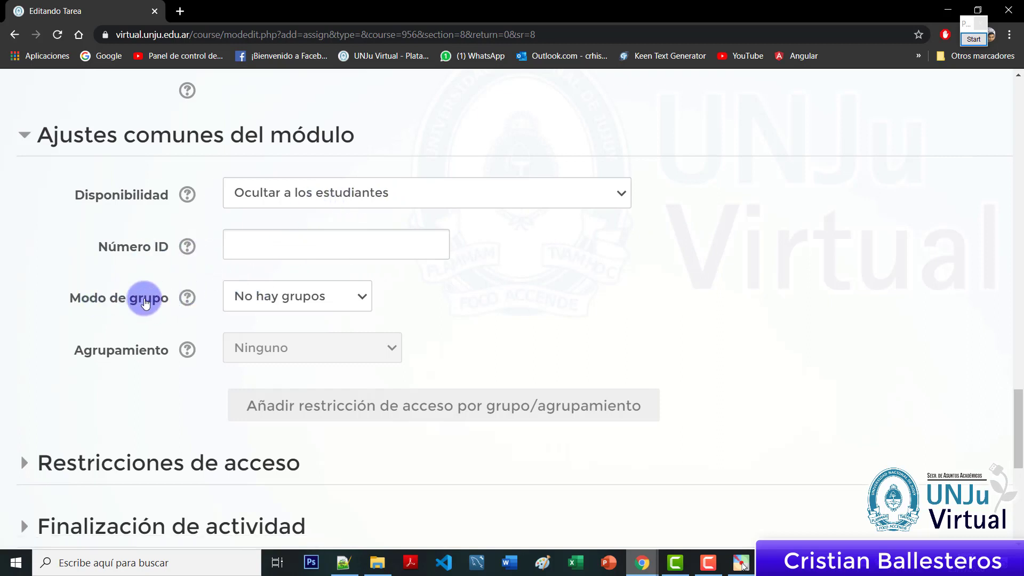
{"action": "left_click", "coordinate": [293, 296]}
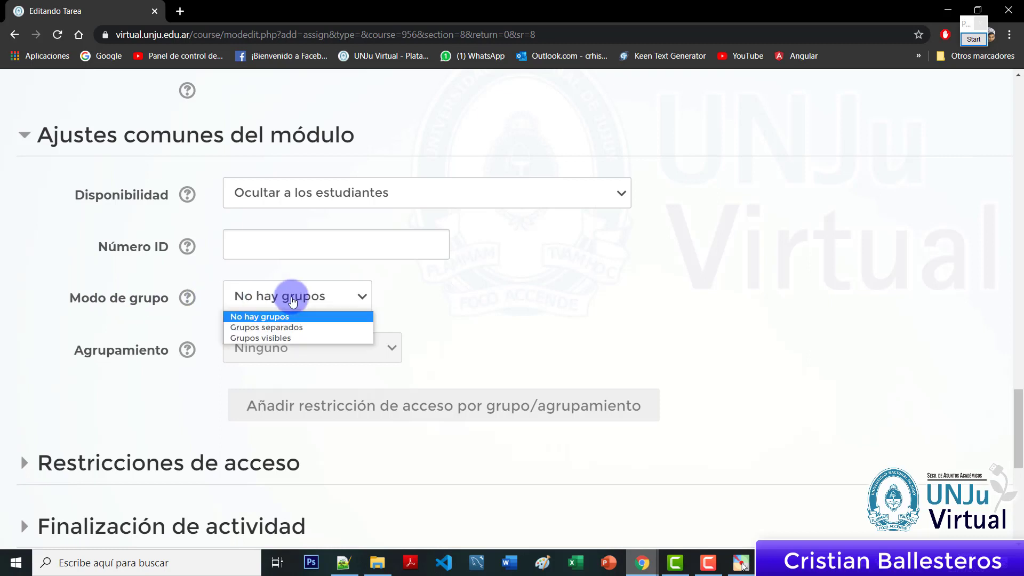
{"action": "left_click", "coordinate": [319, 317]}
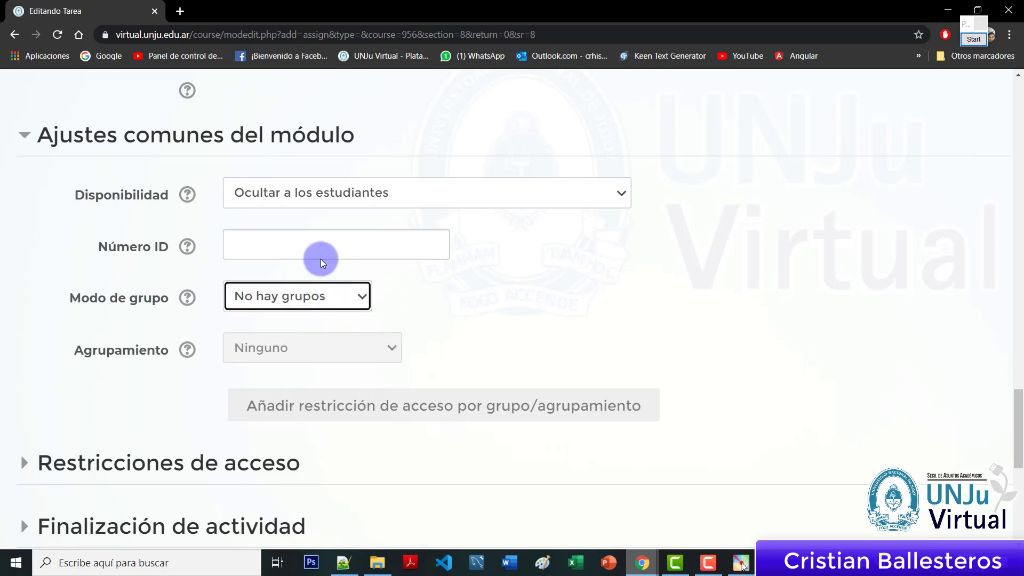
{"action": "left_click", "coordinate": [361, 296]}
{"action": "left_click", "coordinate": [322, 328]}
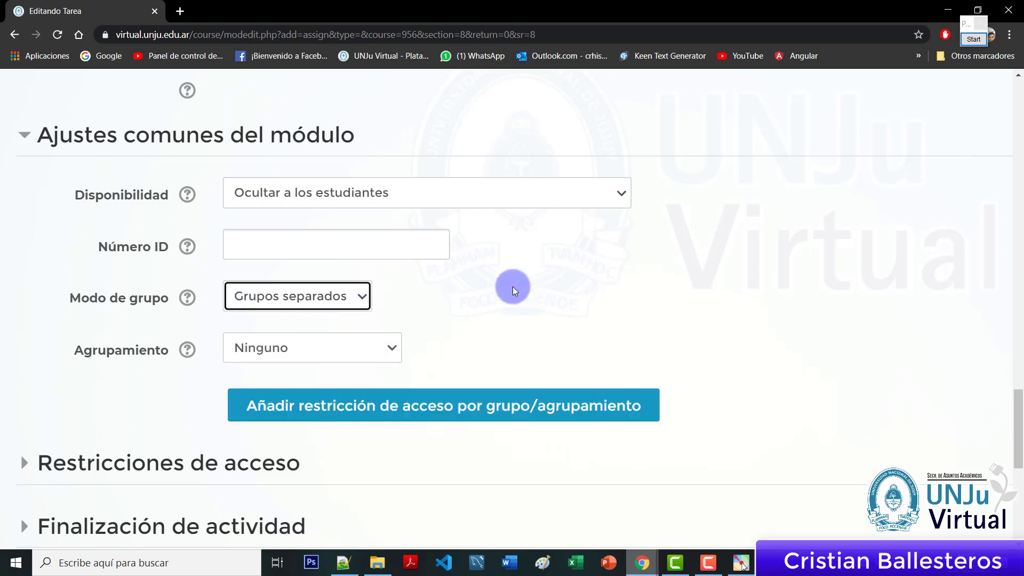
{"action": "left_click", "coordinate": [361, 296]}
{"action": "left_click", "coordinate": [300, 314]}
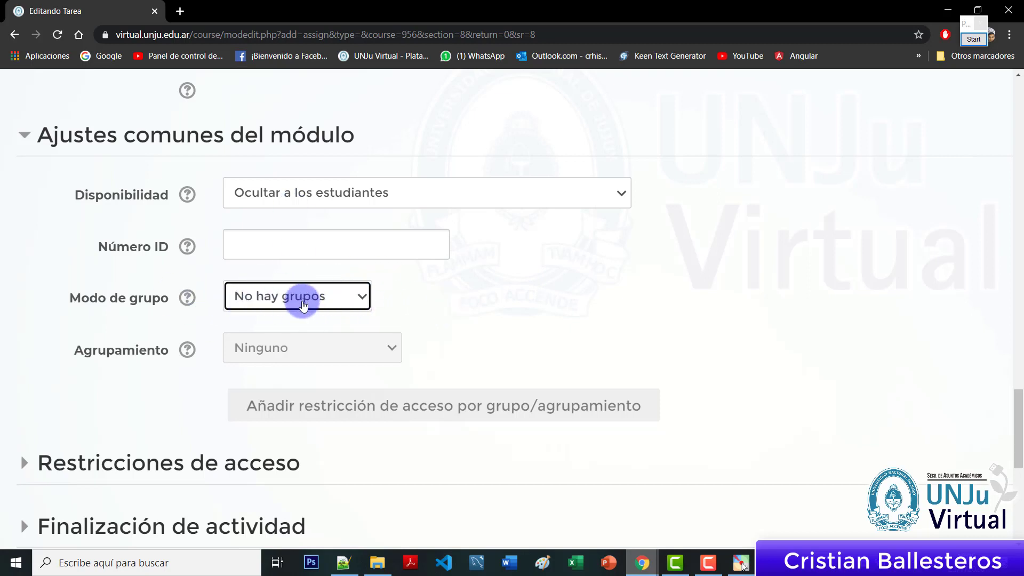
{"action": "left_click", "coordinate": [470, 307]}
Try Grupos visibles as the Modo de grupo and return the setting to No hay grupos
{"action": "scroll", "coordinate": [478, 308], "scroll_direction": "down", "scroll_amount": 1}
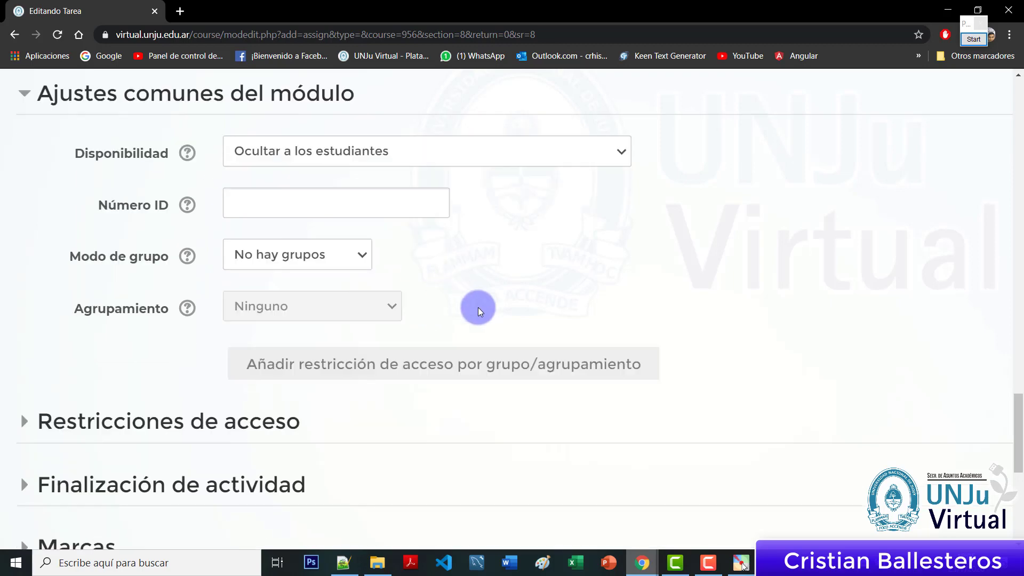
{"action": "left_click", "coordinate": [352, 255]}
{"action": "left_click", "coordinate": [332, 297]}
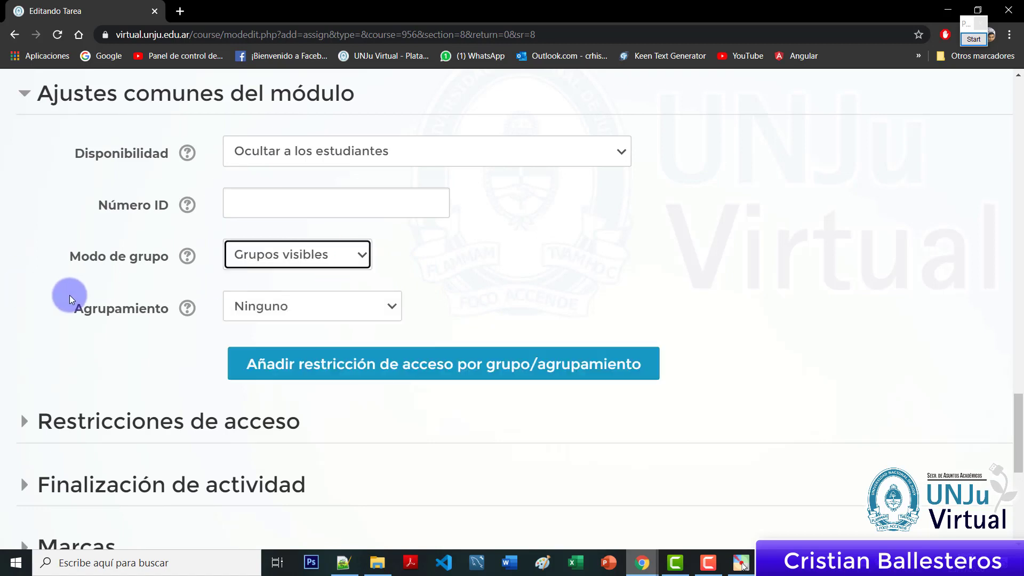
{"action": "left_click", "coordinate": [331, 258]}
{"action": "left_click", "coordinate": [271, 271]}
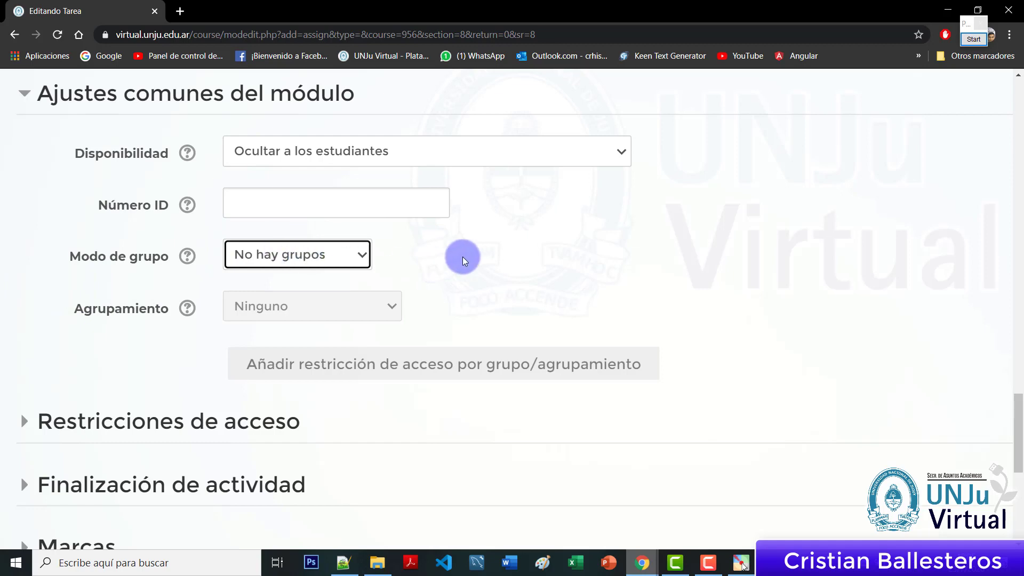
{"action": "left_click", "coordinate": [491, 279]}
{"action": "scroll", "coordinate": [489, 275], "scroll_direction": "down", "scroll_amount": 4}
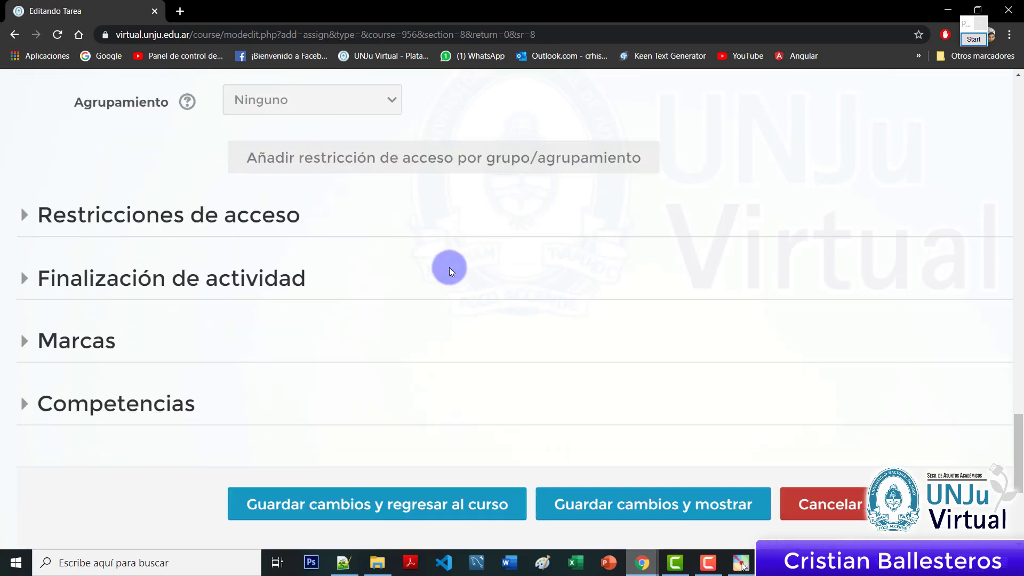
Check Restricciones de acceso, and set Rastreo de finalización to Mostrar la actividad como completada cuando se cumplan las condiciones
{"action": "left_click", "coordinate": [182, 214]}
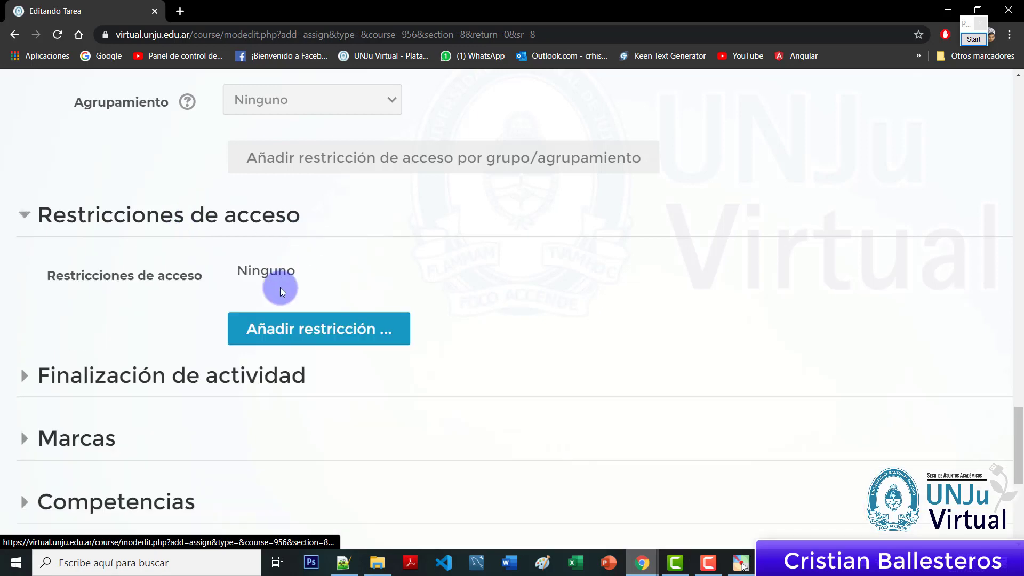
{"action": "left_click", "coordinate": [235, 214]}
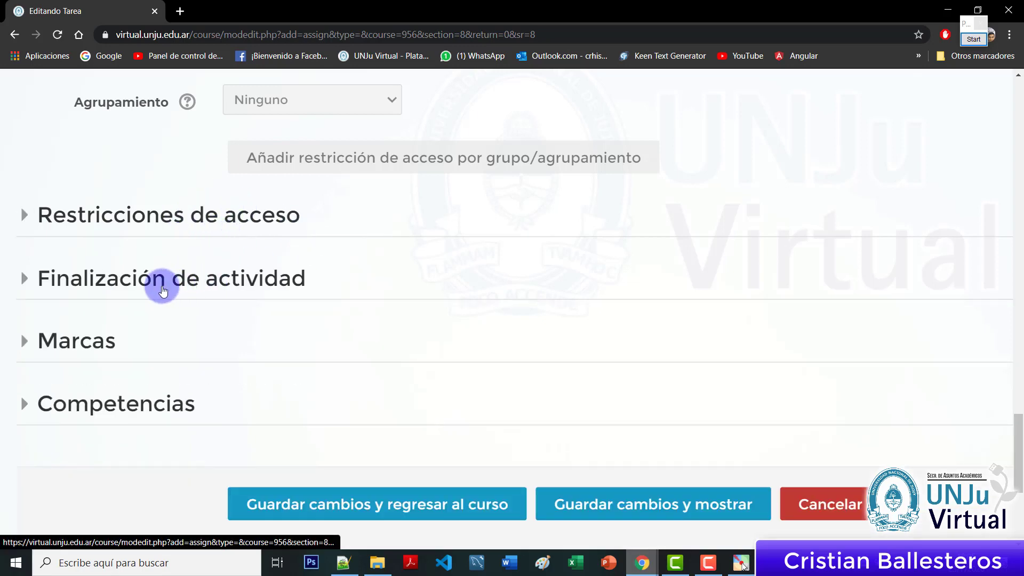
{"action": "left_click", "coordinate": [187, 276]}
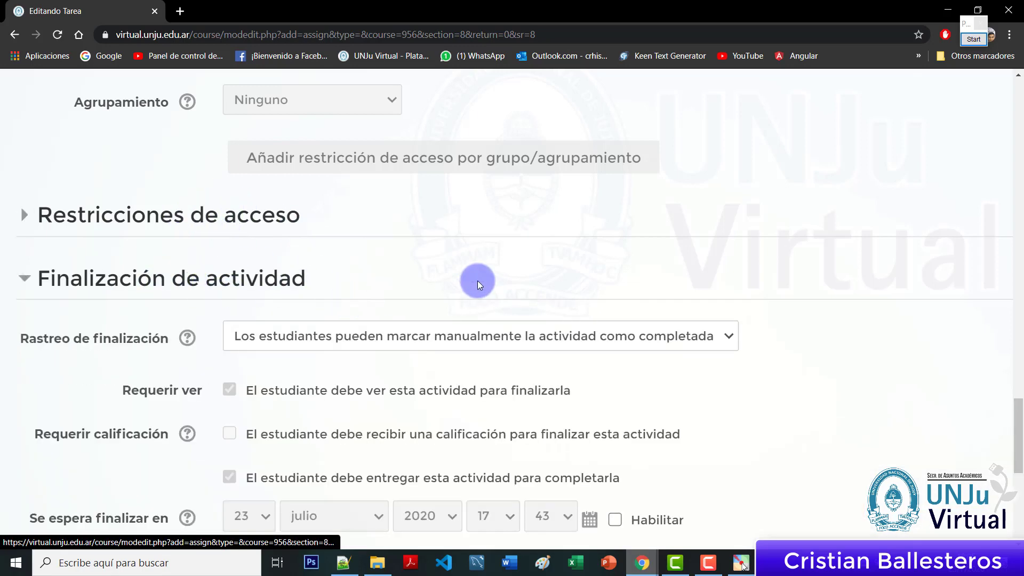
{"action": "scroll", "coordinate": [576, 274], "scroll_direction": "down", "scroll_amount": 3}
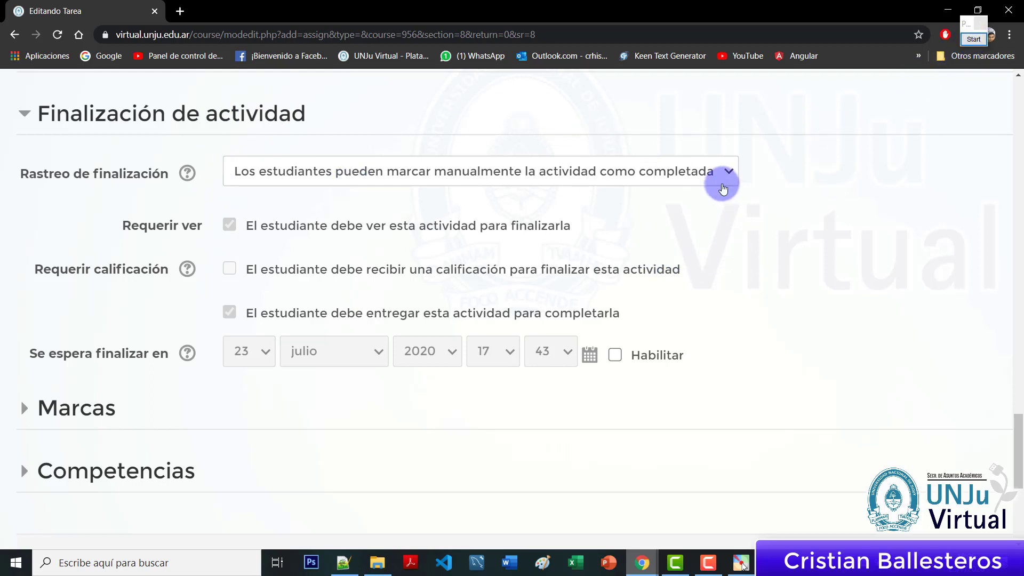
{"action": "left_click", "coordinate": [728, 172]}
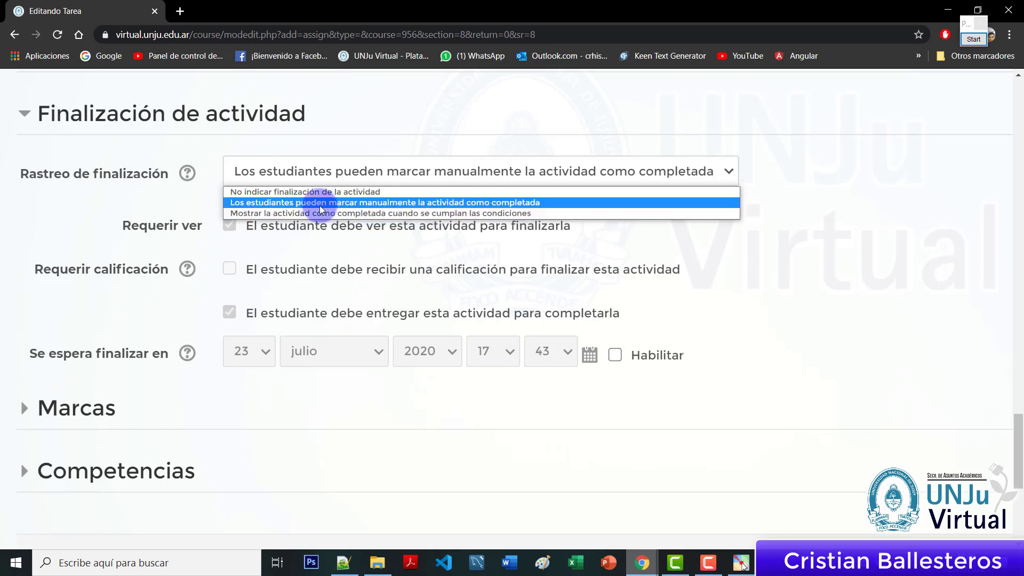
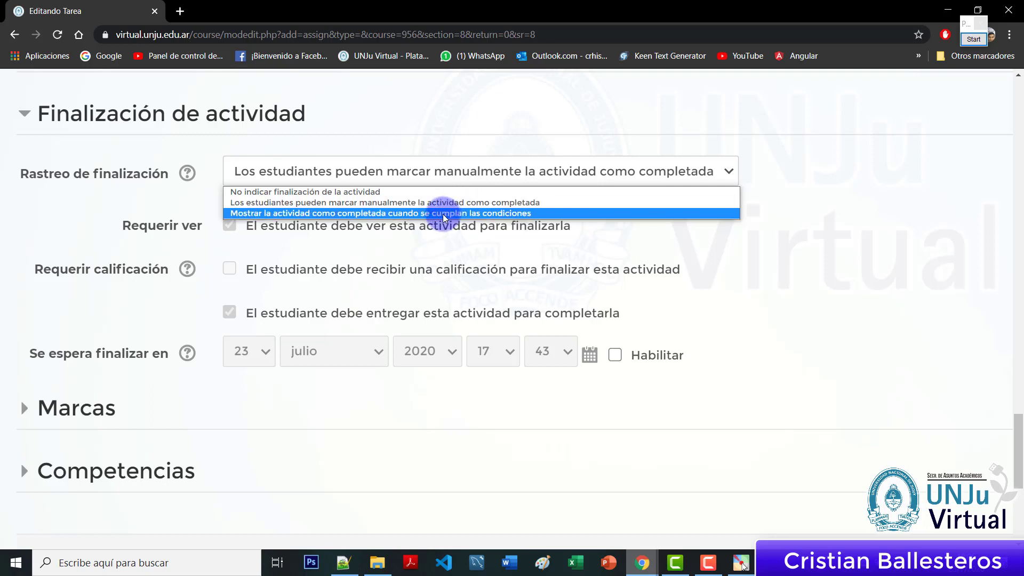
{"action": "left_click", "coordinate": [443, 214]}
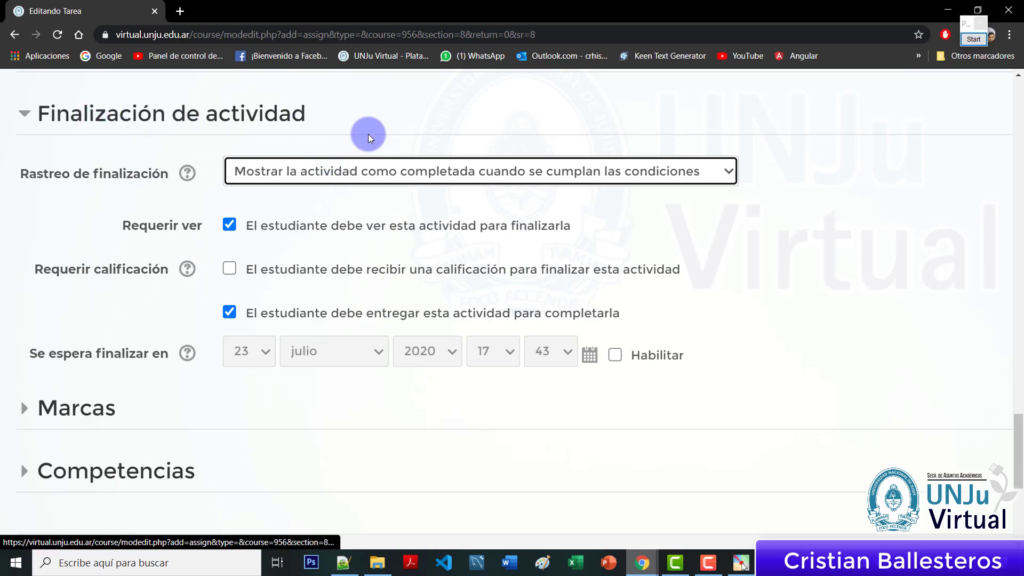
{"action": "left_click", "coordinate": [853, 210]}
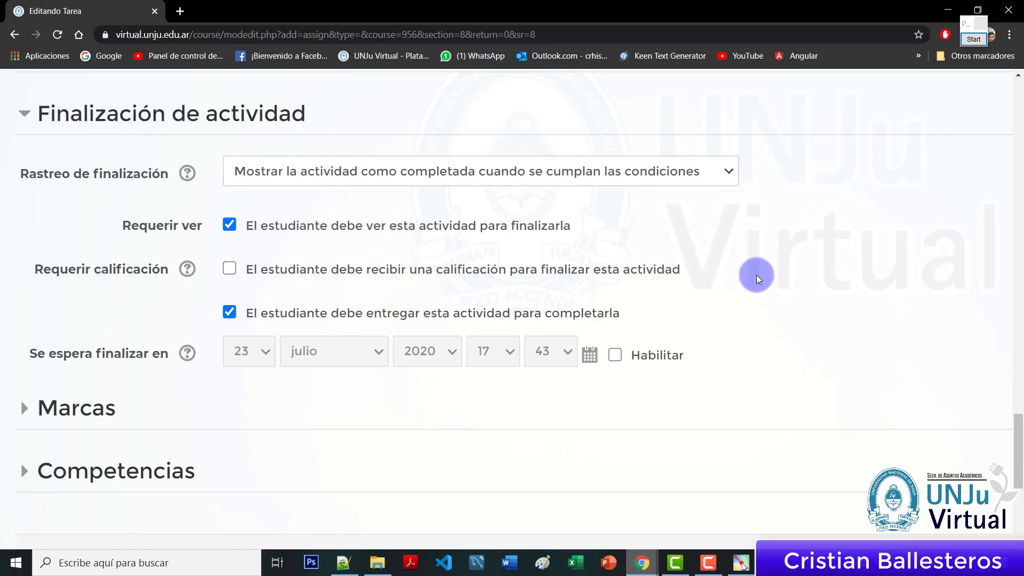
Switch to the AULA MODELO course window, draw a red check mark over the task's completion box, clear it and return to the assignment settings
{"action": "mouse_move", "coordinate": [642, 563]}
{"action": "left_click", "coordinate": [688, 509]}
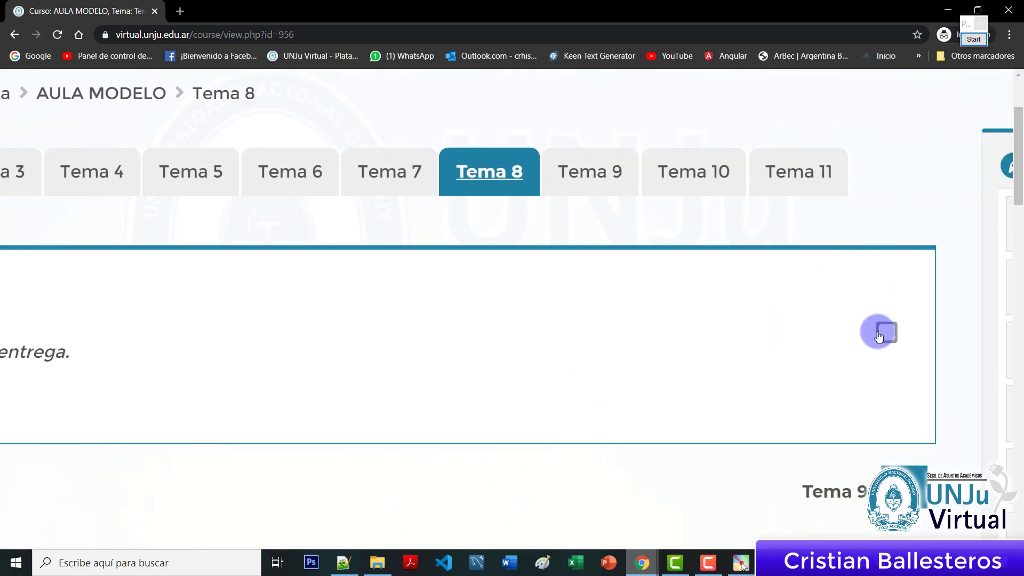
{"action": "left_click", "coordinate": [974, 39]}
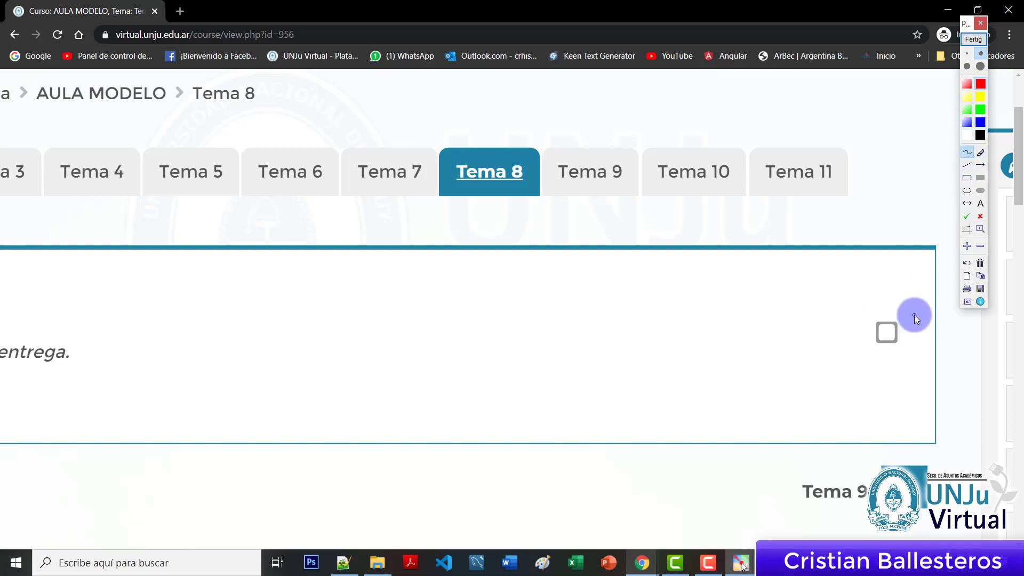
{"action": "left_click", "coordinate": [888, 330]}
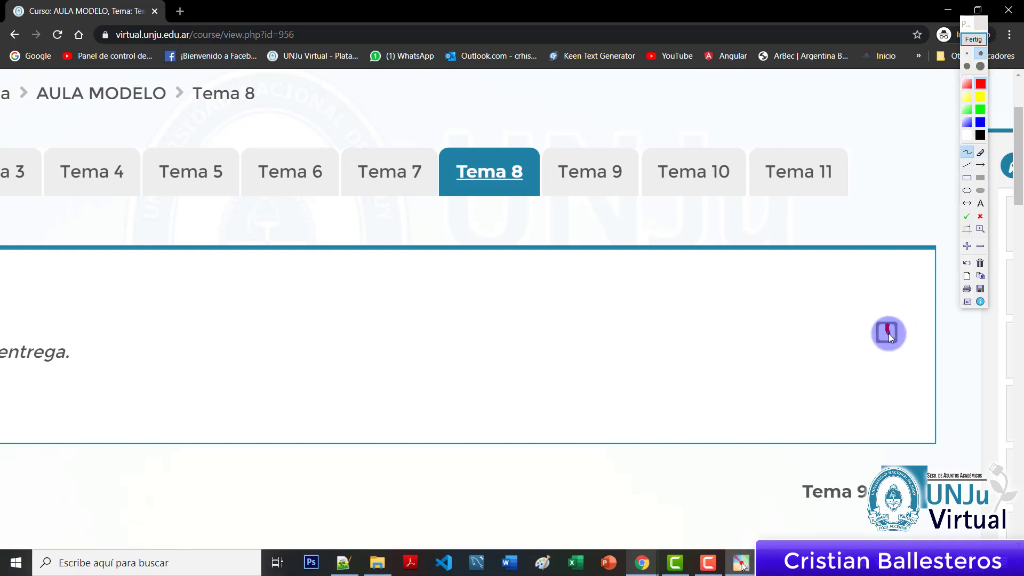
{"action": "left_click_drag", "start_coordinate": [888, 333], "coordinate": [919, 310]}
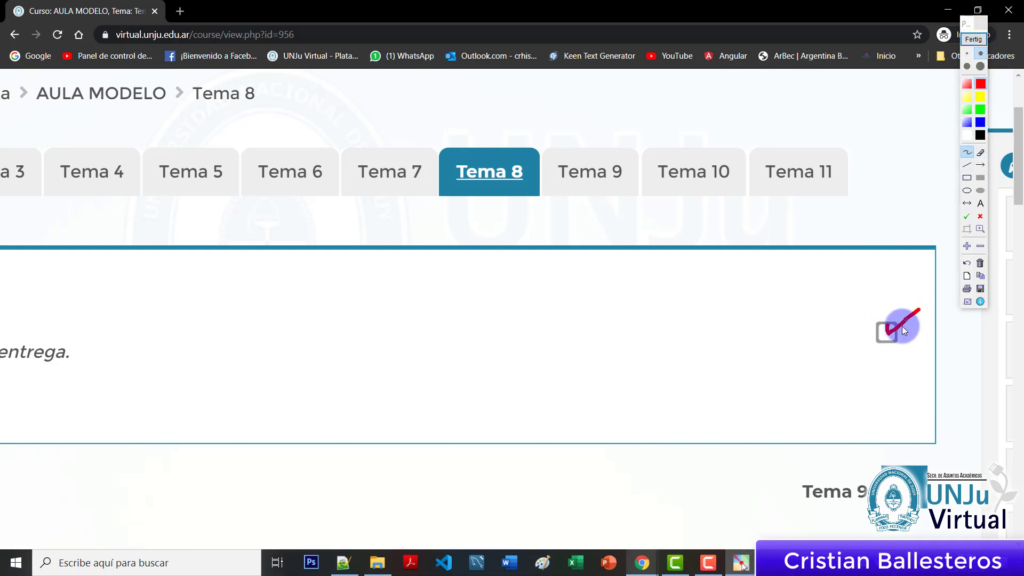
{"action": "left_click", "coordinate": [974, 40]}
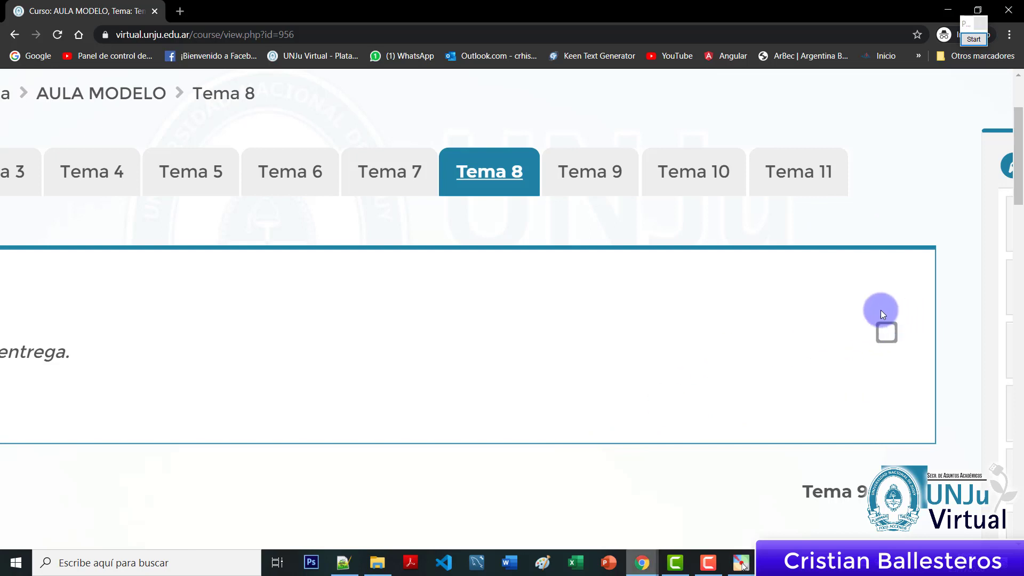
{"action": "left_click_drag", "start_coordinate": [881, 309], "coordinate": [867, 364]}
{"action": "left_click", "coordinate": [954, 352]}
{"action": "mouse_move", "coordinate": [642, 563]}
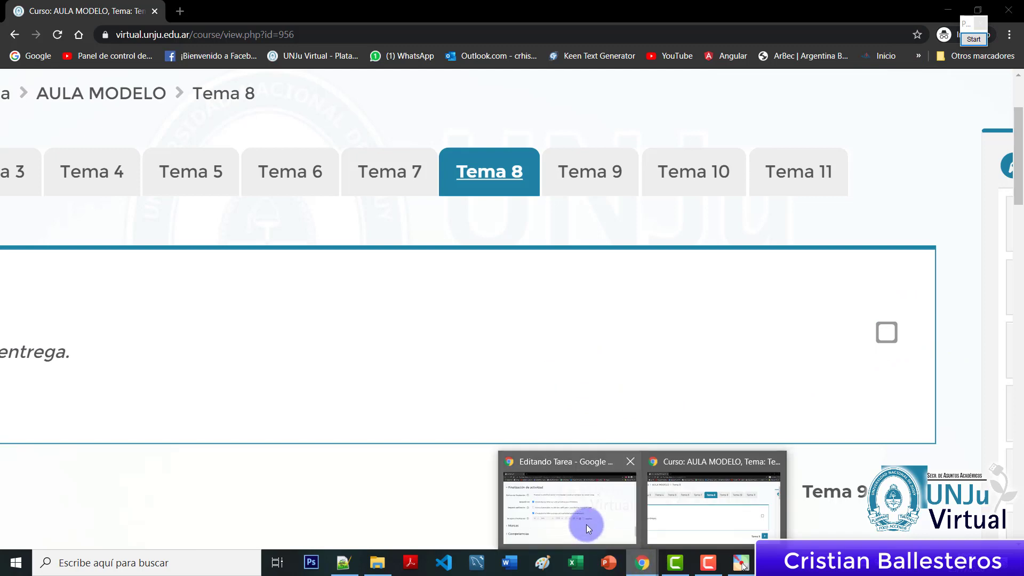
{"action": "left_click", "coordinate": [587, 524]}
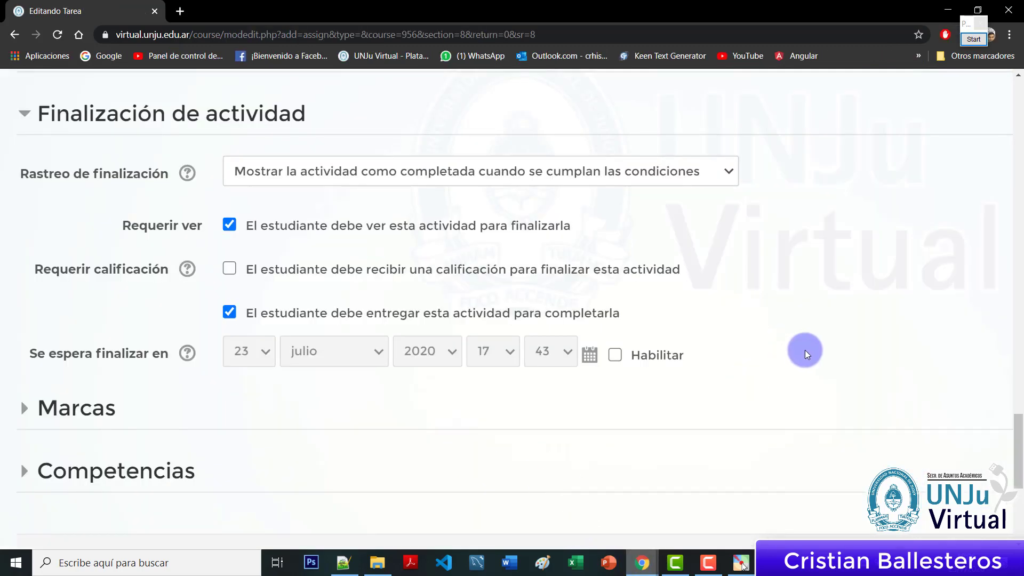
Reselect Mostrar la actividad como completada cuando se cumplan las condiciones as Rastreo de finalización and disable the Requerir ver condition
{"action": "scroll", "coordinate": [805, 350], "scroll_direction": "down", "scroll_amount": 1}
{"action": "scroll", "coordinate": [805, 350], "scroll_direction": "up", "scroll_amount": 1}
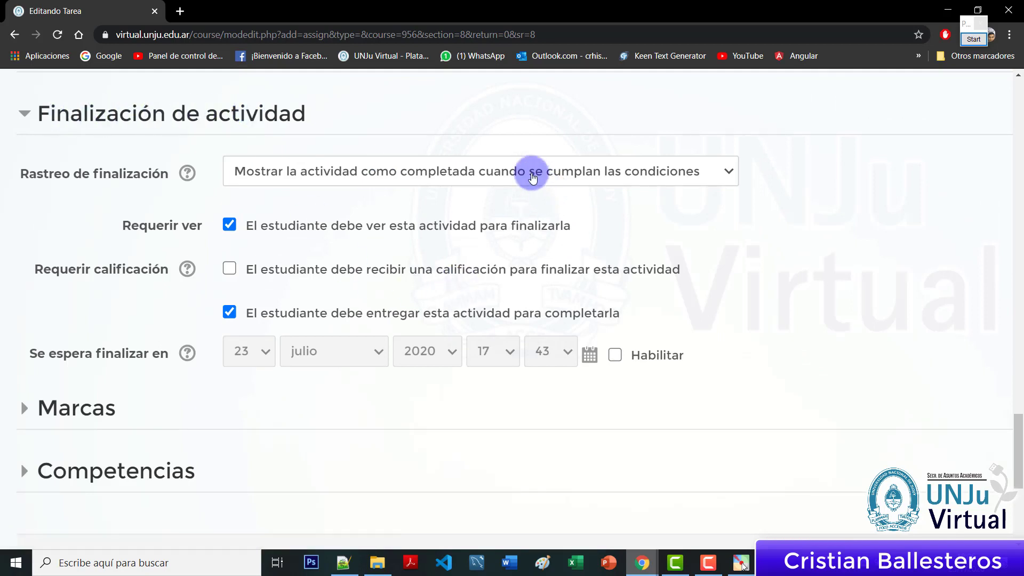
{"action": "left_click", "coordinate": [528, 173]}
{"action": "left_click", "coordinate": [495, 213]}
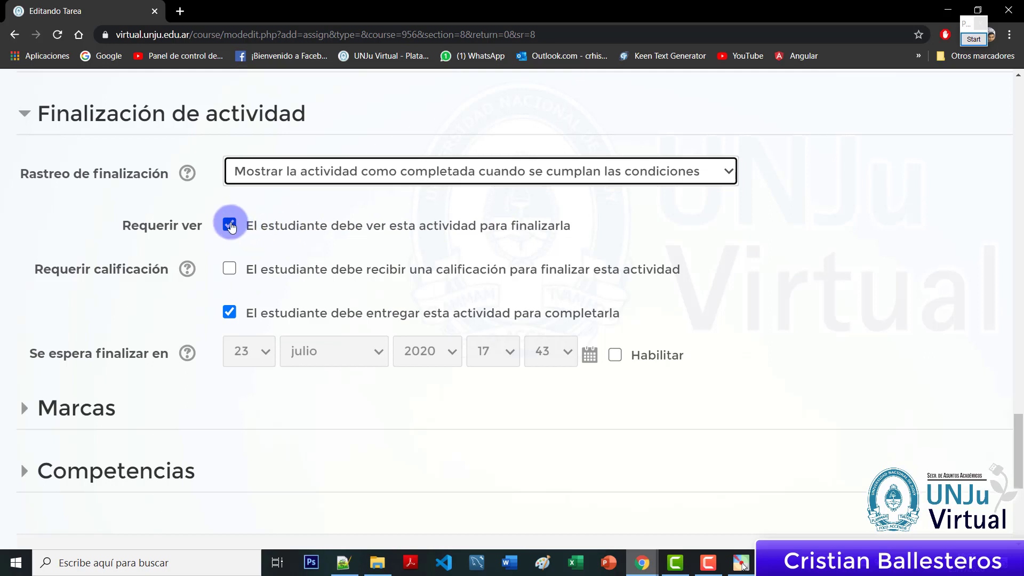
{"action": "left_click", "coordinate": [230, 226]}
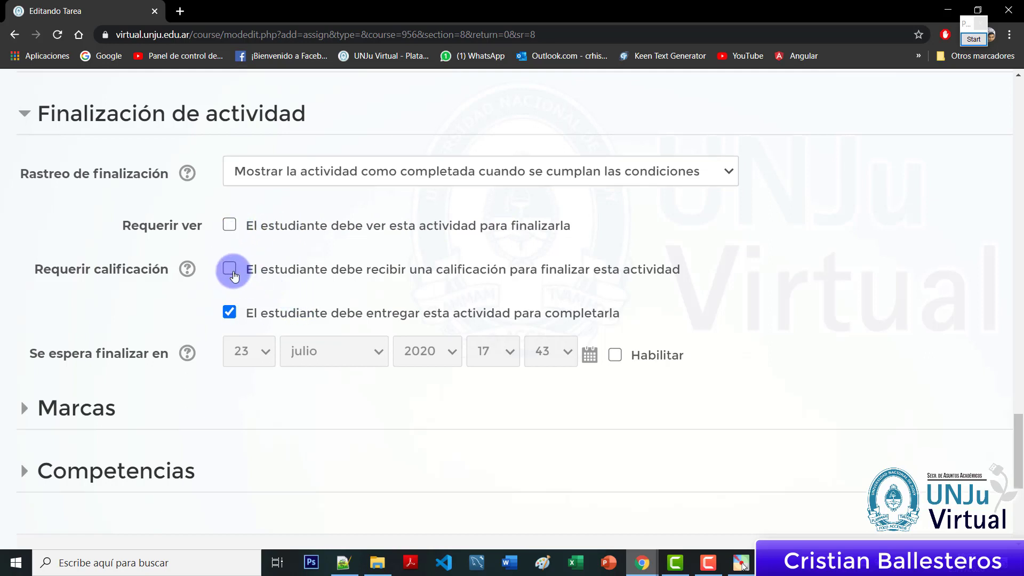
Try the Requerir calificación condition and clear it again, leaving El estudiante debe entregar esta actividad para completarla selected
{"action": "left_click", "coordinate": [232, 272]}
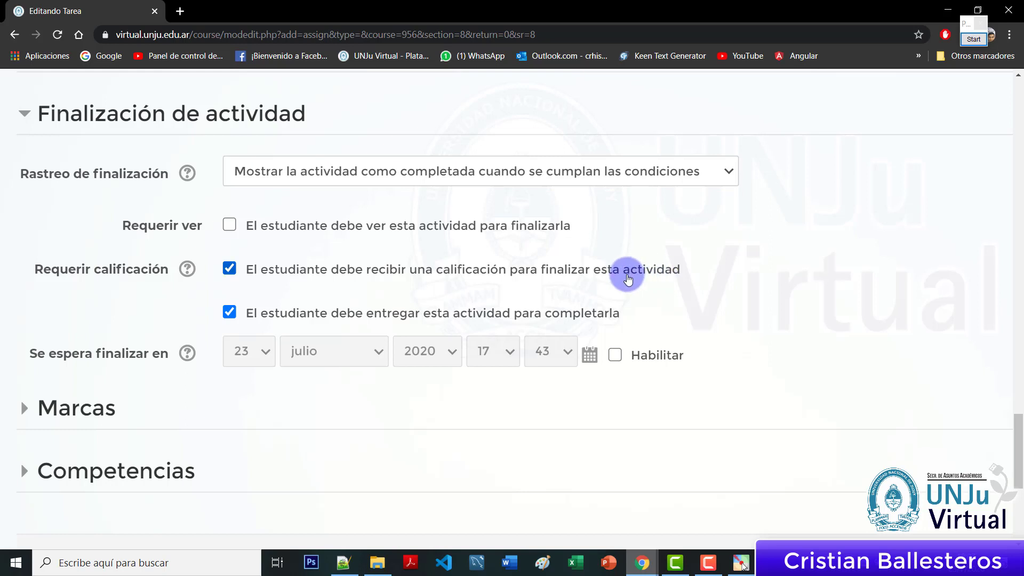
{"action": "left_click", "coordinate": [228, 269]}
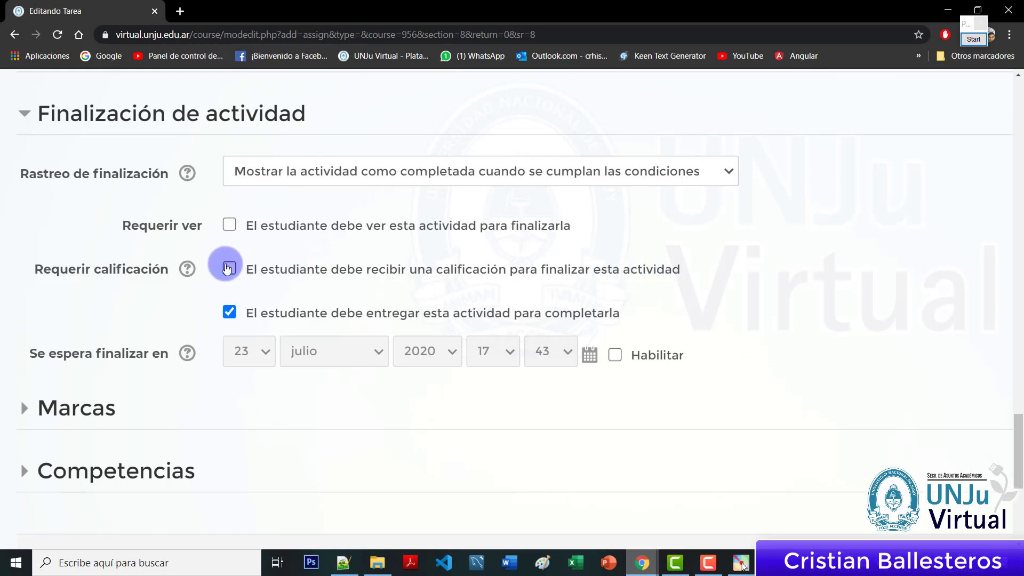
{"action": "left_click", "coordinate": [229, 270]}
{"action": "left_click", "coordinate": [228, 269]}
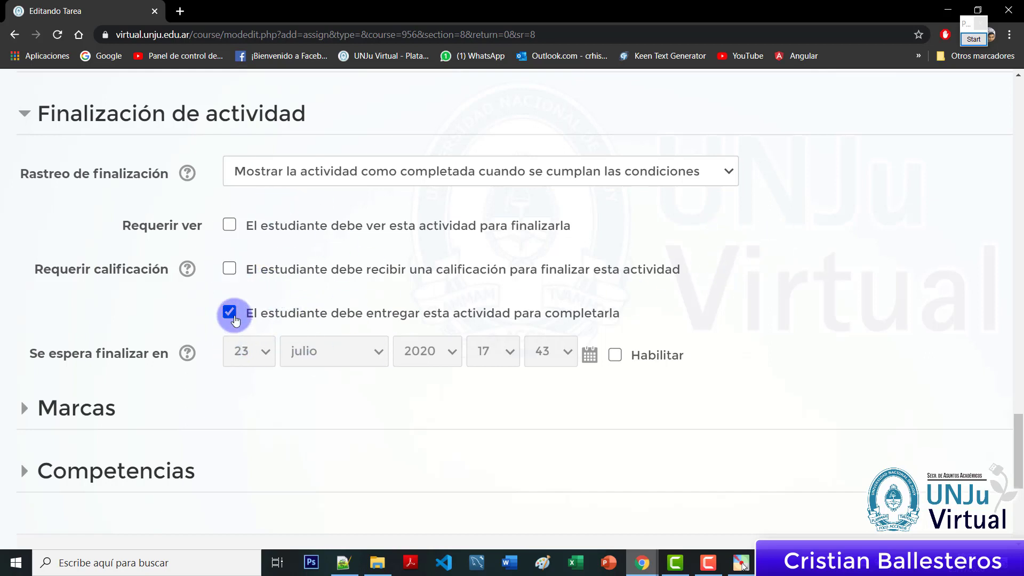
{"action": "left_click", "coordinate": [230, 313]}
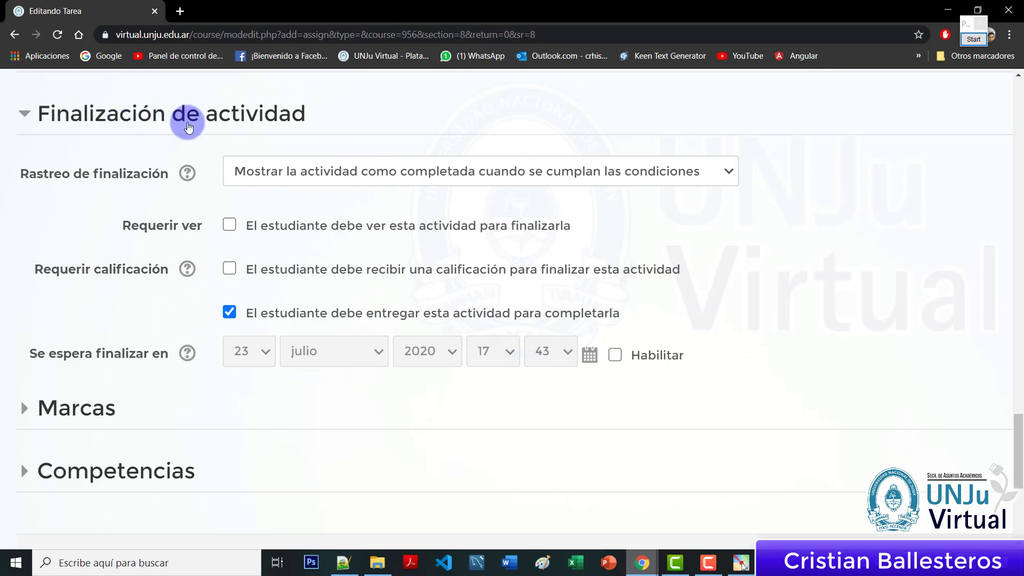
Collapse Finalización de actividad after checking Marcas and Competencias, and save the assignment, returning to the course
{"action": "left_click", "coordinate": [171, 113]}
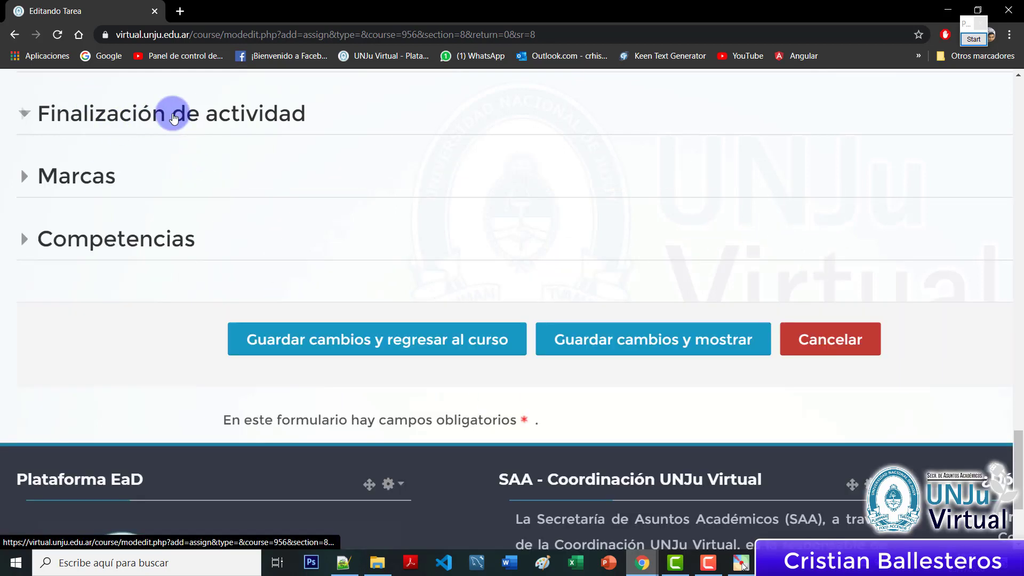
{"action": "left_click", "coordinate": [100, 188]}
{"action": "left_click", "coordinate": [88, 176]}
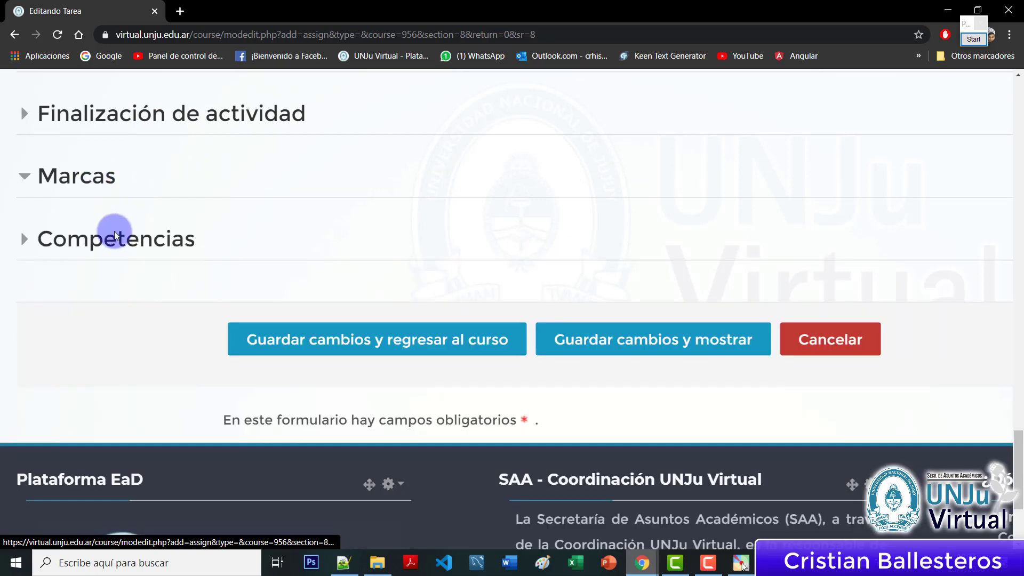
{"action": "left_click", "coordinate": [114, 237]}
{"action": "left_click", "coordinate": [115, 238]}
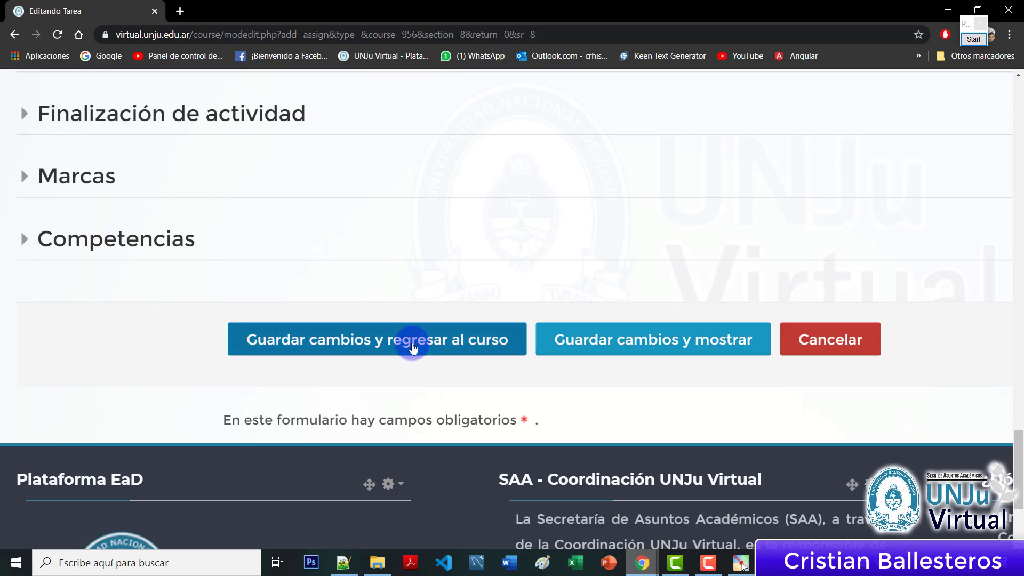
{"action": "left_click", "coordinate": [372, 347]}
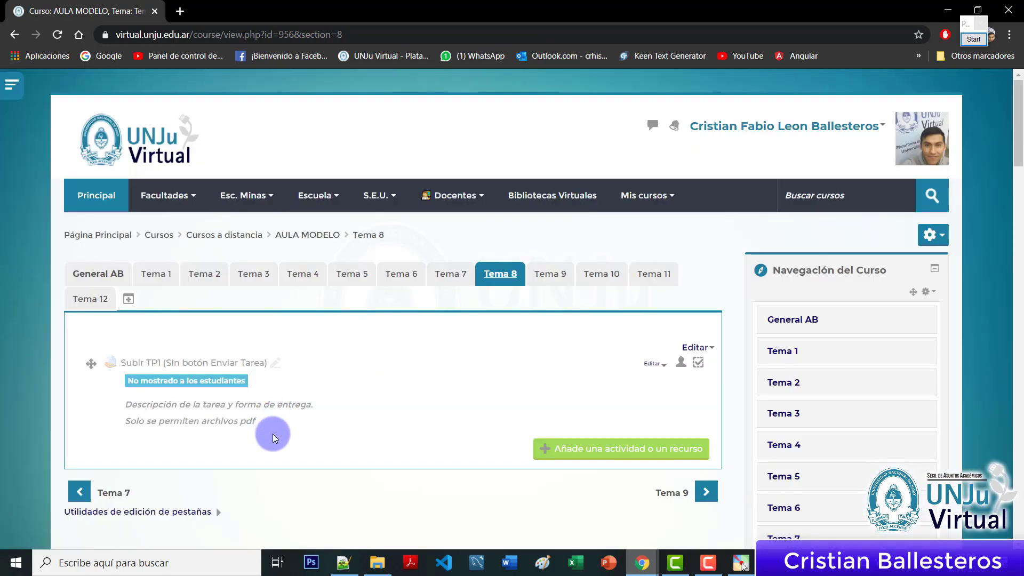
Outline the No mostrado a los estudiantes label under Subir TP1 with a red rectangle and clear the annotation
{"action": "scroll", "coordinate": [192, 405], "scroll_direction": "up", "scroll_amount": 5}
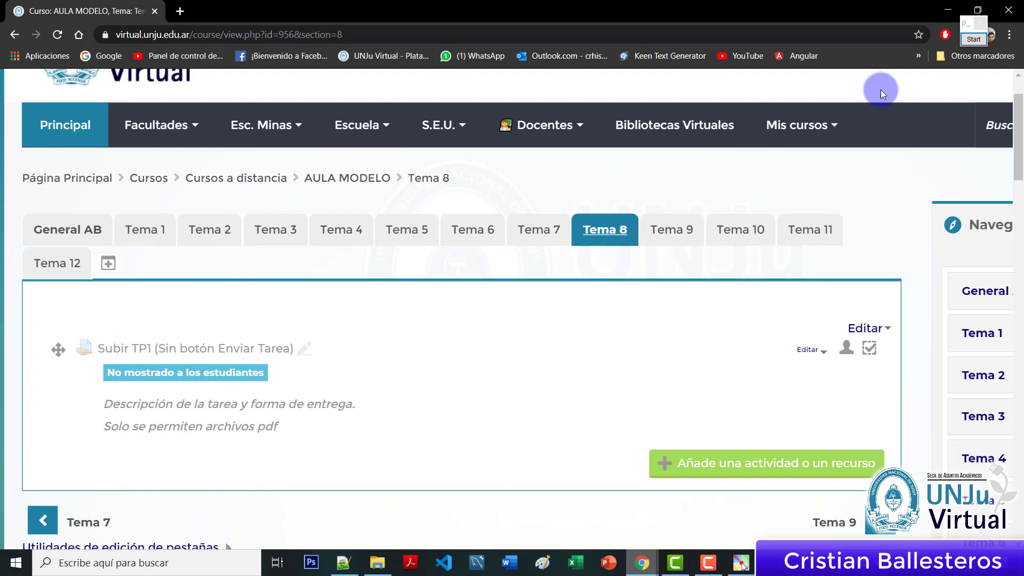
{"action": "left_click", "coordinate": [973, 39]}
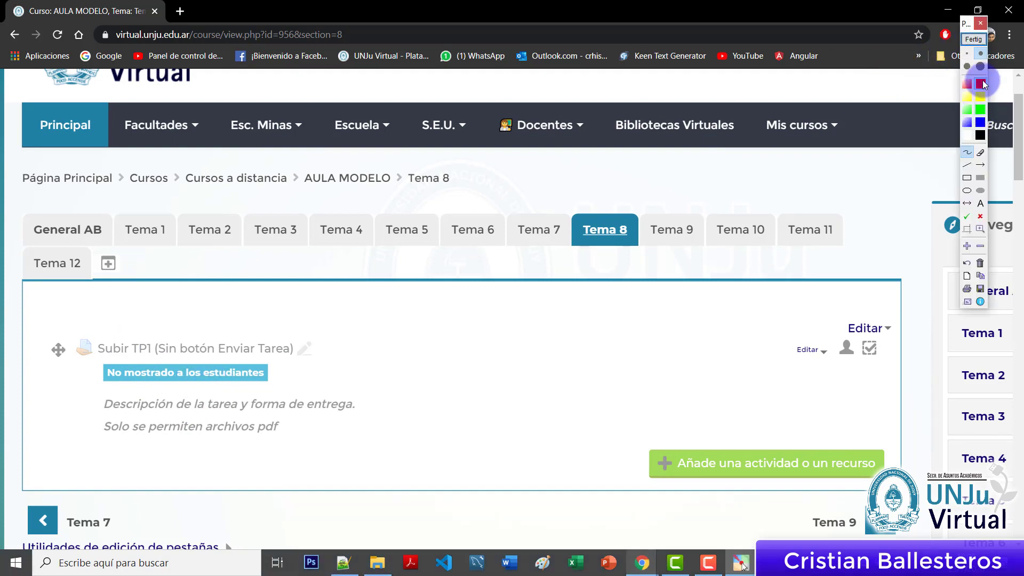
{"action": "left_click", "coordinate": [967, 180]}
{"action": "mouse_move", "coordinate": [97, 363]}
{"action": "left_mouse_down"}
{"action": "mouse_move", "coordinate": [276, 375]}
{"action": "mouse_move", "coordinate": [279, 386]}
{"action": "left_mouse_up"}
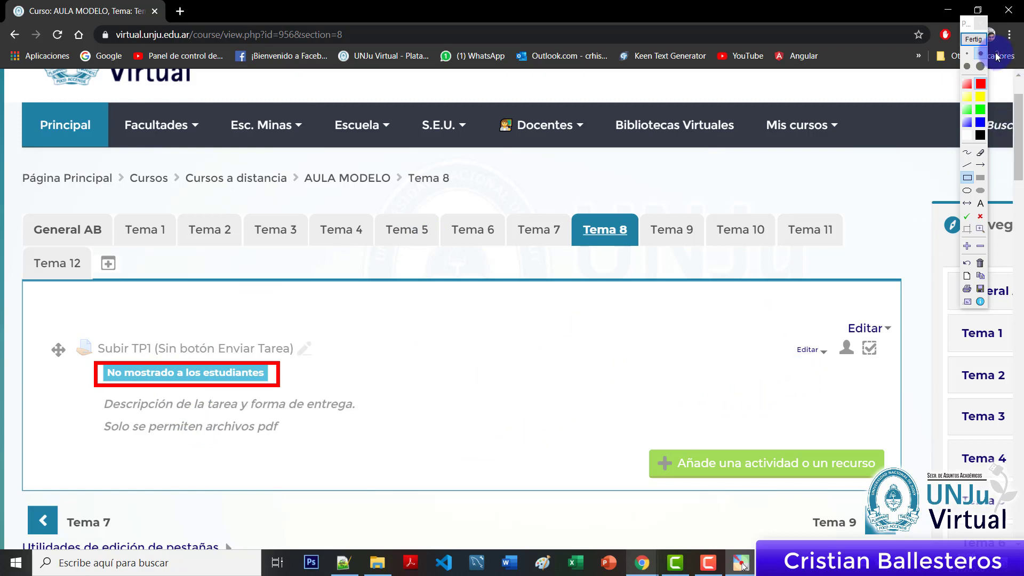
{"action": "left_click", "coordinate": [973, 39]}
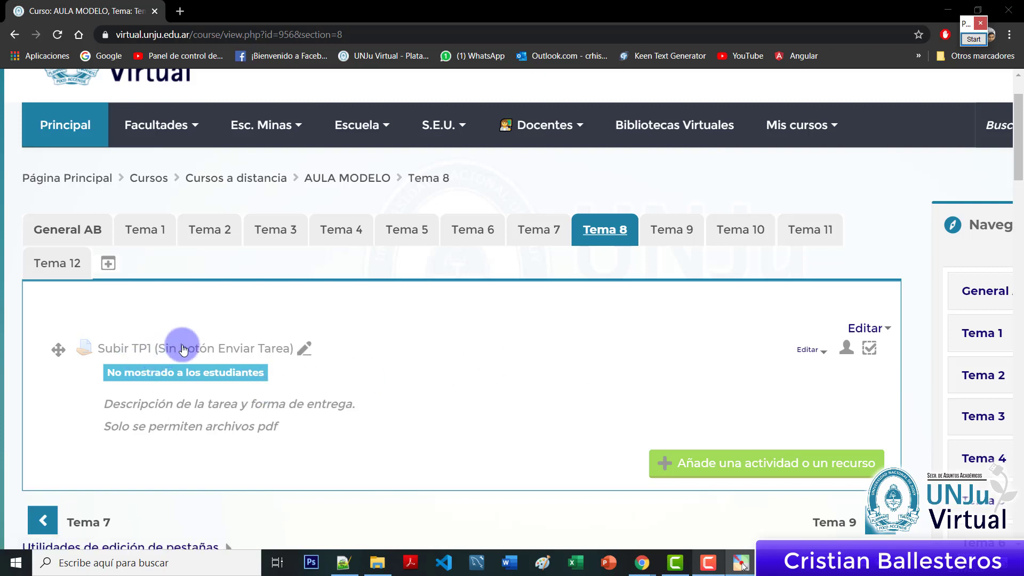
Make the Subir TP1 (Sin botón Enviar Tarea) assignment in Tema 8 visible to students
{"action": "left_click", "coordinate": [807, 351]}
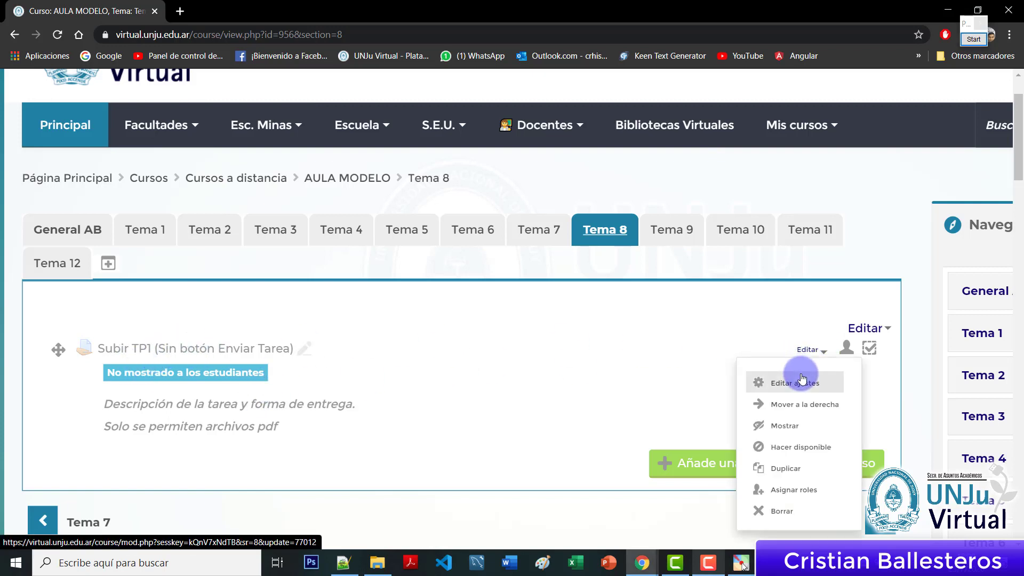
{"action": "scroll", "coordinate": [793, 401], "scroll_direction": "up", "scroll_amount": 3, "text": "ctrl"}
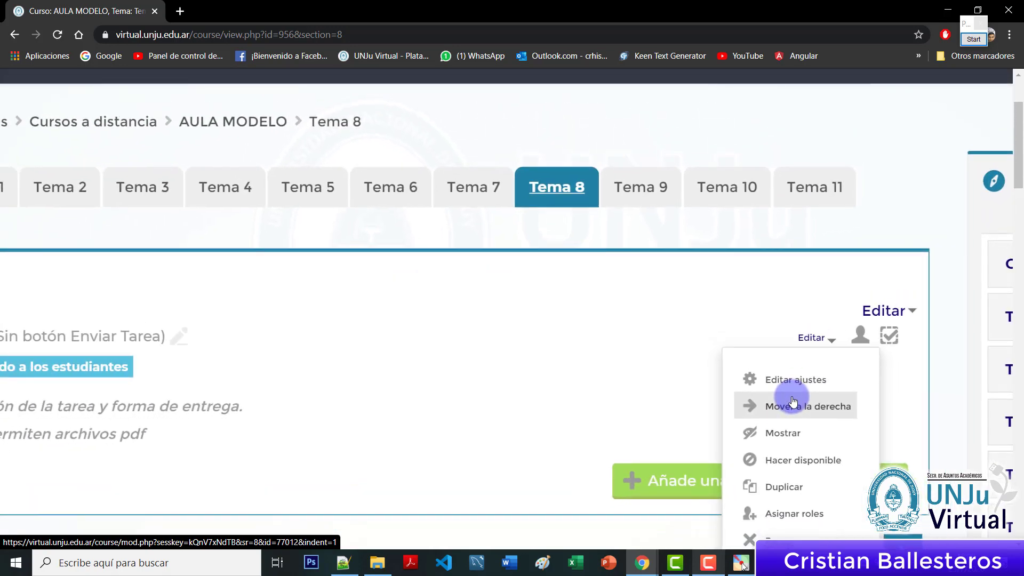
{"action": "left_click", "coordinate": [783, 434]}
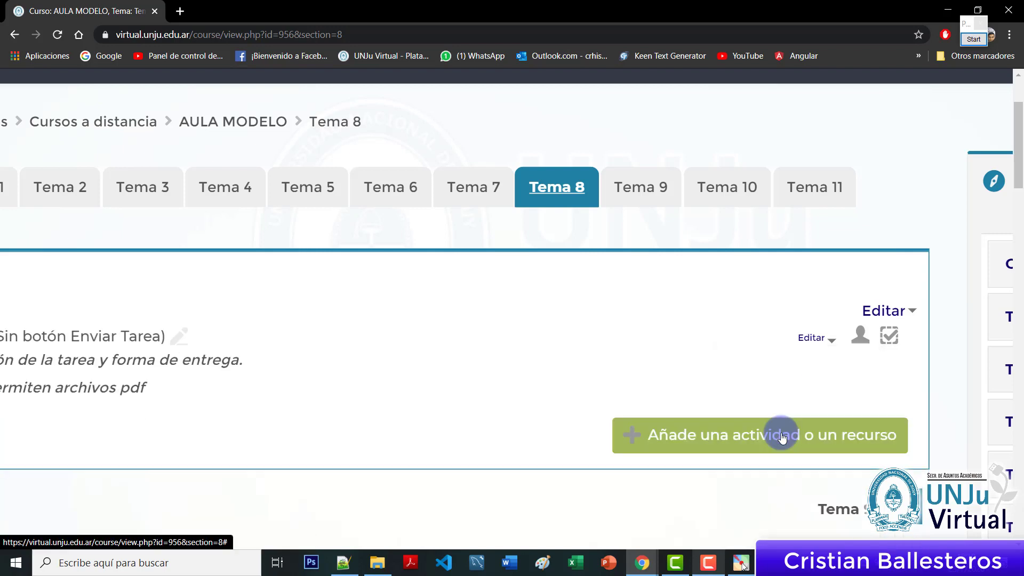
{"action": "key", "text": "ctrl+minus"}
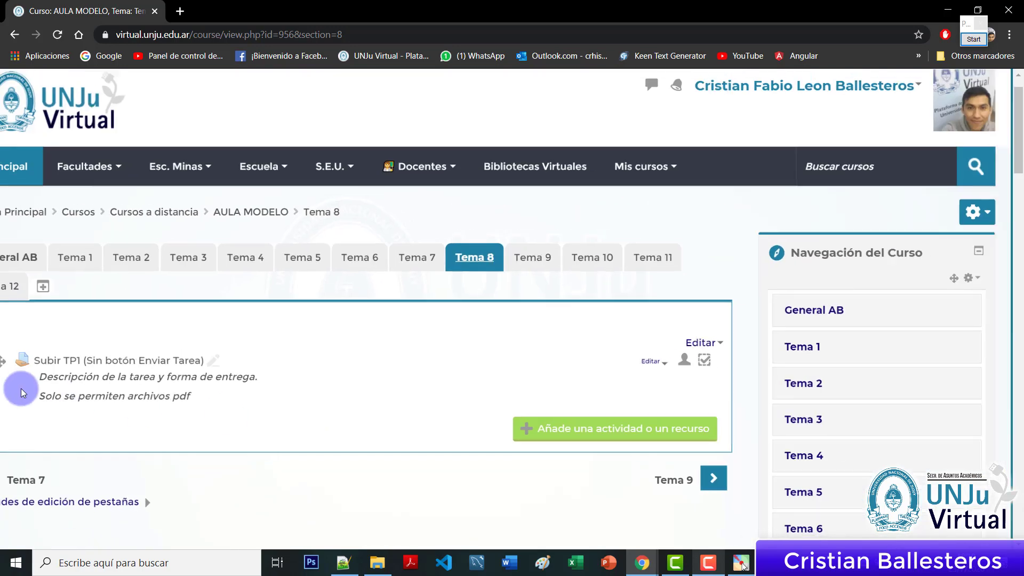
{"action": "key", "text": "ctrl+minus"}
{"action": "key", "text": "ctrl+plus"}
{"action": "key", "text": "ctrl+plus"}
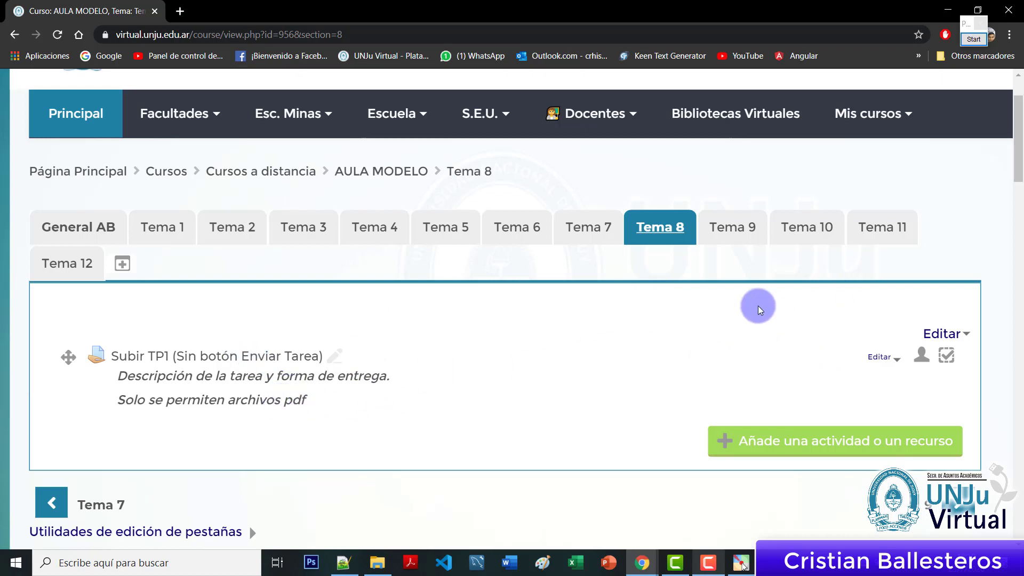
Duplicate the Subir TP1 assignment in Tema 8 and rename the copy Subir TP2 (Sin botón Enviar Tarea)
{"action": "left_click", "coordinate": [885, 363]}
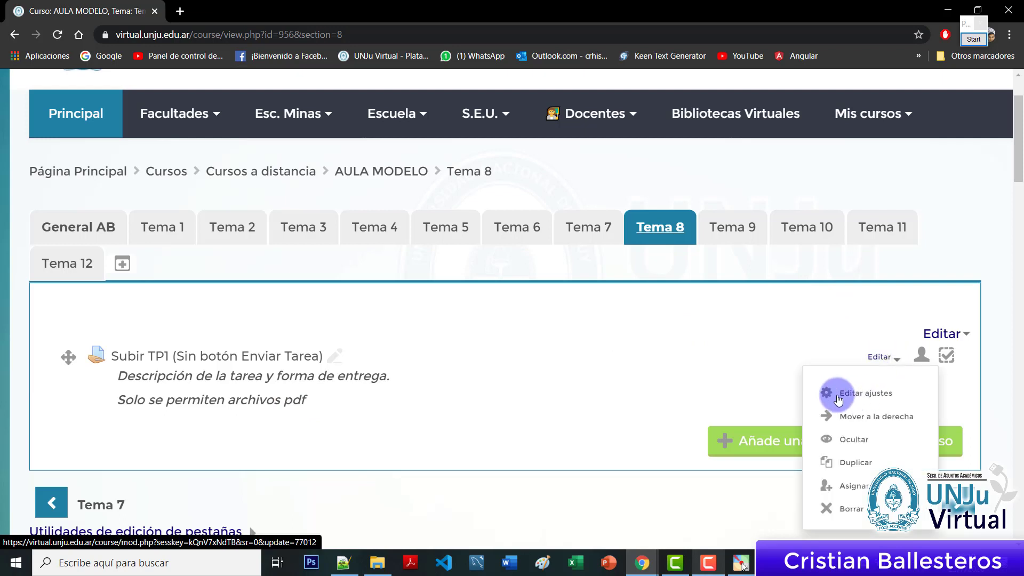
{"action": "left_click", "coordinate": [853, 465]}
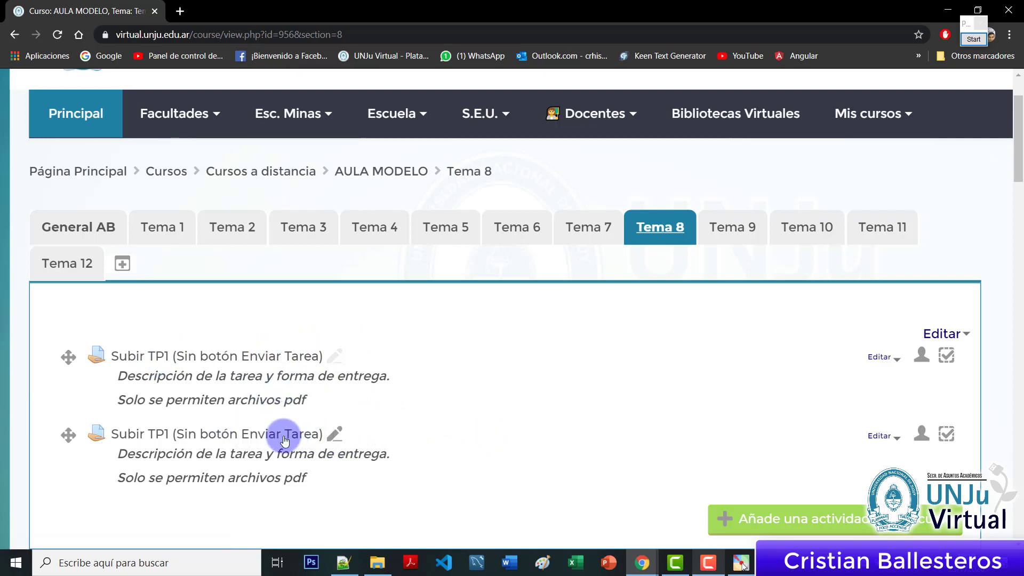
{"action": "left_click", "coordinate": [333, 438]}
{"action": "left_click", "coordinate": [153, 437]}
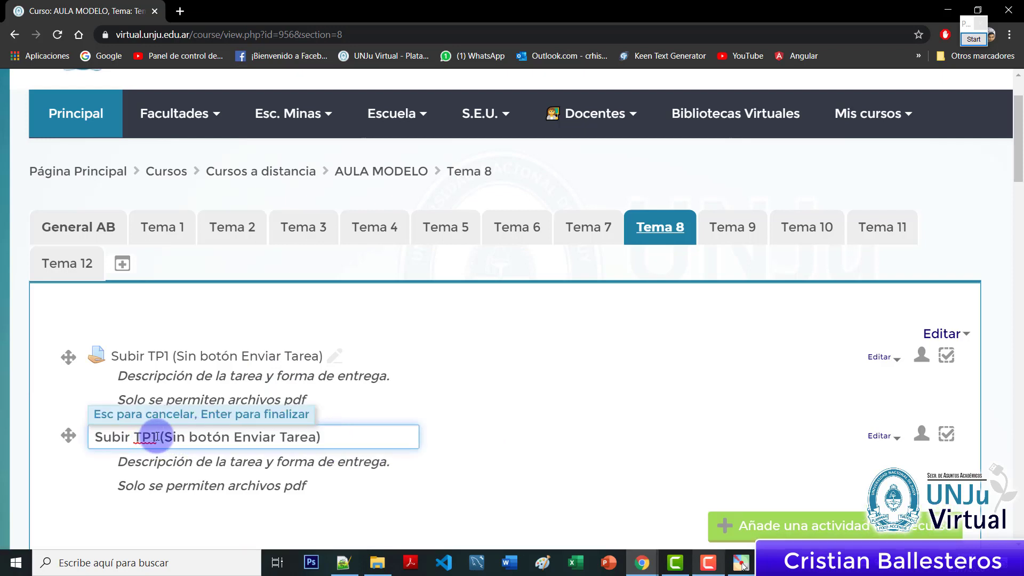
{"action": "left_click_drag", "start_coordinate": [158, 437], "coordinate": [153, 437]}
{"action": "type", "text": "2"}
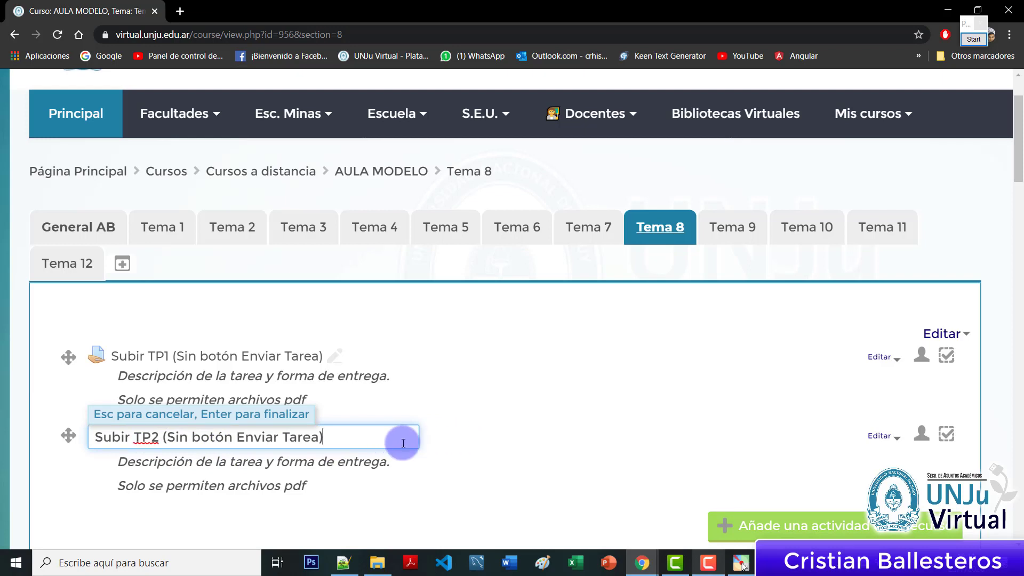
{"action": "key", "text": "Return"}
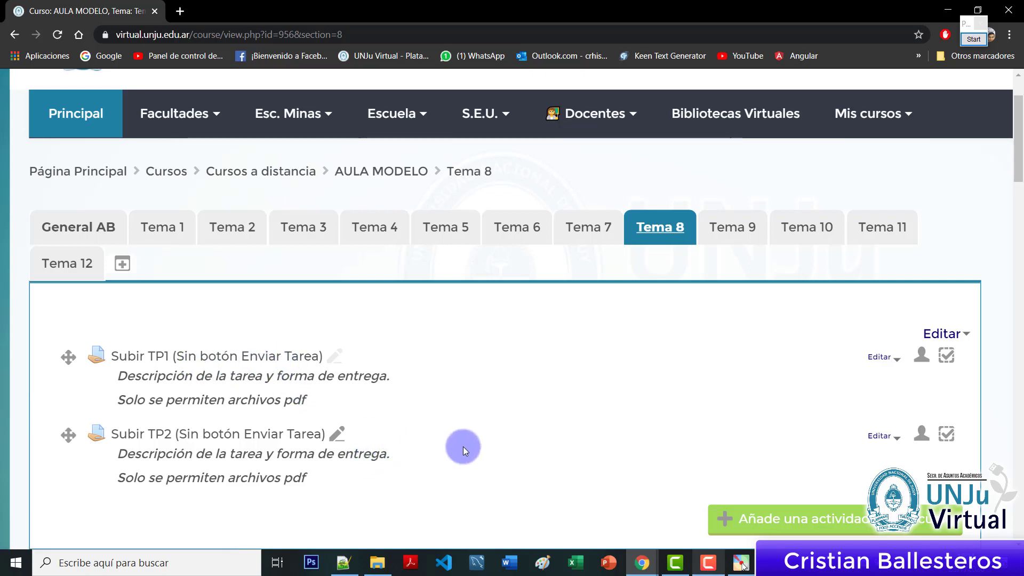
Open the settings of the Subir TP2 assignment and disable Muestra la descripción en la página del curso
{"action": "left_click", "coordinate": [886, 438]}
{"action": "left_click", "coordinate": [852, 478]}
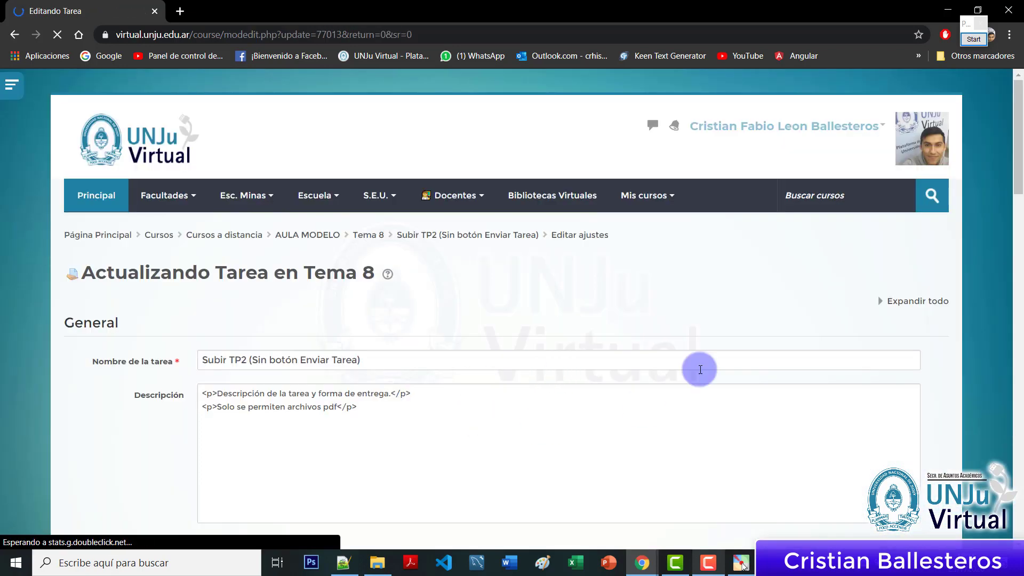
{"action": "scroll", "coordinate": [1020, 194], "scroll_direction": "down", "scroll_amount": 3}
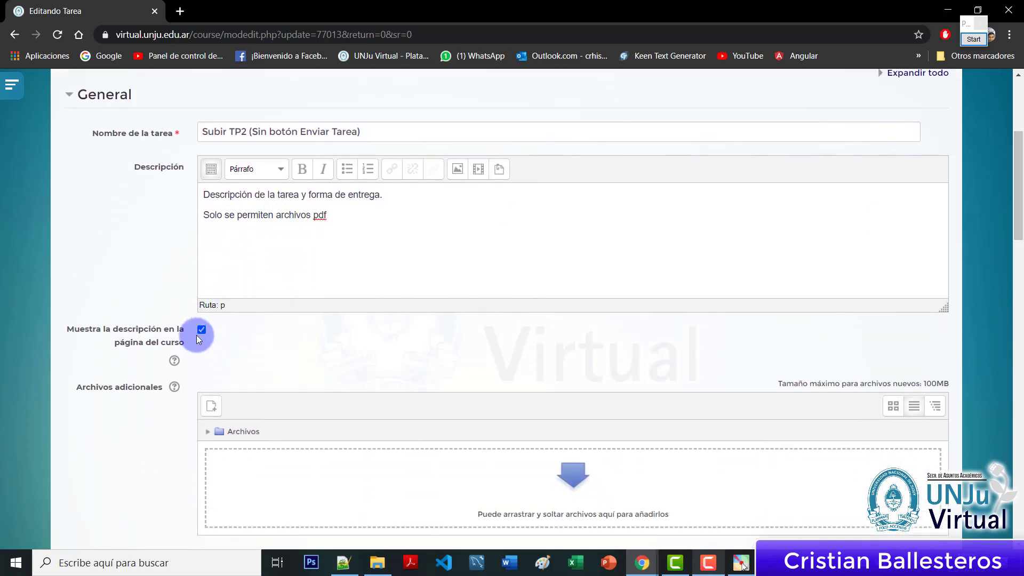
{"action": "key", "text": "ctrl+plus"}
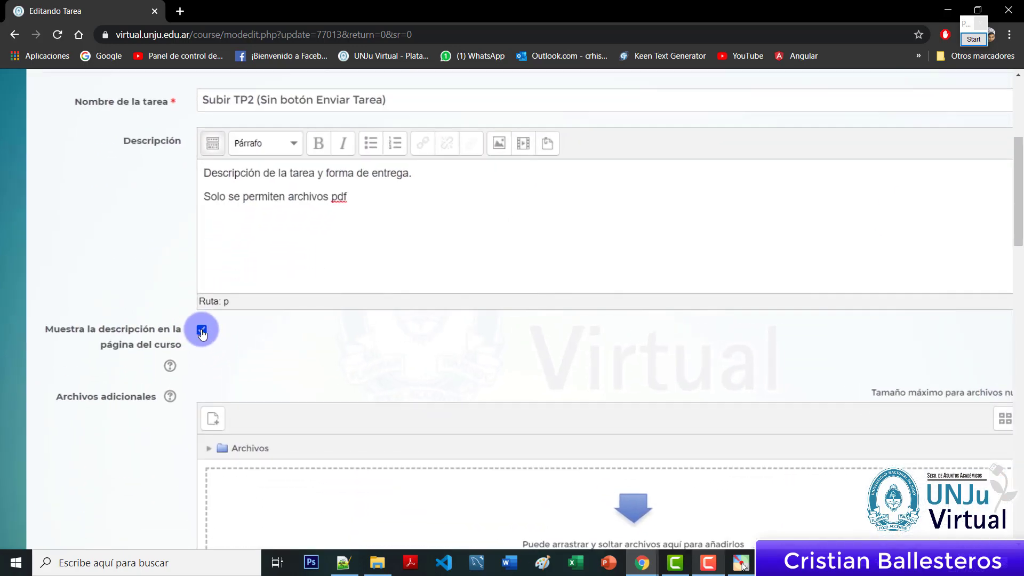
{"action": "left_click", "coordinate": [202, 330]}
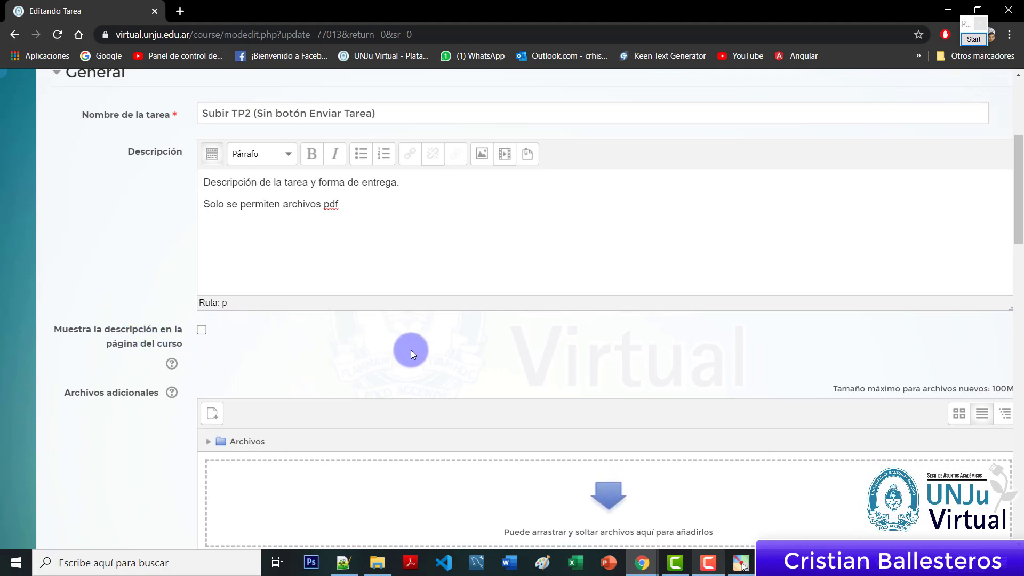
Disable Texto en línea under Tipos de entrega, keeping Archivos enviados as the only submission type
{"action": "scroll", "coordinate": [411, 350], "scroll_direction": "down", "scroll_amount": 4}
{"action": "scroll", "coordinate": [411, 350], "scroll_direction": "down", "scroll_amount": 4}
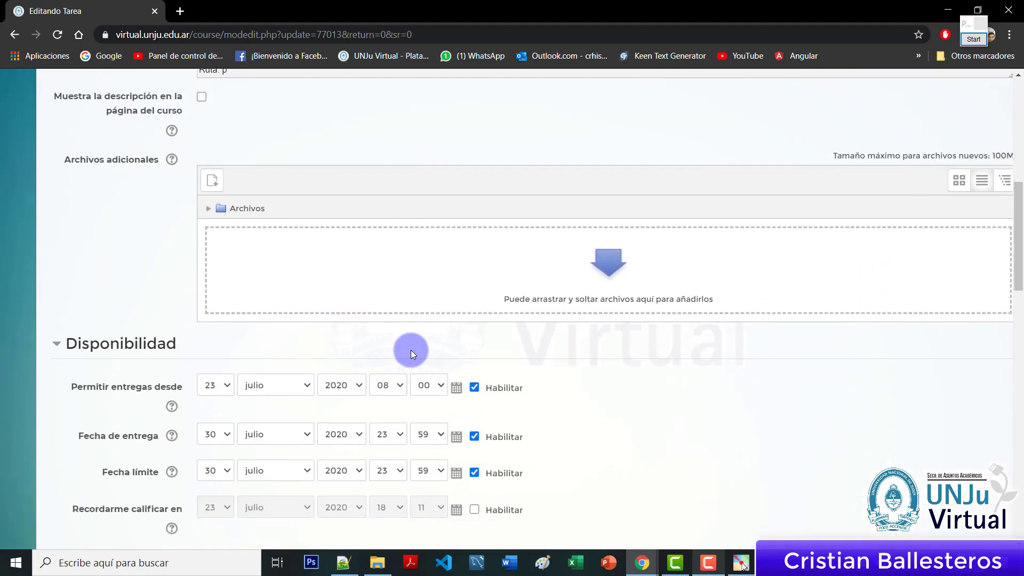
{"action": "scroll", "coordinate": [410, 350], "scroll_direction": "down", "scroll_amount": 2}
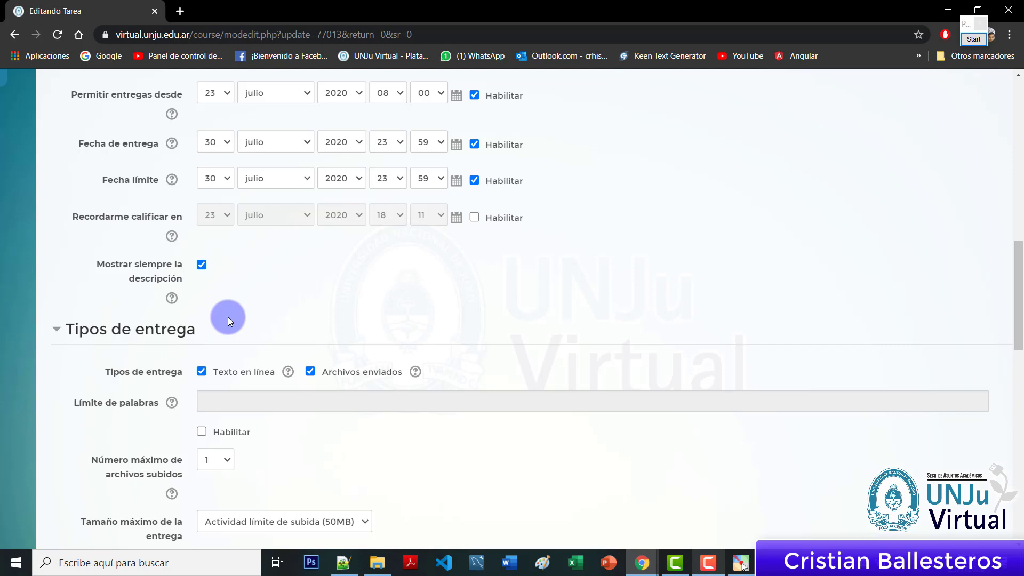
{"action": "scroll", "coordinate": [229, 317], "scroll_direction": "down", "scroll_amount": 2}
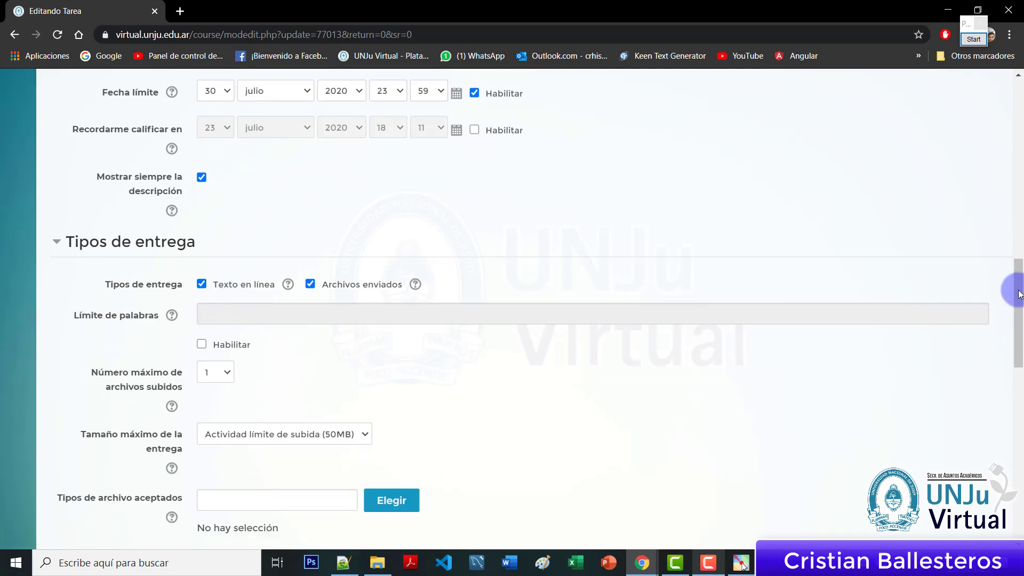
{"action": "scroll", "coordinate": [858, 244], "scroll_direction": "up", "scroll_amount": 7}
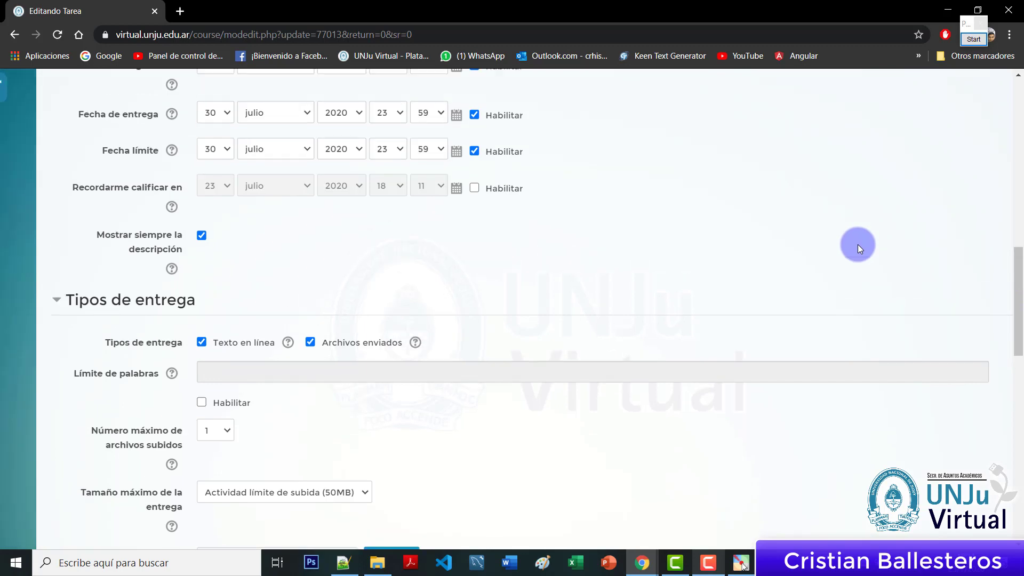
{"action": "scroll", "coordinate": [858, 244], "scroll_direction": "down", "scroll_amount": 9}
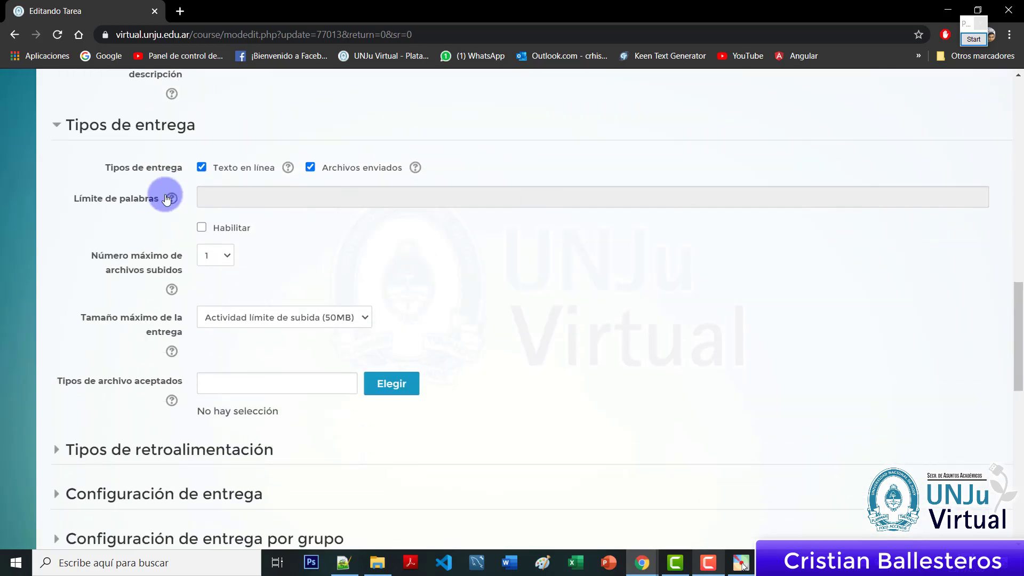
{"action": "scroll", "coordinate": [167, 199], "scroll_direction": "up", "scroll_amount": 2, "text": "ctrl"}
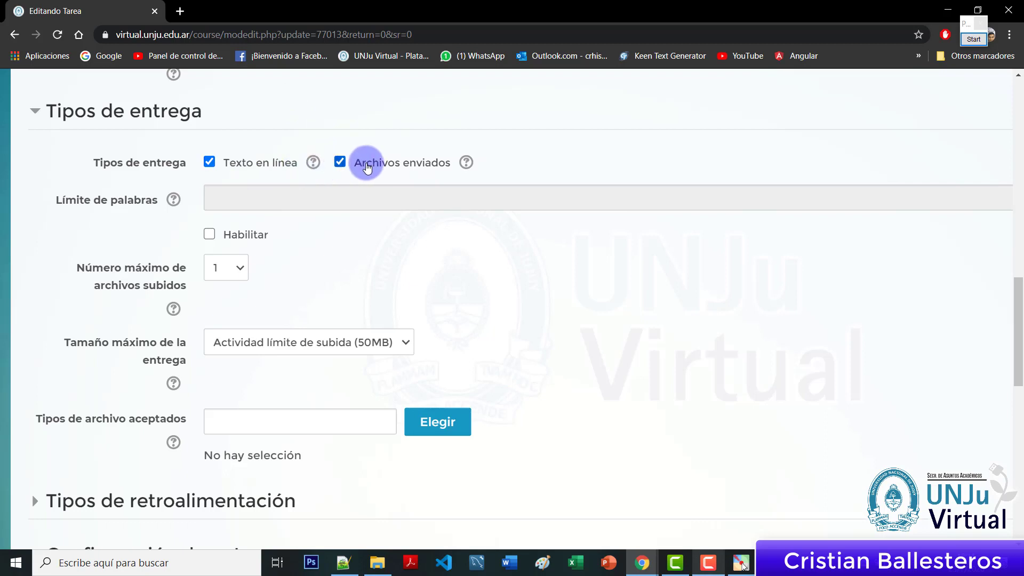
{"action": "left_click", "coordinate": [209, 161]}
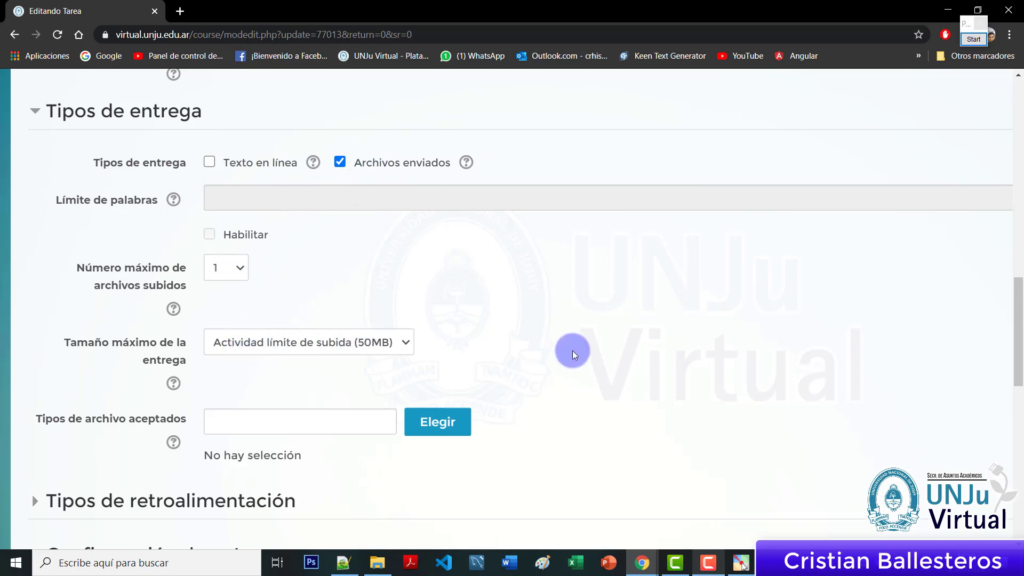
Expand Tipos de retroalimentación and disable Anotación PDF, keeping Comentarios de retroalimentación enabled
{"action": "scroll", "coordinate": [572, 351], "scroll_direction": "down", "scroll_amount": 3}
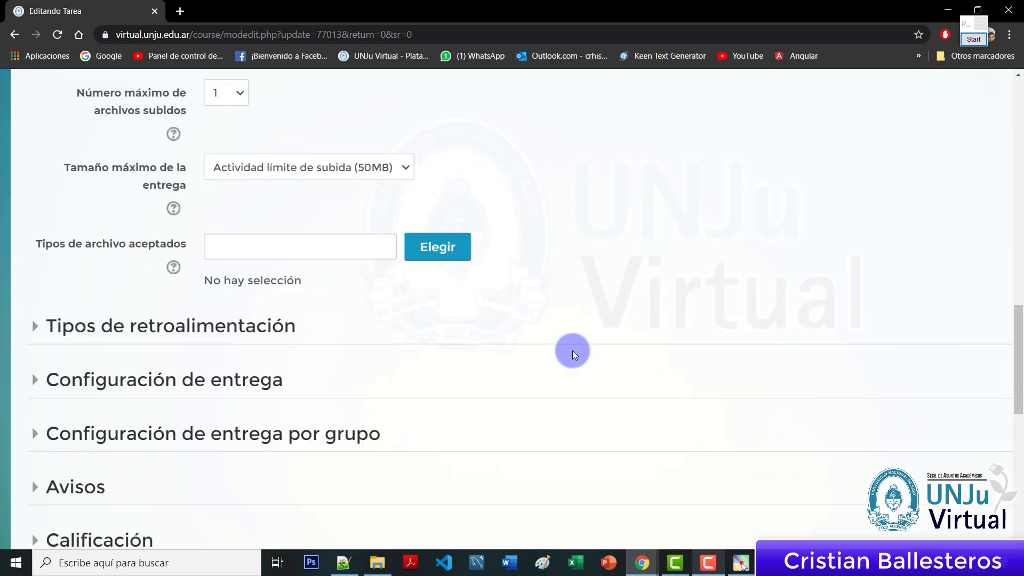
{"action": "scroll", "coordinate": [572, 351], "scroll_direction": "down", "scroll_amount": 3}
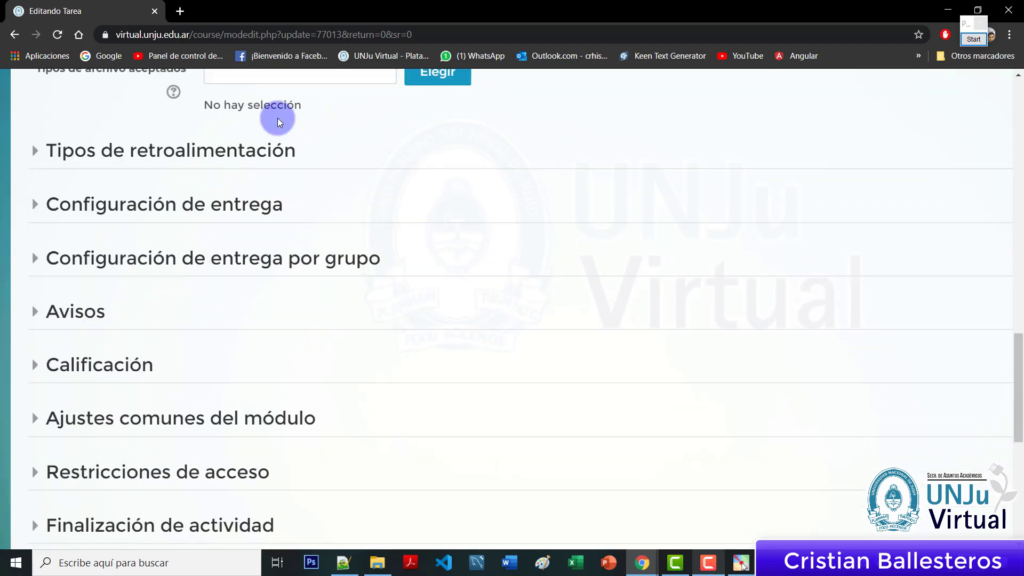
{"action": "left_click", "coordinate": [211, 161]}
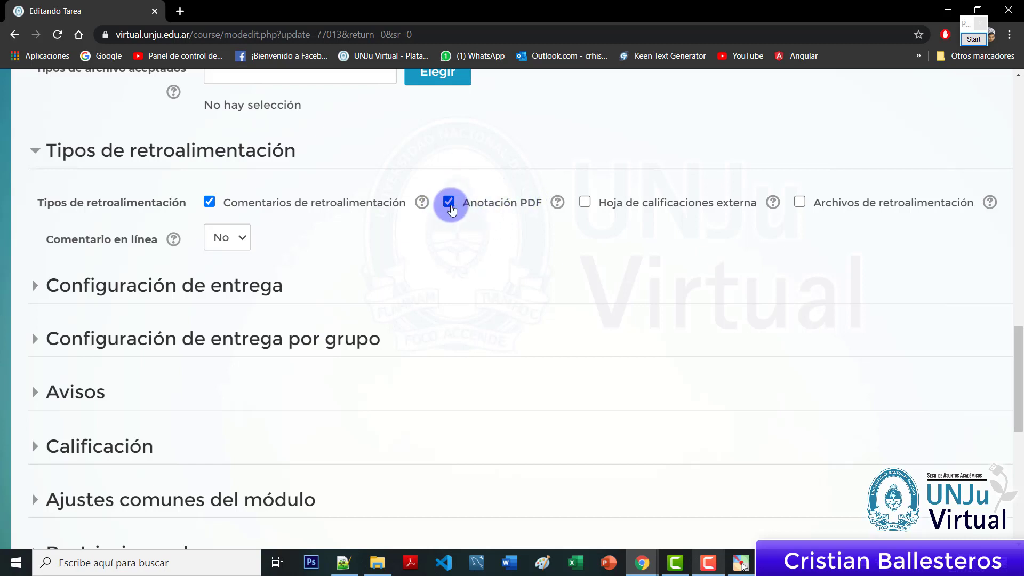
{"action": "left_click", "coordinate": [450, 204]}
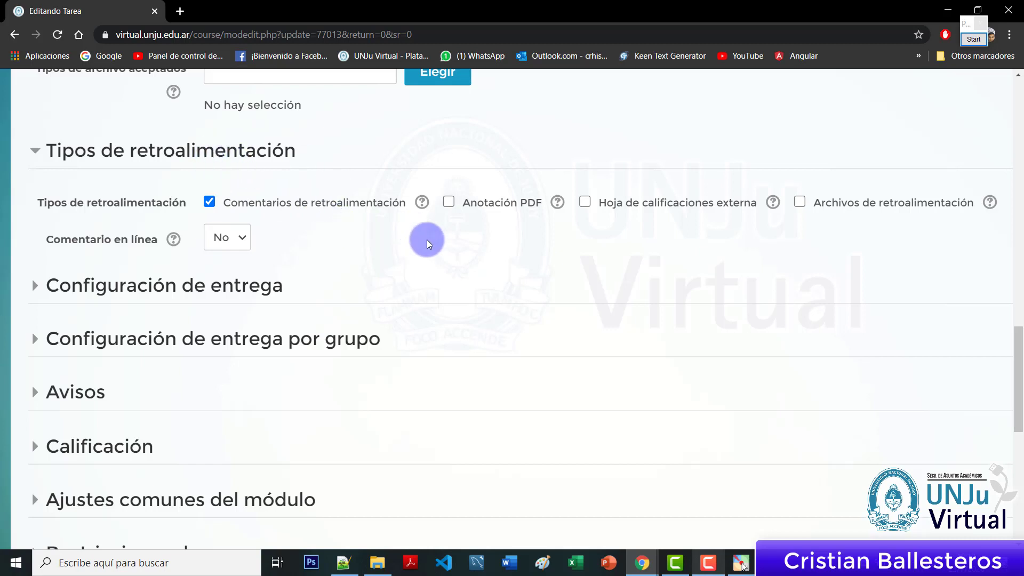
Expand Configuración de entrega and set Requiere que los alumnos pulsen el botón de envío to Sí
{"action": "scroll", "coordinate": [429, 244], "scroll_direction": "down", "scroll_amount": 1}
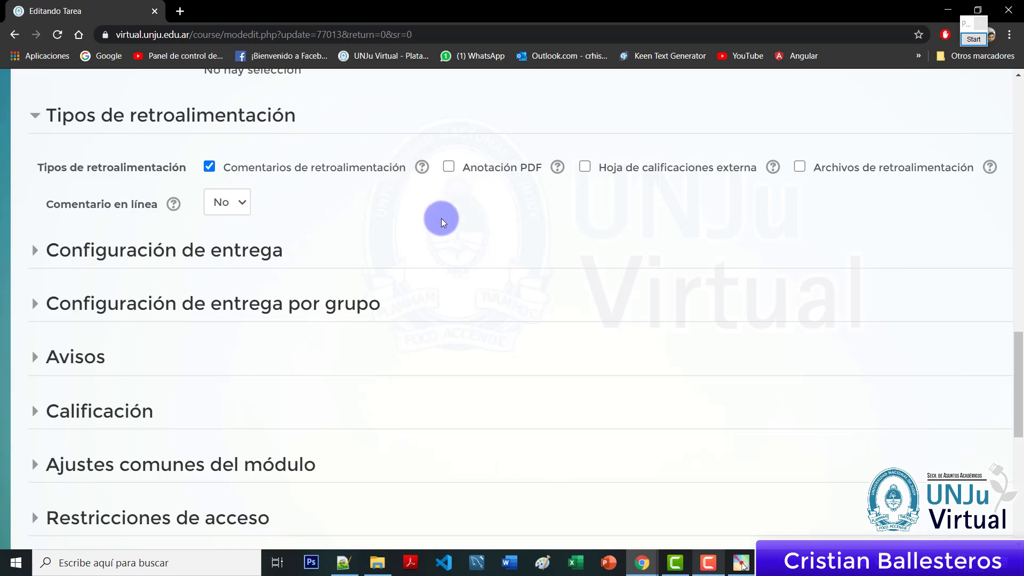
{"action": "scroll", "coordinate": [441, 219], "scroll_direction": "down", "scroll_amount": 1}
{"action": "scroll", "coordinate": [440, 218], "scroll_direction": "up", "scroll_amount": 1}
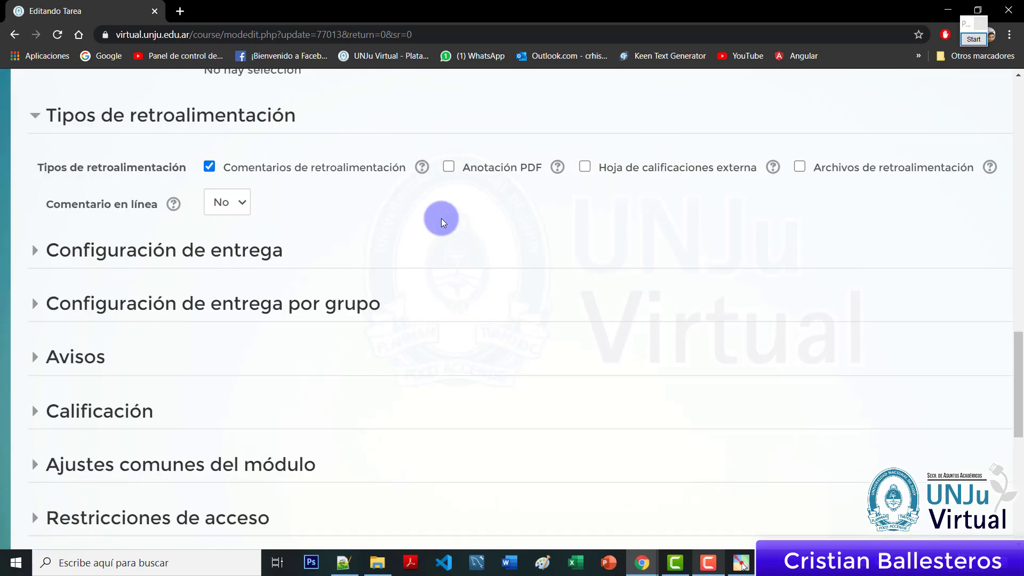
{"action": "scroll", "coordinate": [440, 219], "scroll_direction": "down", "scroll_amount": 1}
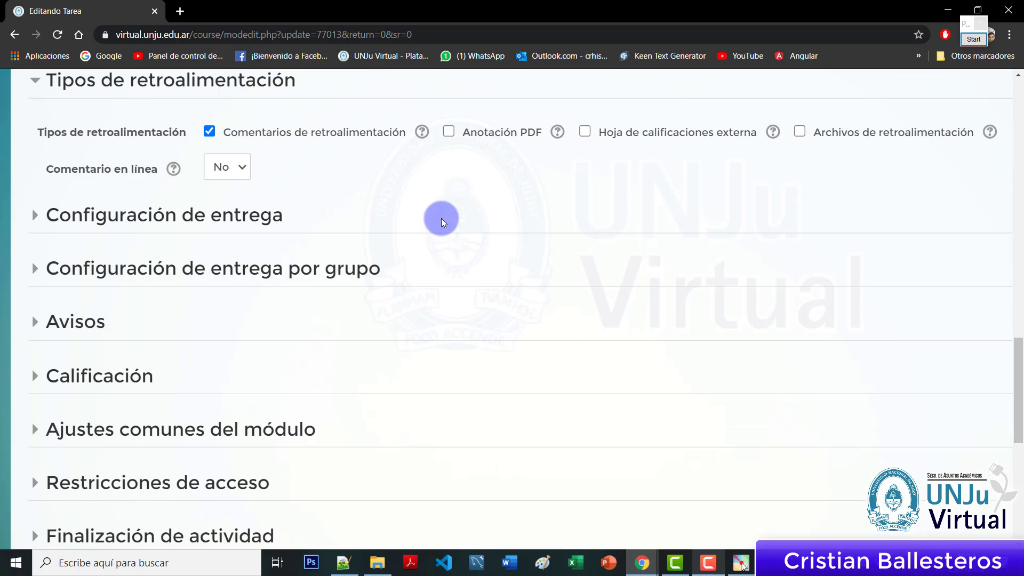
{"action": "left_click", "coordinate": [235, 214]}
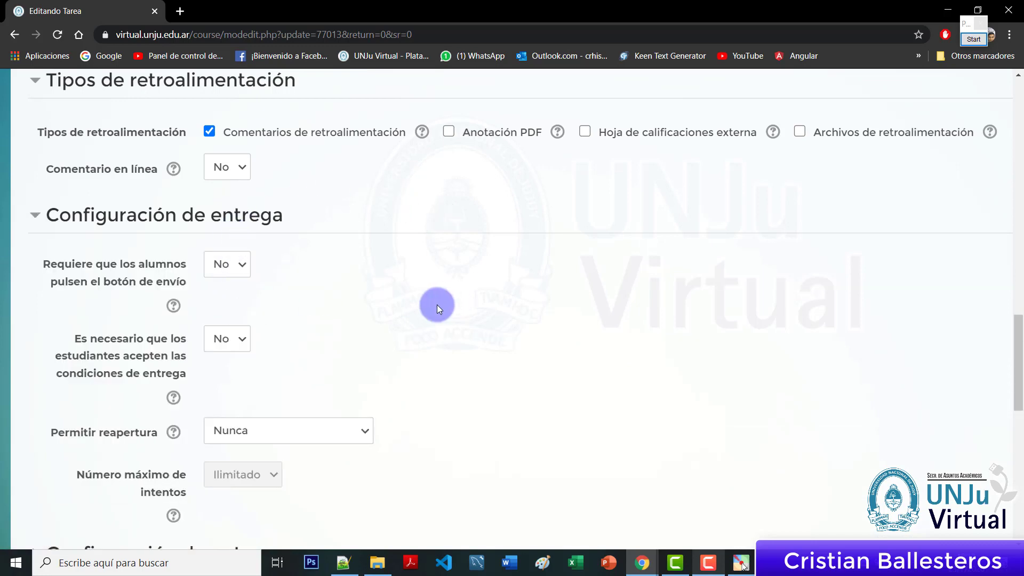
{"action": "scroll", "coordinate": [440, 307], "scroll_direction": "down", "scroll_amount": 1}
{"action": "scroll", "coordinate": [440, 308], "scroll_direction": "up", "scroll_amount": 2}
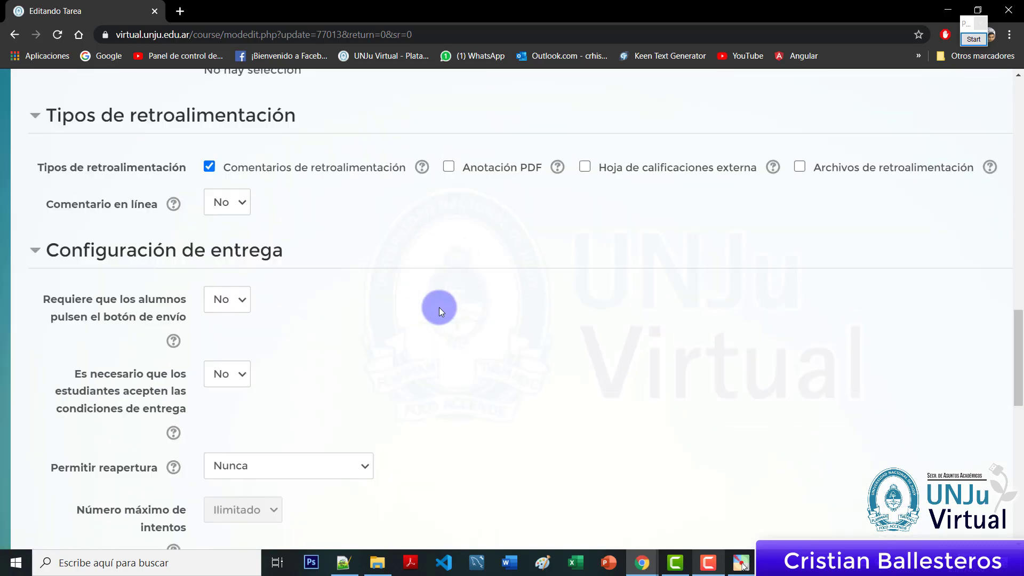
{"action": "scroll", "coordinate": [440, 307], "scroll_direction": "down", "scroll_amount": 1}
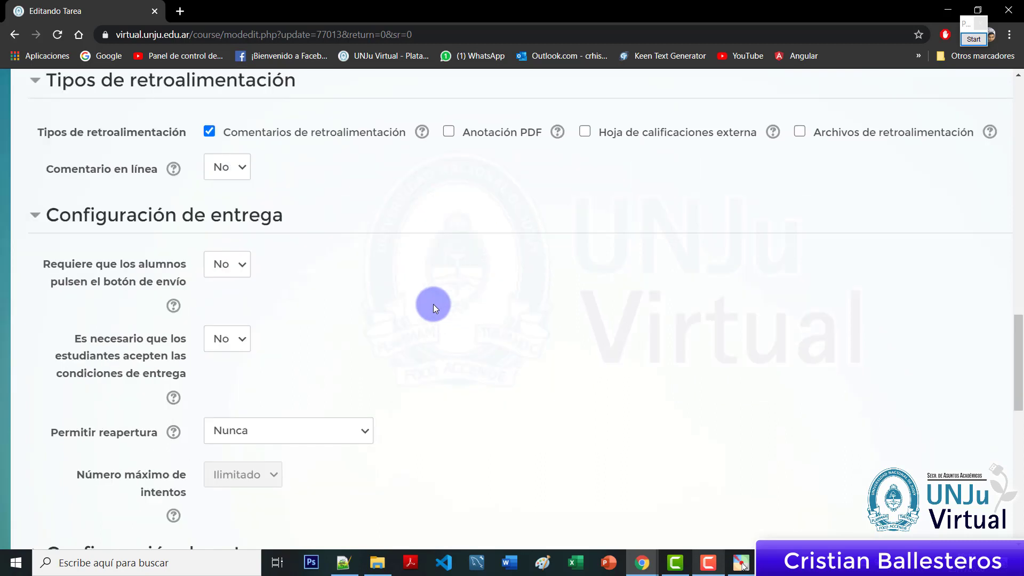
{"action": "left_click", "coordinate": [240, 264]}
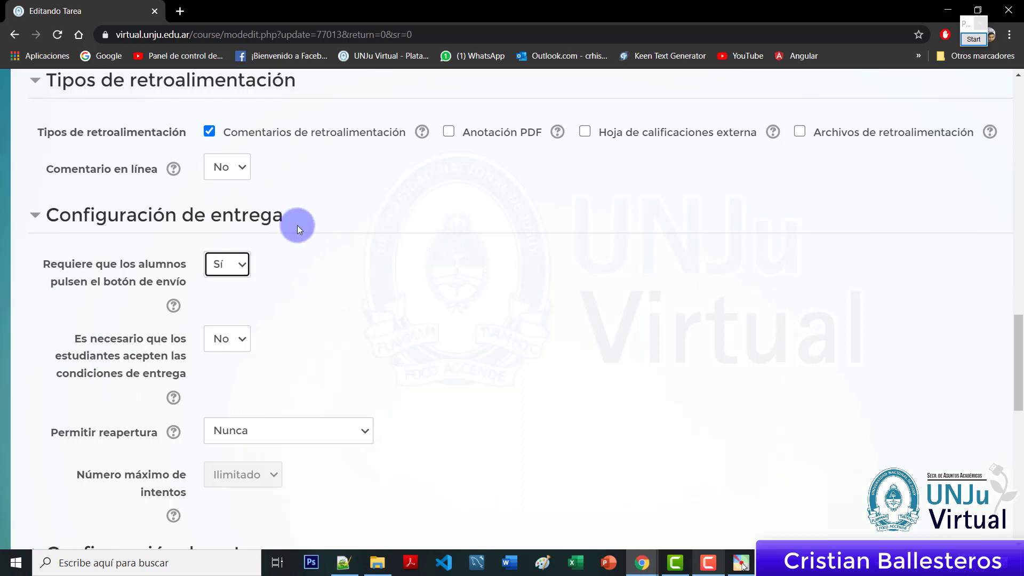
Set Es necesario que los estudiantes acepten las condiciones de entrega to Sí
{"action": "left_click", "coordinate": [227, 339]}
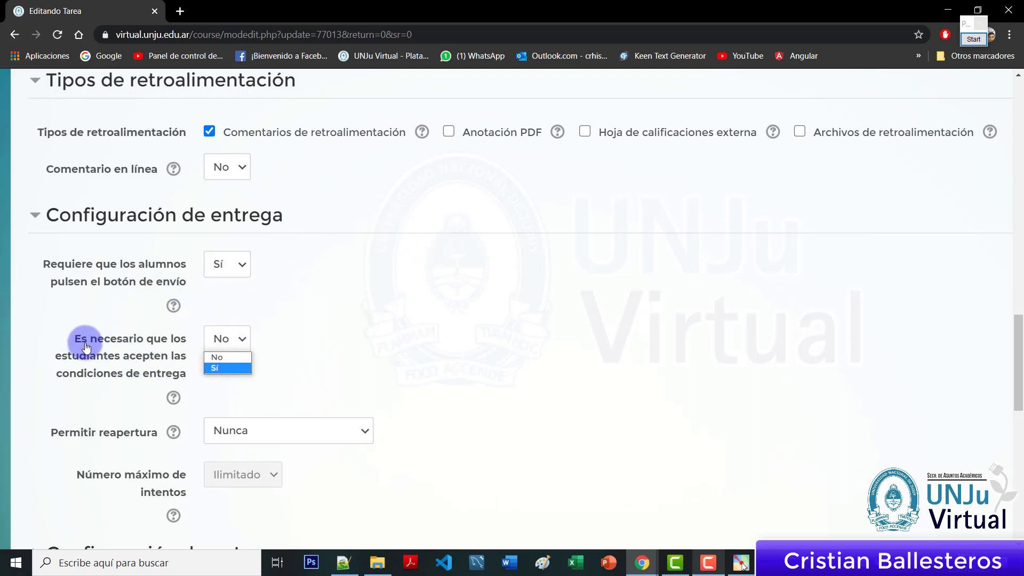
{"action": "left_click", "coordinate": [223, 368]}
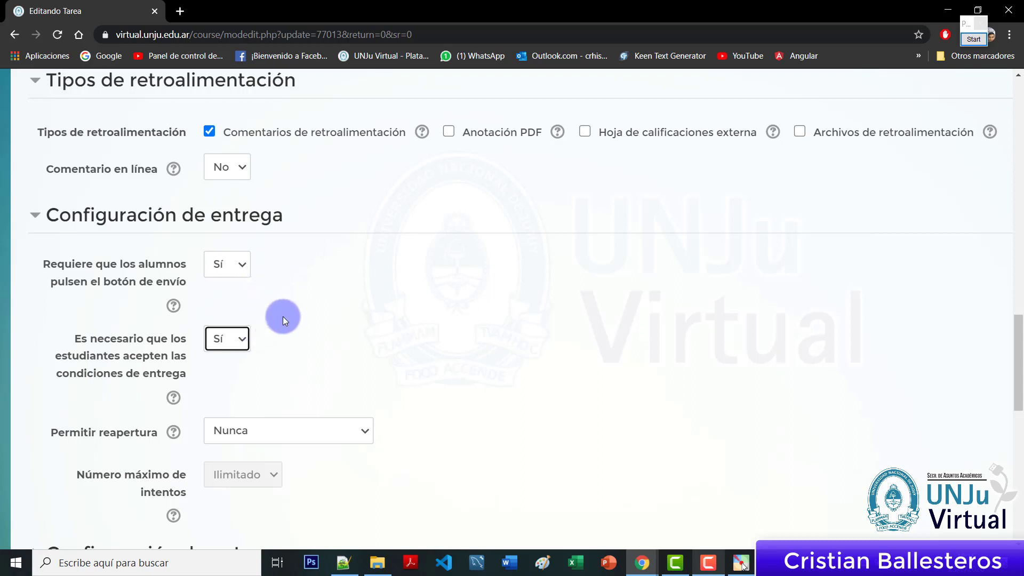
{"action": "left_click", "coordinate": [303, 316]}
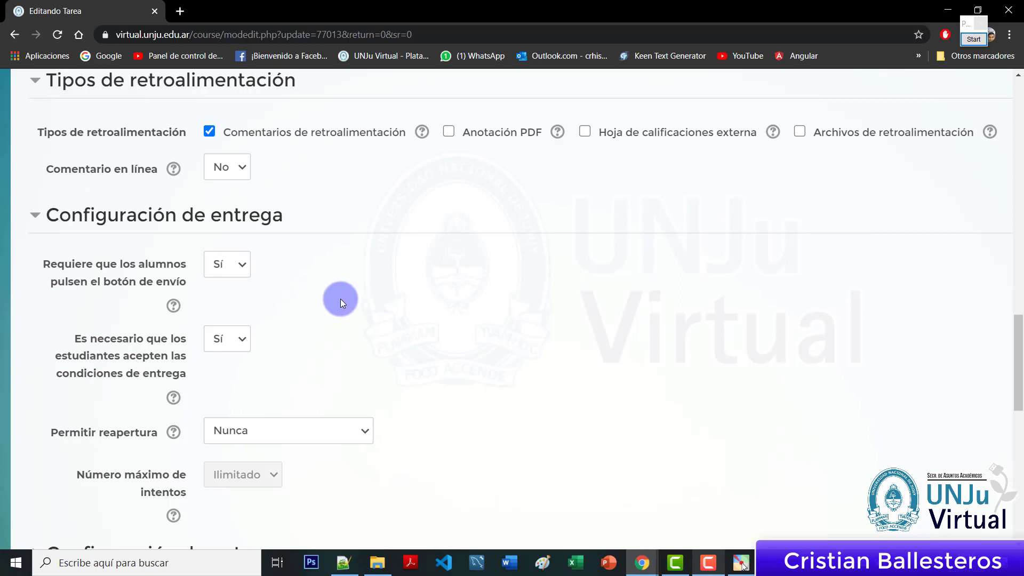
Expand Calificación and review the assignment's grade type, maximum score, grading method and passing grade
{"action": "scroll", "coordinate": [364, 342], "scroll_direction": "down", "scroll_amount": 1}
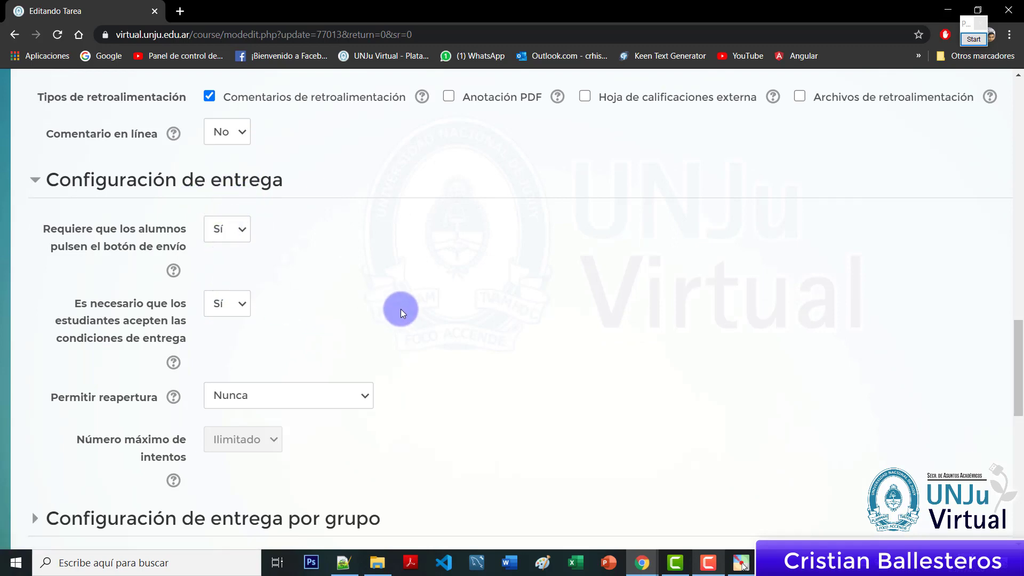
{"action": "scroll", "coordinate": [401, 308], "scroll_direction": "down", "scroll_amount": 6}
{"action": "scroll", "coordinate": [402, 313], "scroll_direction": "down", "scroll_amount": 1}
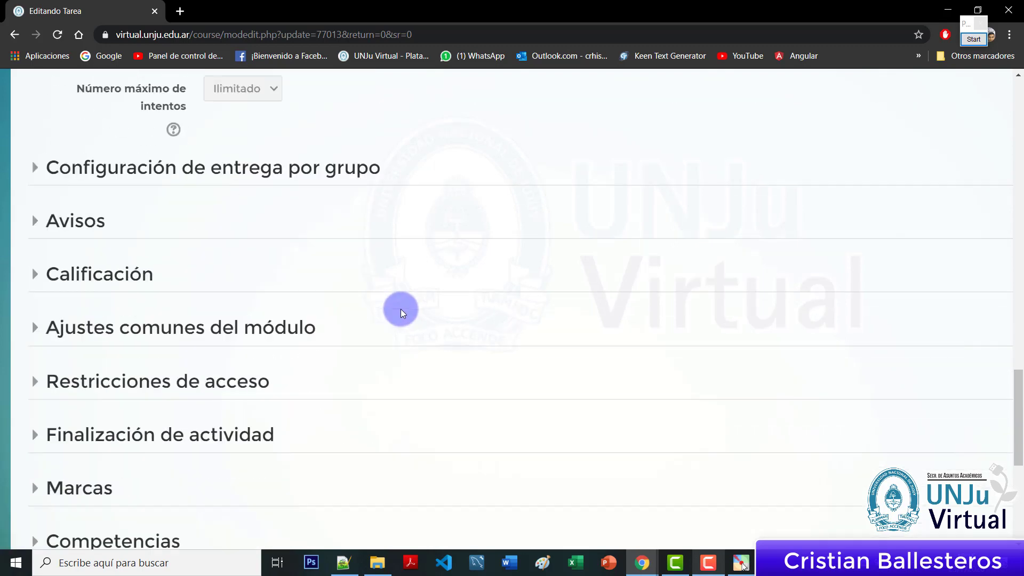
{"action": "left_click", "coordinate": [103, 272]}
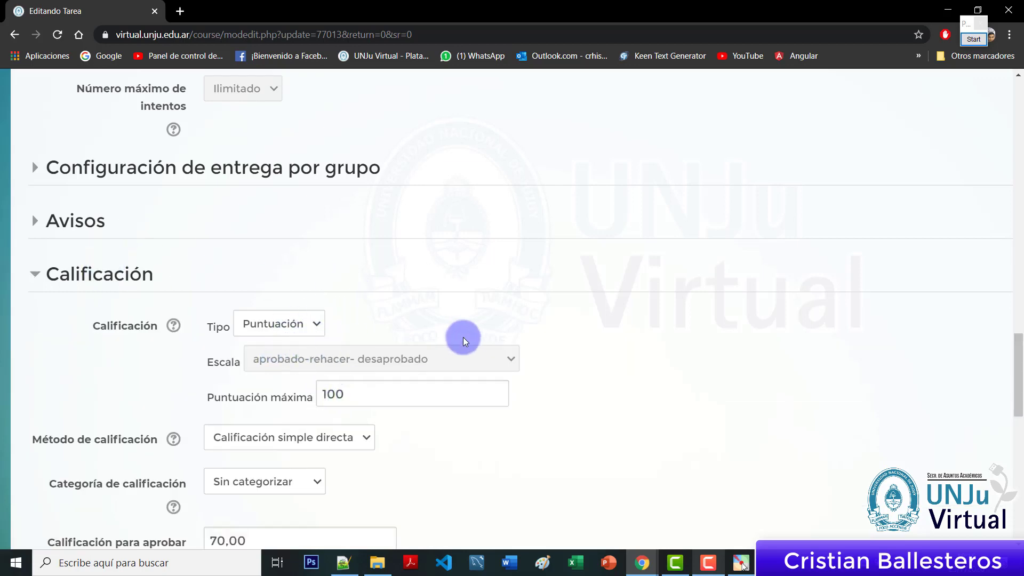
{"action": "scroll", "coordinate": [477, 349], "scroll_direction": "down", "scroll_amount": 3}
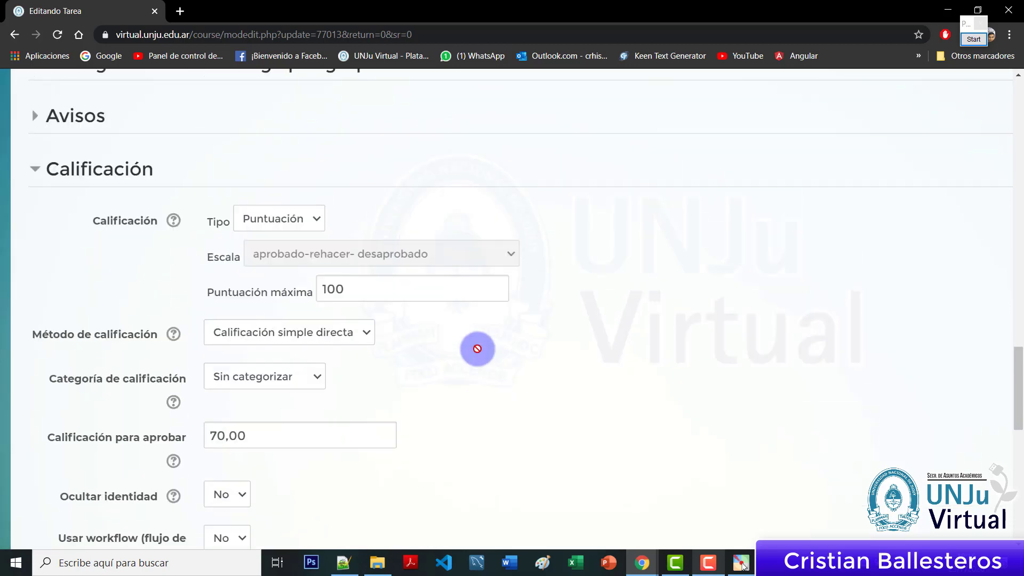
{"action": "scroll", "coordinate": [477, 349], "scroll_direction": "up", "scroll_amount": 1}
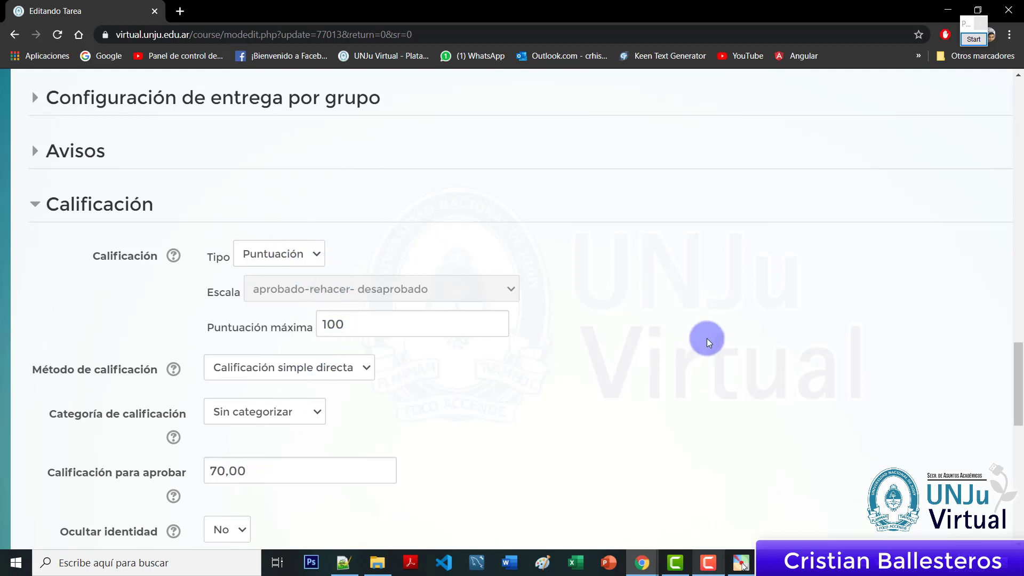
Save the Subir TP2 assignment's settings and return to the course
{"action": "scroll", "coordinate": [719, 350], "scroll_direction": "down", "scroll_amount": 6}
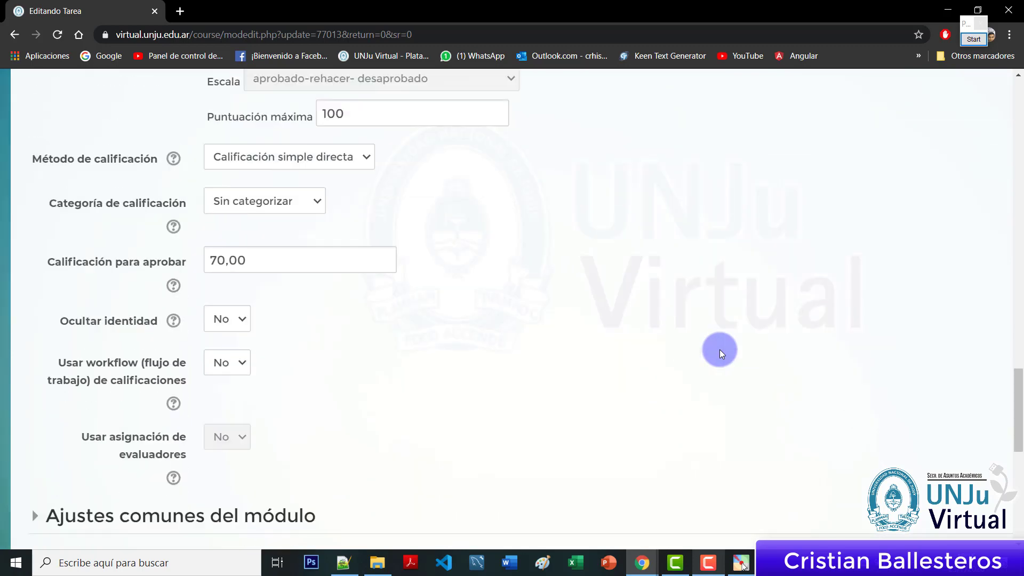
{"action": "scroll", "coordinate": [719, 350], "scroll_direction": "down", "scroll_amount": 3}
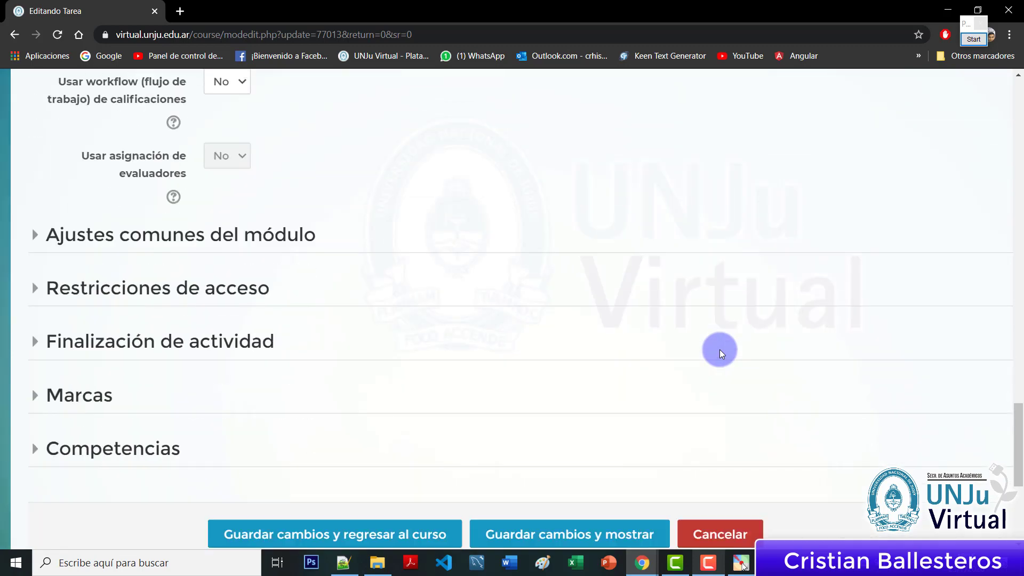
{"action": "scroll", "coordinate": [719, 349], "scroll_direction": "down", "scroll_amount": 1}
{"action": "scroll", "coordinate": [720, 350], "scroll_direction": "up", "scroll_amount": 1}
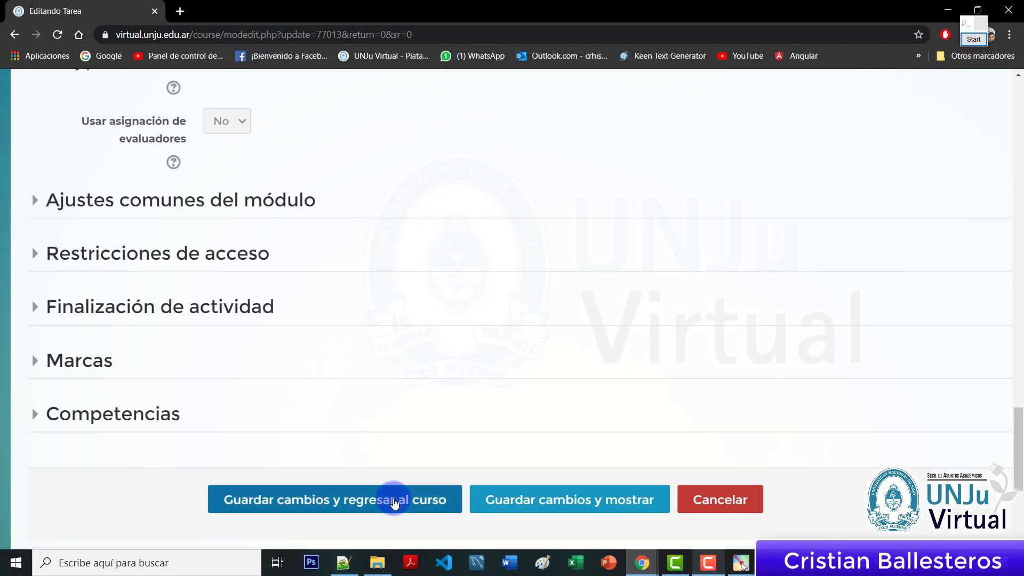
{"action": "left_click", "coordinate": [394, 503]}
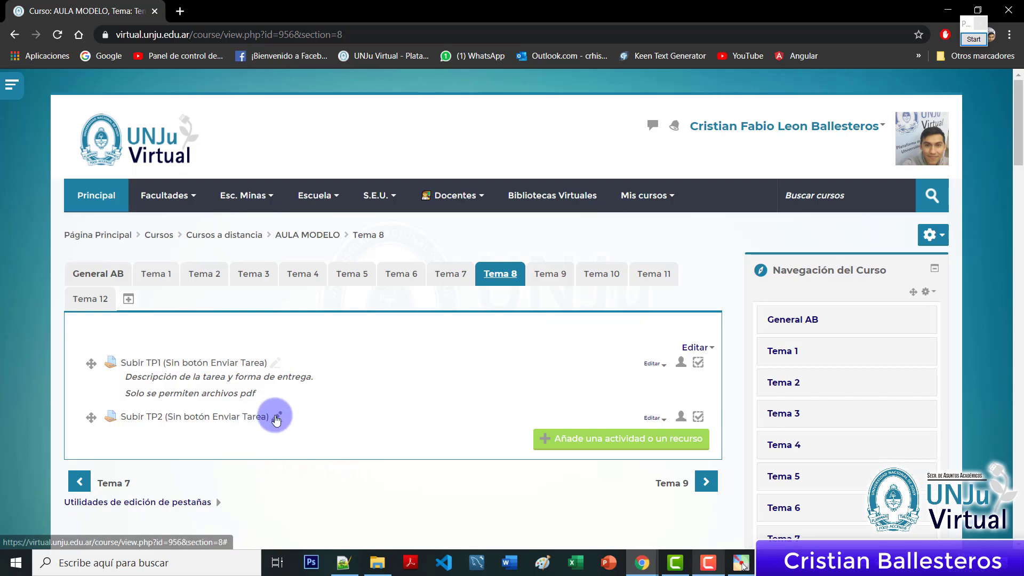
Rename the TP2 assignment in Tema 8 as "Subir TP2 (con botón Enviar Tarea)"
{"action": "left_click", "coordinate": [277, 418]}
{"action": "left_click", "coordinate": [167, 420]}
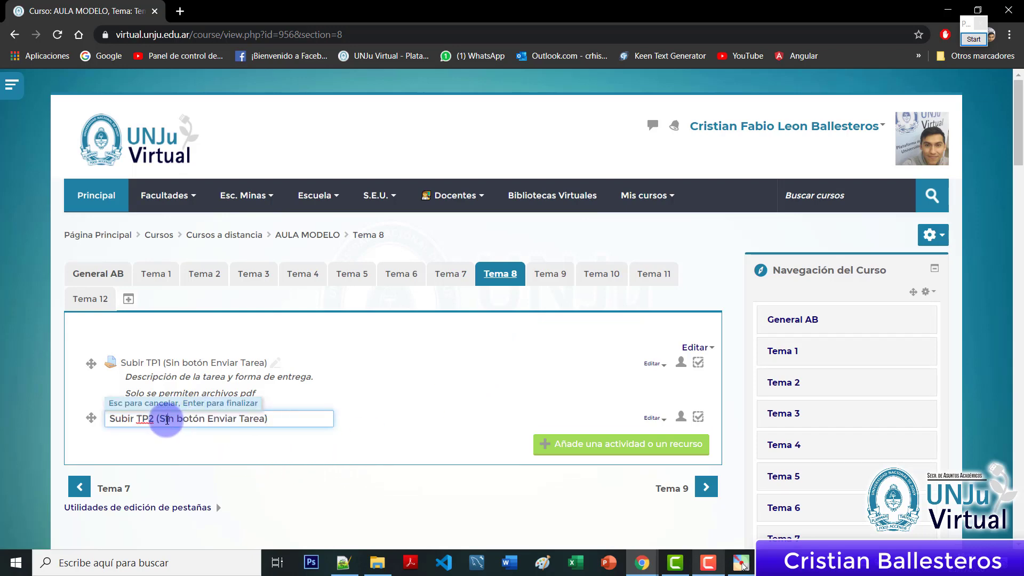
{"action": "key", "text": "BackSpace"}
{"action": "key", "text": "BackSpace"}
{"action": "key", "text": "Delete"}
{"action": "type", "text": "con"}
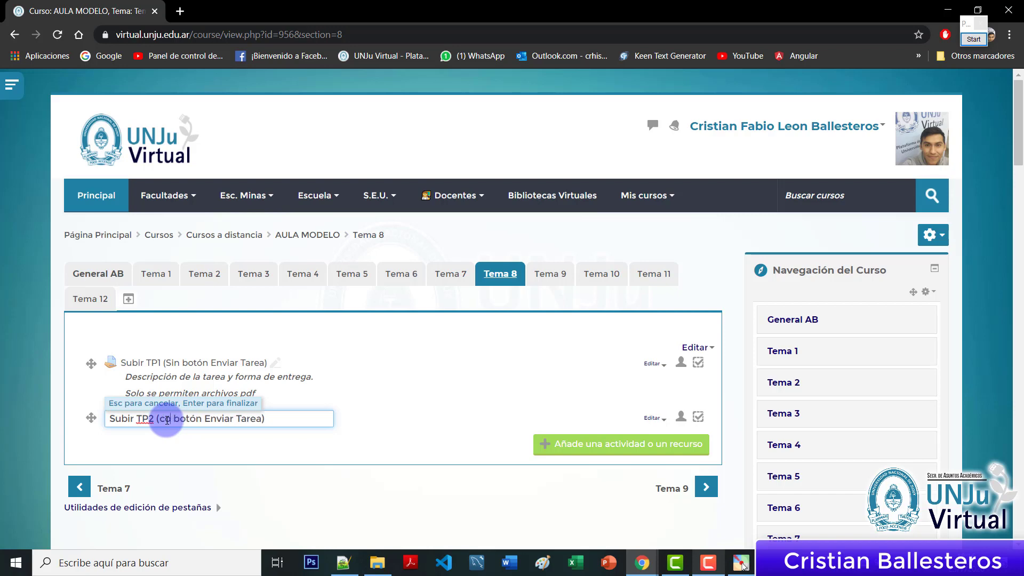
{"action": "key", "text": "Return"}
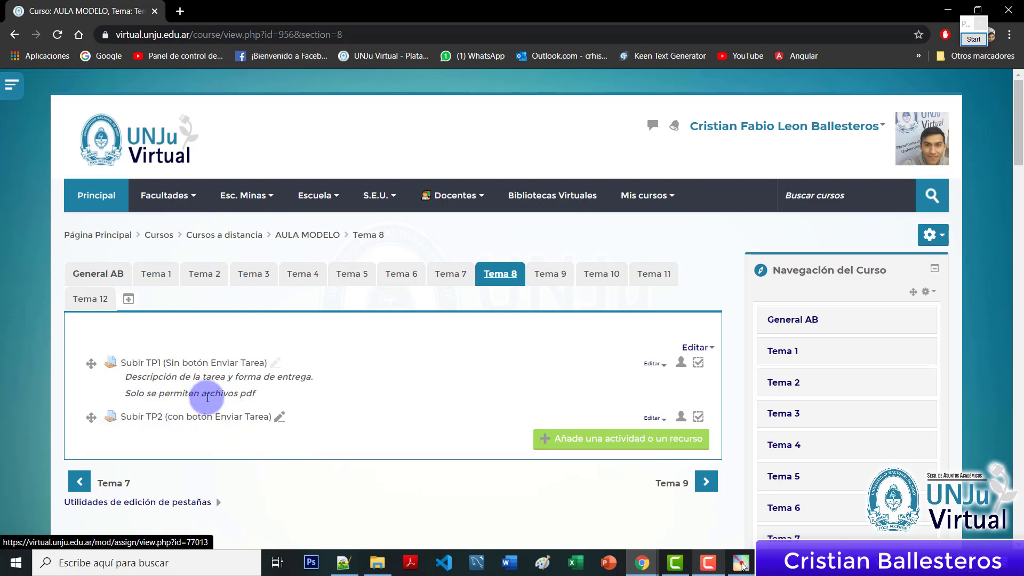
Append "Puntuacion" to the end of the TP2 assignment's name
{"action": "scroll", "coordinate": [172, 415], "scroll_direction": "up", "scroll_amount": 3}
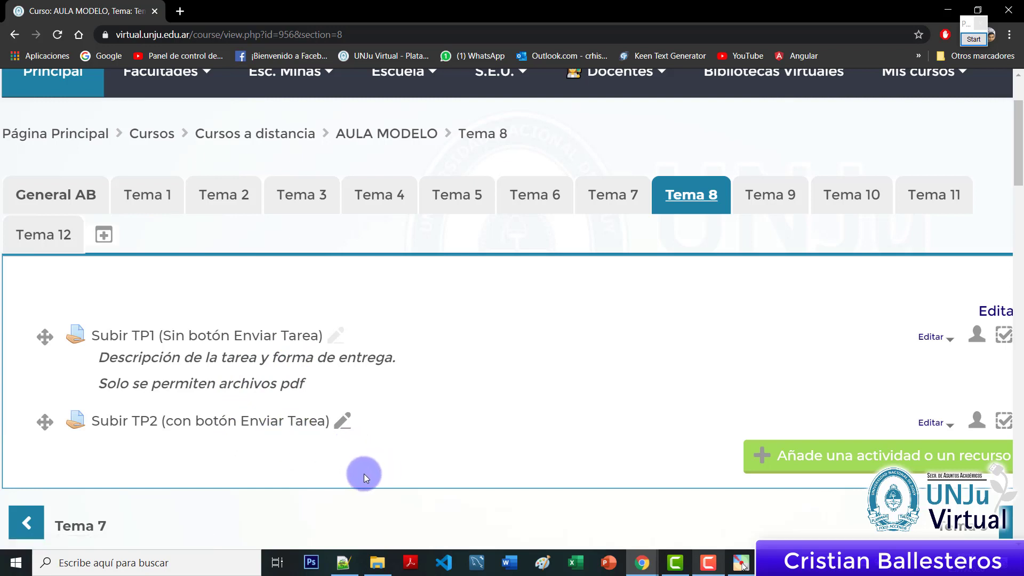
{"action": "left_click", "coordinate": [342, 421]}
{"action": "left_click", "coordinate": [349, 427]}
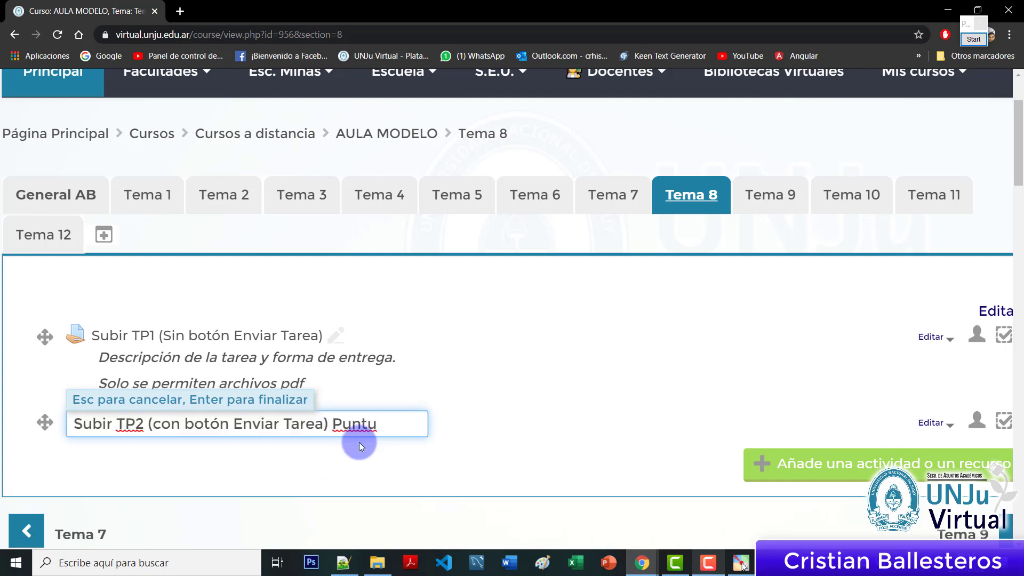
{"action": "type", "text": "acion"}
{"action": "key", "text": "Return"}
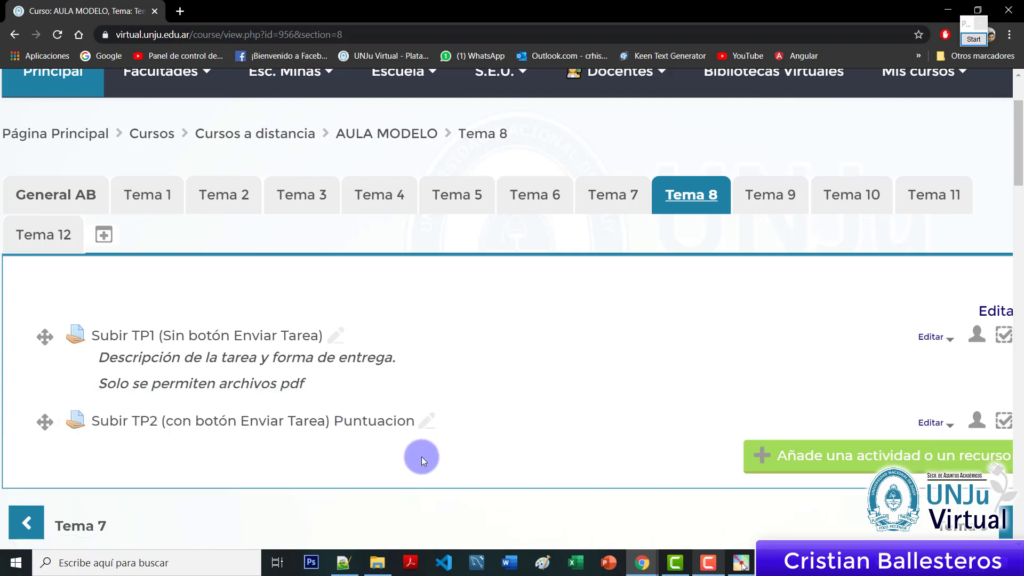
Duplicate the TP2 Puntuacion assignment and rename the copy as "Subir TP2 (con botón Enviar Tarea) Escala"
{"action": "left_click", "coordinate": [940, 423]}
{"action": "left_click", "coordinate": [874, 511]}
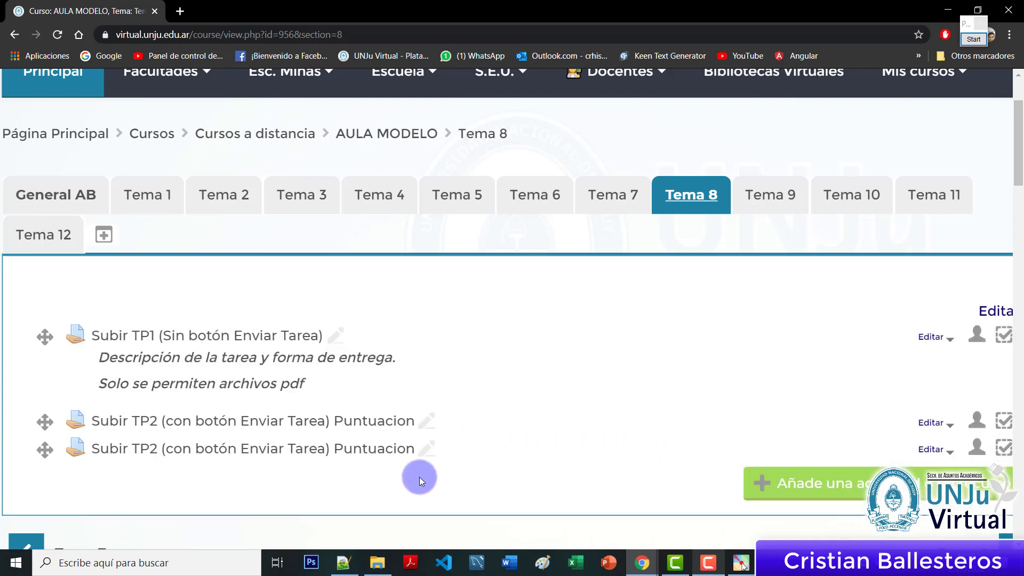
{"action": "left_click", "coordinate": [425, 448]}
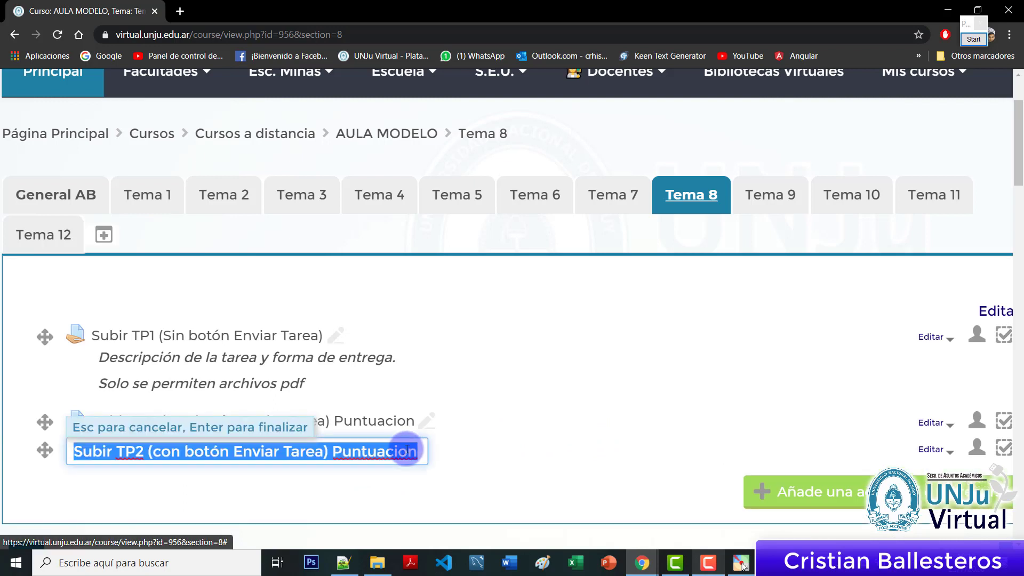
{"action": "left_click", "coordinate": [407, 451]}
{"action": "double_click", "coordinate": [379, 453]}
{"action": "type", "text": "Escala"}
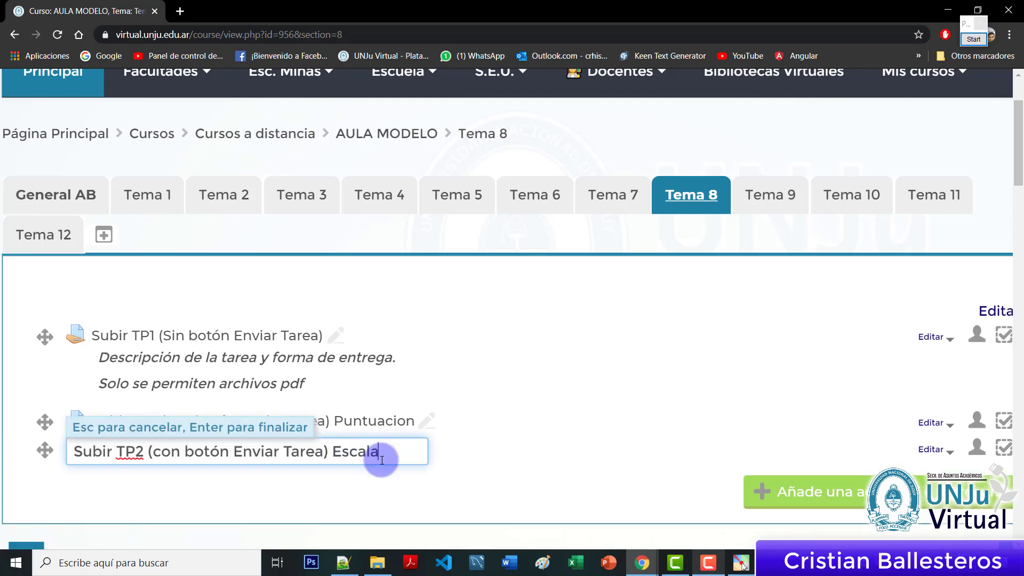
{"action": "key", "text": "Return"}
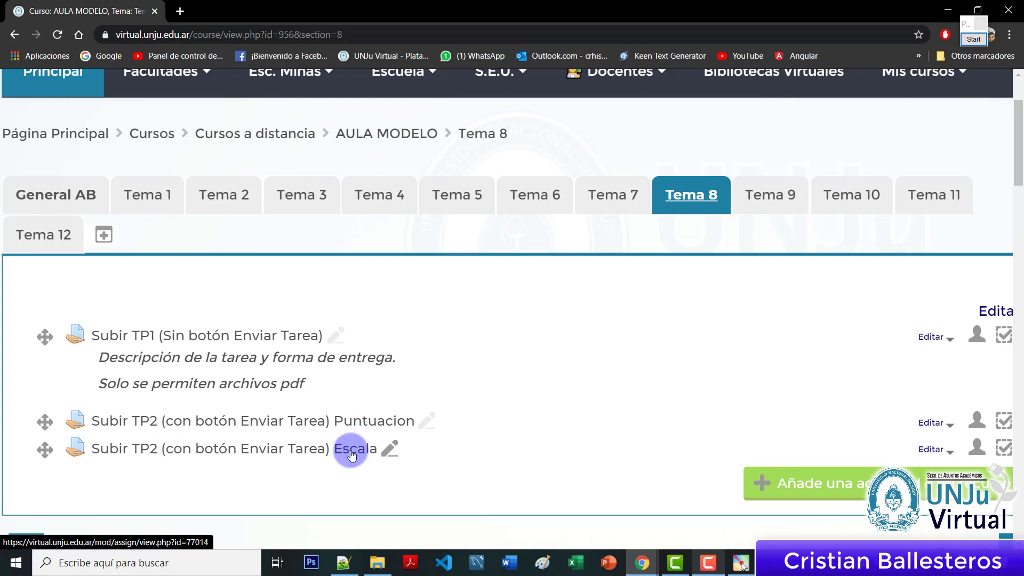
Change TP2 to TP3 in the name of the Escala assignment
{"action": "left_click", "coordinate": [389, 448]}
{"action": "left_click", "coordinate": [143, 454]}
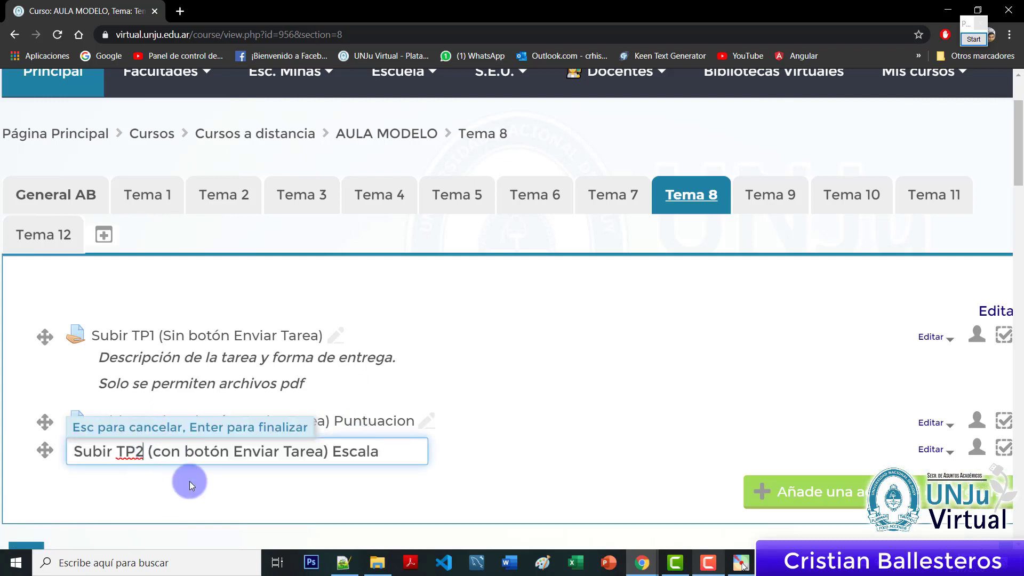
{"action": "key", "text": "BackSpace"}
{"action": "type", "text": "3"}
{"action": "key", "text": "Return"}
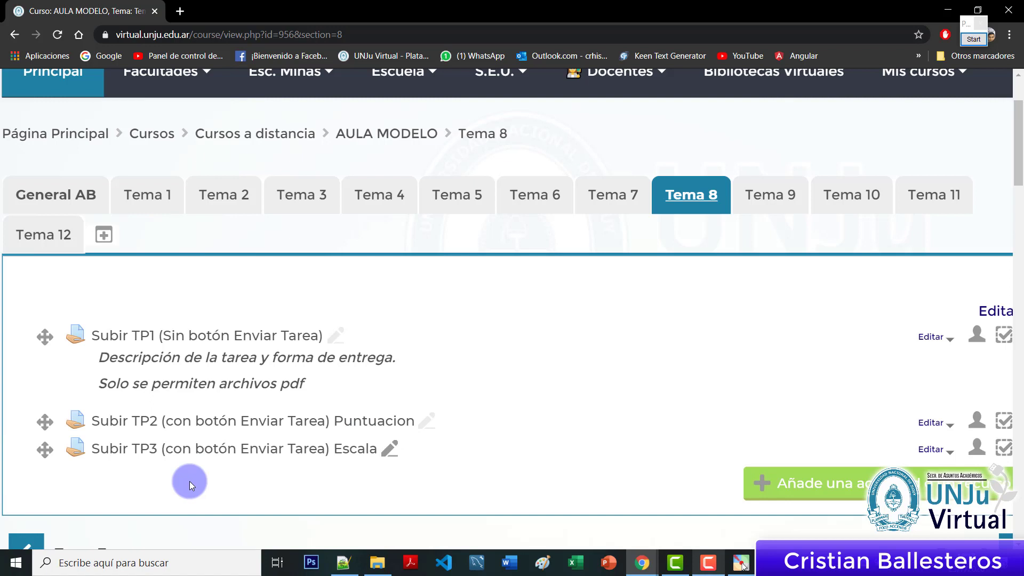
Open the TP3 assignment's settings and set its grade type under Calificación to Escala
{"action": "left_click", "coordinate": [932, 451]}
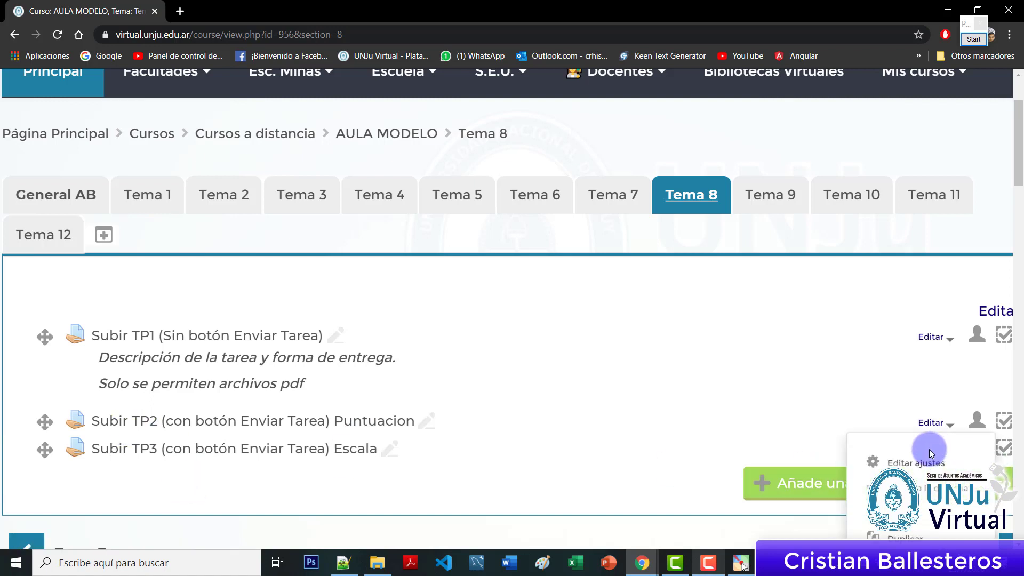
{"action": "left_click", "coordinate": [906, 464]}
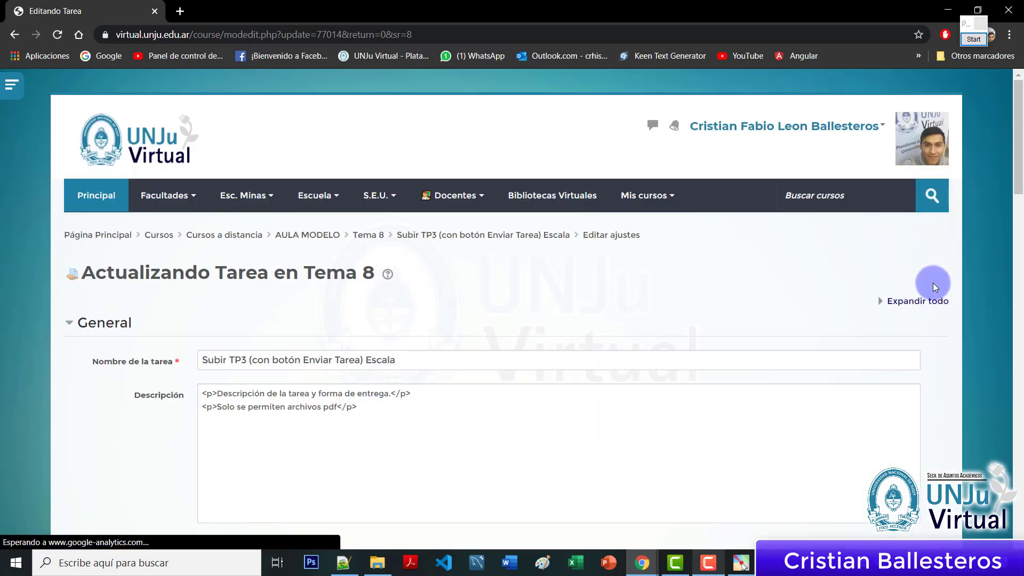
{"action": "left_click_drag", "start_coordinate": [1016, 171], "coordinate": [1002, 425]}
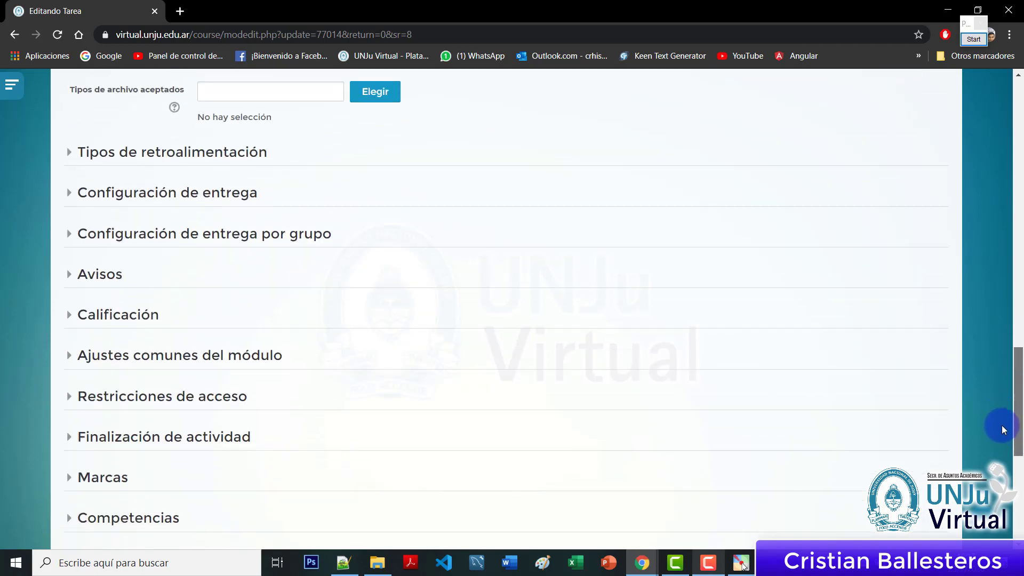
{"action": "left_click", "coordinate": [115, 305]}
{"action": "scroll", "coordinate": [575, 363], "scroll_direction": "down", "scroll_amount": 3}
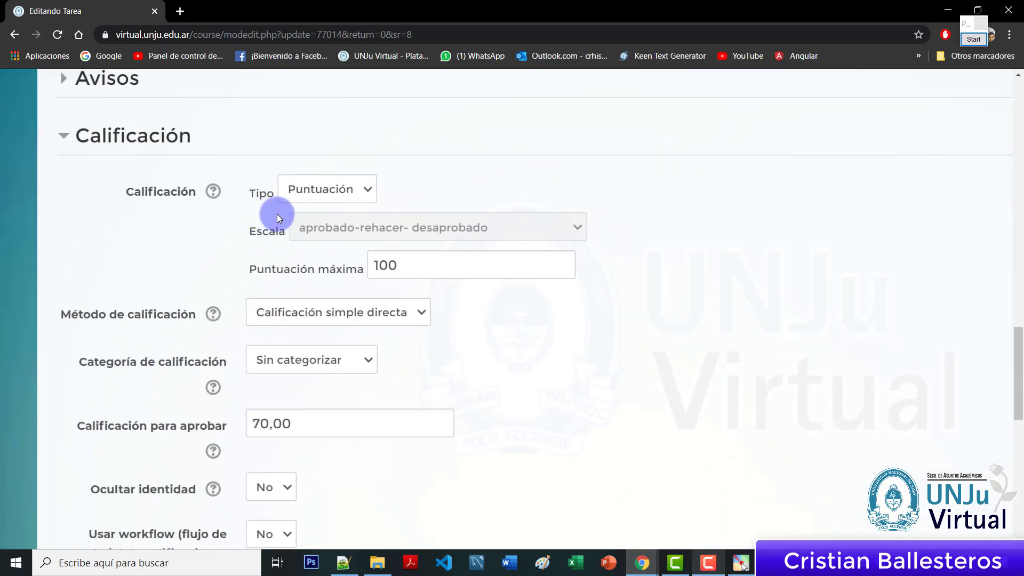
{"action": "left_click", "coordinate": [320, 196]}
{"action": "left_click", "coordinate": [315, 218]}
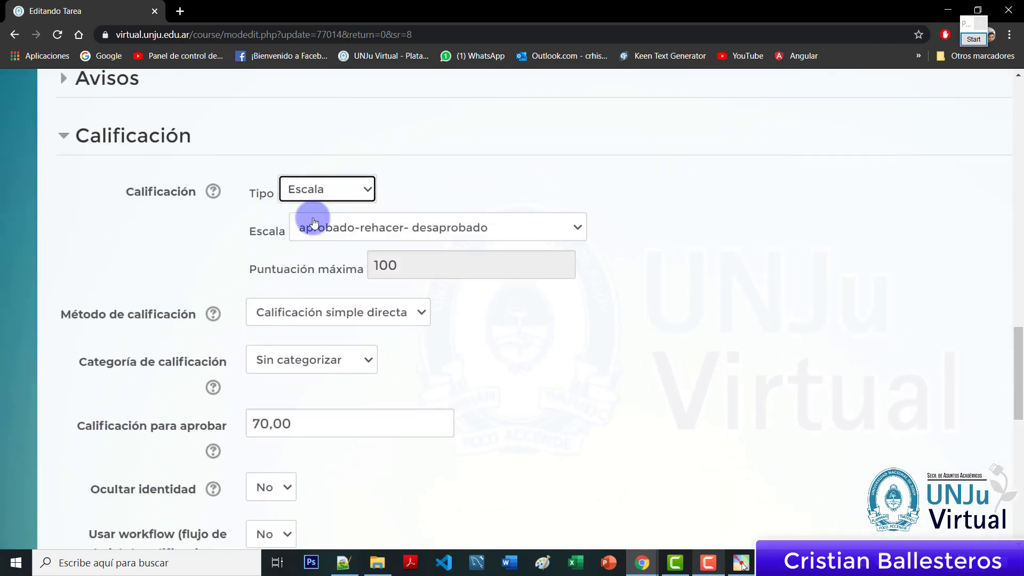
Examine the scales available for grading the TP3 assignment without changing the selected one
{"action": "left_click", "coordinate": [401, 230]}
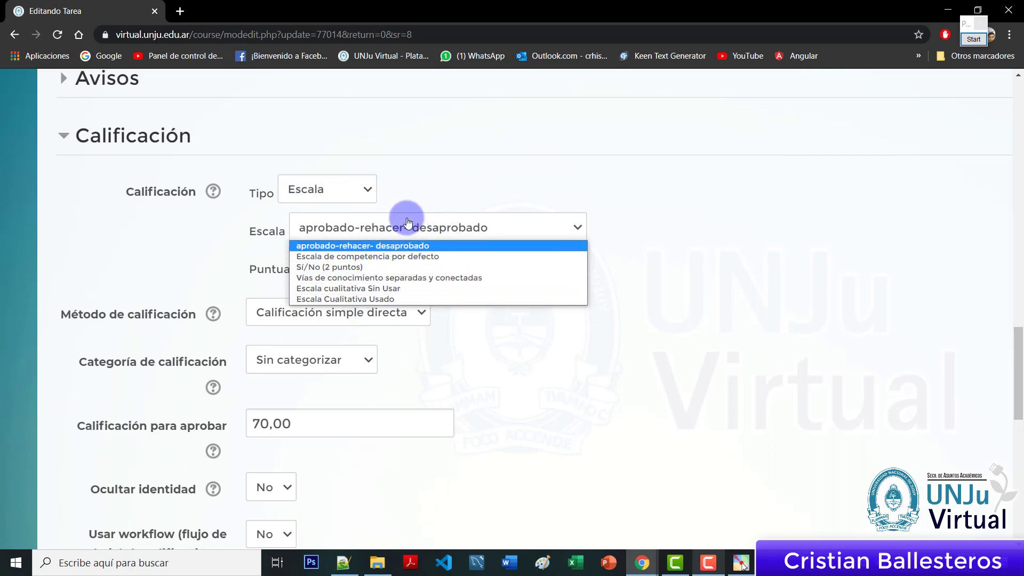
{"action": "left_click", "coordinate": [452, 208]}
{"action": "left_click", "coordinate": [359, 230]}
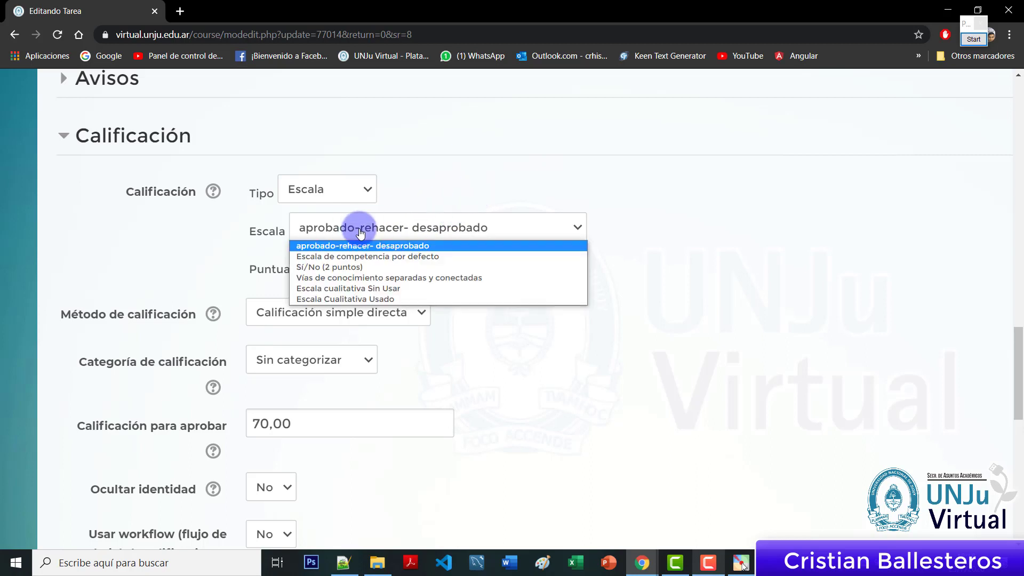
{"action": "left_click", "coordinate": [507, 178]}
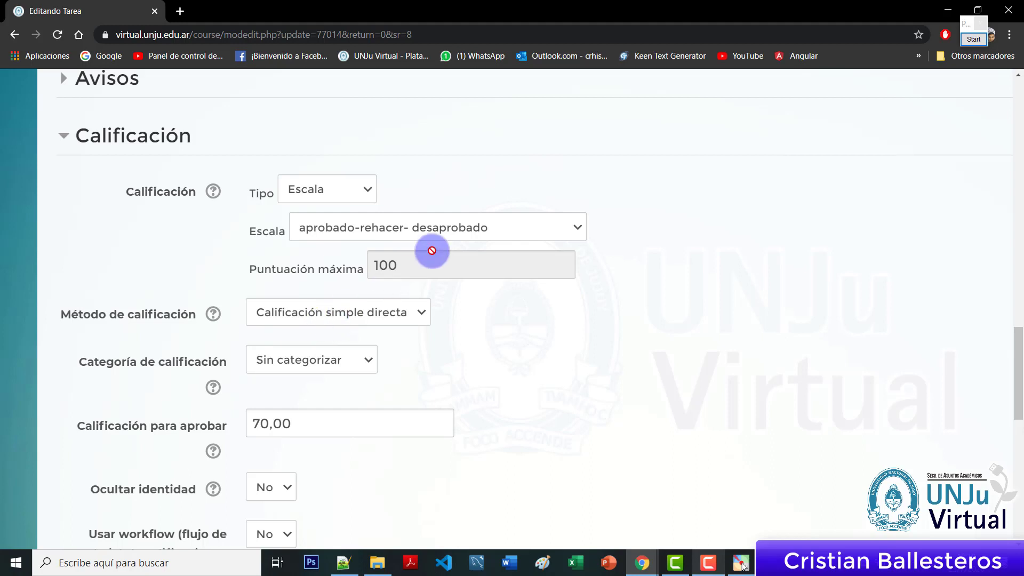
{"action": "left_click", "coordinate": [443, 233]}
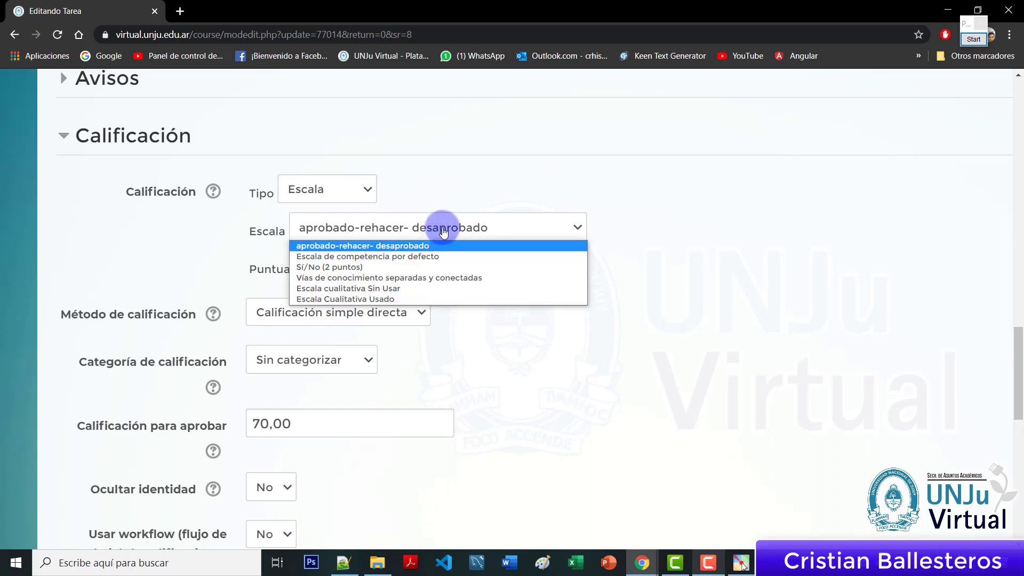
{"action": "left_click", "coordinate": [686, 221]}
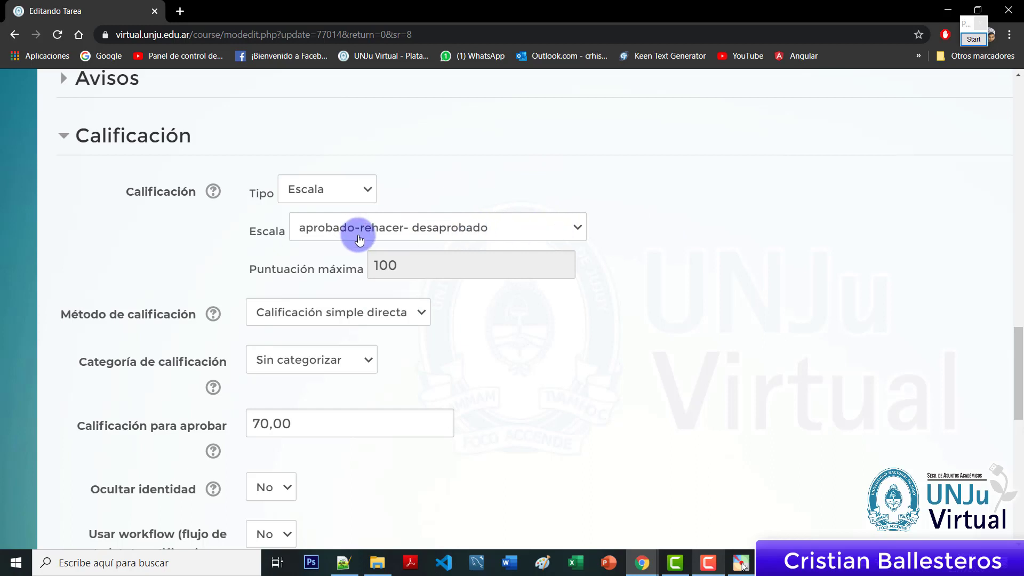
{"action": "left_click", "coordinate": [462, 227]}
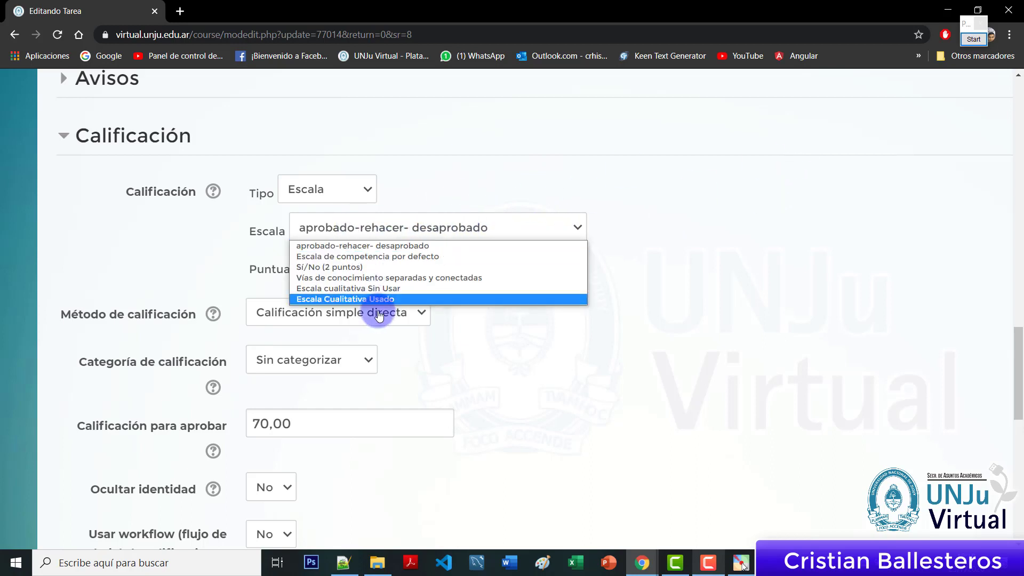
{"action": "left_click", "coordinate": [430, 223]}
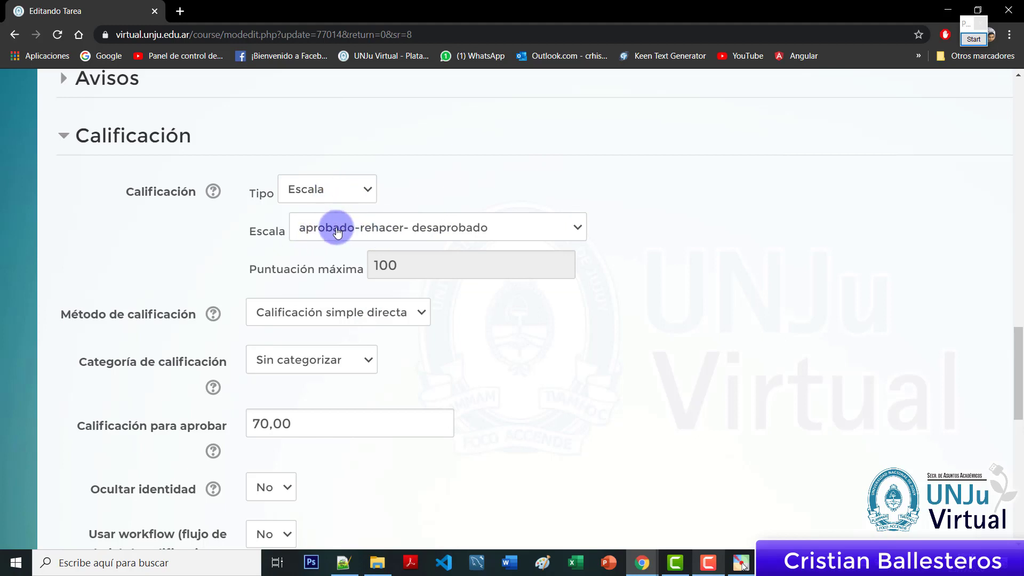
{"action": "left_click", "coordinate": [458, 232]}
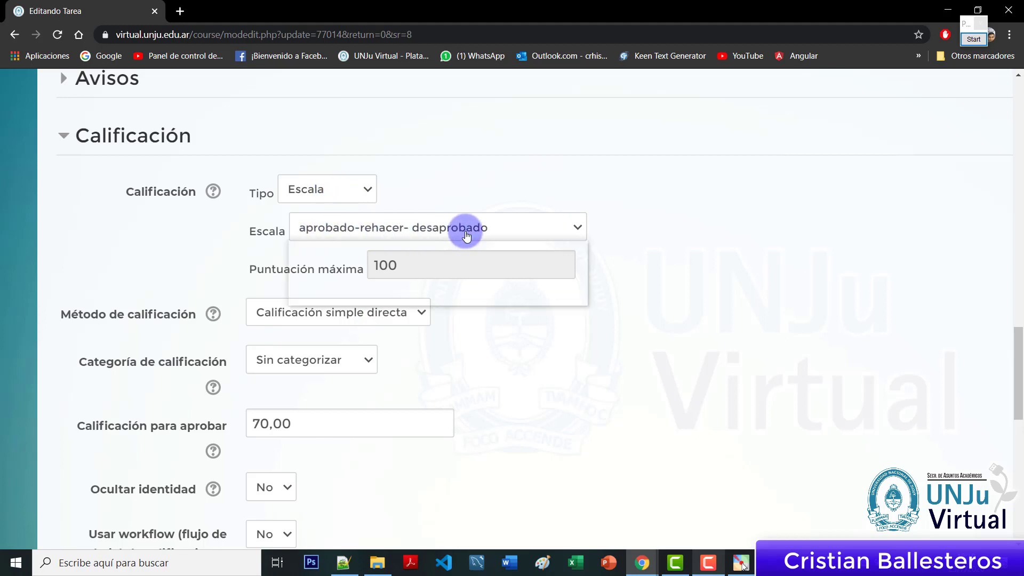
{"action": "left_click", "coordinate": [464, 224]}
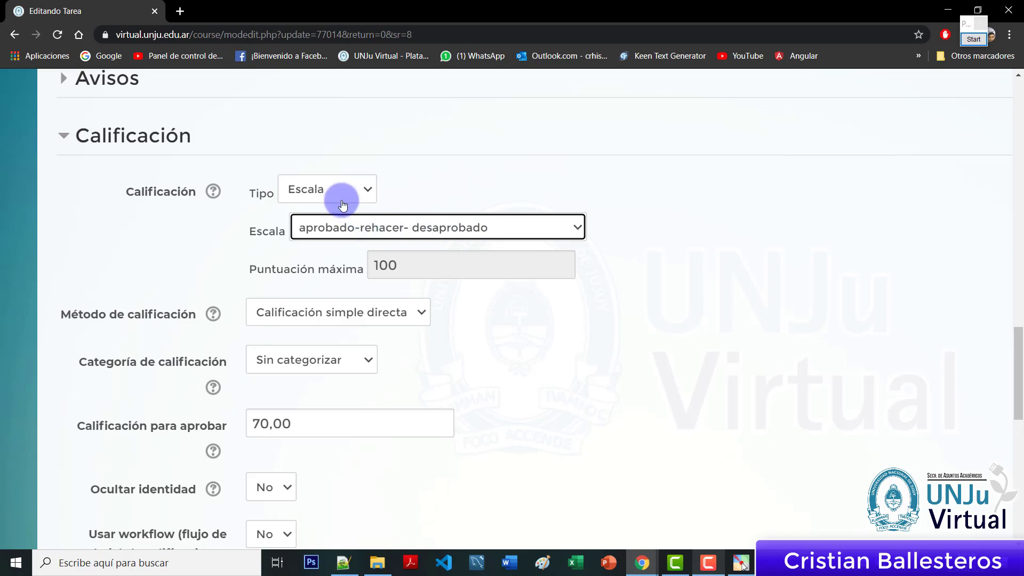
{"action": "left_click", "coordinate": [382, 192]}
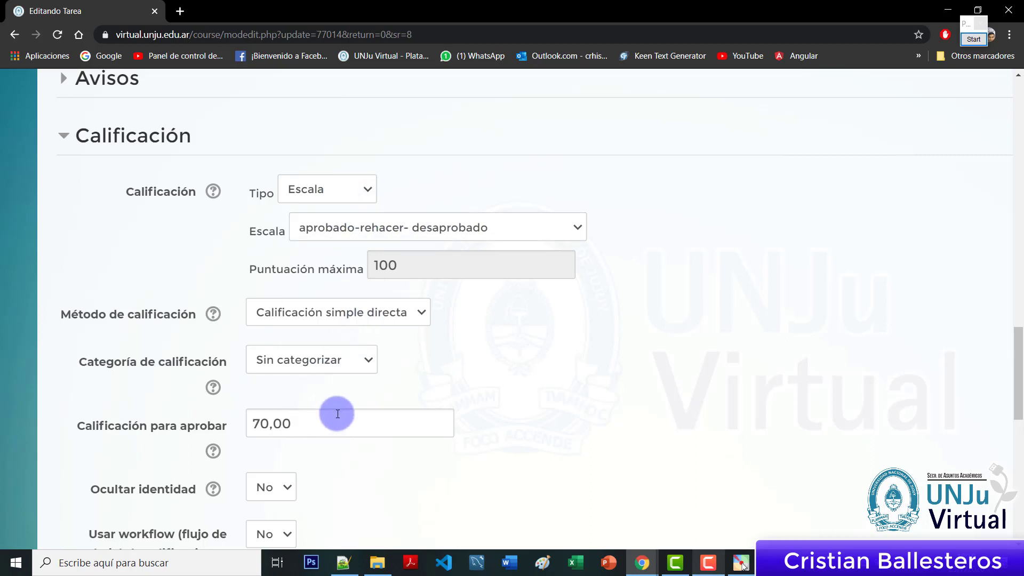
Review the Calificación para aprobar value alongside the scale selected for the TP3 assignment
{"action": "left_click", "coordinate": [309, 421]}
{"action": "key", "text": "ctrl+a"}
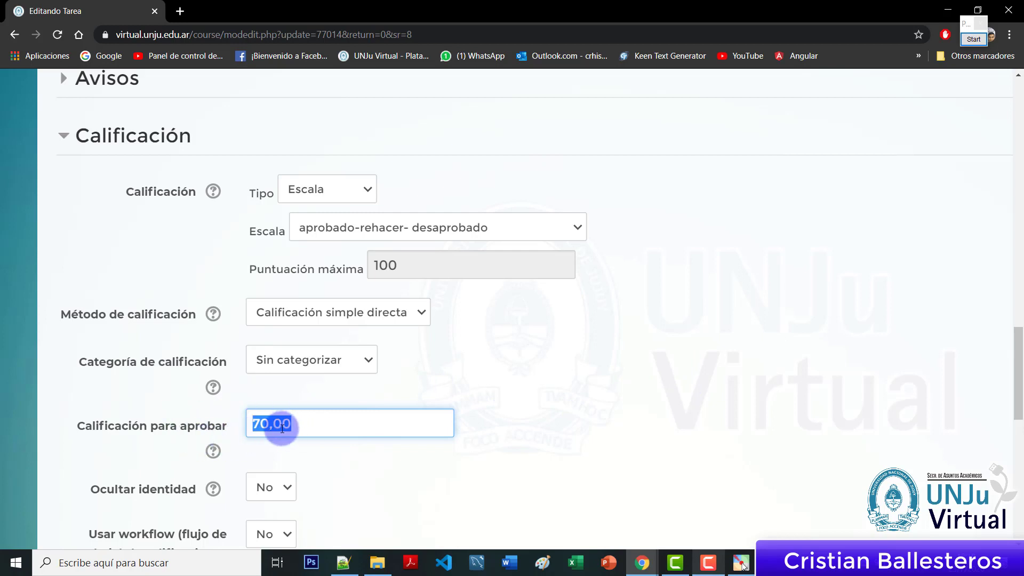
{"action": "left_click", "coordinate": [307, 422]}
{"action": "left_click", "coordinate": [410, 365]}
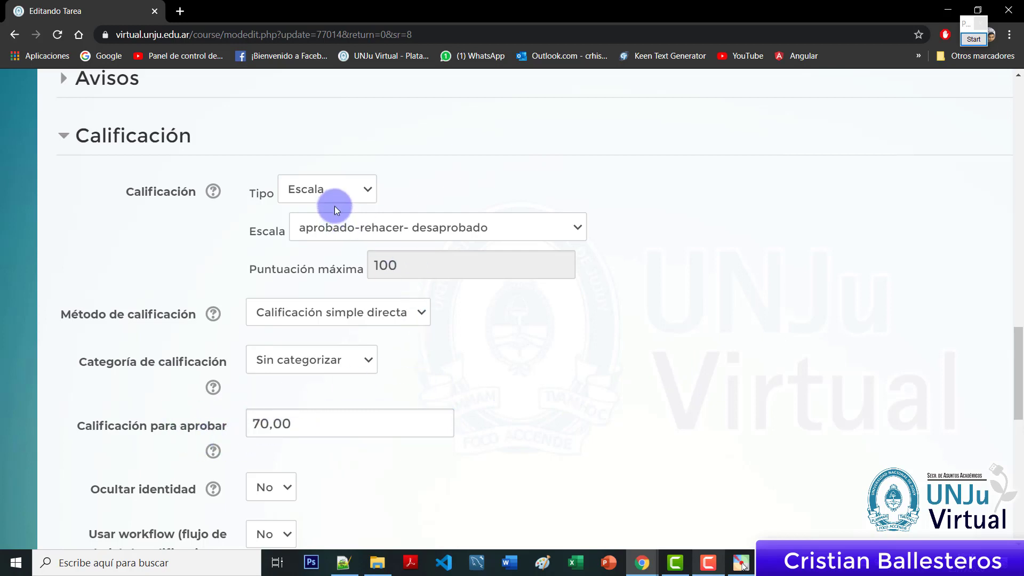
{"action": "left_click", "coordinate": [412, 229]}
{"action": "left_click", "coordinate": [362, 238]}
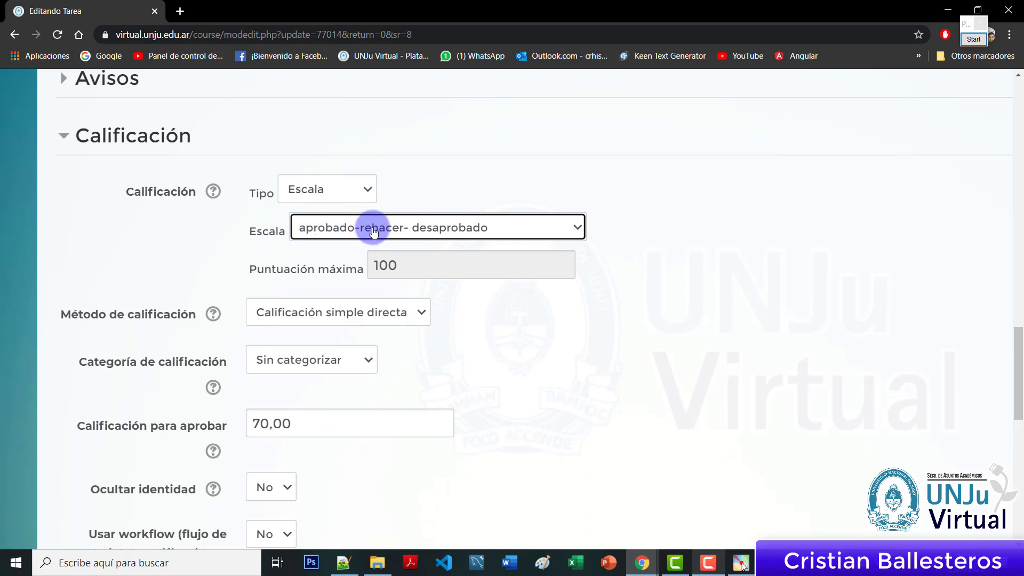
{"action": "left_click", "coordinate": [514, 297]}
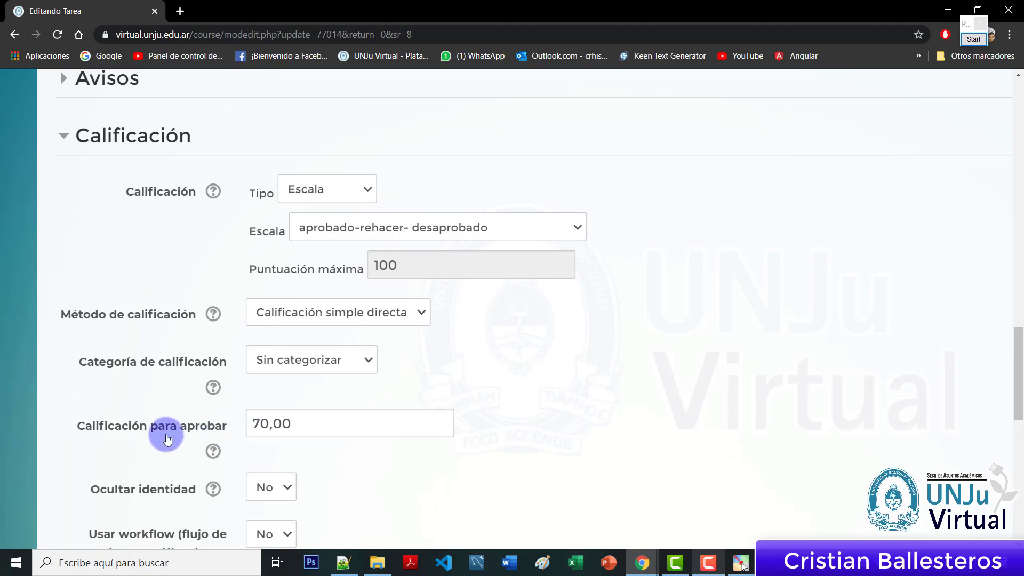
Try to save the TP3 assignment with Calificación para aprobar at 70,00 and return to the course
{"action": "left_click_drag", "start_coordinate": [320, 416], "coordinate": [196, 435]}
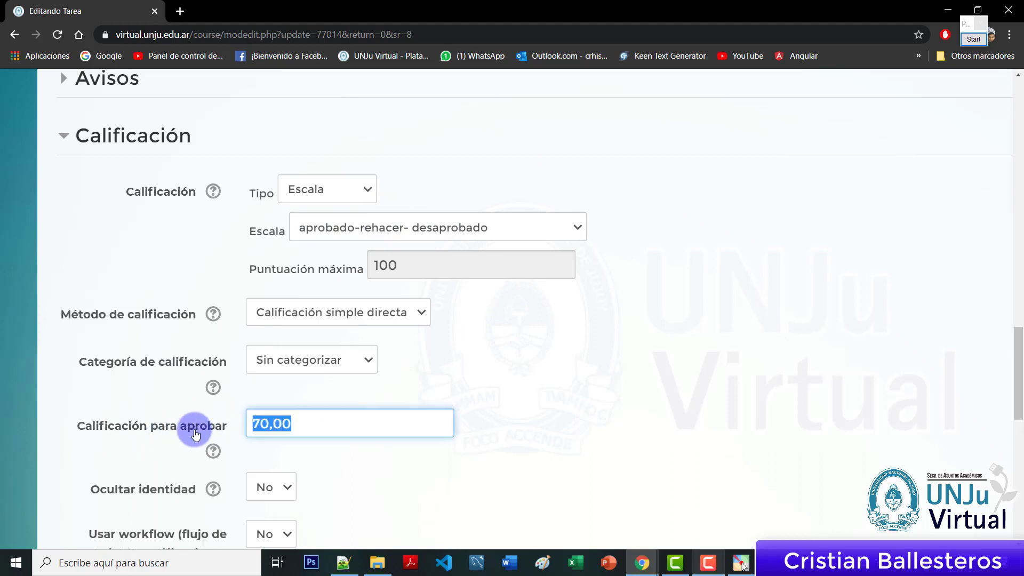
{"action": "left_click", "coordinate": [584, 382]}
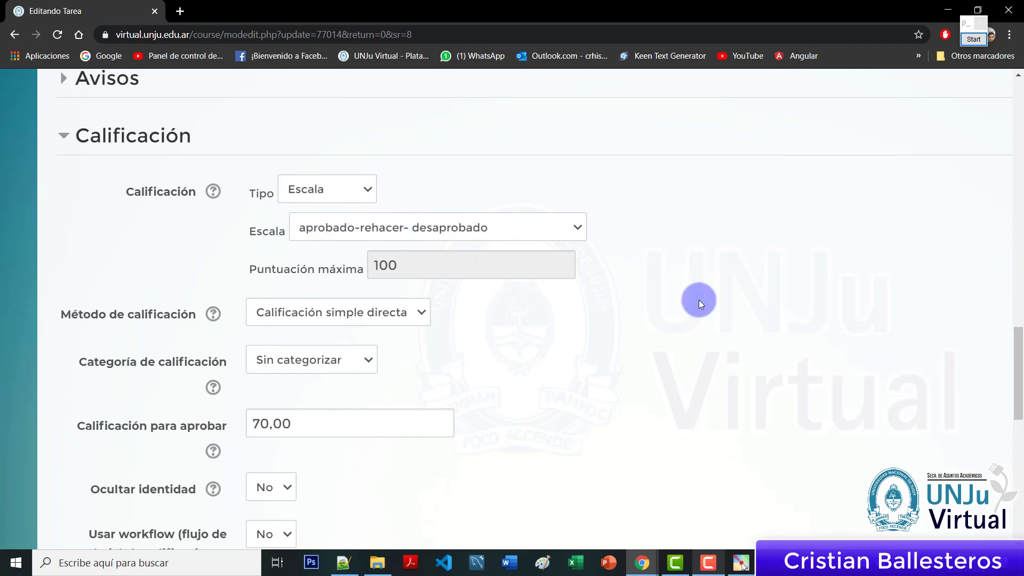
{"action": "scroll", "coordinate": [703, 302], "scroll_direction": "down", "scroll_amount": 4}
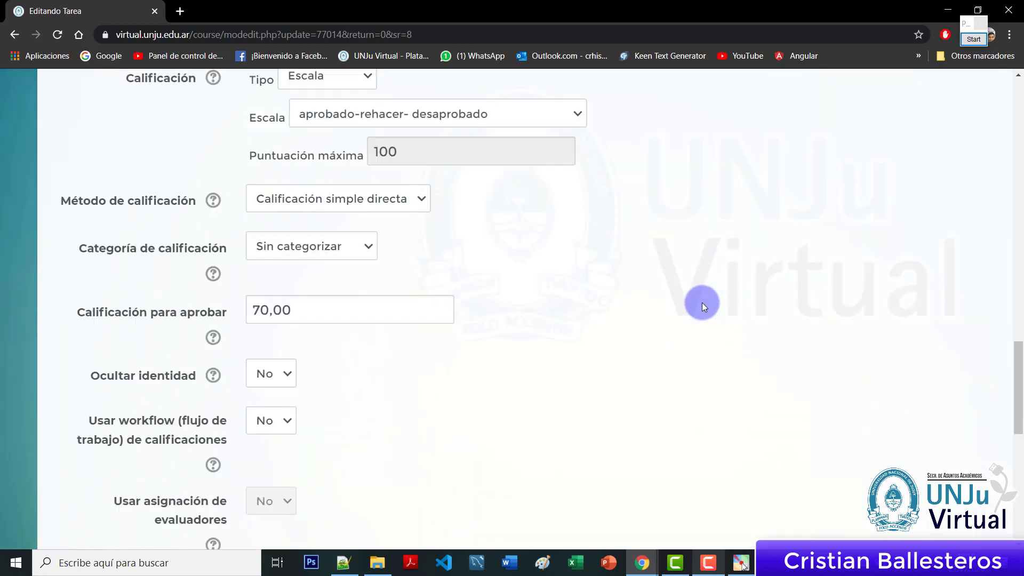
{"action": "scroll", "coordinate": [703, 302], "scroll_direction": "down", "scroll_amount": 12}
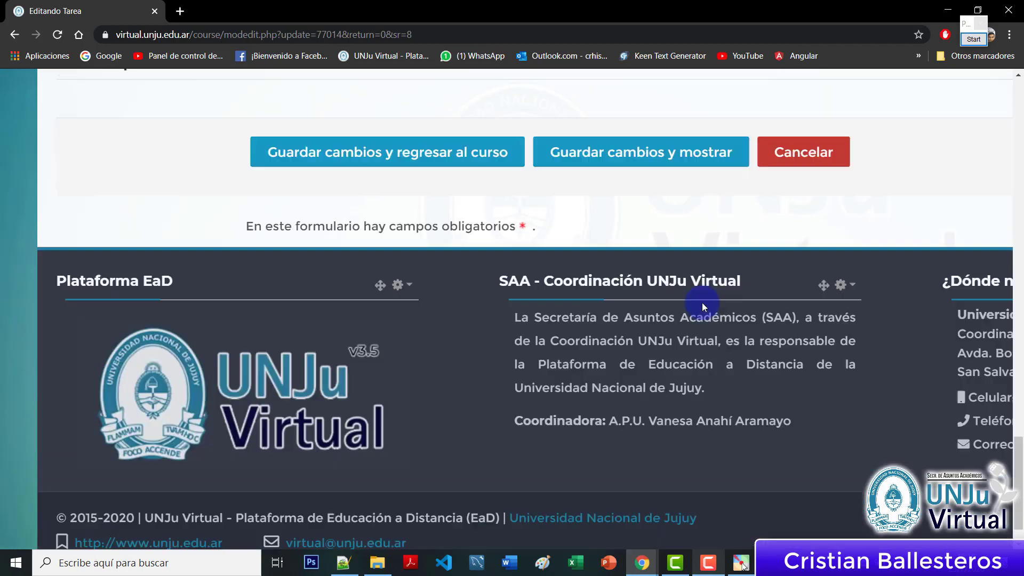
{"action": "scroll", "coordinate": [702, 302], "scroll_direction": "up", "scroll_amount": 3}
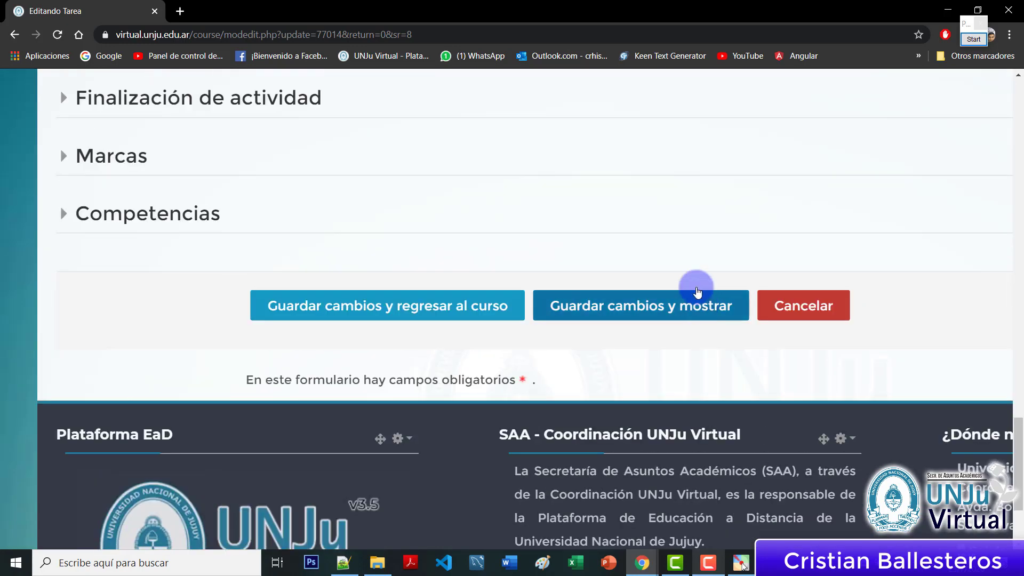
{"action": "left_click", "coordinate": [449, 305]}
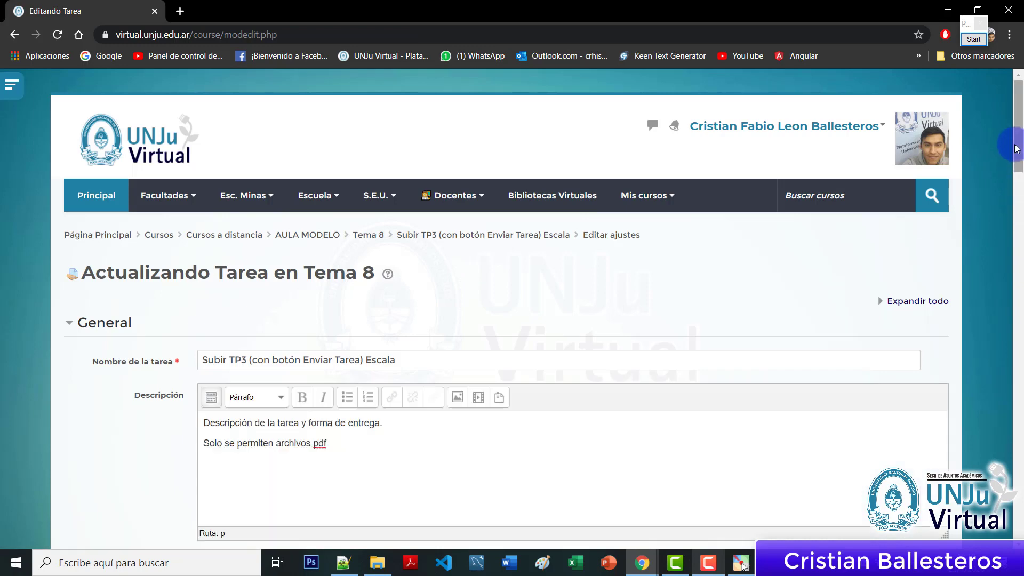
Check the Calificación section of the TP3 assignment for the limit that applies to Calificación para aprobar
{"action": "left_click_drag", "start_coordinate": [1018, 128], "coordinate": [1020, 431]}
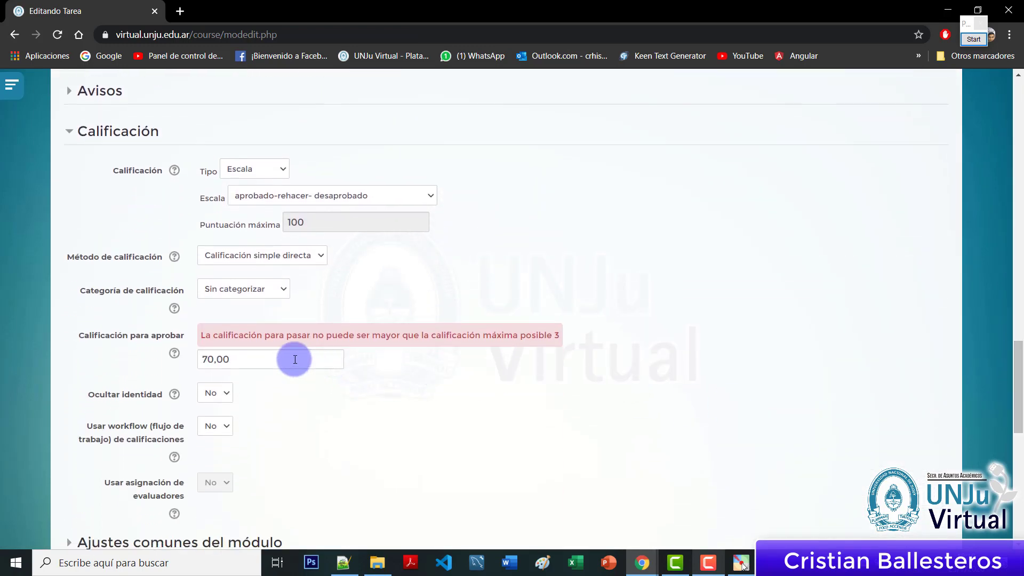
{"action": "left_click_drag", "start_coordinate": [295, 336], "coordinate": [565, 336]}
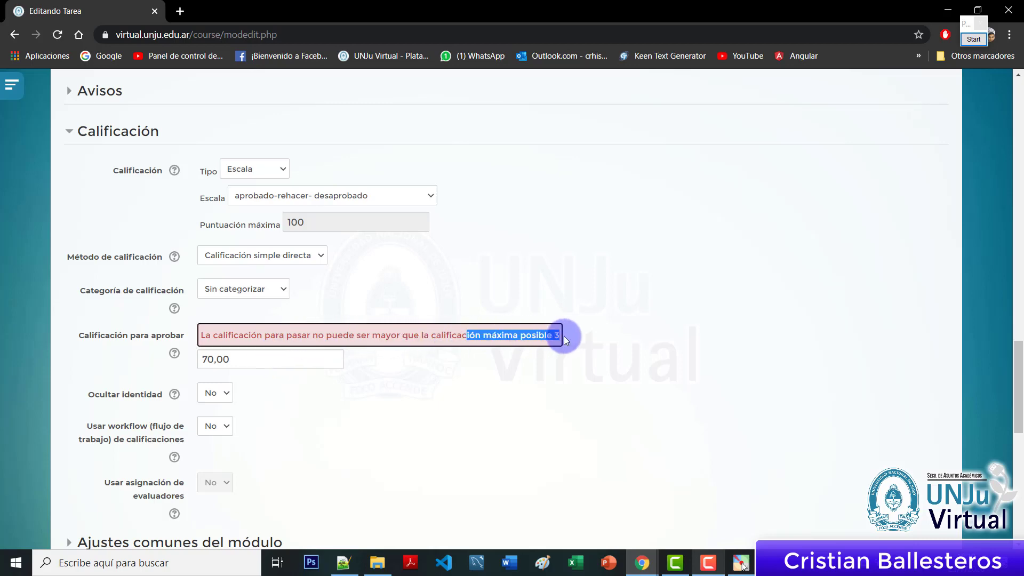
{"action": "left_click", "coordinate": [531, 370]}
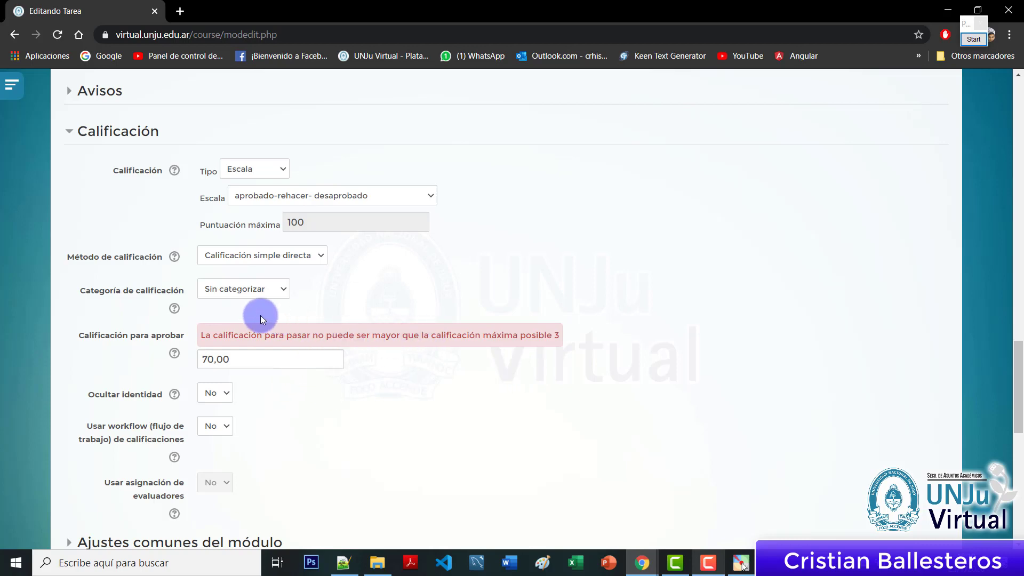
{"action": "scroll", "coordinate": [260, 316], "scroll_direction": "up", "scroll_amount": 3}
{"action": "scroll", "coordinate": [260, 316], "scroll_direction": "down", "scroll_amount": 3}
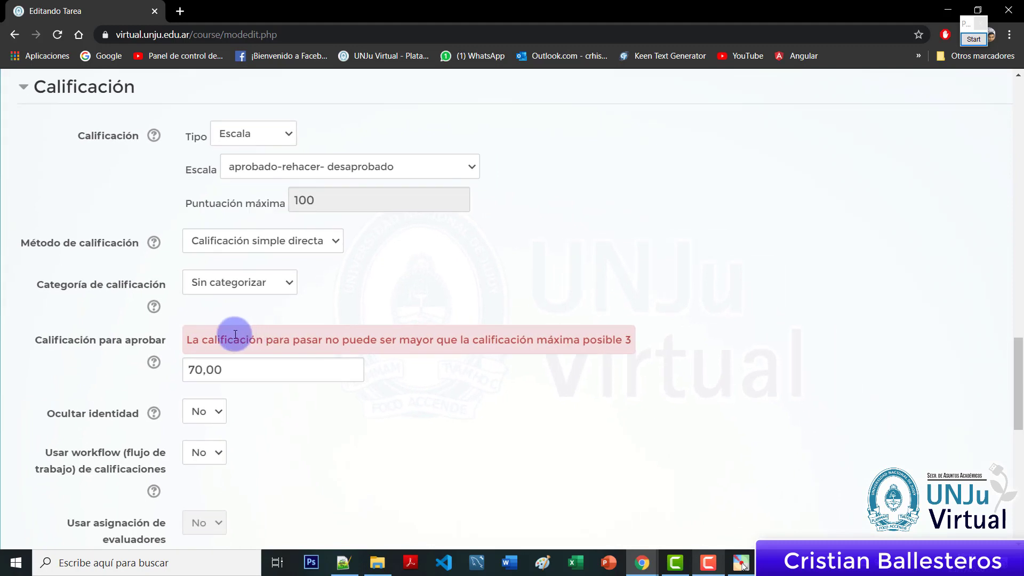
{"action": "left_click_drag", "start_coordinate": [244, 366], "coordinate": [398, 371]}
{"action": "left_click", "coordinate": [547, 378]}
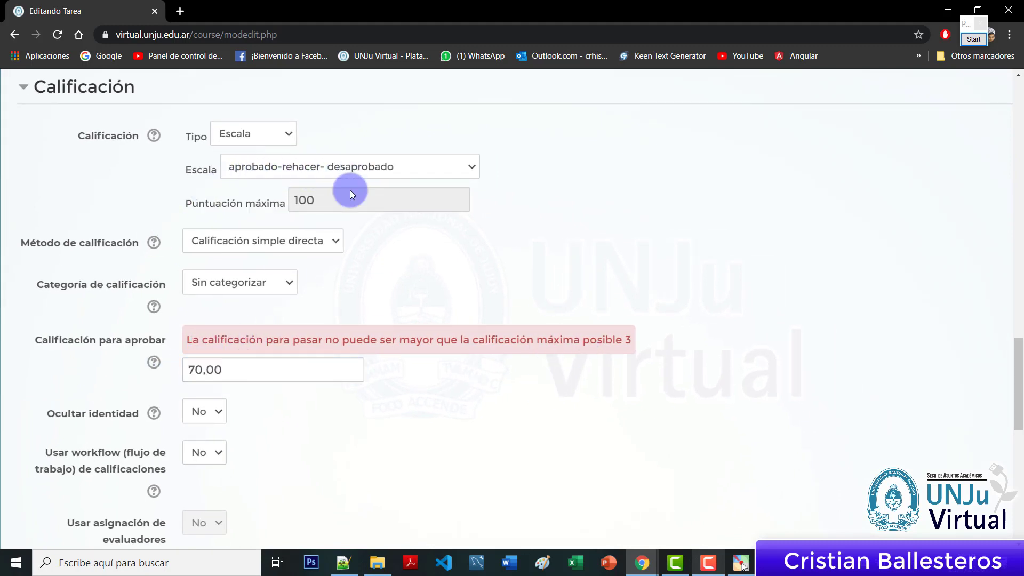
{"action": "left_click_drag", "start_coordinate": [606, 339], "coordinate": [652, 339]}
{"action": "left_click", "coordinate": [389, 434]}
Set Calificación para aprobar to 3 for the TP3 assignment, then save the changes and return to the course
{"action": "left_click_drag", "start_coordinate": [229, 366], "coordinate": [83, 340]}
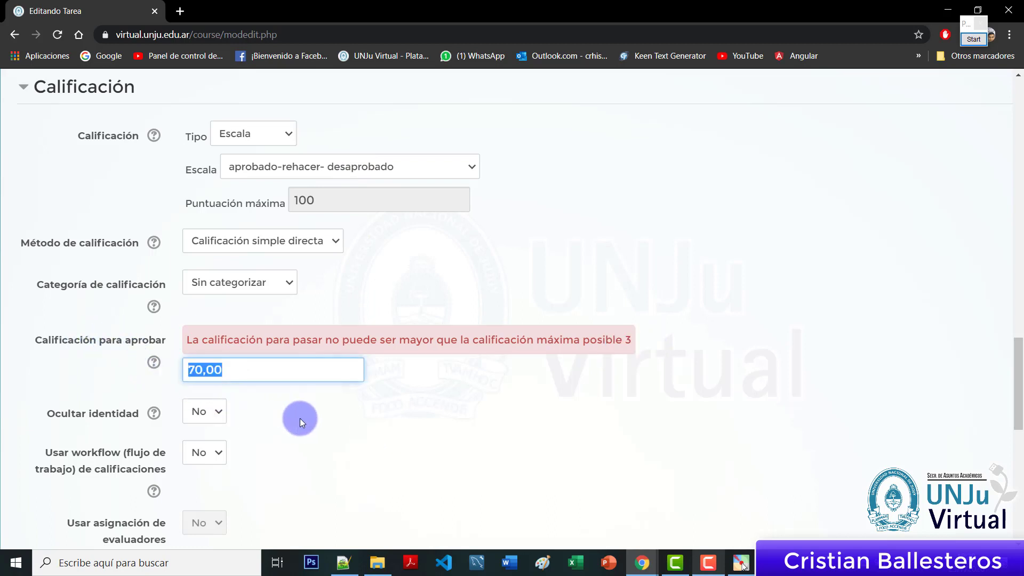
{"action": "type", "text": "3"}
{"action": "left_click", "coordinate": [427, 395]}
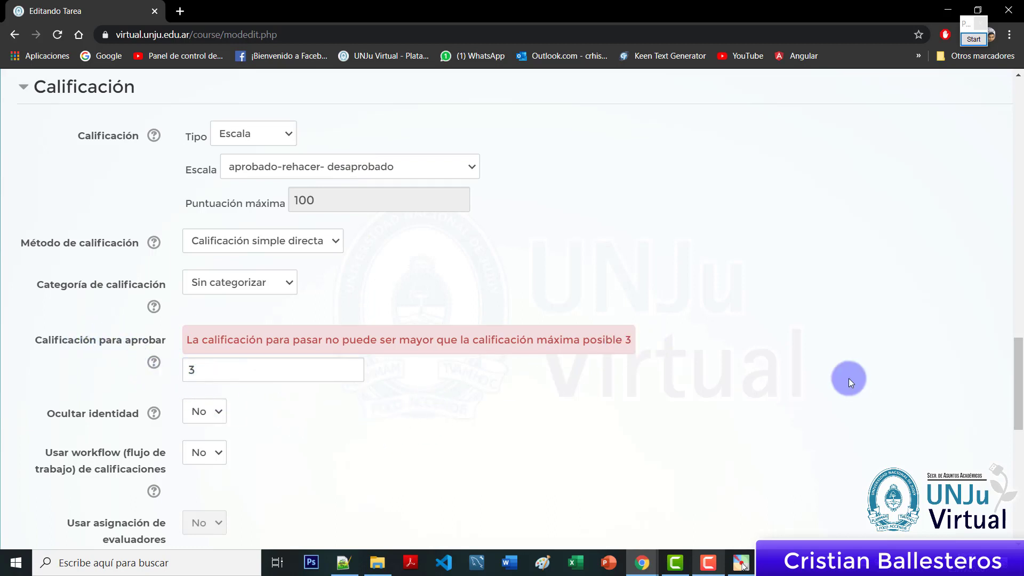
{"action": "scroll", "coordinate": [770, 399], "scroll_direction": "down", "scroll_amount": 6}
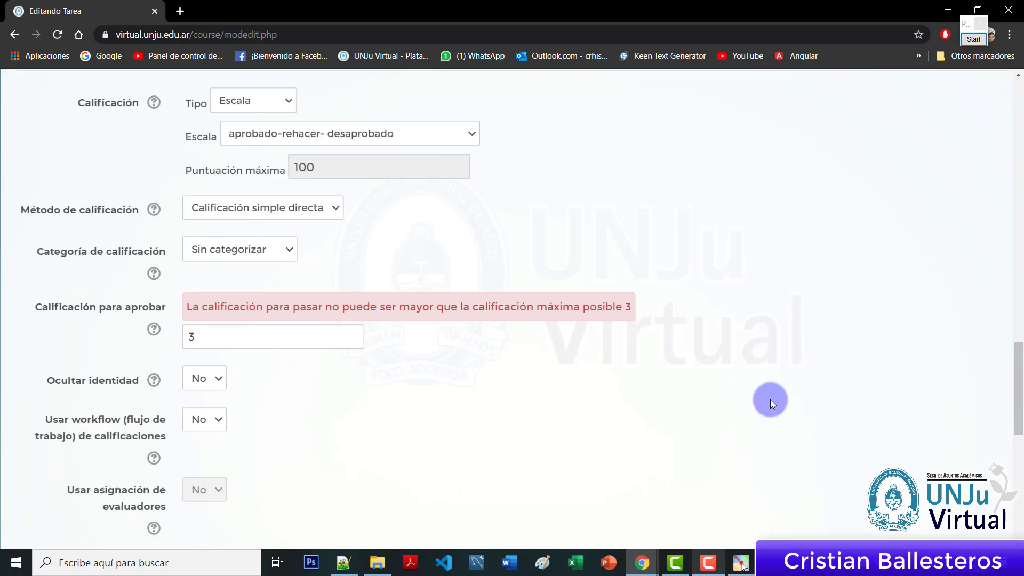
{"action": "scroll", "coordinate": [771, 399], "scroll_direction": "down", "scroll_amount": 5}
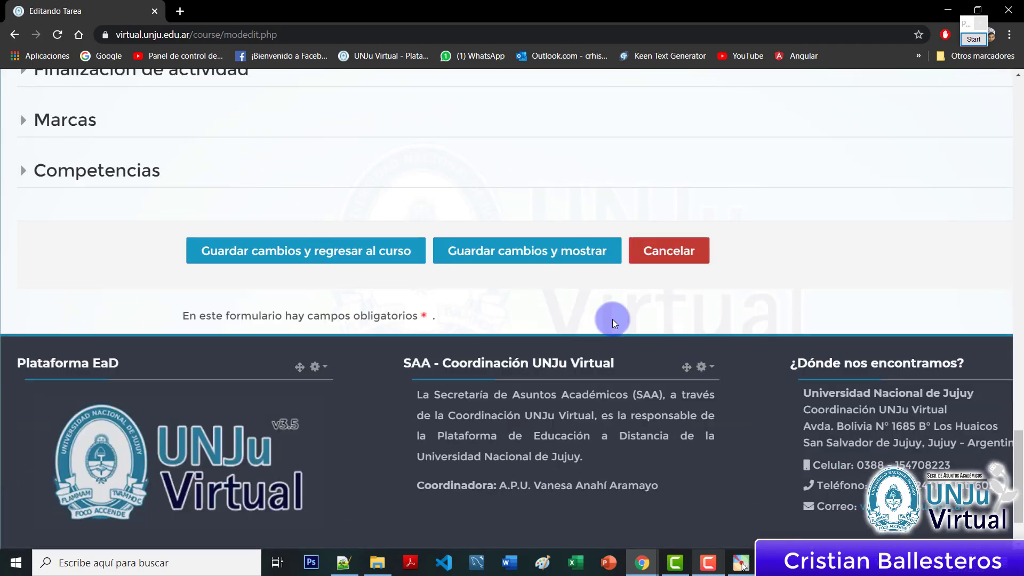
{"action": "left_click", "coordinate": [374, 253]}
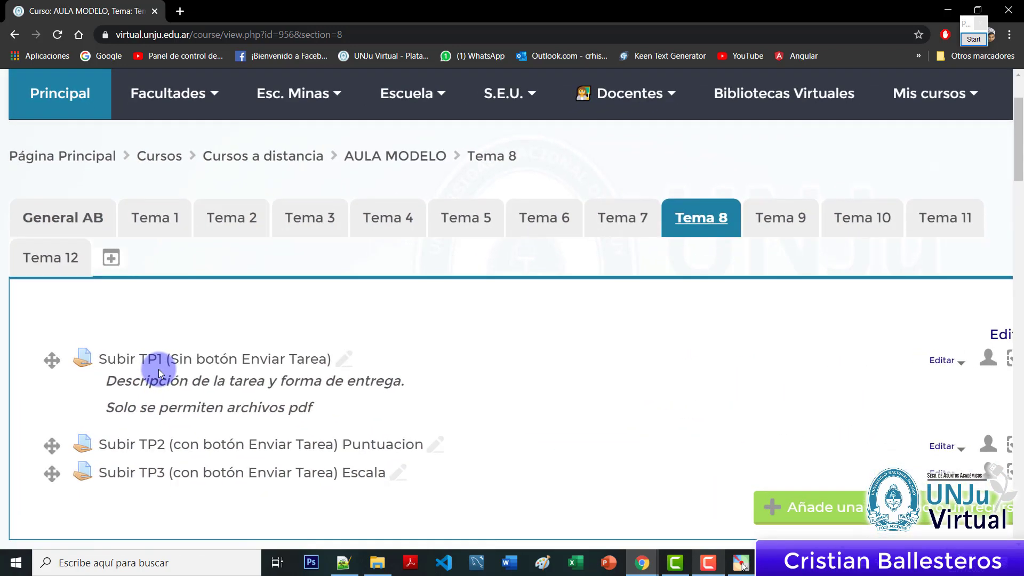
Append "Comentario - Anotacion PDF" to the name of the TP1 assignment in Tema 8
{"action": "left_click", "coordinate": [345, 358]}
{"action": "left_click", "coordinate": [349, 364]}
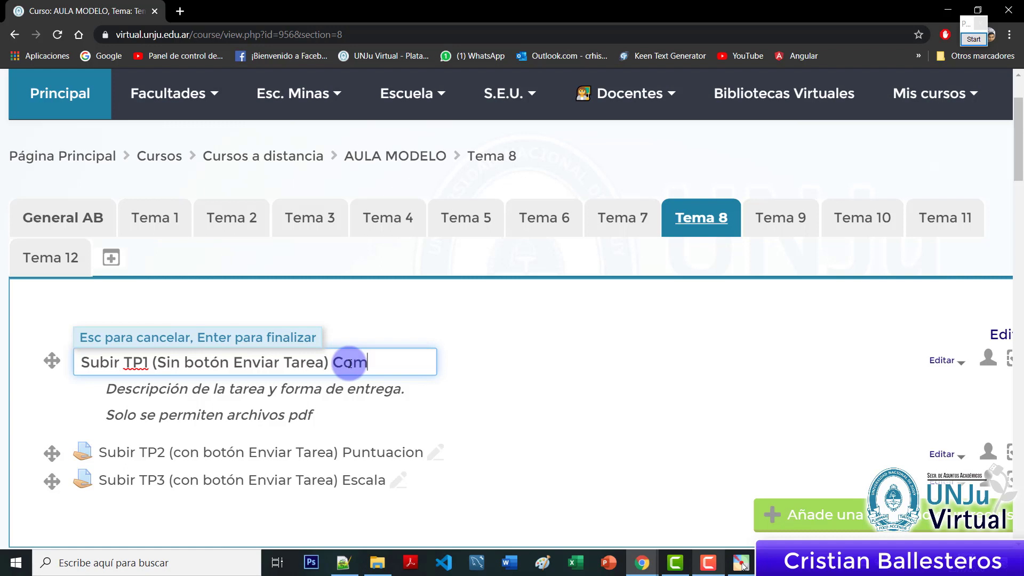
{"action": "type", "text": "- "}
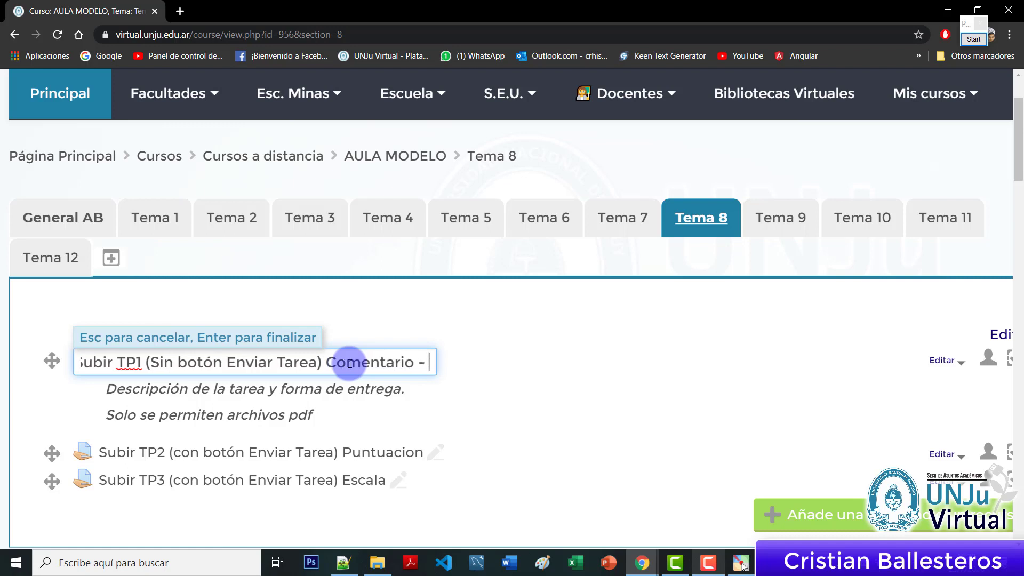
{"action": "type", "text": "Ano"}
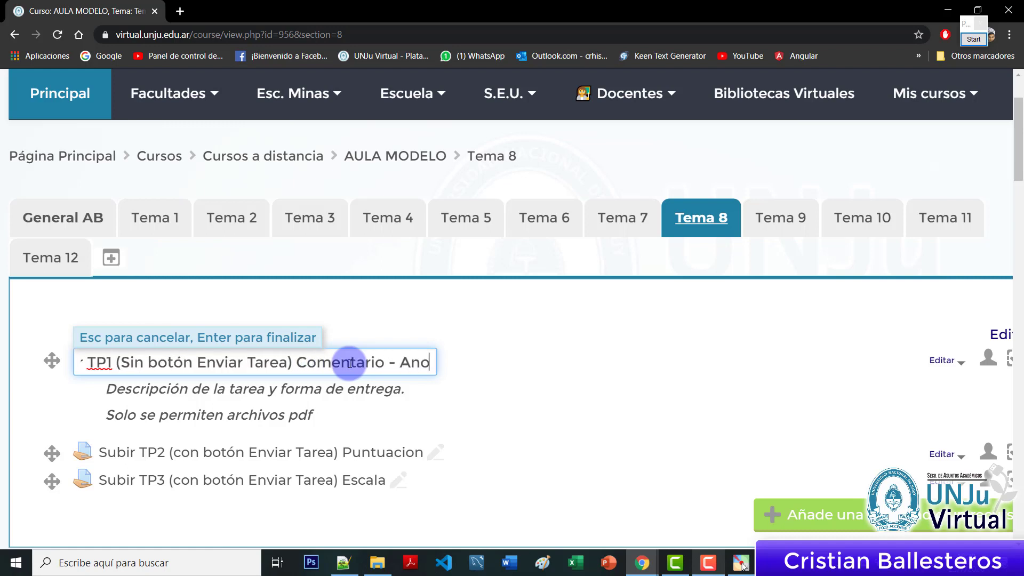
{"action": "type", "text": "tacion PDF"}
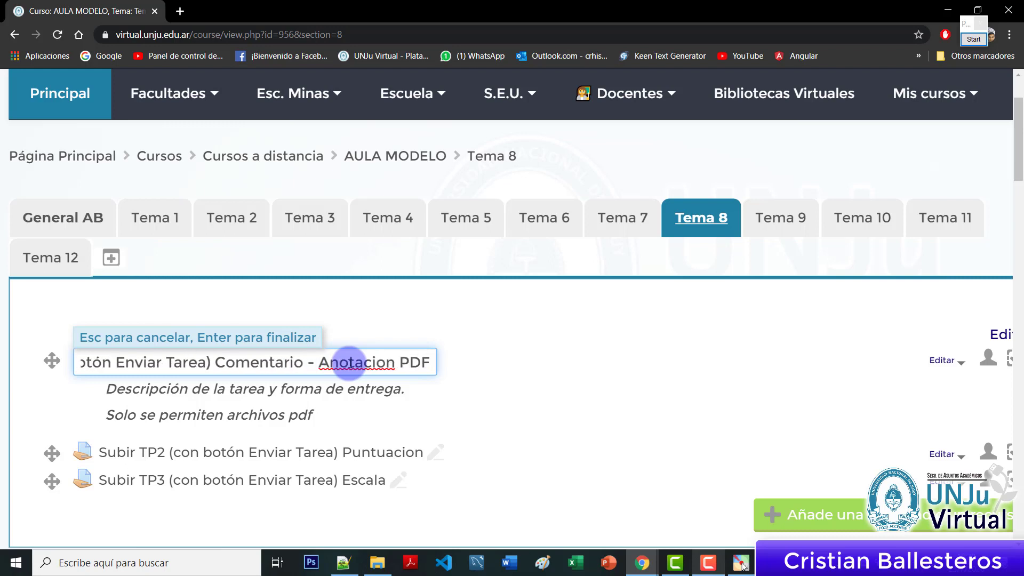
{"action": "key", "text": "Return"}
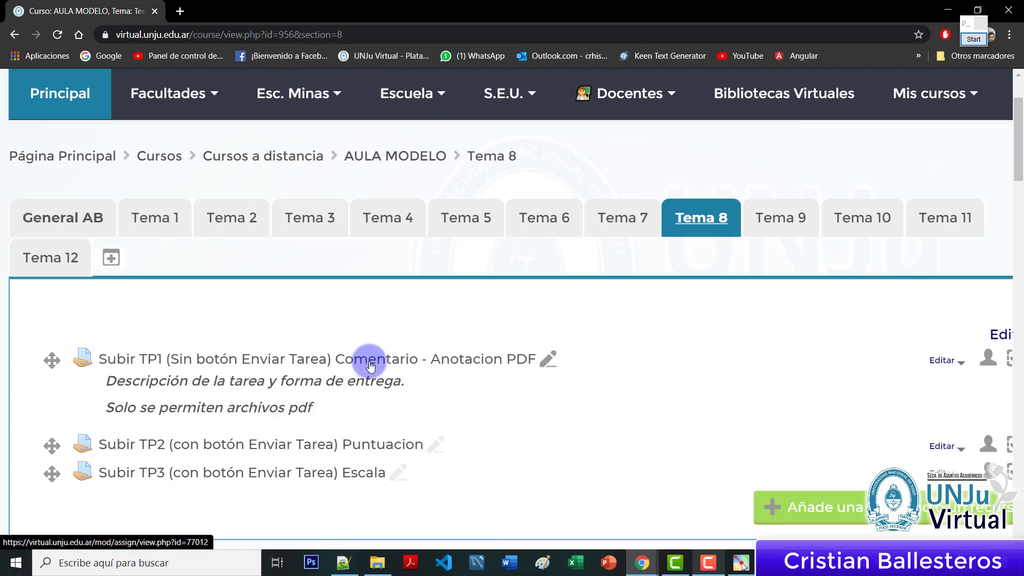
Append "- Comentario" to the name of the TP2 assignment, after Puntuacion
{"action": "left_click", "coordinate": [434, 444]}
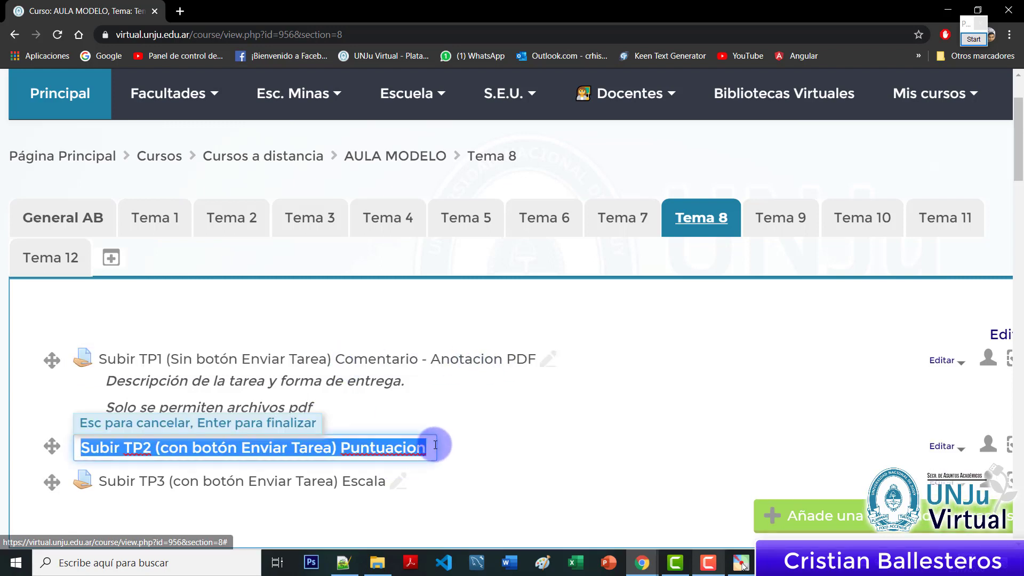
{"action": "left_click", "coordinate": [435, 446]}
{"action": "type", "text": "- CO"}
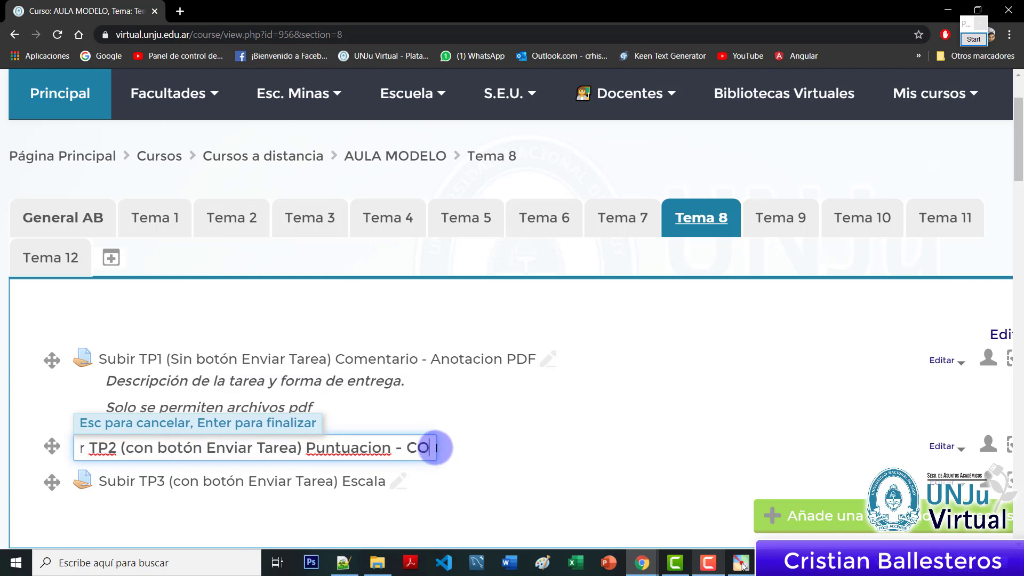
{"action": "key", "text": "BackSpace"}
{"action": "type", "text": "omentario"}
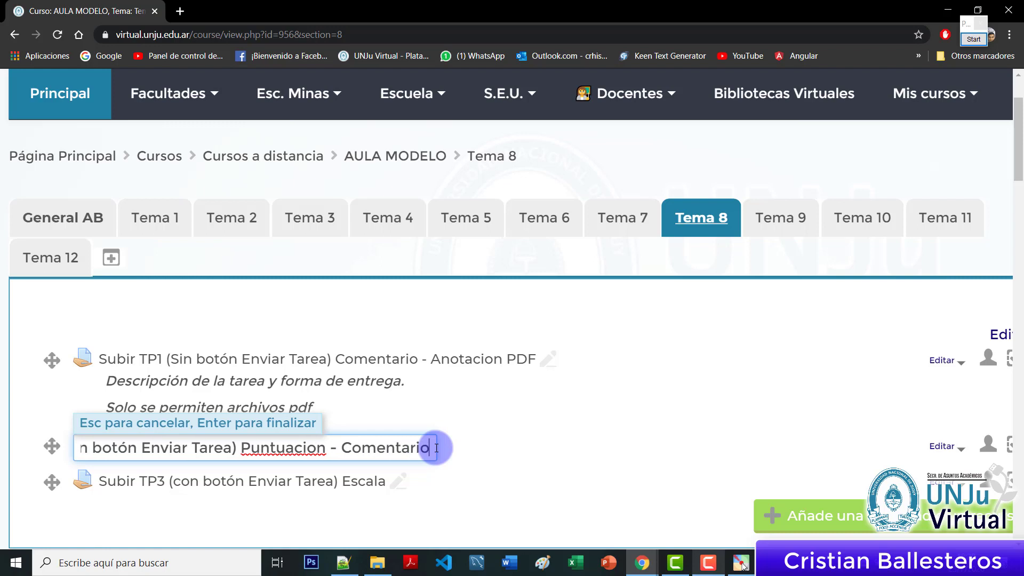
{"action": "key", "text": "Return"}
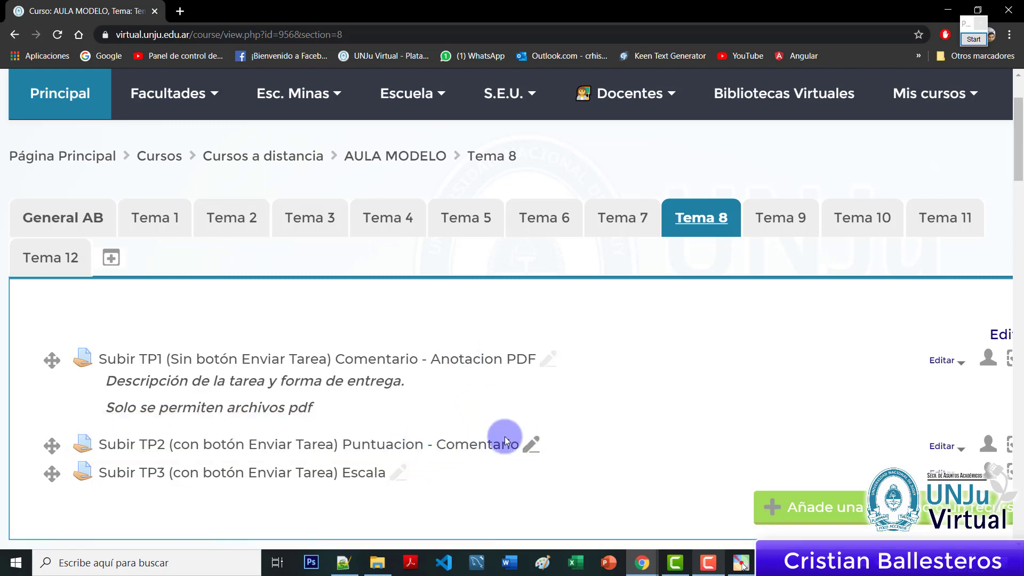
Append "- comentario" to the name of the TP3 assignment, after Escala
{"action": "left_click", "coordinate": [395, 477]}
{"action": "left_click", "coordinate": [400, 474]}
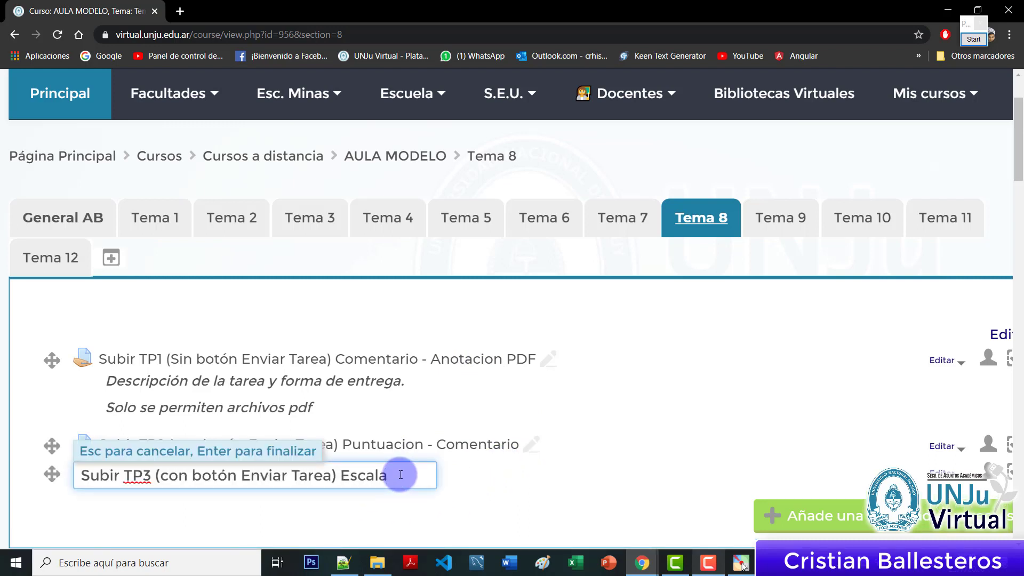
{"action": "type", "text": "- comentario"}
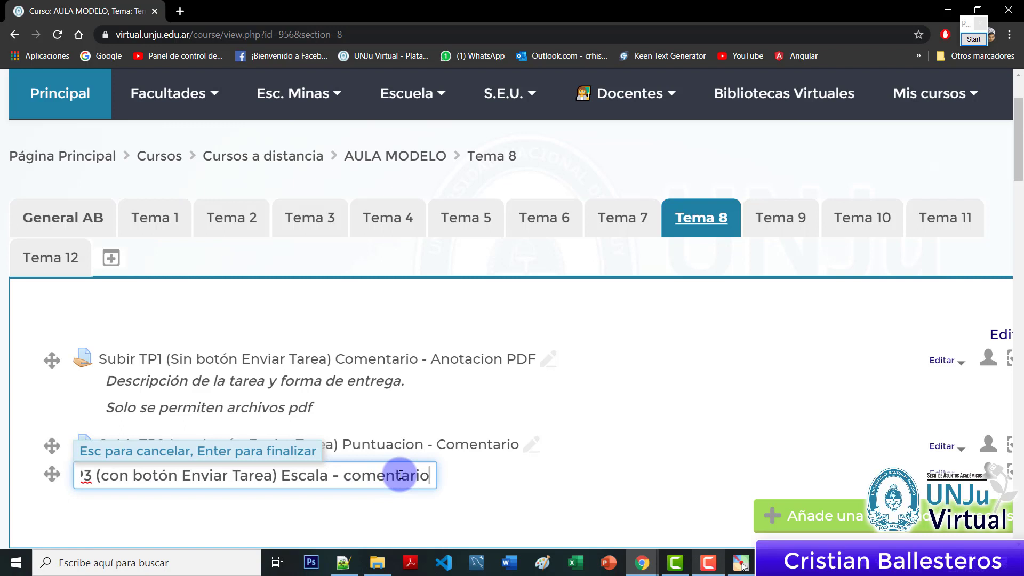
{"action": "key", "text": "Escape"}
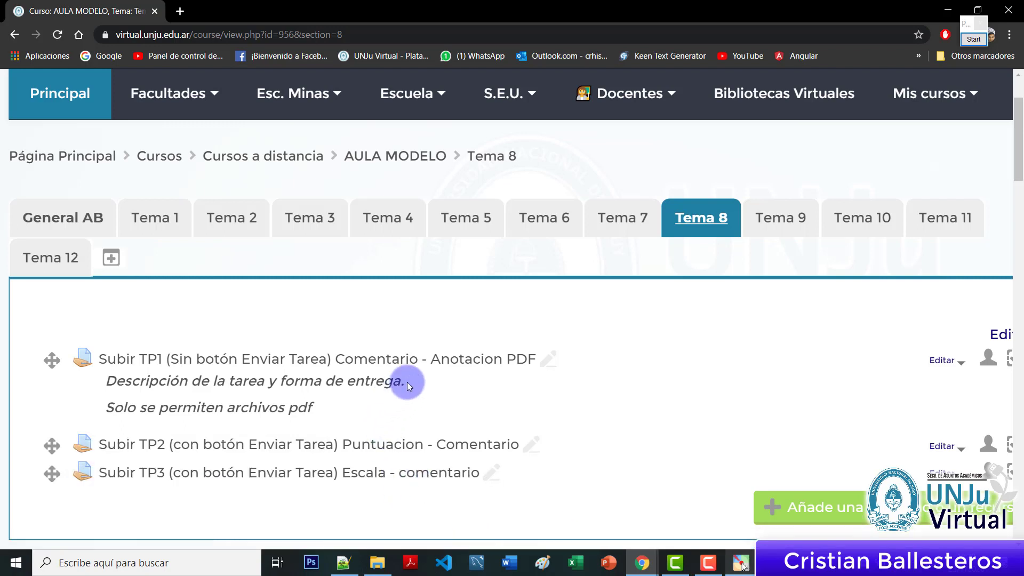
Insert "Puntuacion-" before Comentario in the name of the TP1 assignment
{"action": "left_click", "coordinate": [555, 363]}
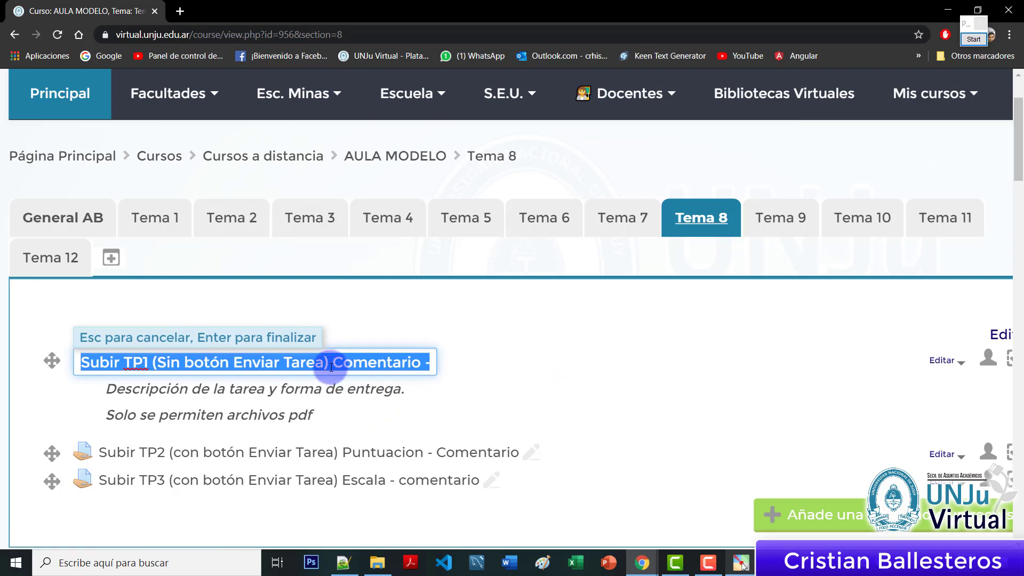
{"action": "left_click", "coordinate": [330, 371]}
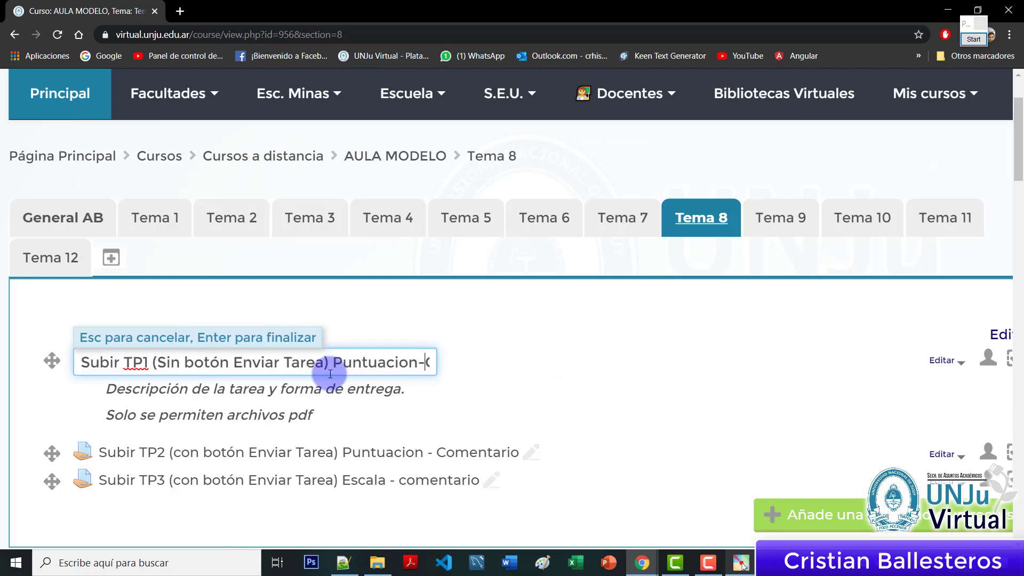
{"action": "key", "text": "Return"}
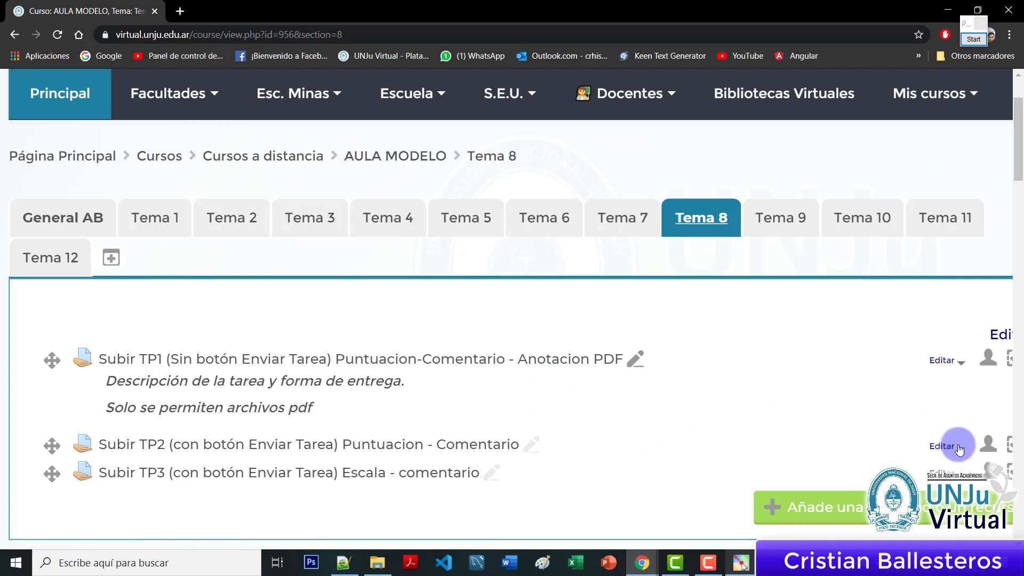
{"action": "left_click", "coordinate": [944, 473]}
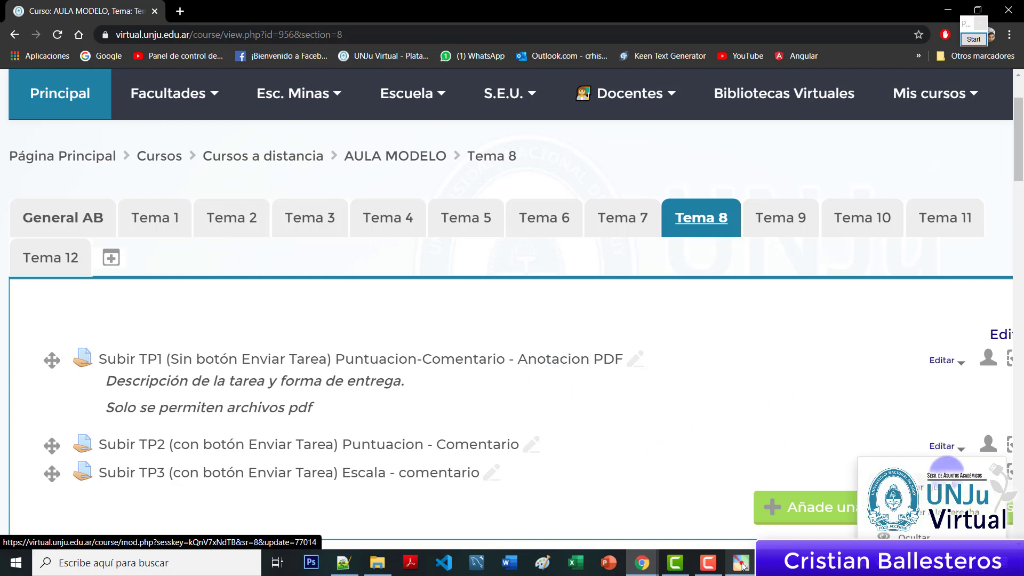
{"action": "left_click", "coordinate": [944, 361]}
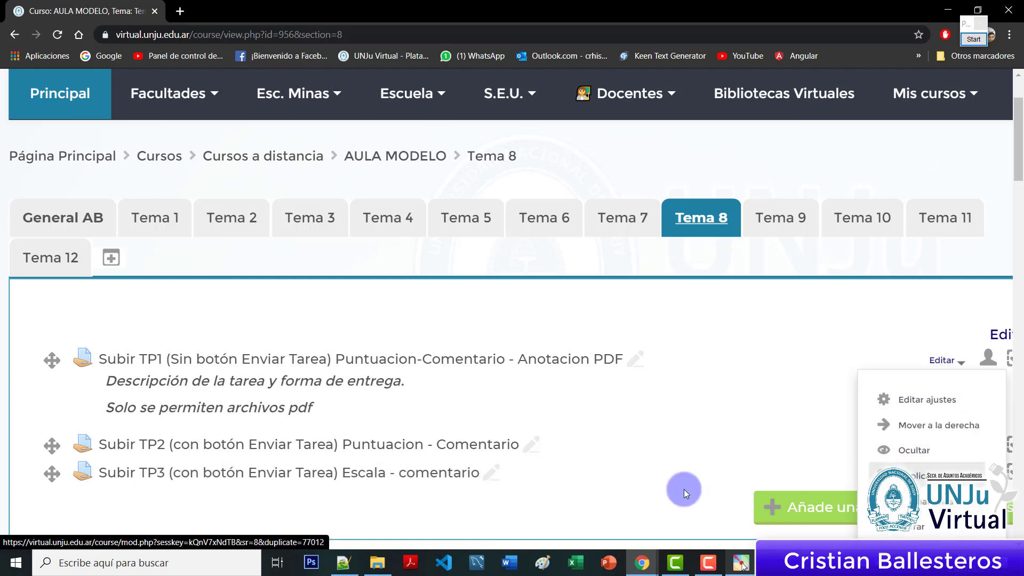
{"action": "left_click", "coordinate": [613, 506]}
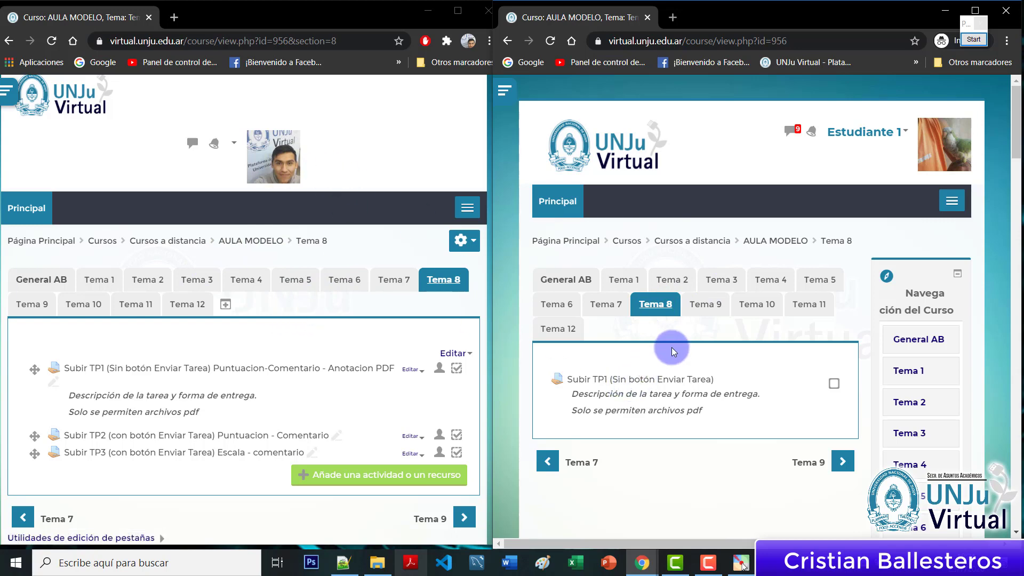
Reload the Tema 8 course page in the student's browser window to load the updated assignments
{"action": "left_click", "coordinate": [556, 48]}
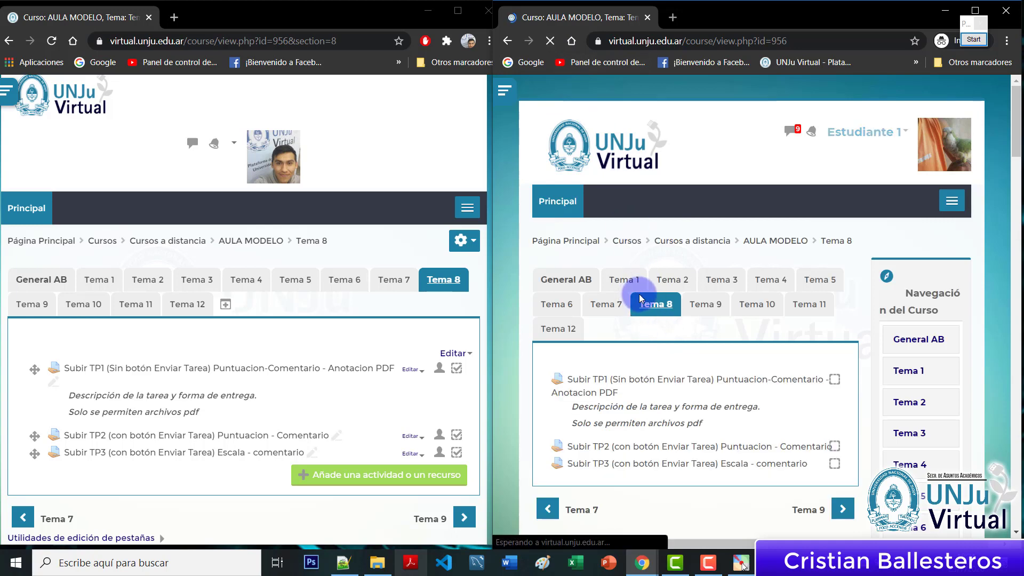